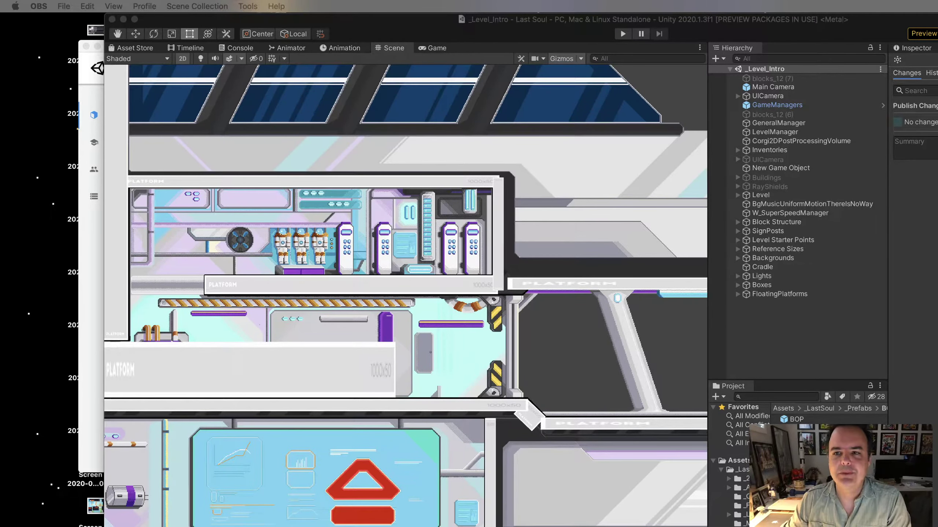
Drag the Unity window left so the _Level_Intro editor fills the screen and is active
drag(894, 15, 785, 15)
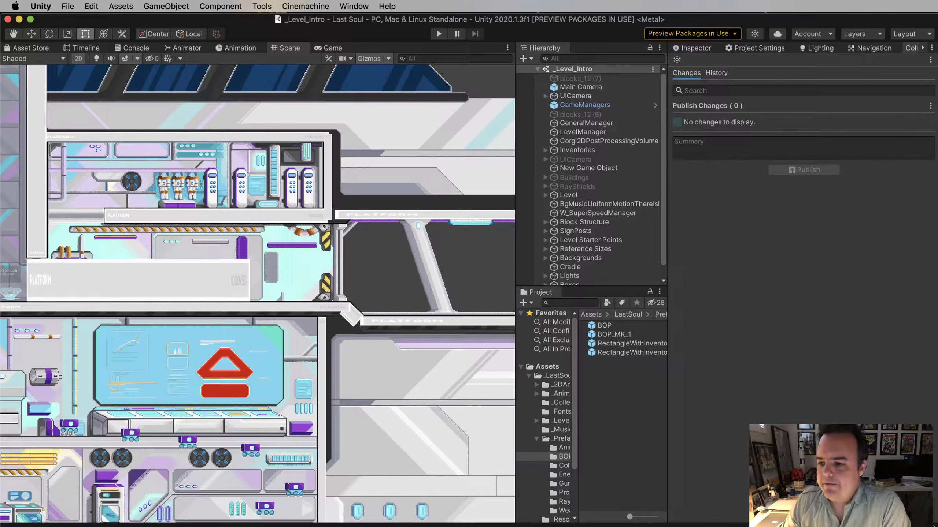
Refocus Unity and drag the panel dividers right to widen the Hierarchy and Project panels
key(super+Tab)
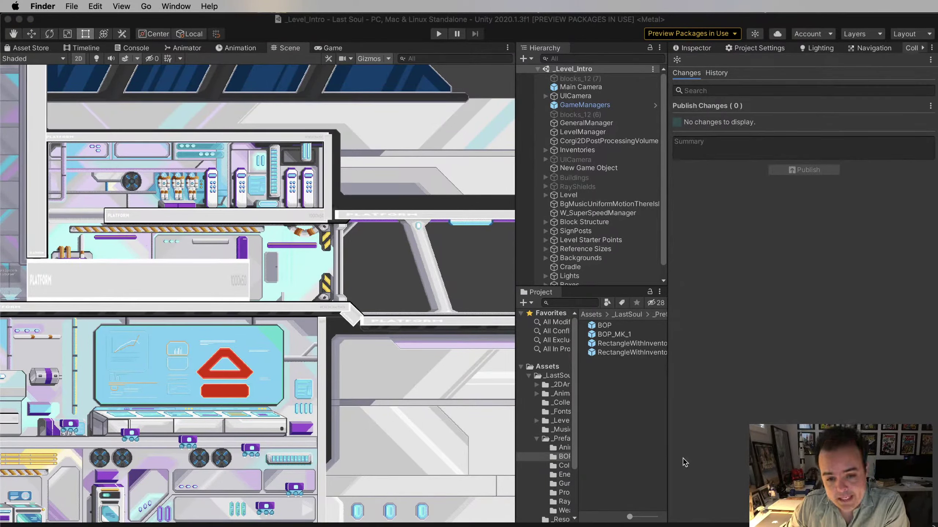
click(668, 454)
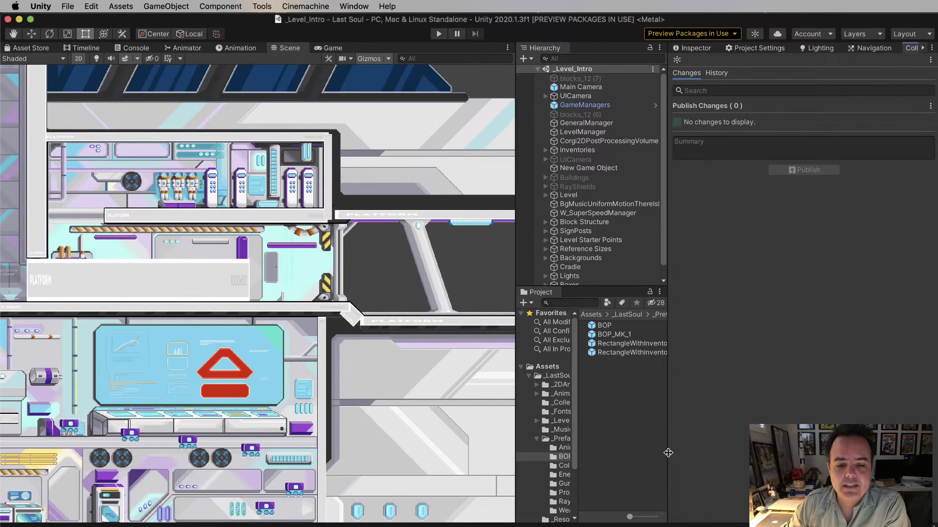
drag(668, 452, 729, 453)
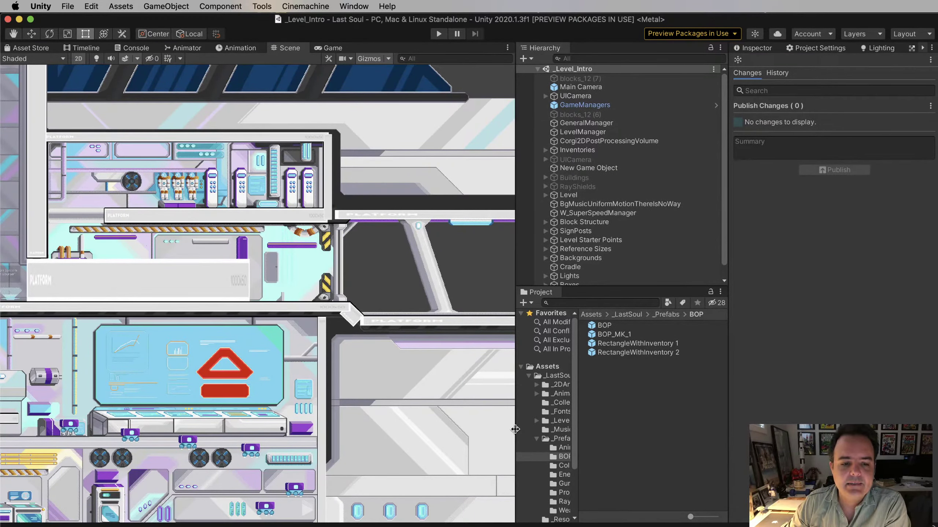
drag(516, 432, 565, 432)
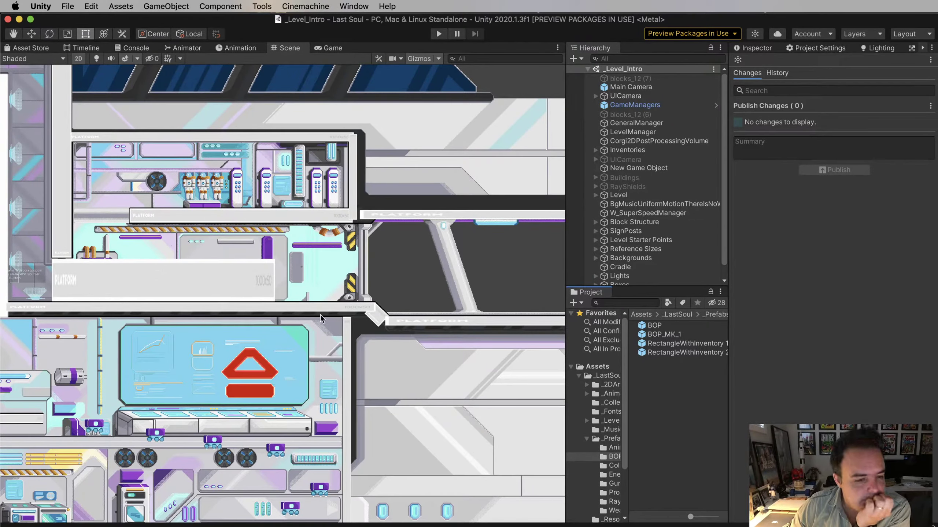
Pan the Scene to the machinery room and select the white platform beneath it
scroll(298, 323, up, 2)
scroll(297, 323, down, 3)
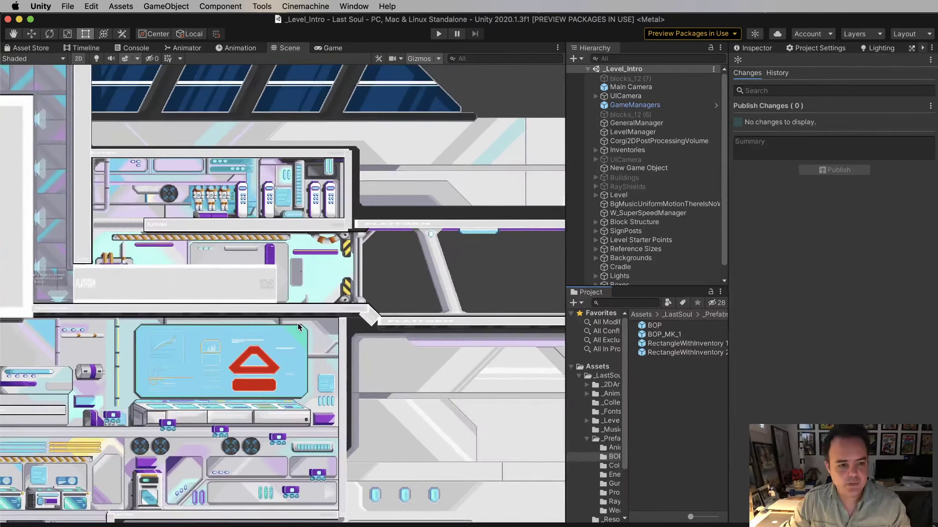
middle_drag(297, 323, 382, 362)
click(302, 336)
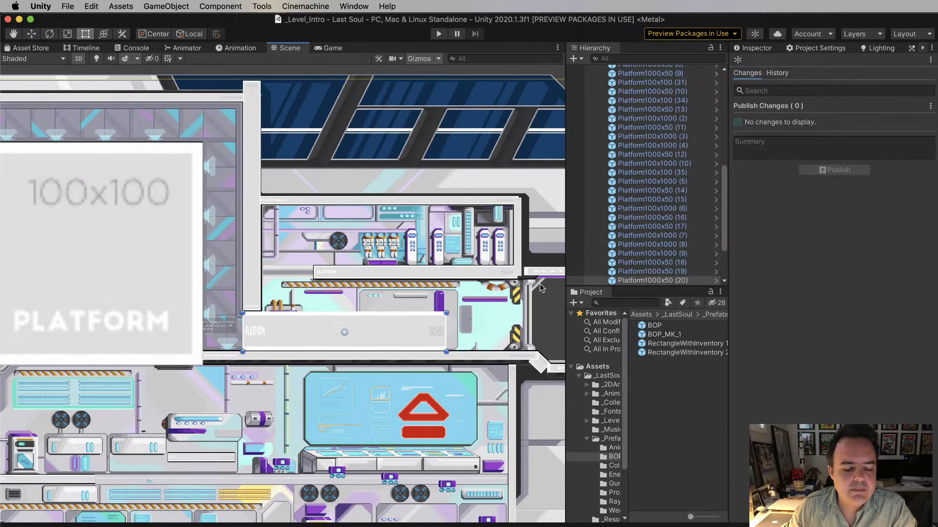
Select Platform1000x50 (20) under the machinery room and delete it from the scene
scroll(438, 332, down, 3)
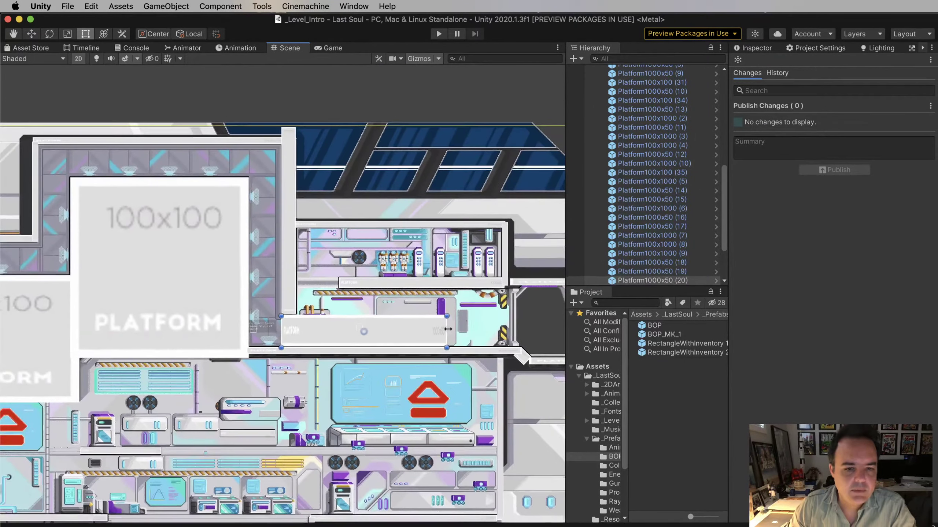
middle_drag(473, 367, 537, 416)
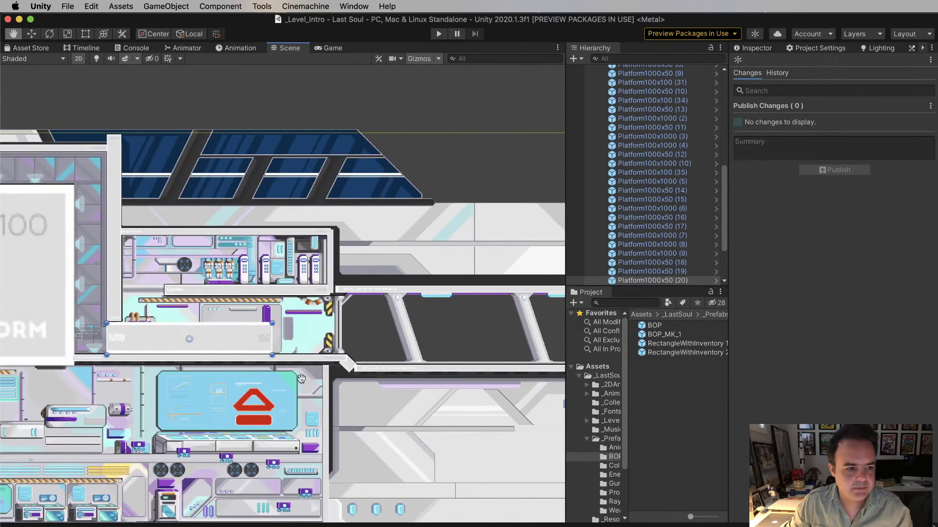
click(199, 340)
click(233, 342)
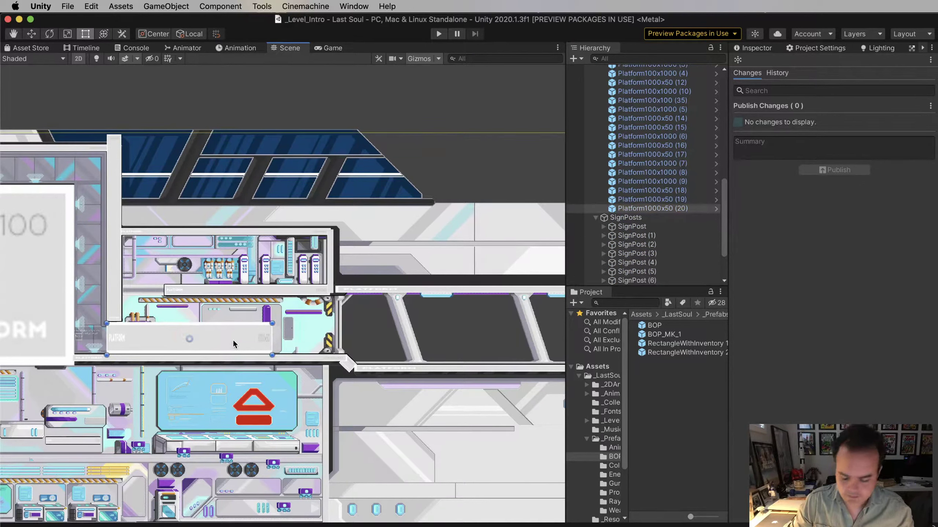
key(super+BackSpace)
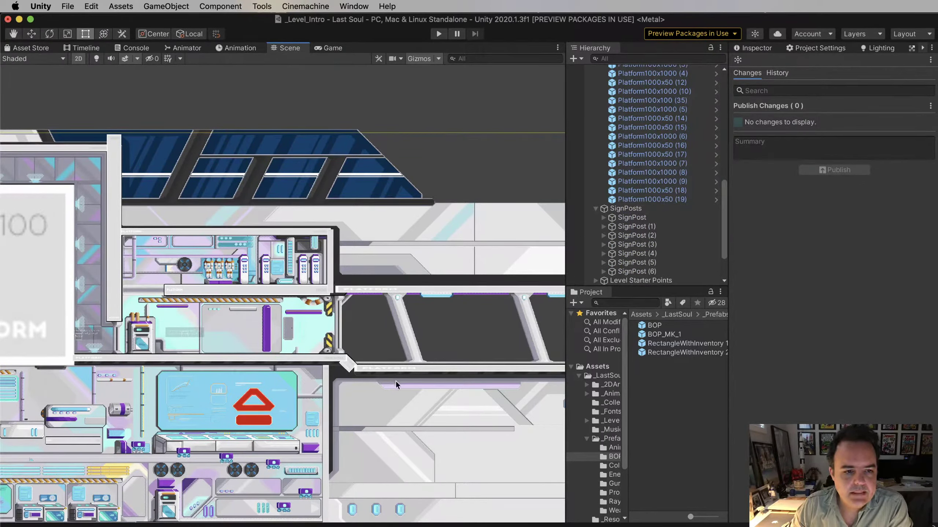
scroll(399, 374, down, 1)
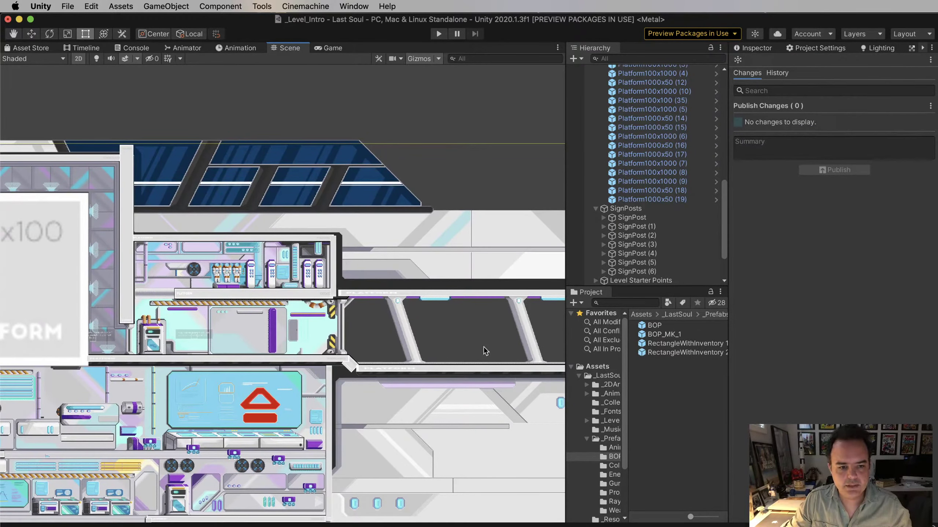
scroll(486, 348, right, 10)
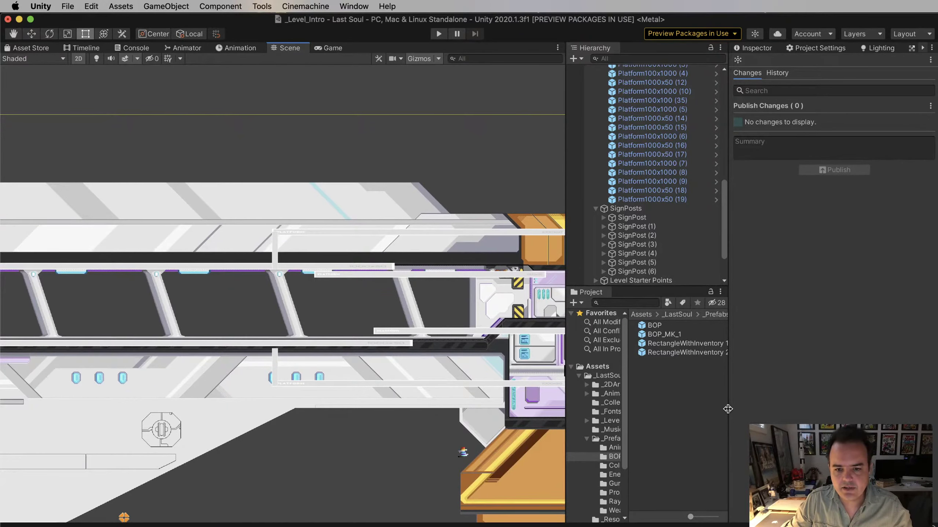
Widen the Hierarchy and Project panels and pan to the level's left side
drag(728, 410, 793, 410)
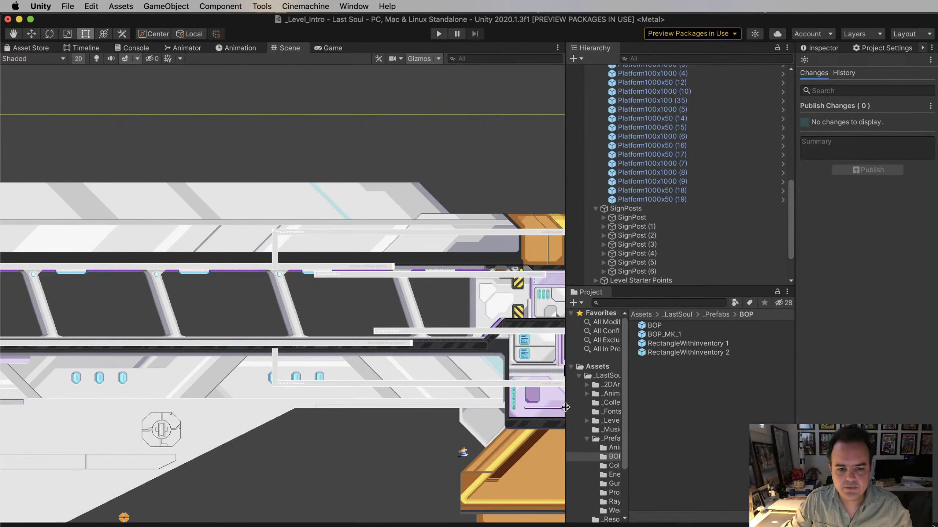
drag(565, 407, 649, 406)
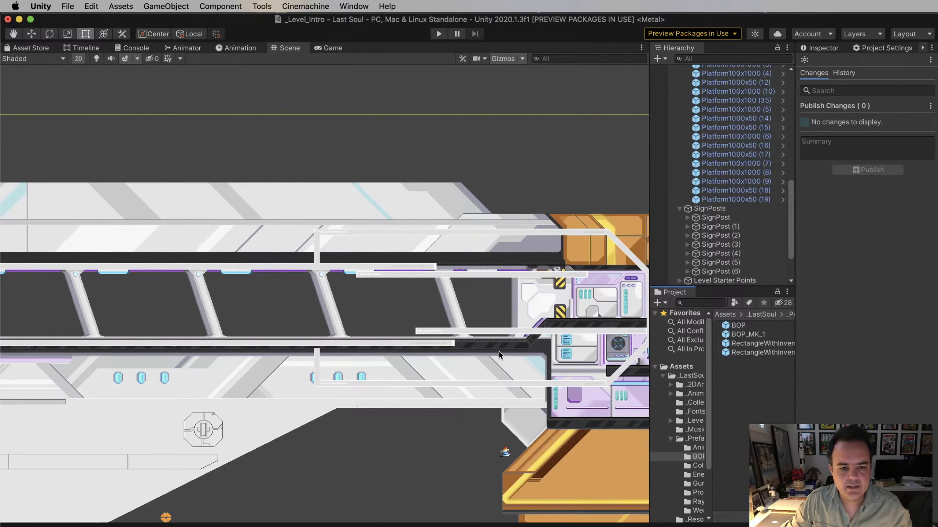
scroll(498, 352, down, 1)
scroll(499, 351, up, 3)
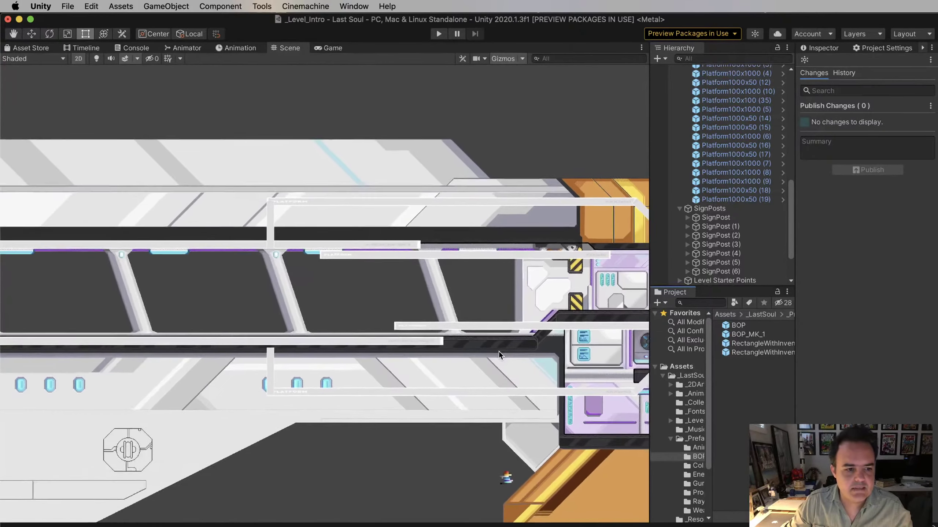
scroll(499, 352, down, 4)
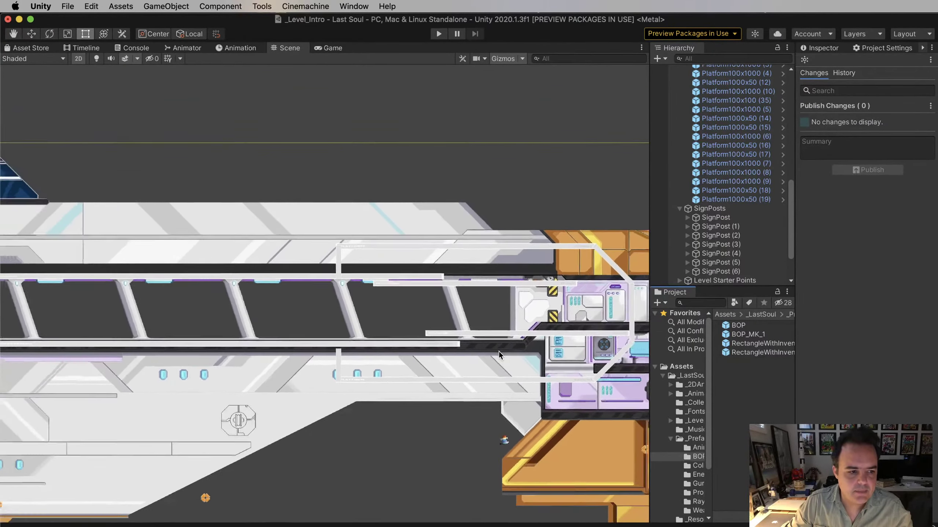
scroll(498, 353, up, 3)
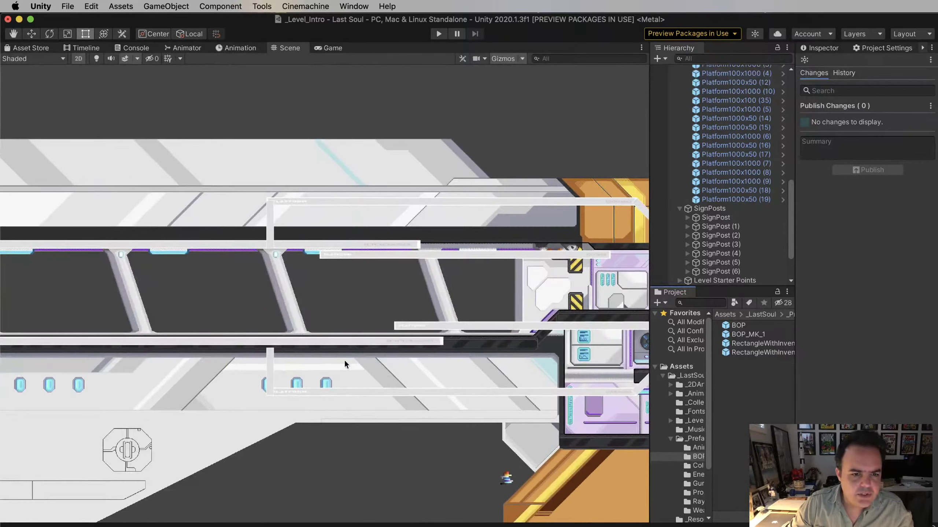
scroll(396, 368, down, 1)
middle_drag(158, 344, 286, 384)
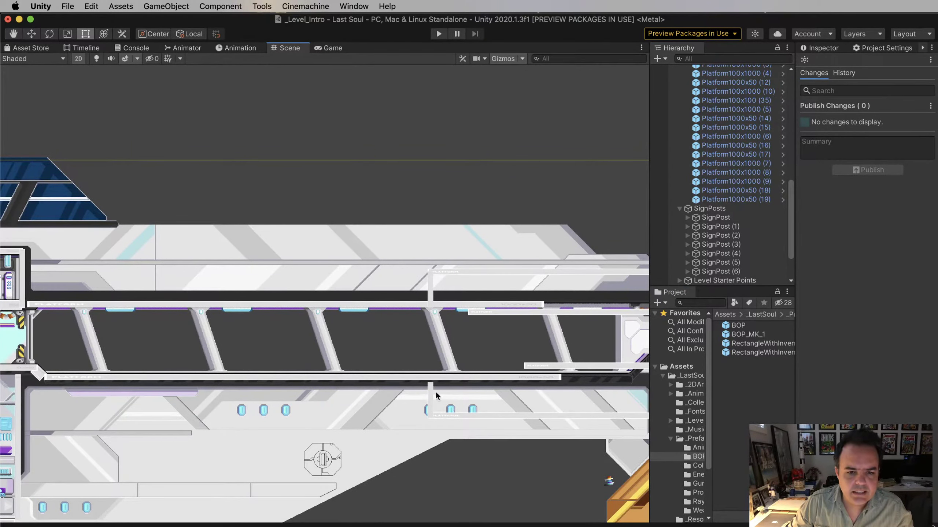
Scale the lower corridor platform Platform1000x50 (14) wider along X
click(380, 379)
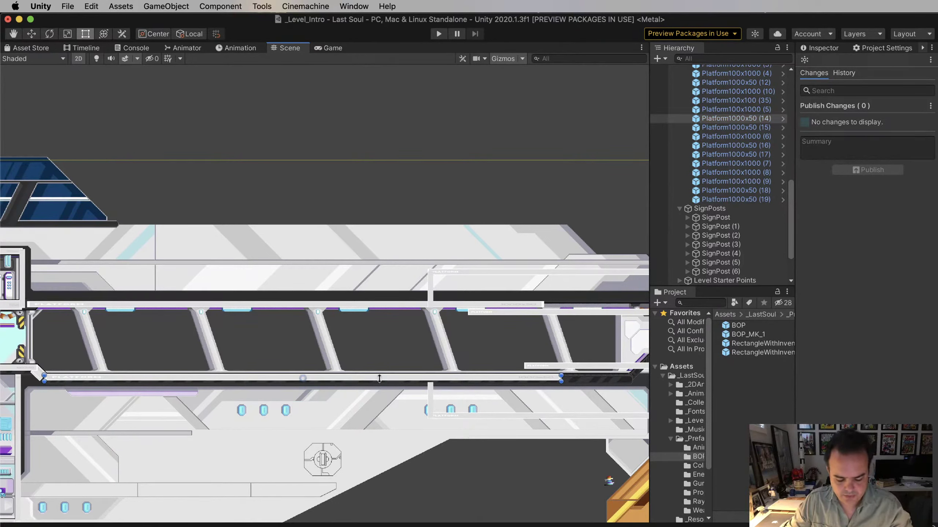
key(r)
drag(347, 376, 380, 379)
key(w)
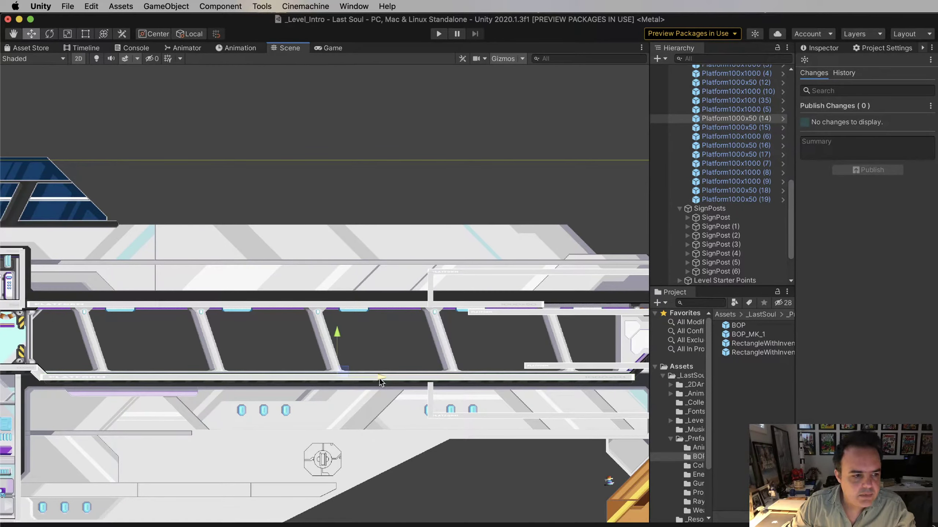
scroll(517, 385, down, 2)
scroll(518, 385, up, 1)
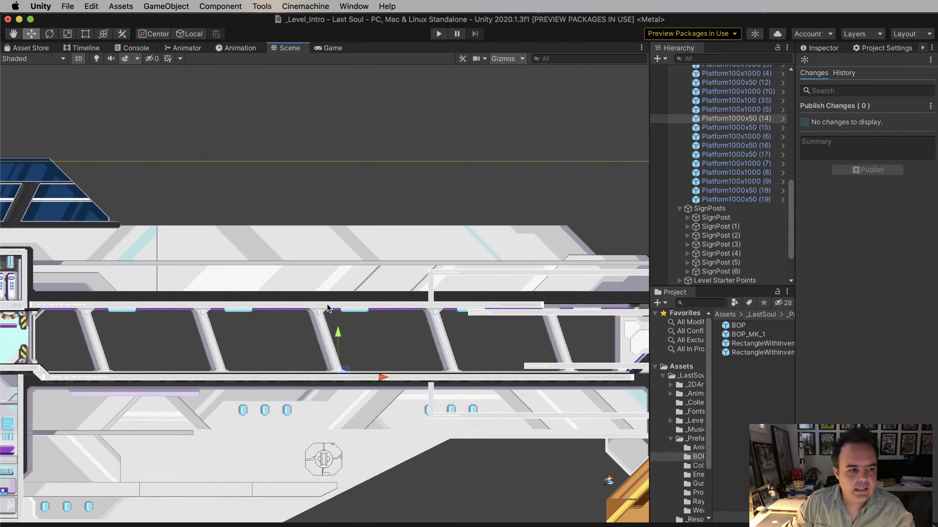
Slide the upper corridor platform Platform1000x50 (15) to the right
click(327, 307)
drag(331, 307, 391, 307)
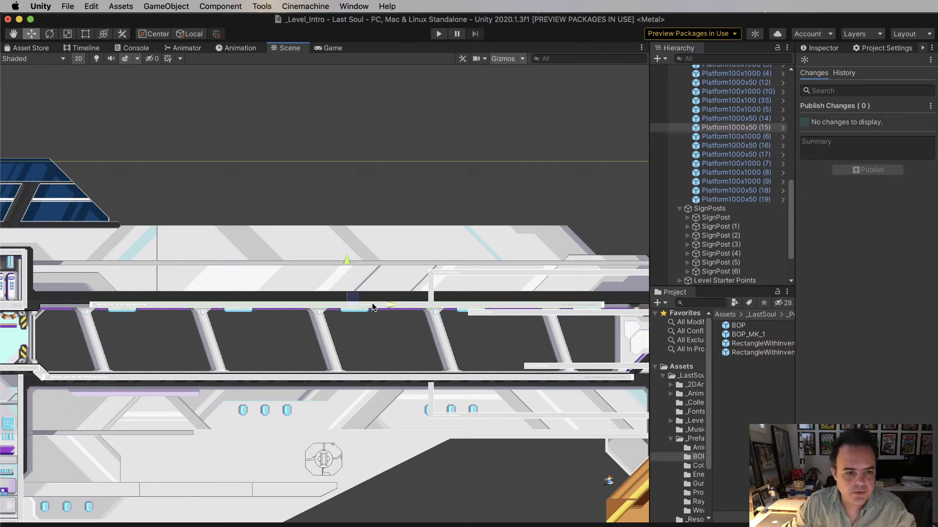
scroll(386, 326, down, 2)
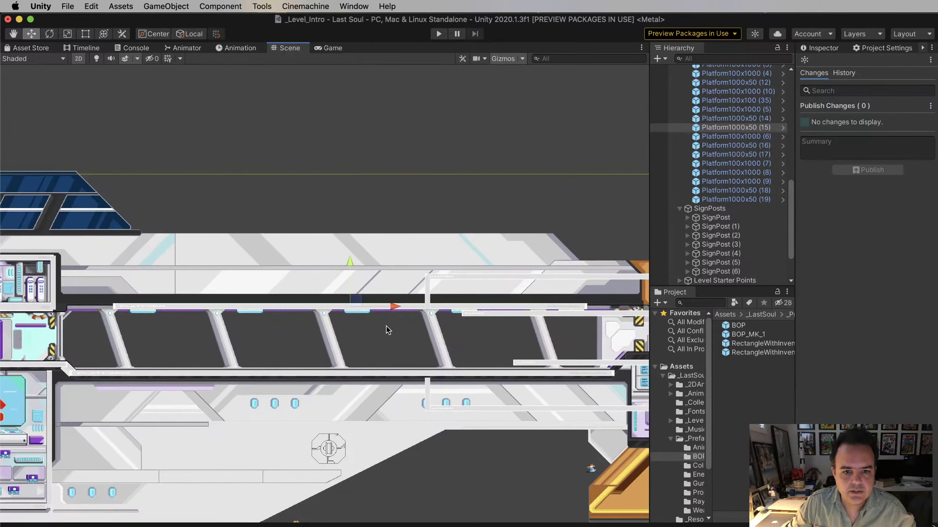
middle_drag(386, 326, 364, 323)
Stretch Platform1000x50 (15) wider and nudge it slightly right to align with the corridor
key(e)
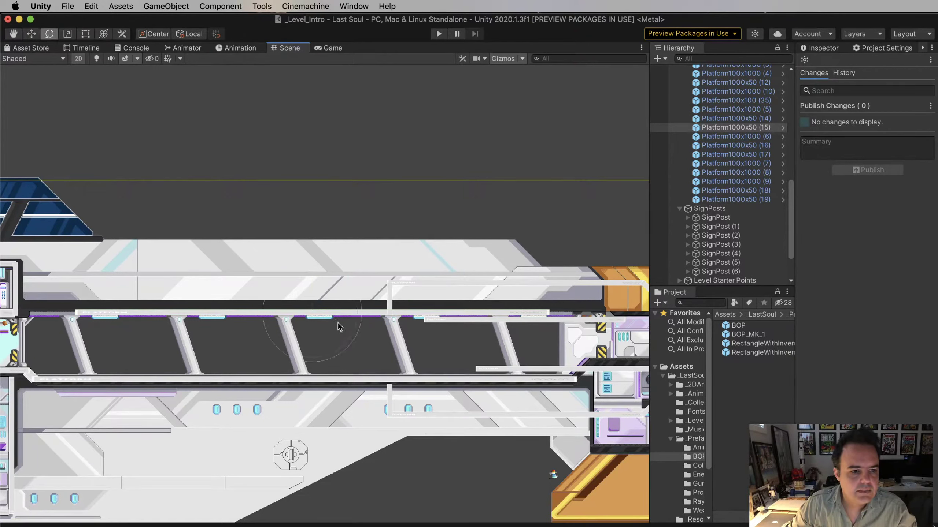
key(r)
drag(358, 313, 369, 317)
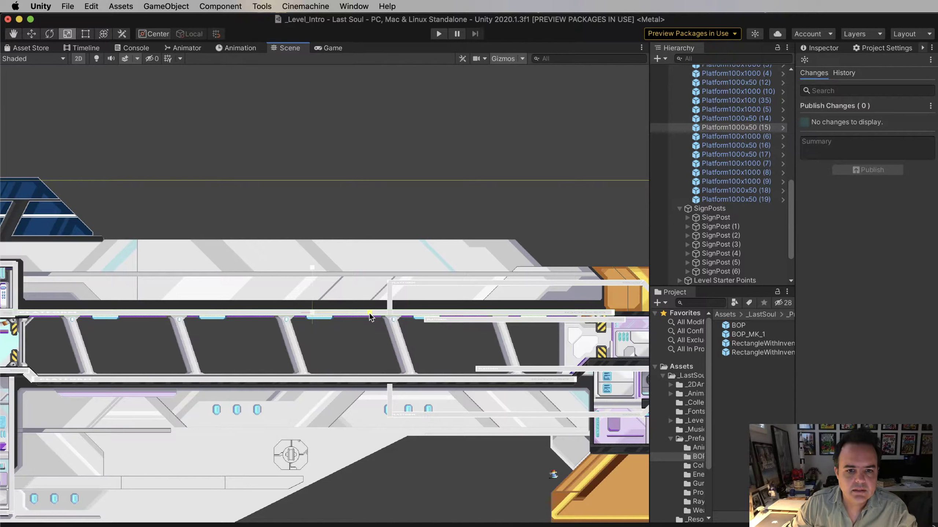
key(w)
drag(357, 314, 360, 315)
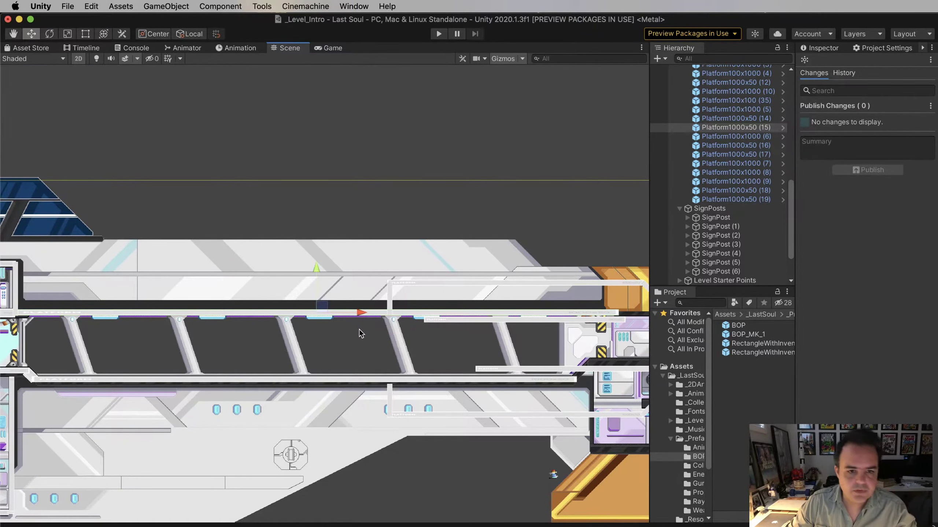
scroll(360, 314, down, 3)
middle_drag(447, 340, 259, 275)
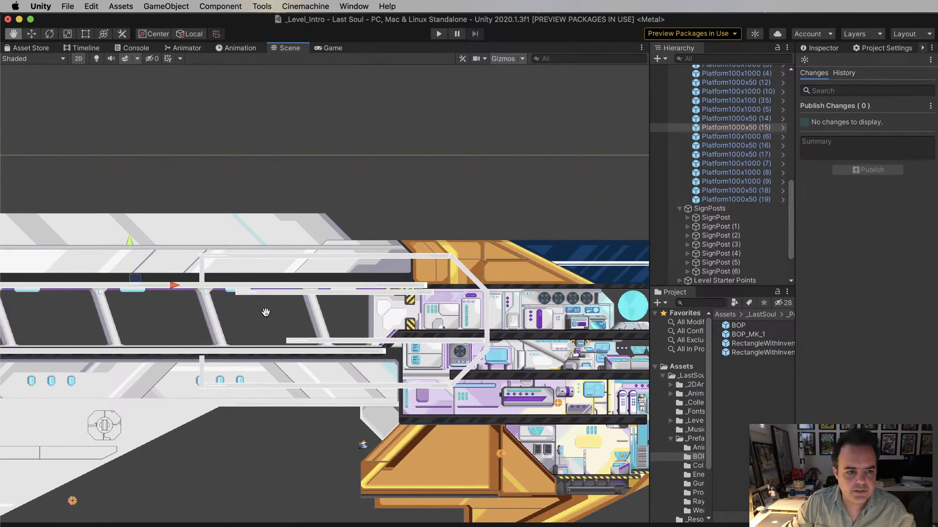
Select Platform100x1000 (5)–(9) and Platform1000x50 (16), (17) and shift them right
click(201, 262)
click(248, 256)
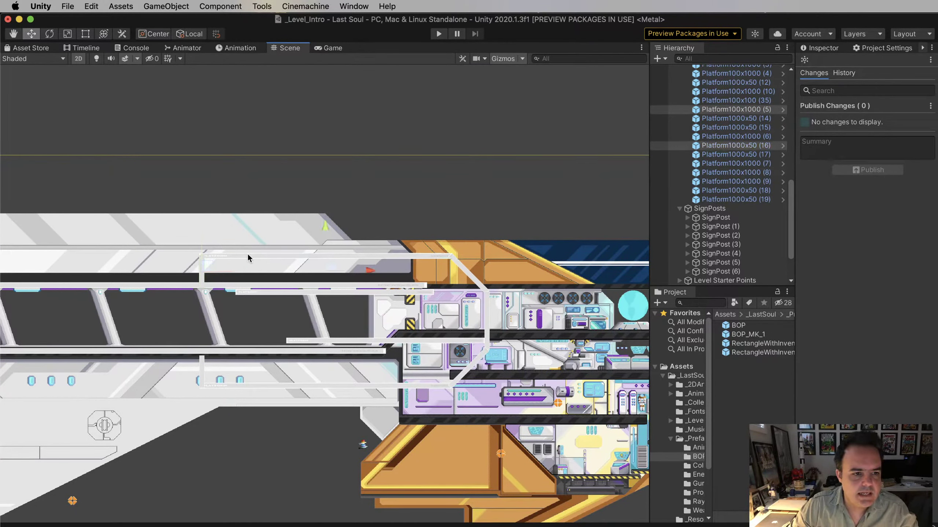
click(474, 279)
click(485, 309)
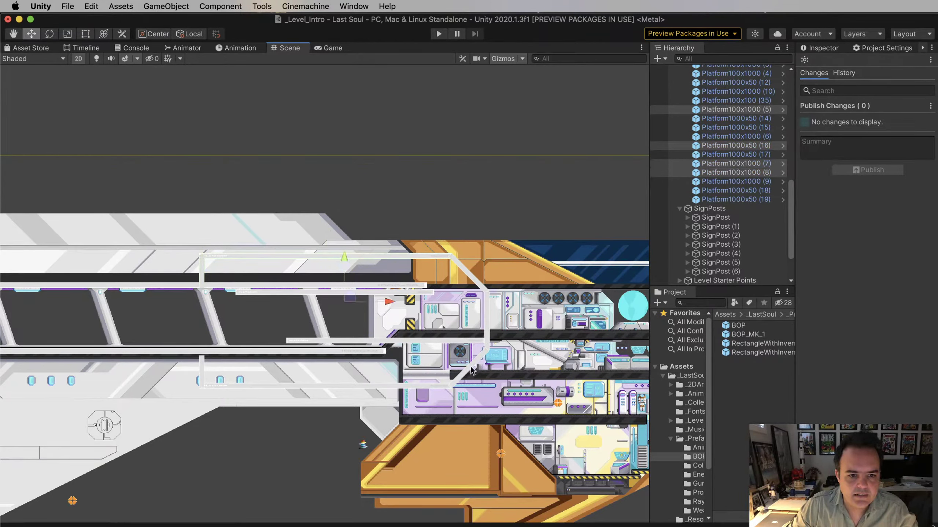
shift+click(468, 371)
shift+click(372, 385)
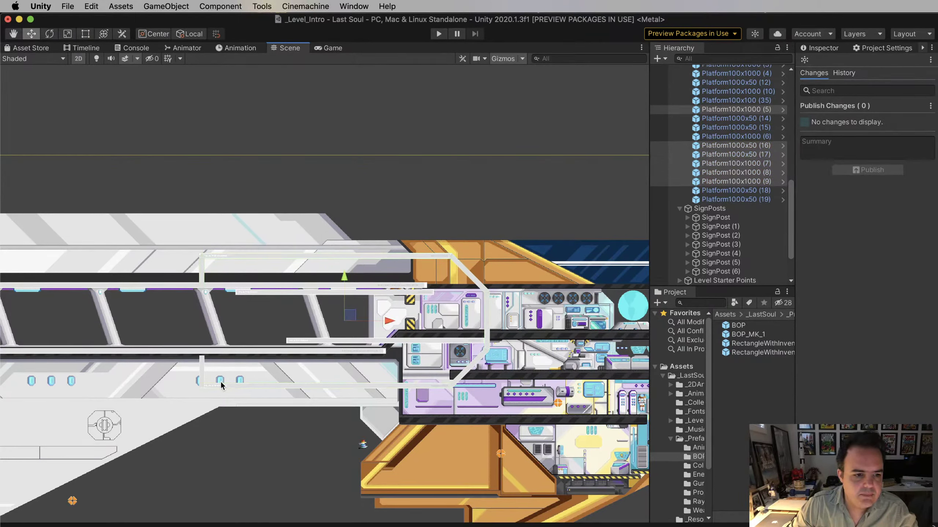
shift+click(201, 374)
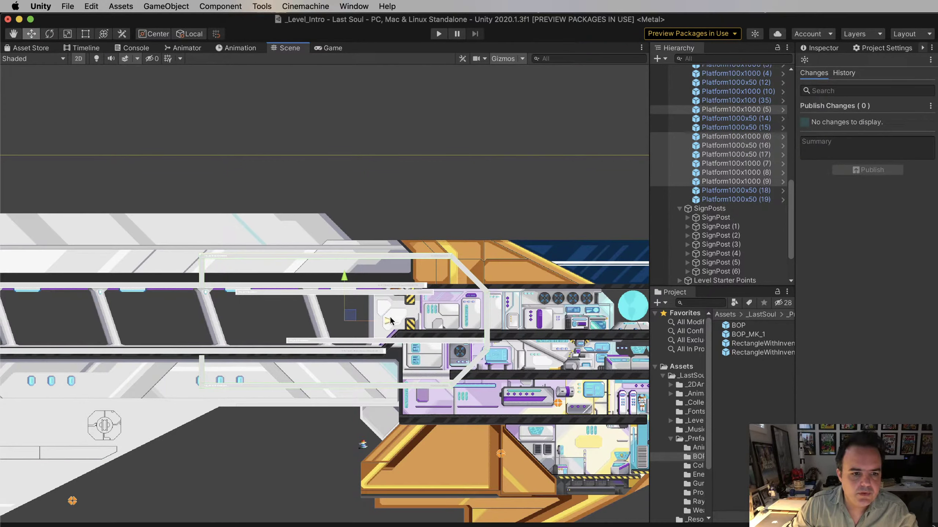
drag(385, 323, 624, 330)
Pan toward the ship's interior and move the selected platforms about 175 px left
scroll(545, 345, up, 1)
scroll(529, 342, down, 1)
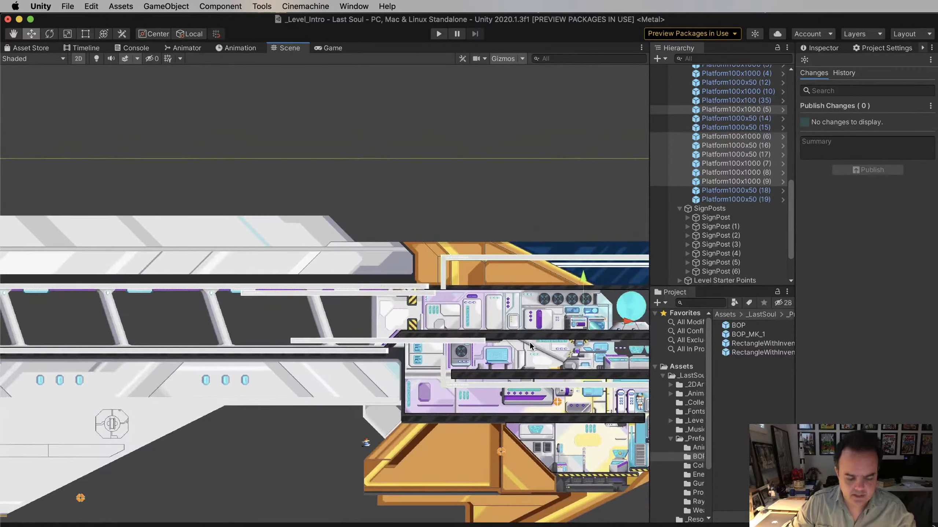
key(q)
drag(565, 338, 452, 254)
key(w)
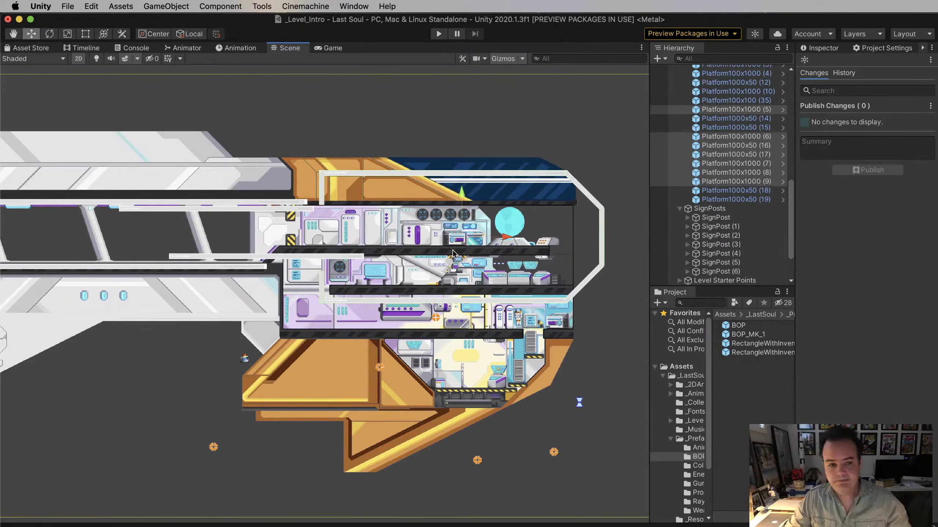
scroll(395, 266, up, 3)
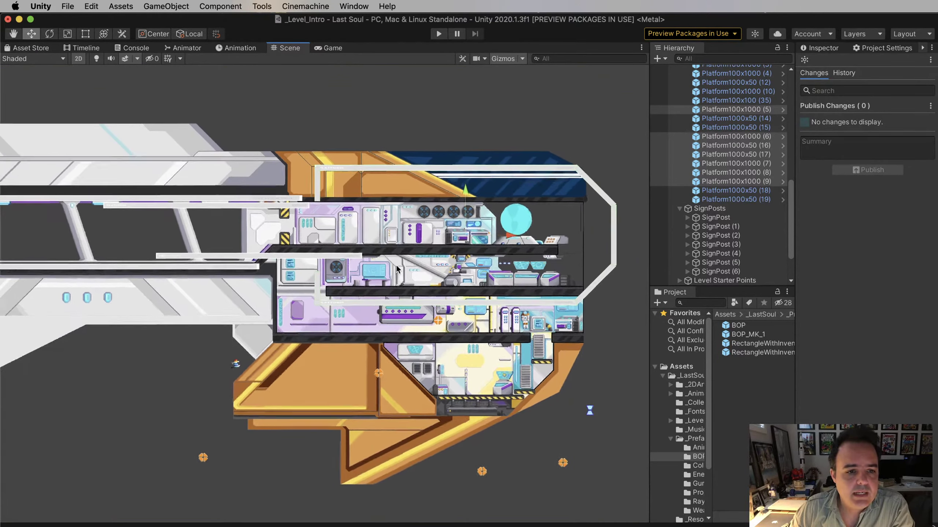
scroll(396, 265, up, 2)
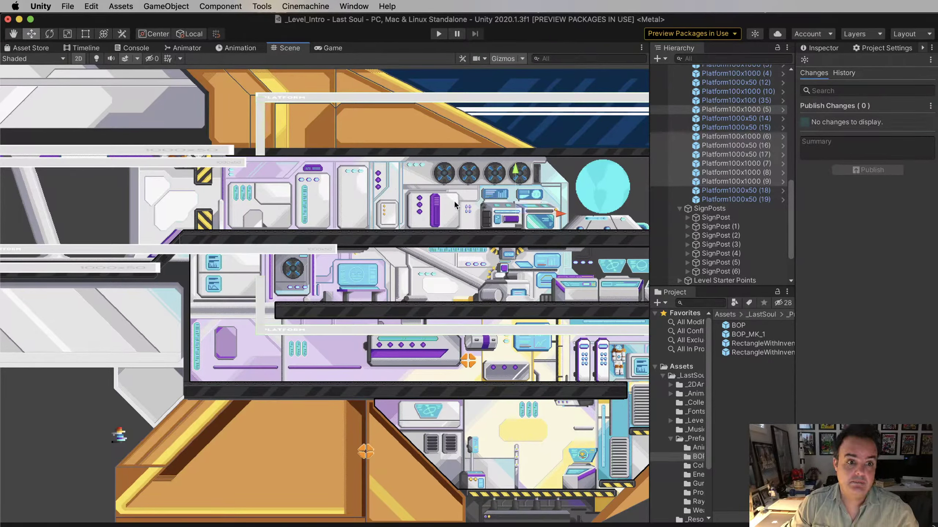
drag(523, 205, 458, 257)
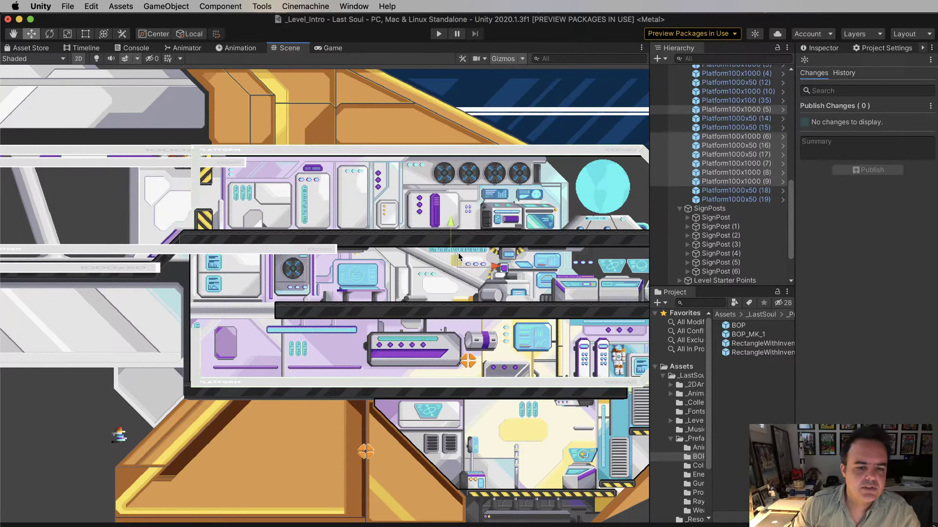
Move Platform1000x50 (19) and (18) into the interior rows and raise Platform100x1000 (5) slightly
scroll(458, 252, down, 5)
scroll(457, 253, up, 3)
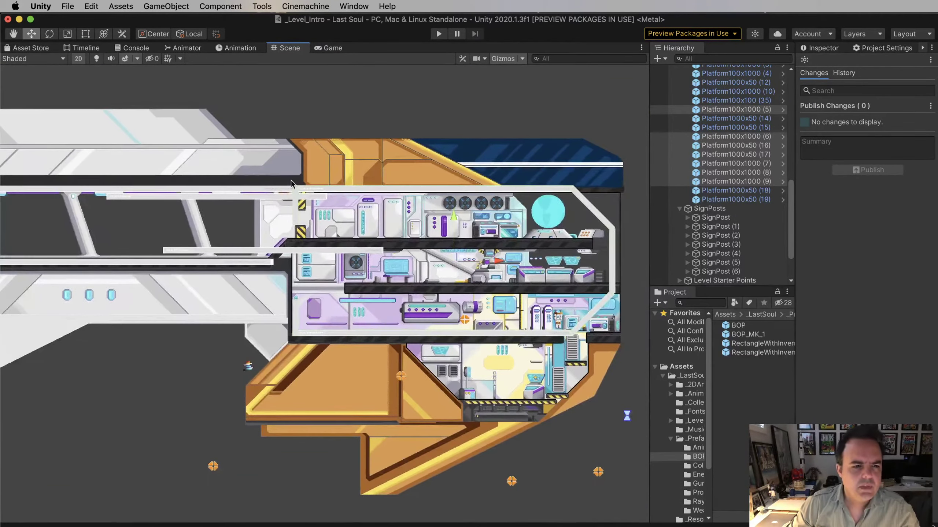
click(235, 195)
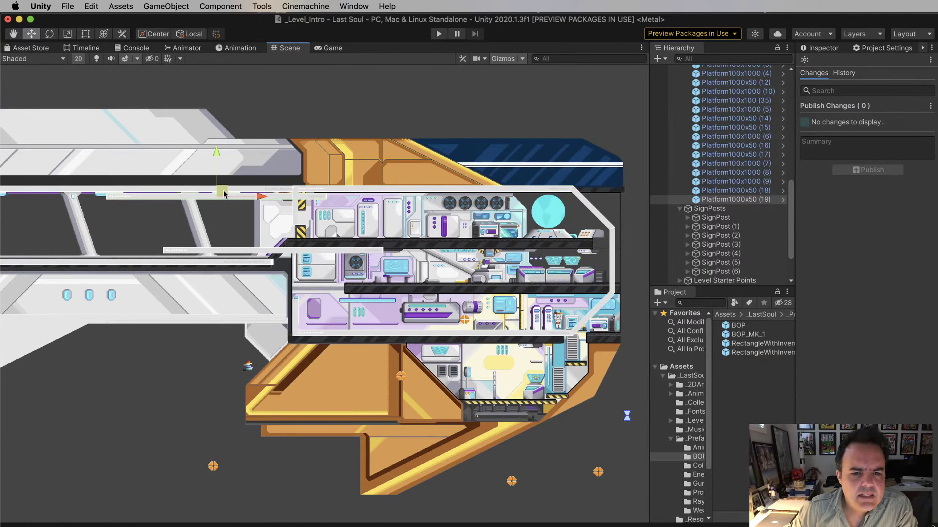
drag(224, 194, 427, 230)
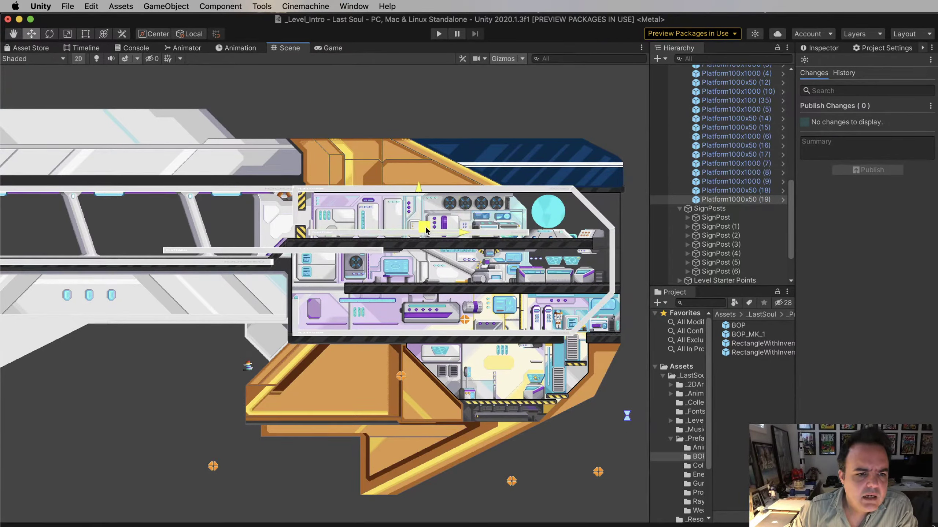
click(281, 251)
drag(281, 246, 477, 283)
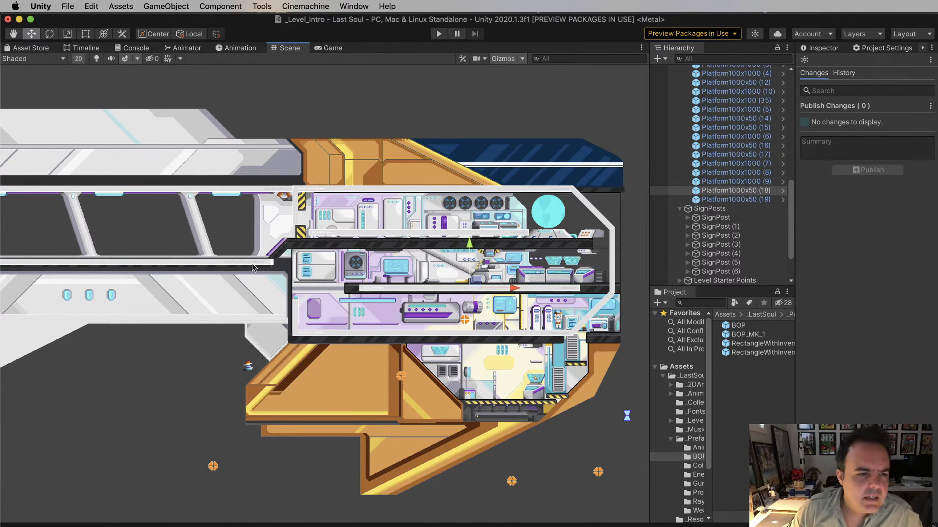
click(295, 206)
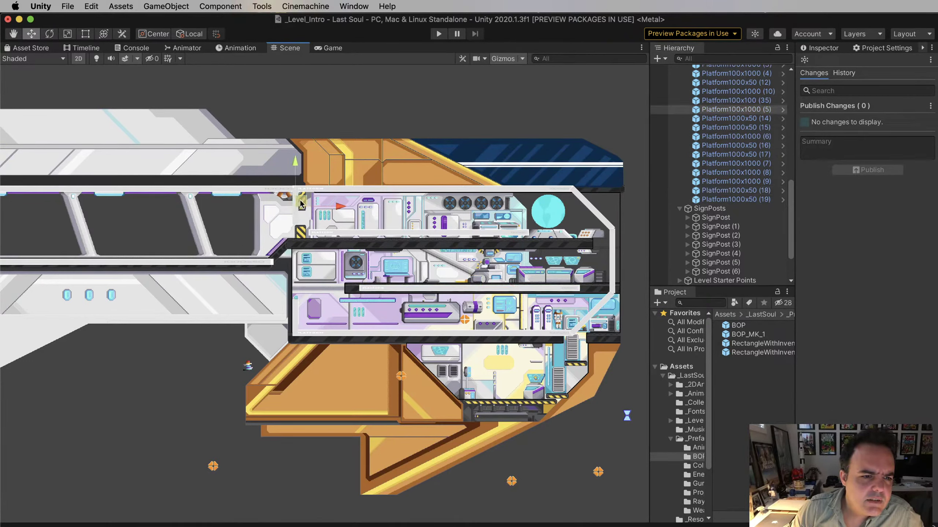
mouse_move(297, 242)
mouse_down()
mouse_move(299, 206)
mouse_move(298, 251)
mouse_up()
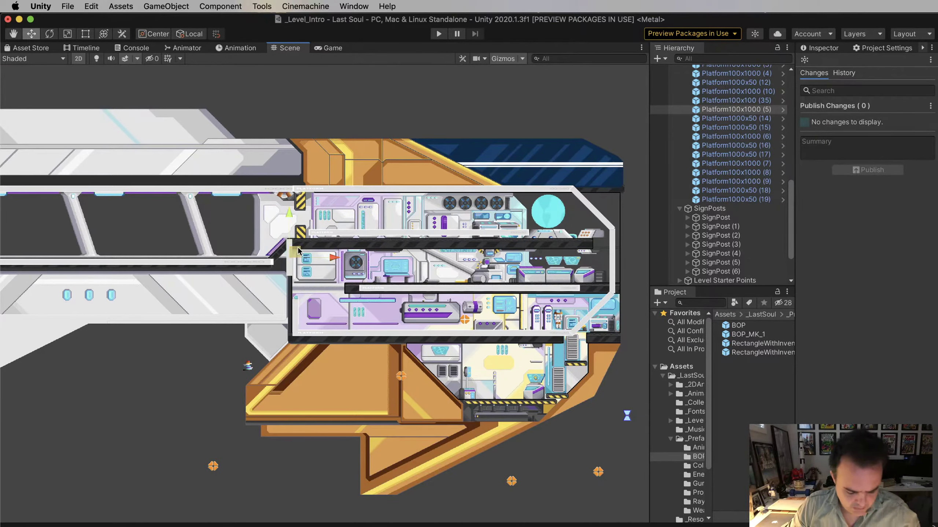
Rotate Platform100x1000 (5) into a diagonal and move it up-left to join deck and floor
scroll(298, 248, up, 5)
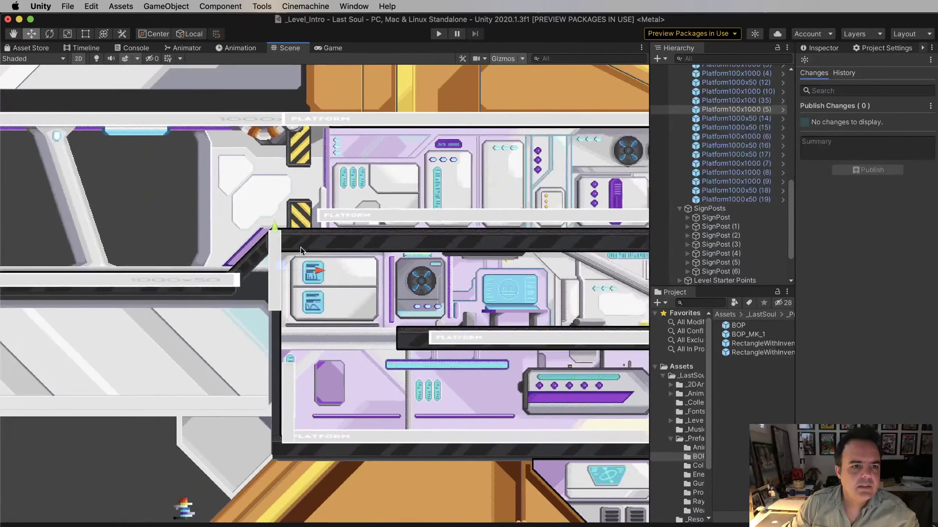
scroll(301, 248, up, 2)
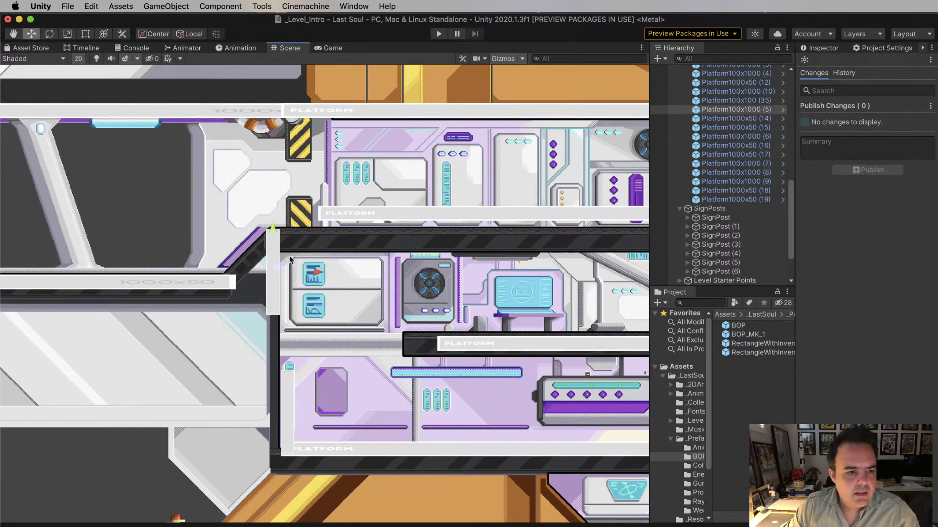
key(e)
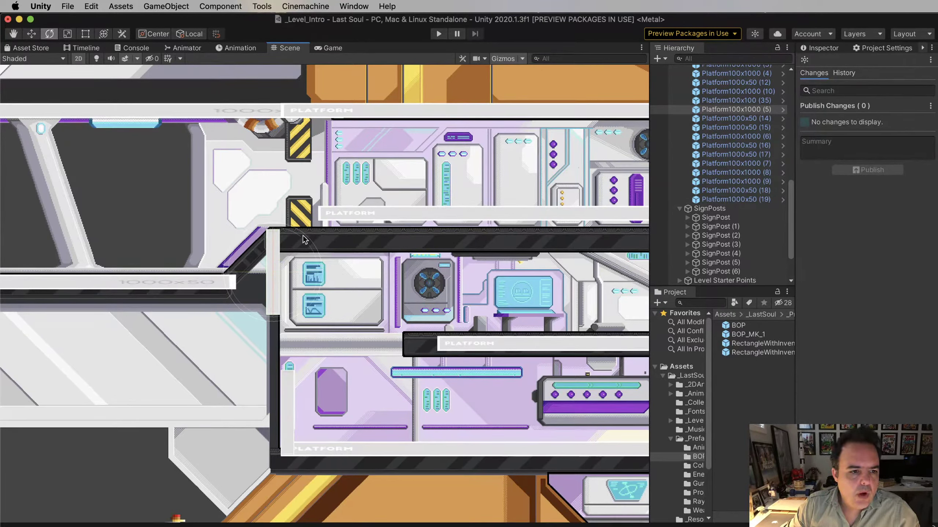
drag(306, 238, 334, 313)
key(w)
drag(277, 276, 250, 265)
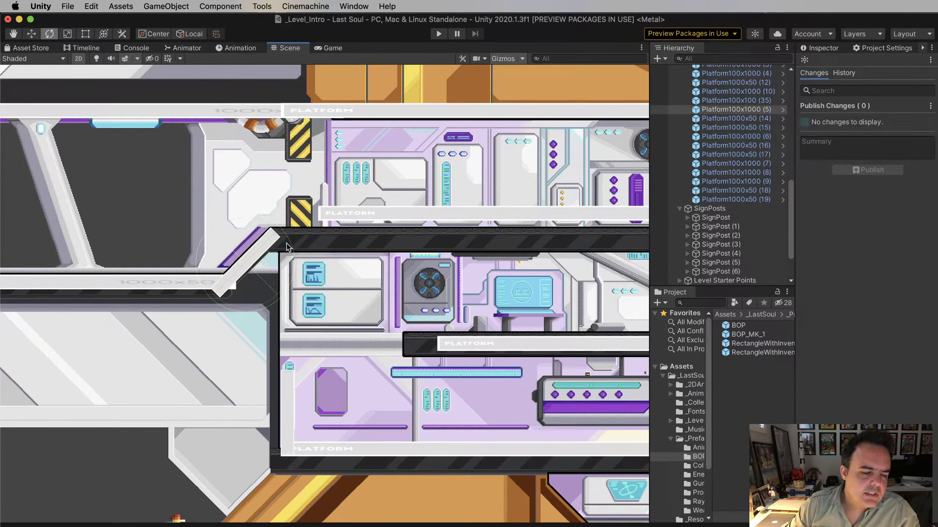
key(w)
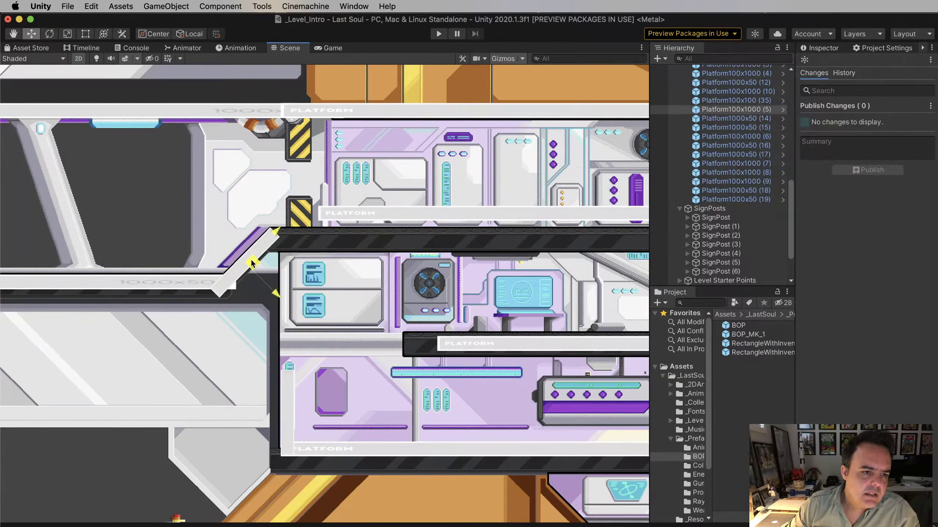
drag(251, 263, 251, 263)
scroll(472, 268, down, 5)
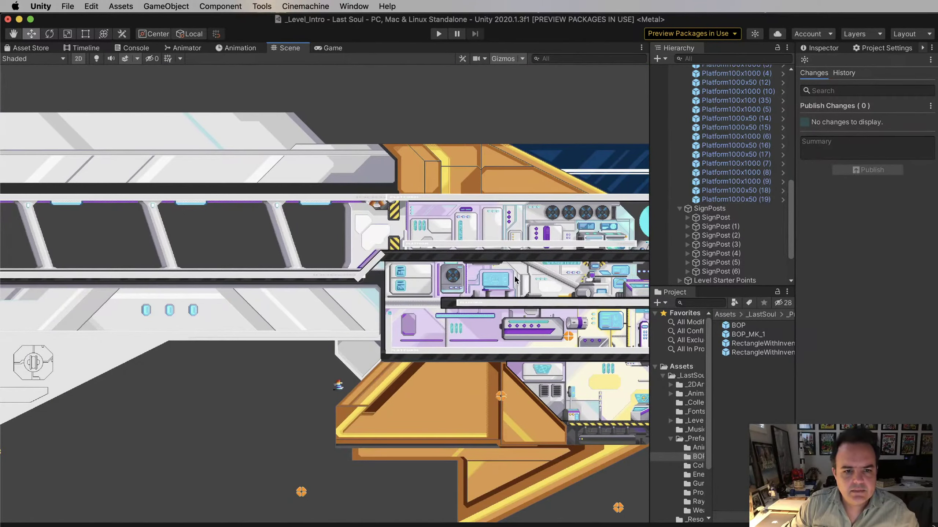
Pan to the lab's left side, briefly switch to another app, then return to Unity
scroll(516, 279, up, 5)
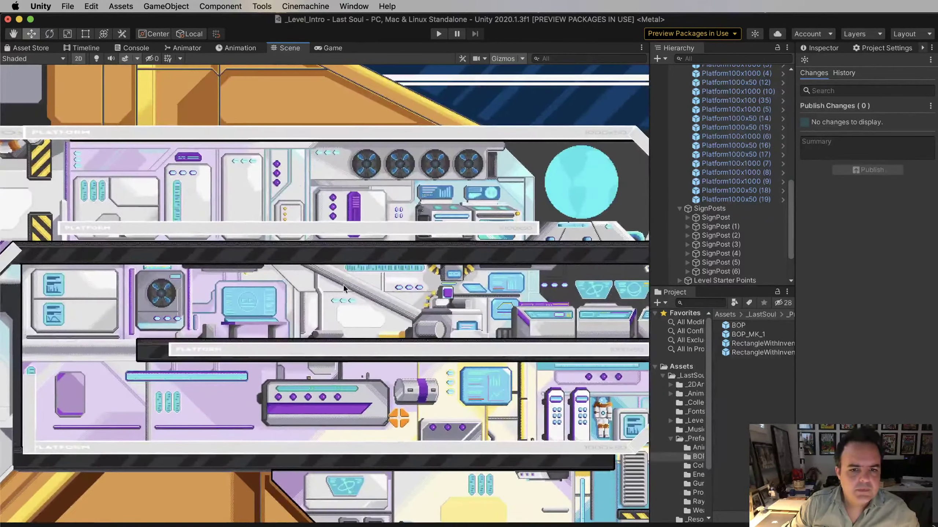
middle_drag(343, 284, 399, 282)
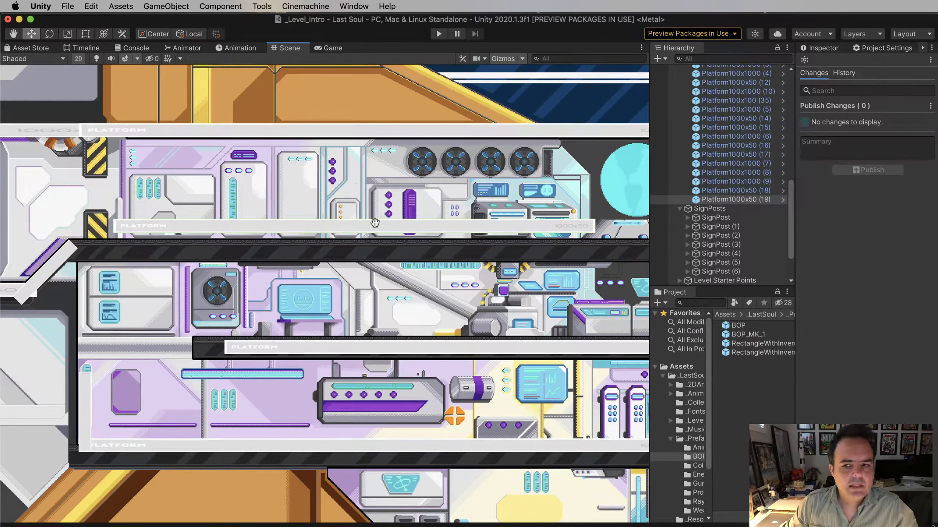
key(e)
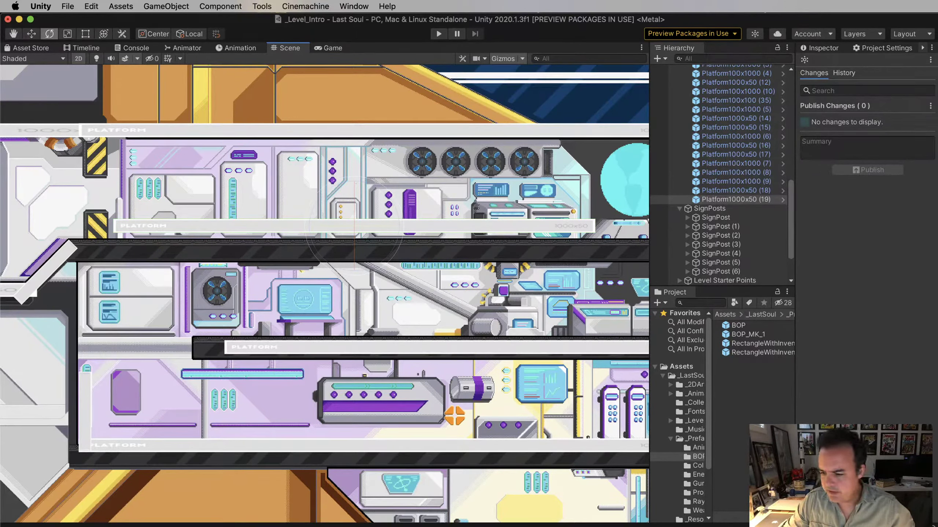
key(super+Tab)
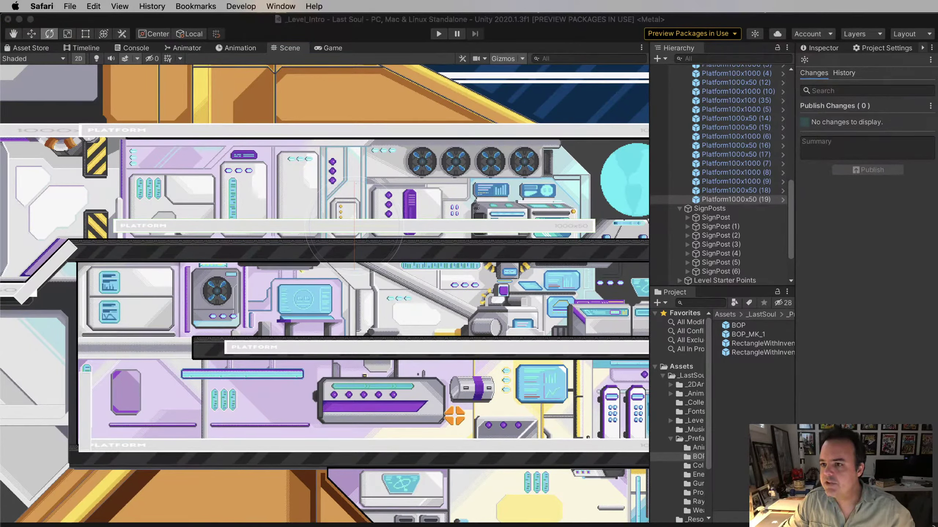
key(super+Tab)
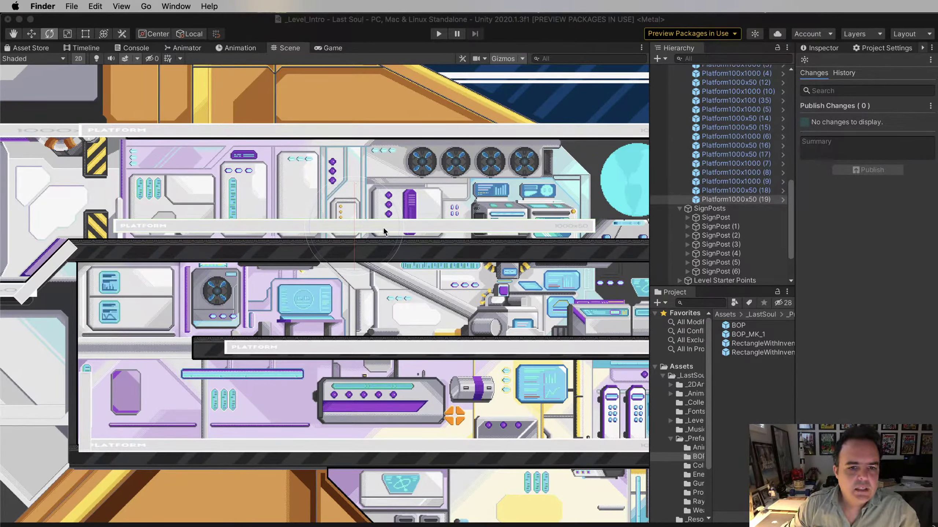
click(438, 229)
Scale the upper interior platform wider along X with the Scale tool
key(w)
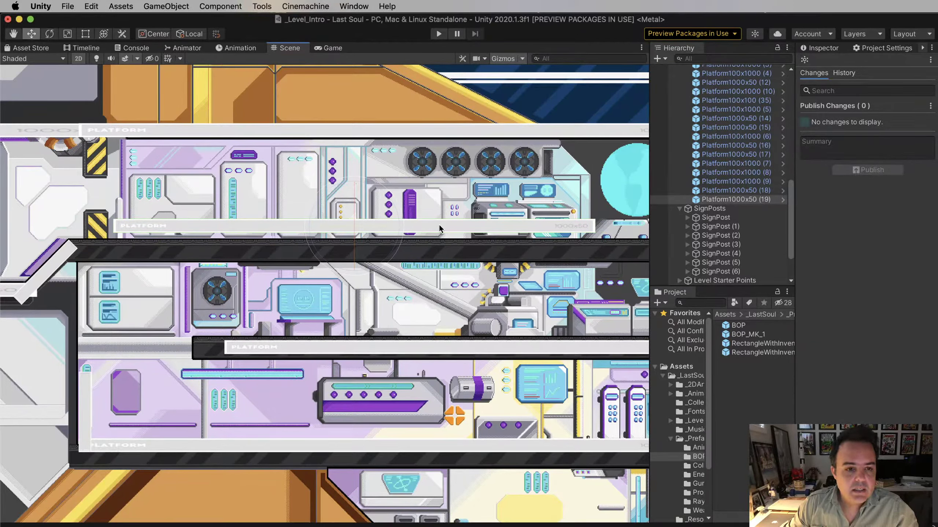
key(e)
key(r)
drag(402, 225, 419, 226)
scroll(431, 259, down, 1)
scroll(431, 260, down, 6)
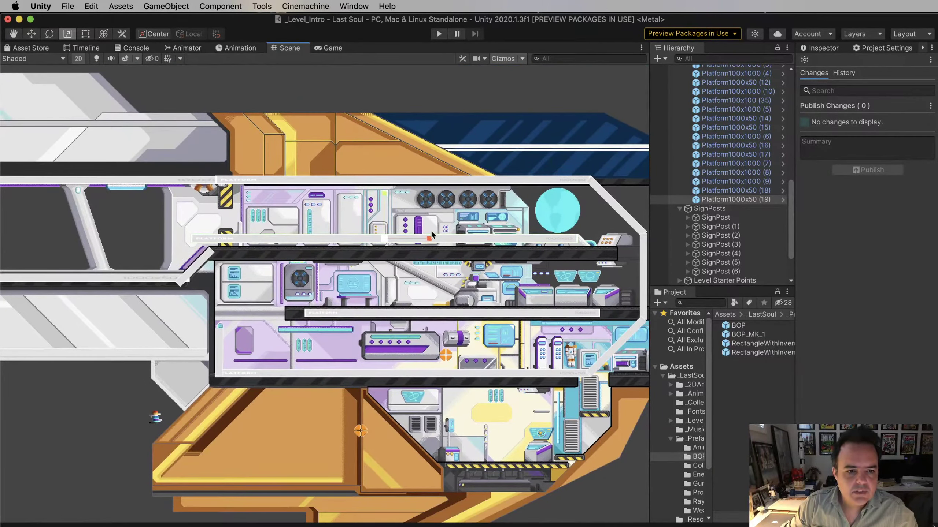
Stretch the upper platform to the right hull, lower it slightly, and trim its height
drag(429, 238, 425, 241)
drag(385, 195, 390, 160)
key(w)
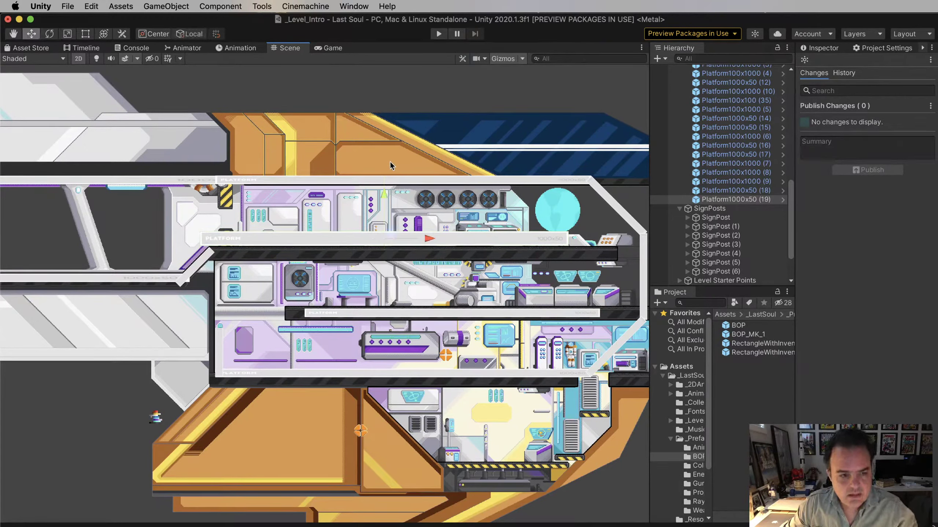
drag(391, 237, 409, 251)
key(e)
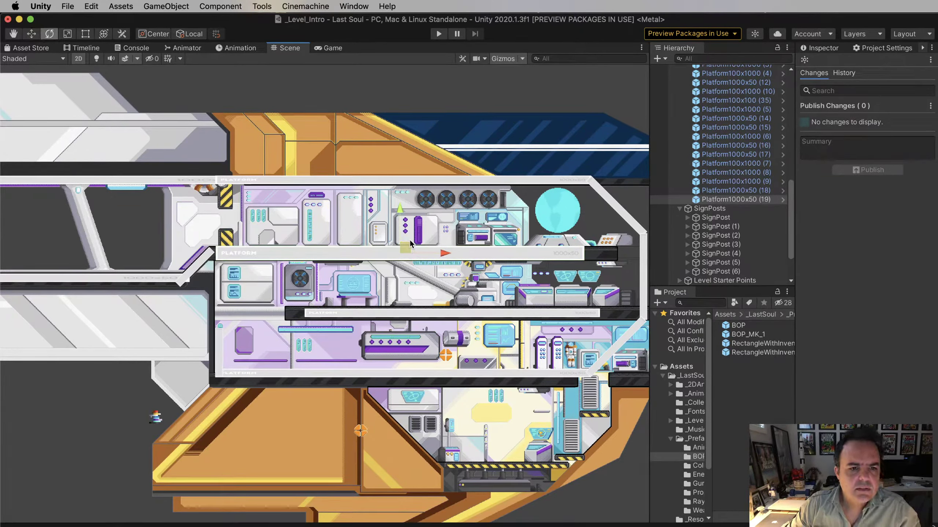
key(r)
drag(400, 211, 399, 217)
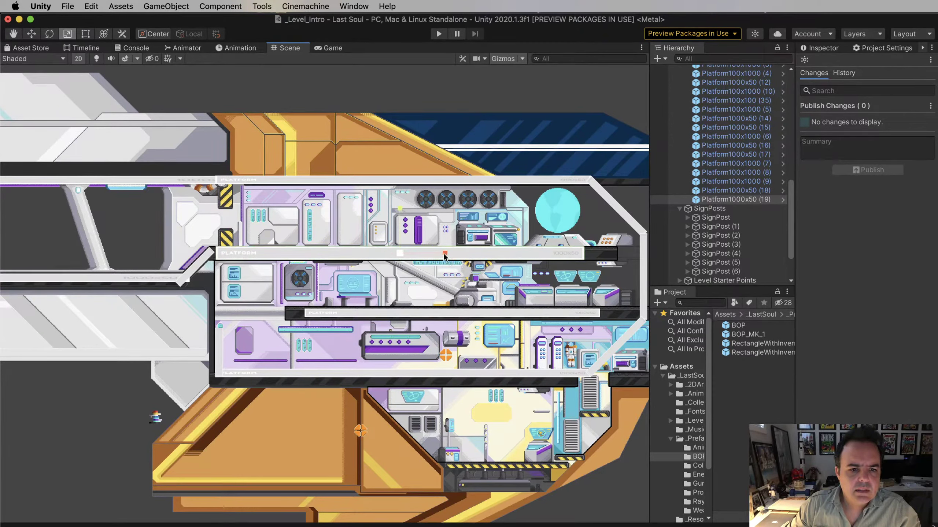
drag(446, 254, 458, 257)
key(w)
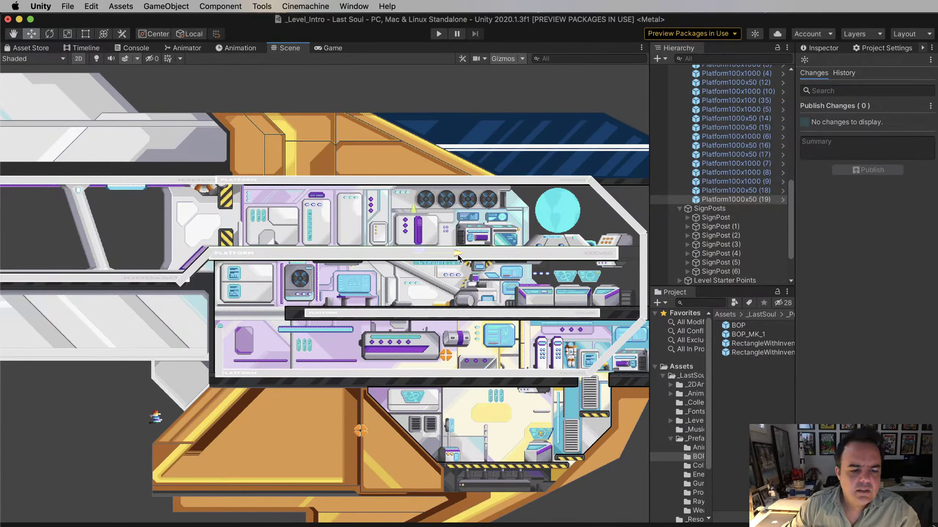
Zoom in on the upper 1000x50 platforms and settle on the Move tool
key(e)
key(r)
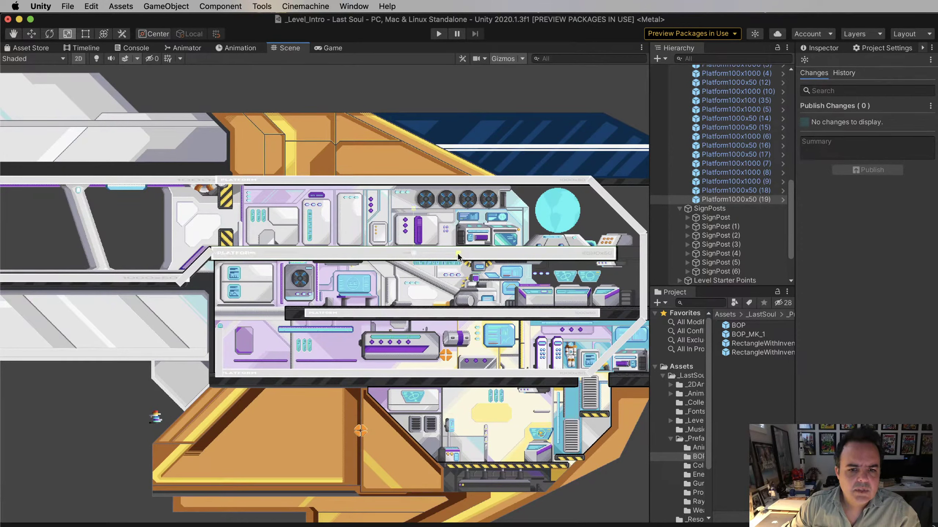
key(w)
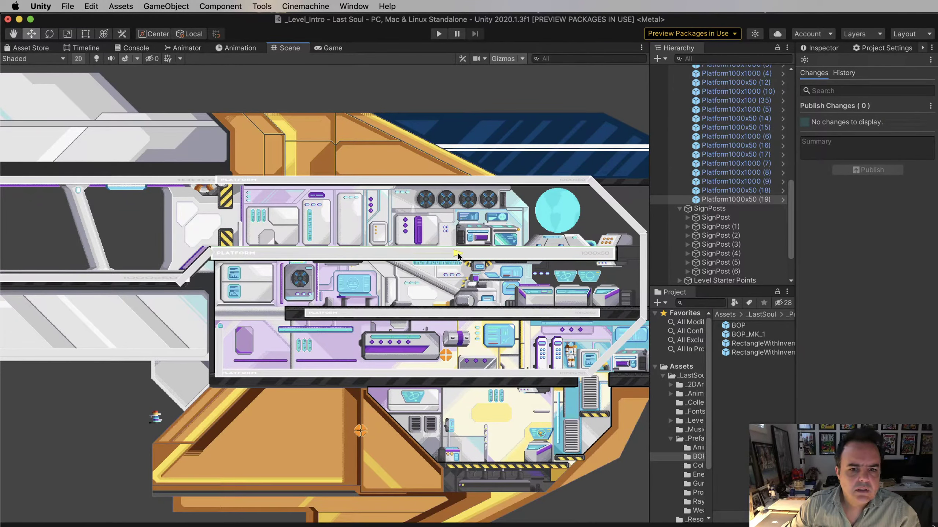
key(e)
key(r)
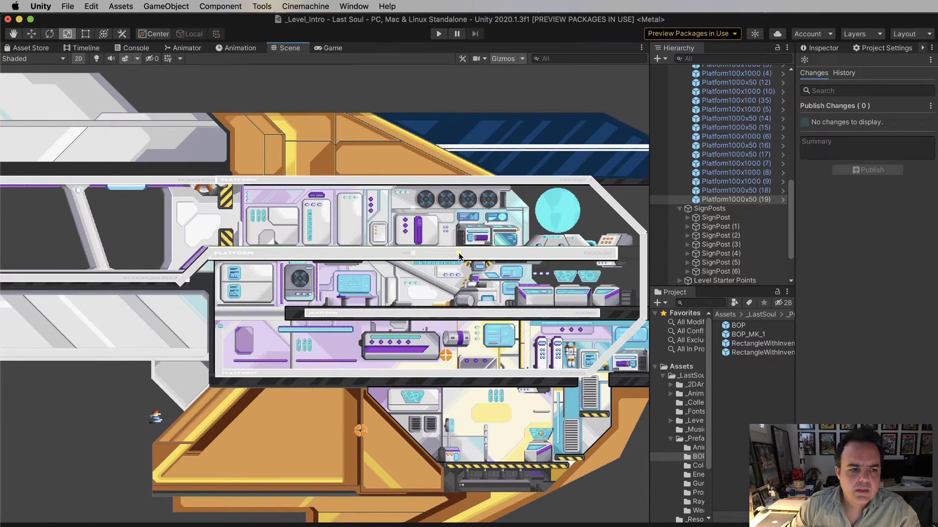
scroll(458, 255, up, 2)
scroll(459, 255, down, 3)
scroll(458, 255, up, 1)
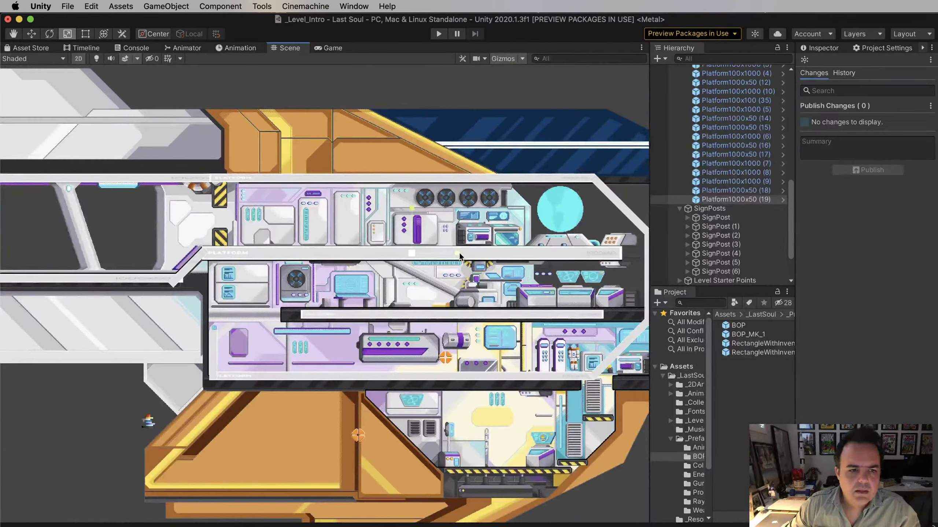
key(w)
key(e)
key(w)
key(e)
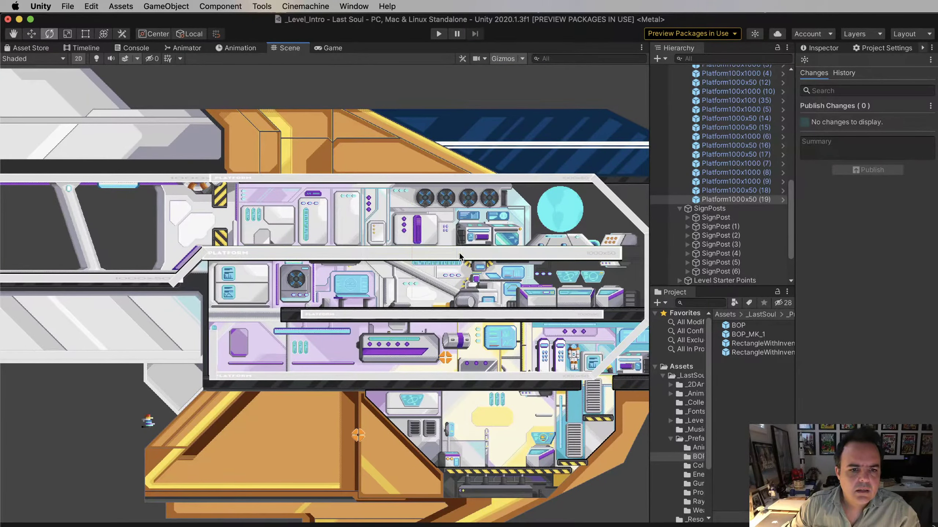
key(w)
scroll(459, 255, up, 4)
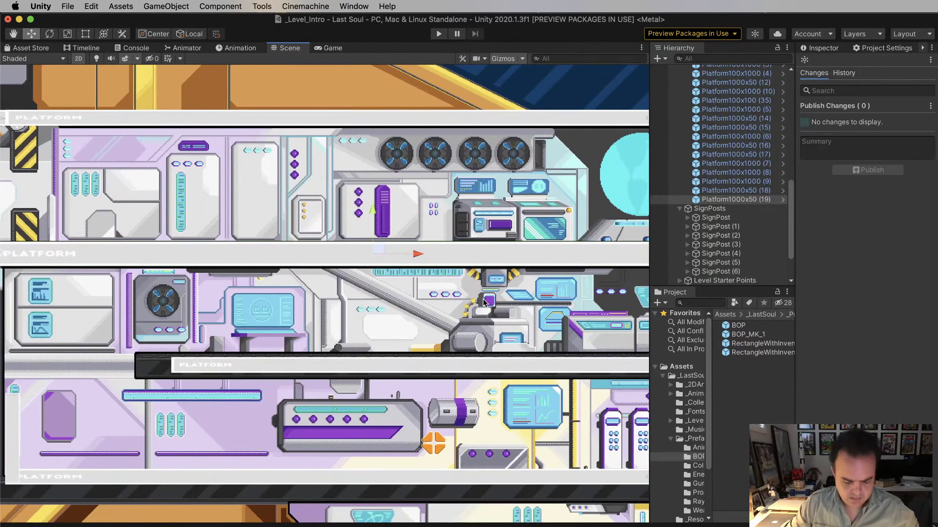
Pan across the level to compare both ends of the upper 1000x50 platform
middle_drag(553, 301, 559, 305)
scroll(559, 305, down, 2)
middle_drag(462, 307, 391, 306)
scroll(575, 310, up, 2)
key(r)
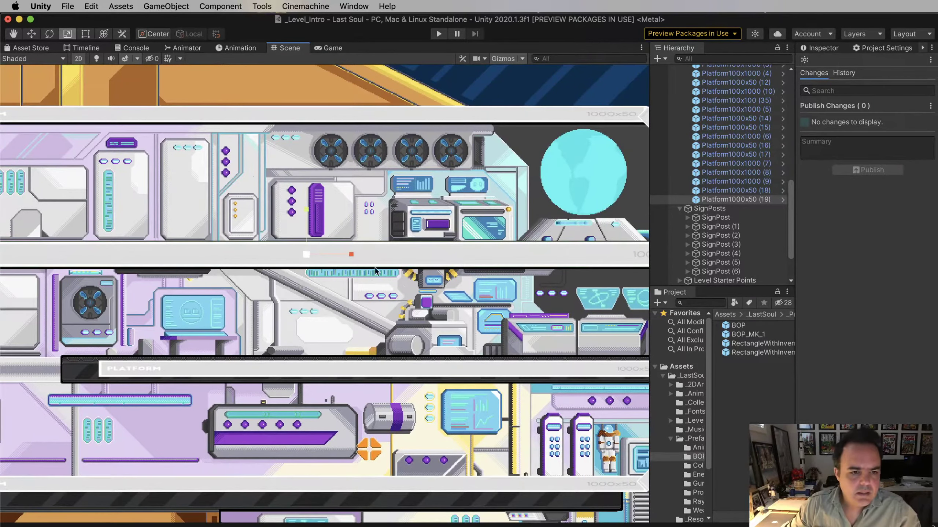
middle_drag(454, 302, 353, 302)
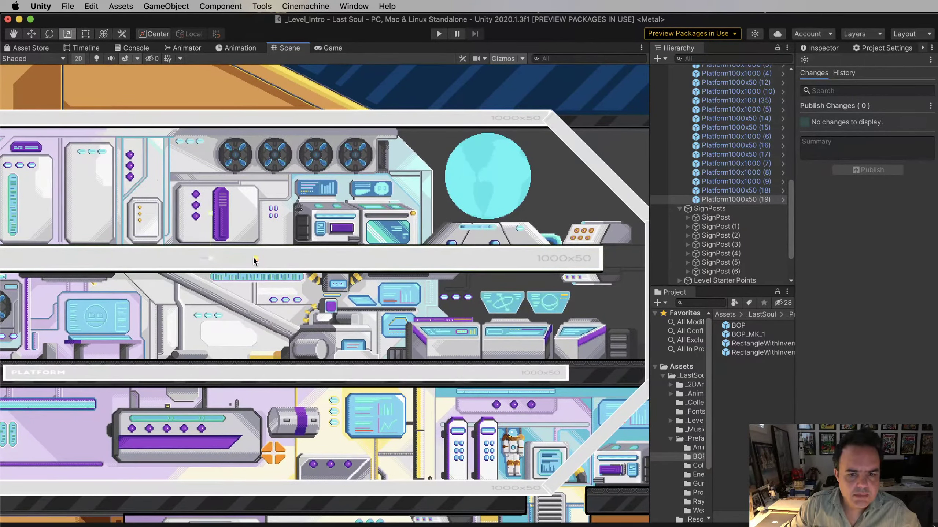
middle_drag(257, 286, 587, 299)
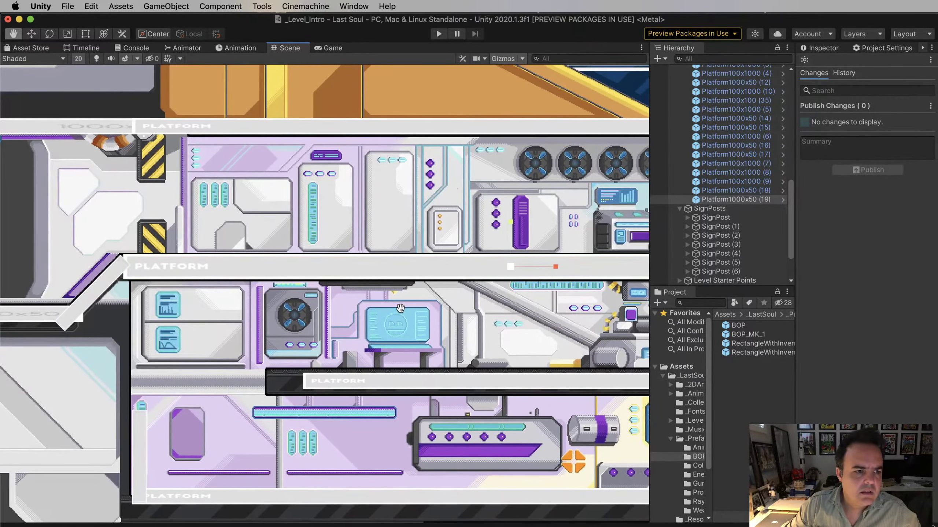
middle_drag(375, 303, 84, 298)
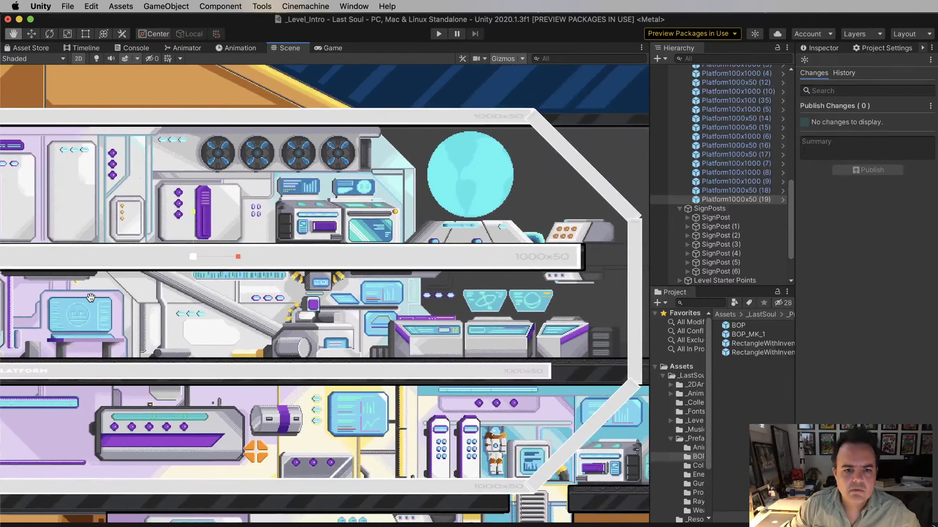
scroll(196, 279, up, 6)
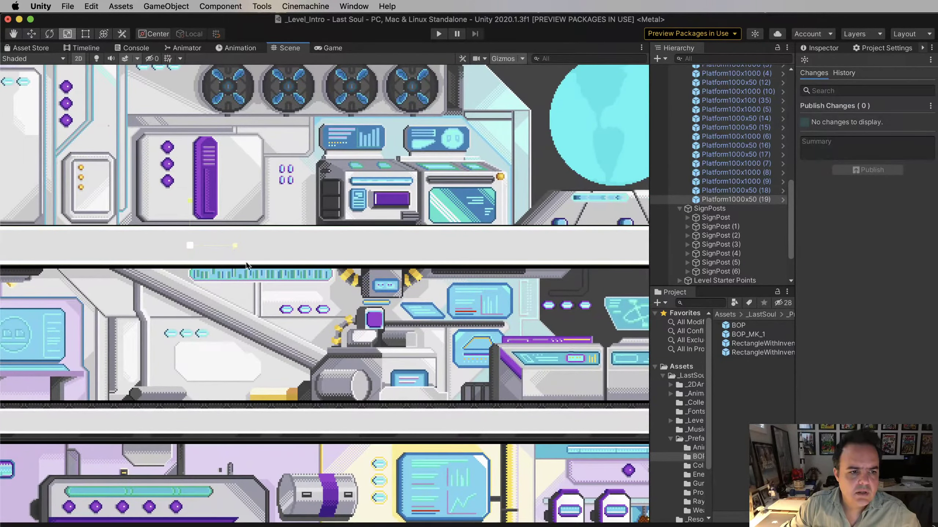
scroll(275, 274, down, 3)
scroll(276, 273, down, 2)
middle_drag(276, 273, 195, 282)
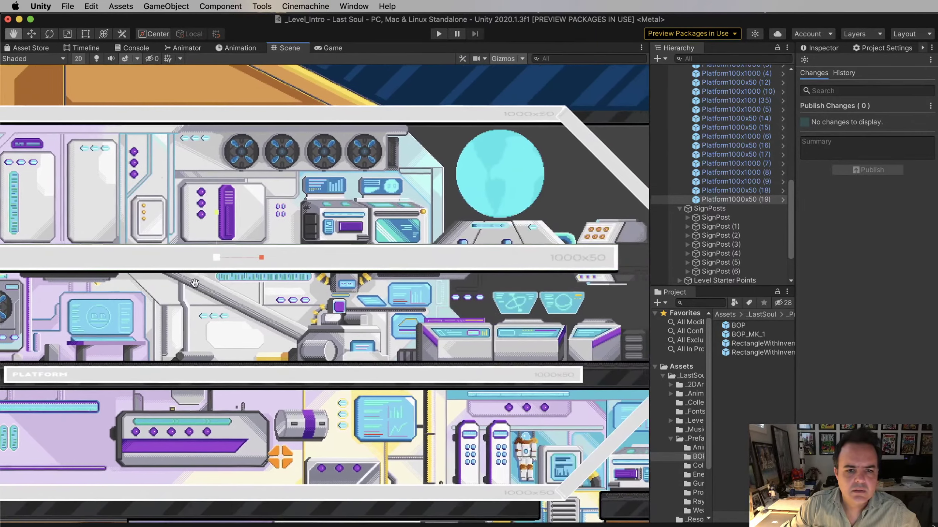
scroll(195, 282, left, 10)
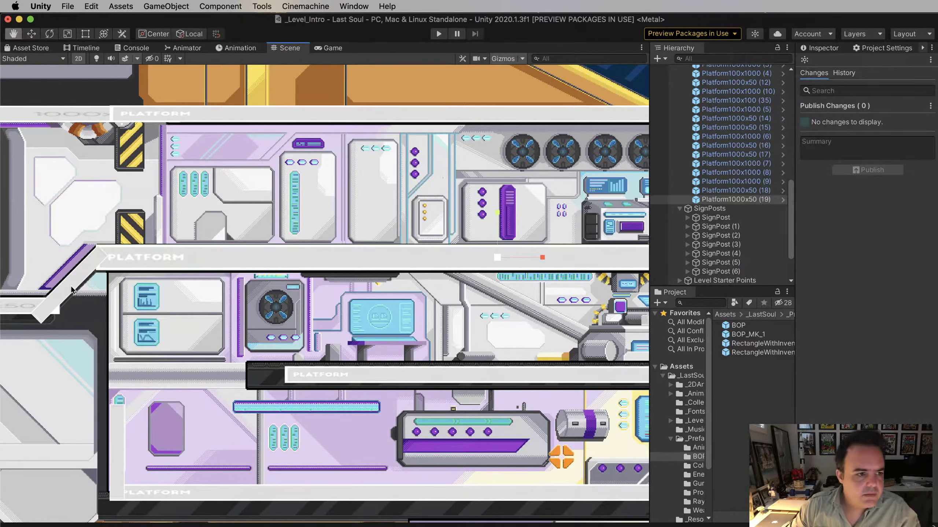
Nudge the upper 1000x50 platform slightly downward with the Move gizmo
key(w)
key(e)
key(w)
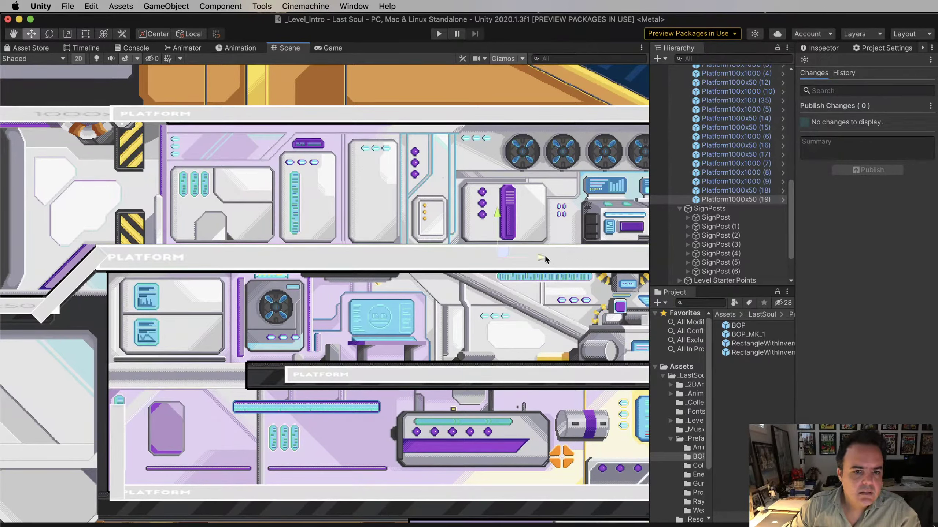
drag(544, 257, 542, 260)
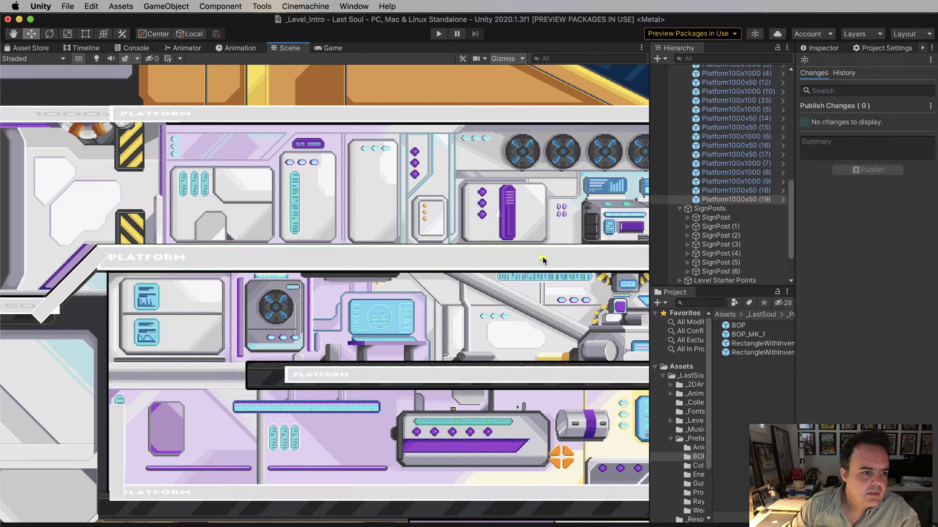
drag(531, 253, 530, 251)
drag(500, 214, 500, 221)
scroll(502, 236, down, 2)
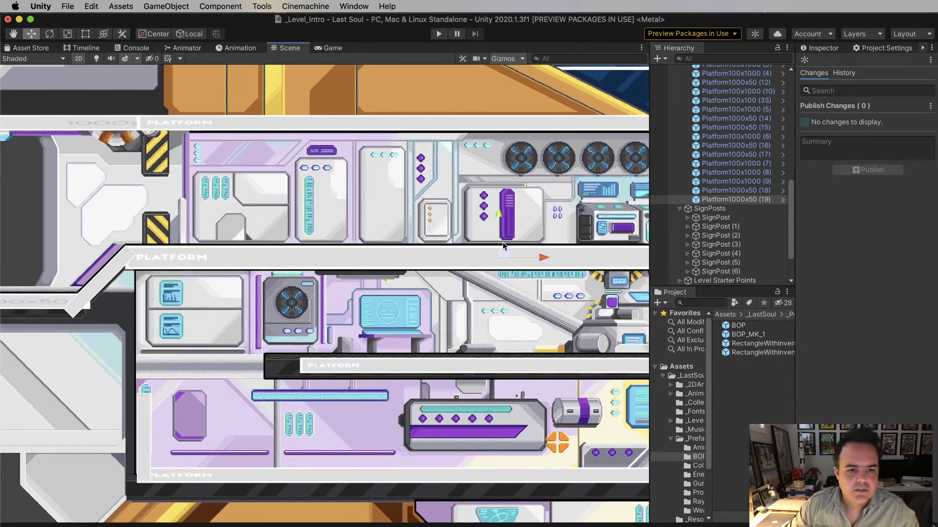
Pan to the platform's right end near the globe to check its alignment
key(q)
drag(582, 310, 242, 320)
key(w)
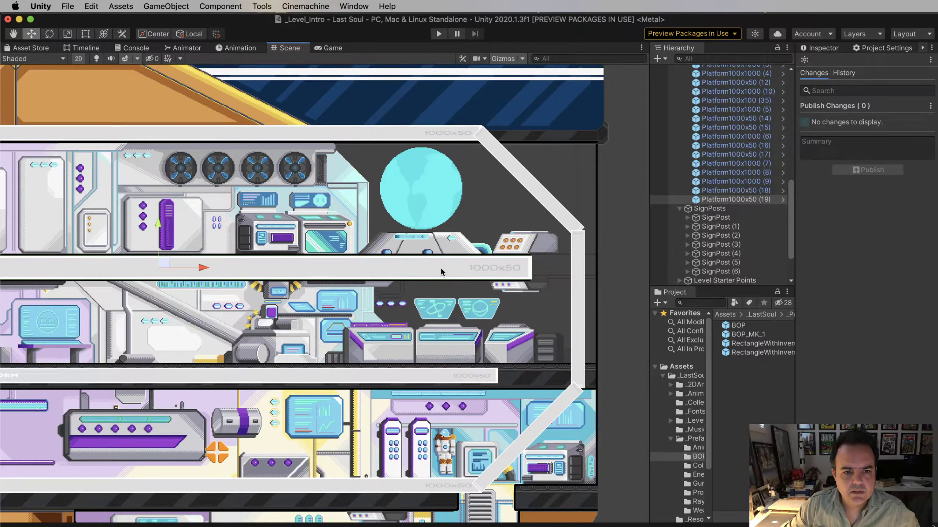
scroll(507, 272, up, 6)
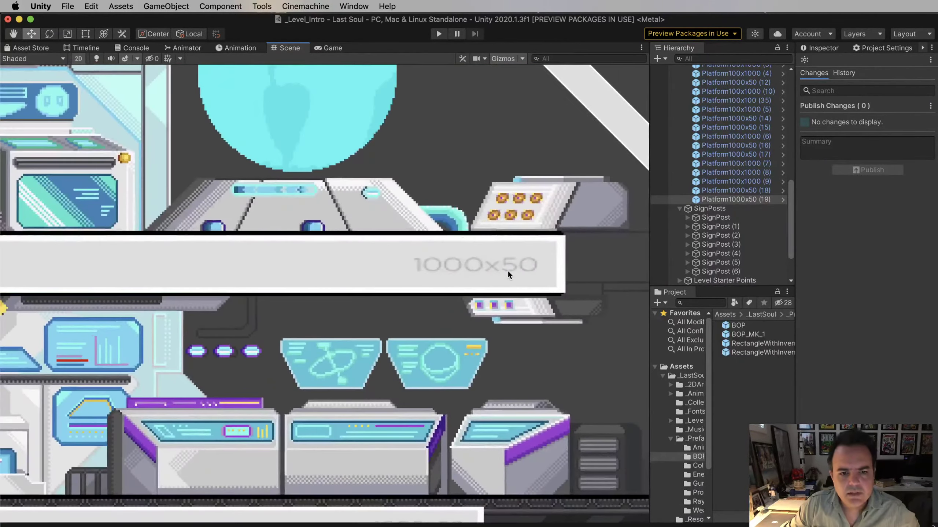
scroll(507, 272, down, 4)
scroll(507, 272, up, 5)
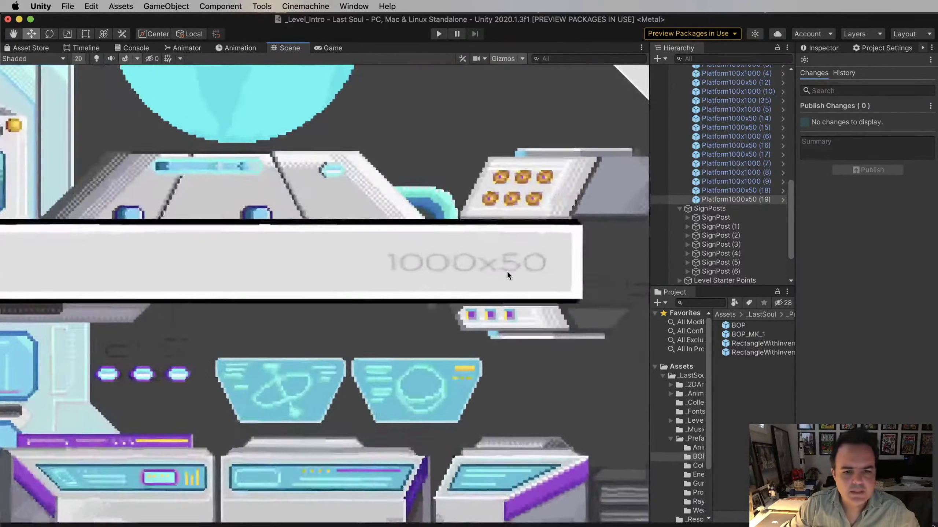
scroll(507, 273, down, 3)
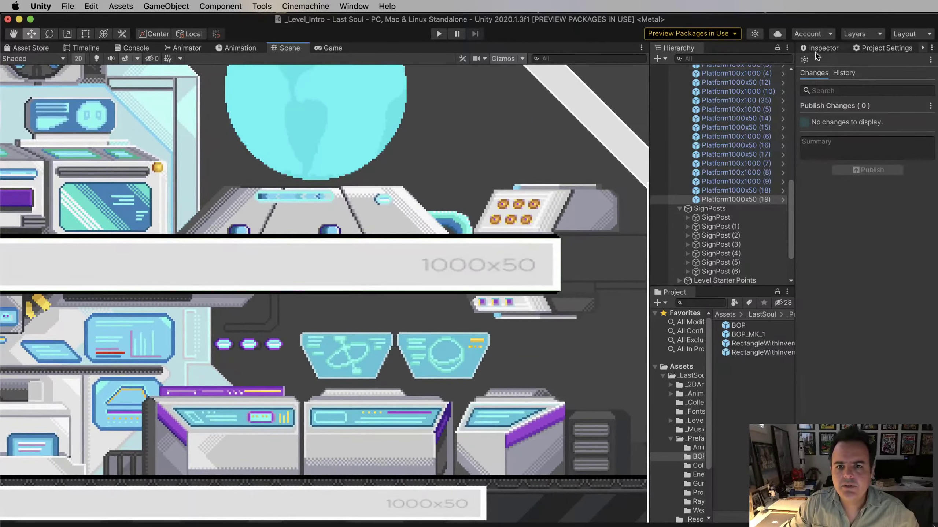
Resize the editor panes so the Inspector shows Platform1000x50 (19)'s Transform fully
click(818, 51)
drag(937, 210, 937, 211)
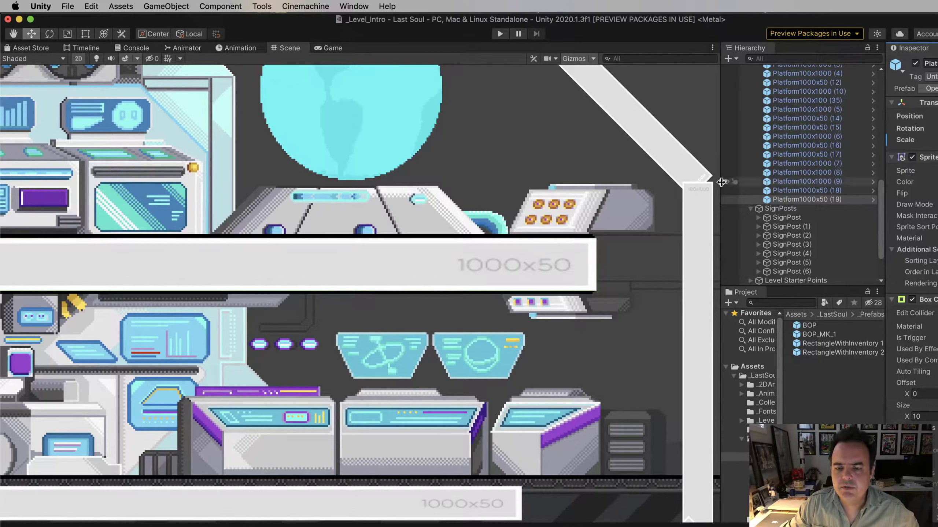
drag(719, 161, 649, 162)
drag(883, 159, 786, 161)
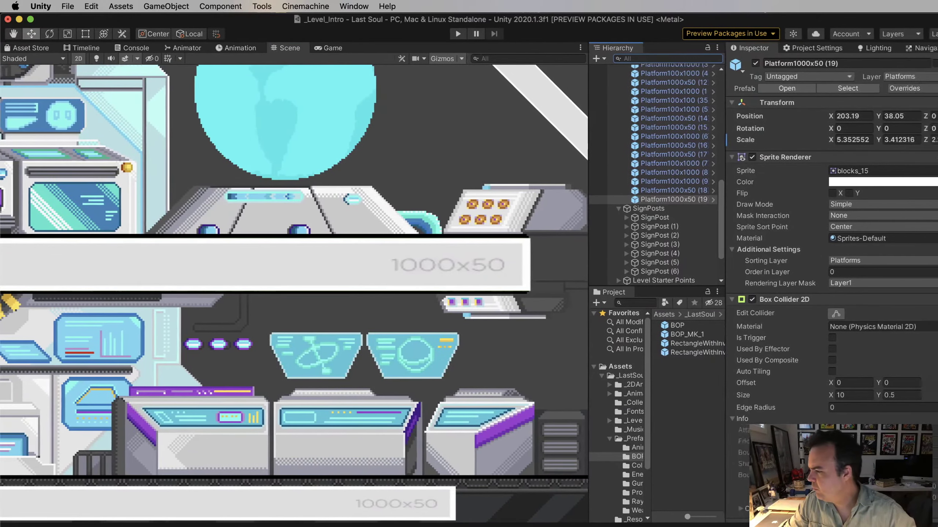
drag(937, 185, 937, 186)
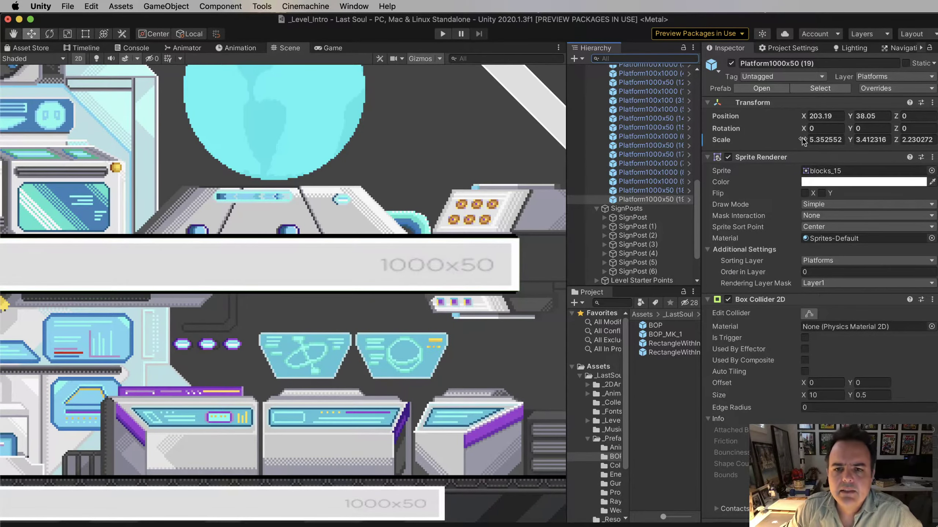
Trim Platform1000x50 (19)'s Scale X from 5.352552 down to 5.35
click(839, 141)
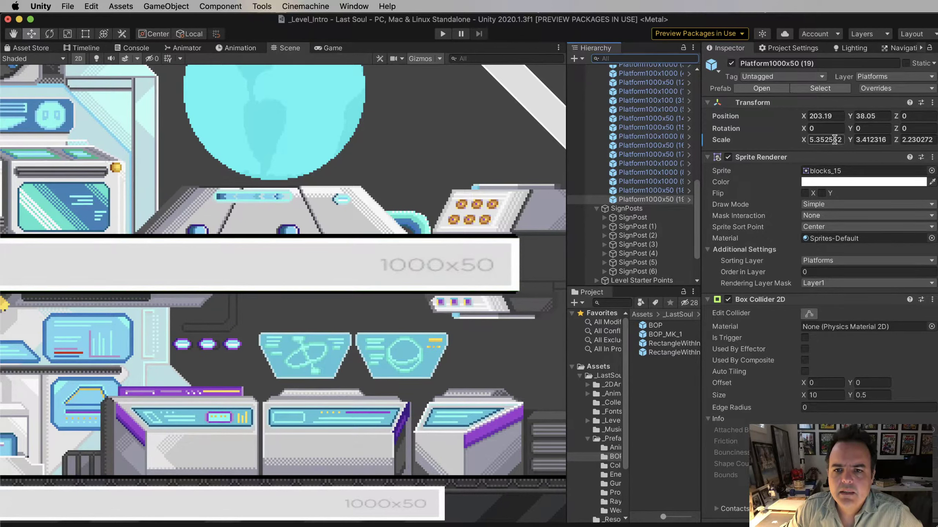
click(857, 141)
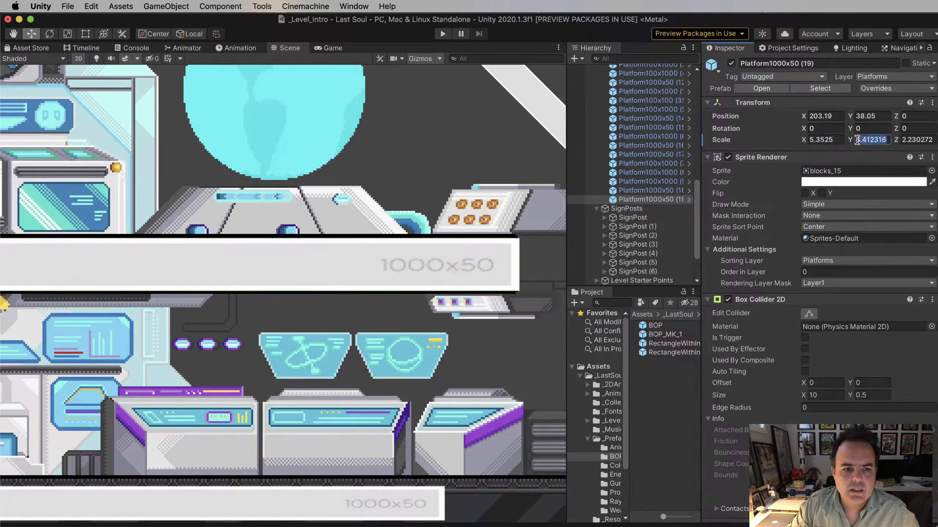
click(843, 139)
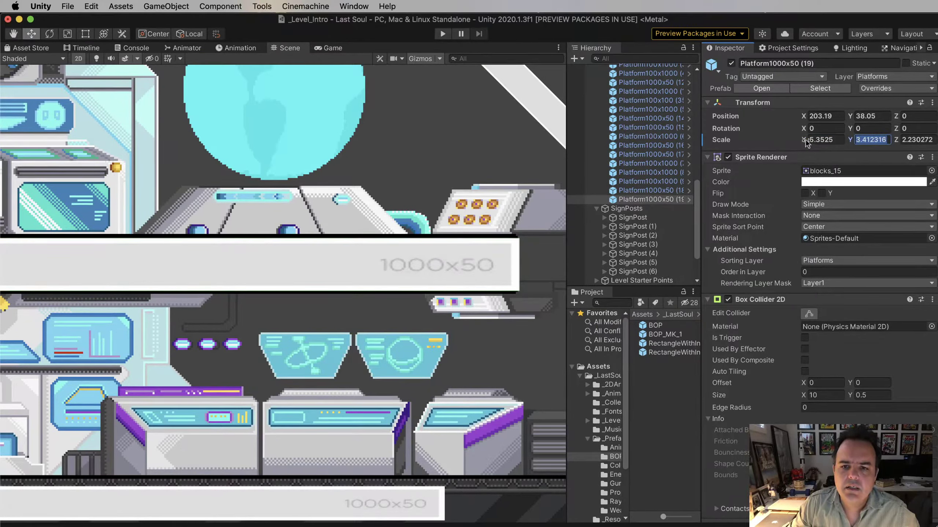
key(Right)
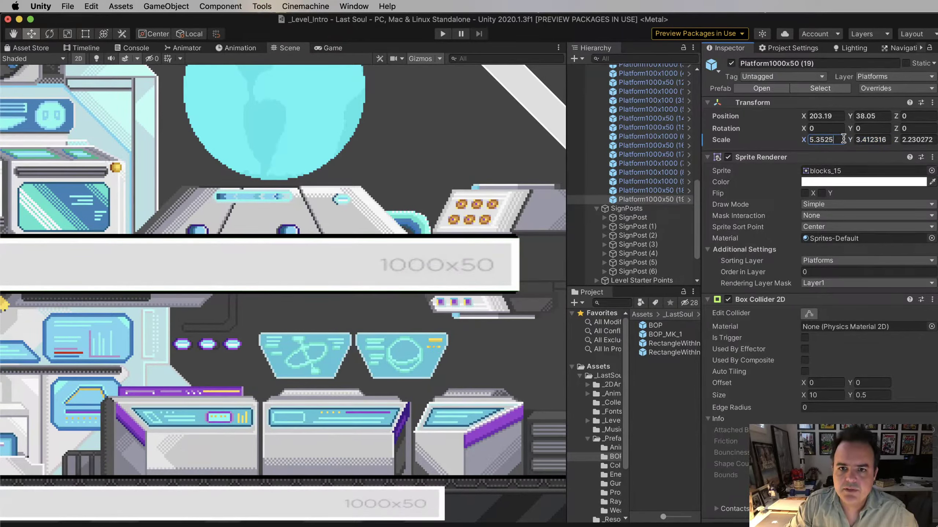
key(BackSpace)
key(BackSpace)
key(Tab)
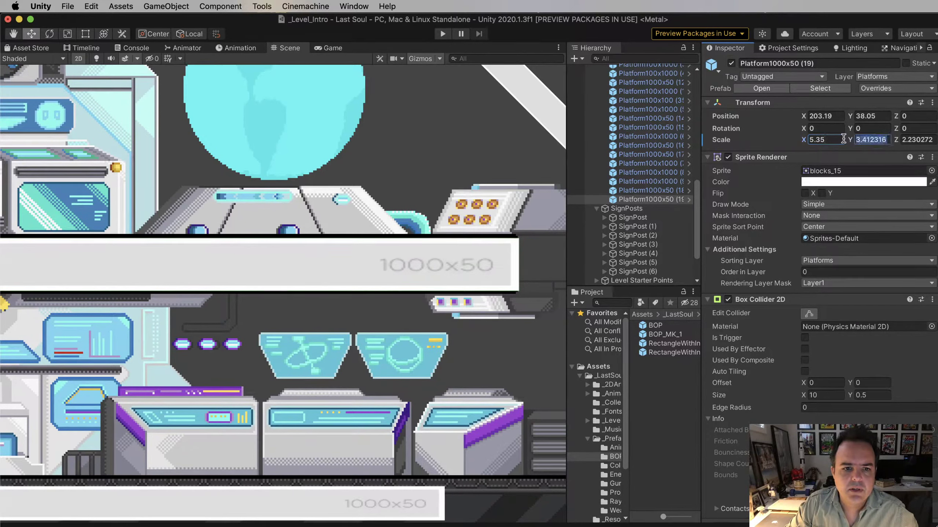
click(843, 140)
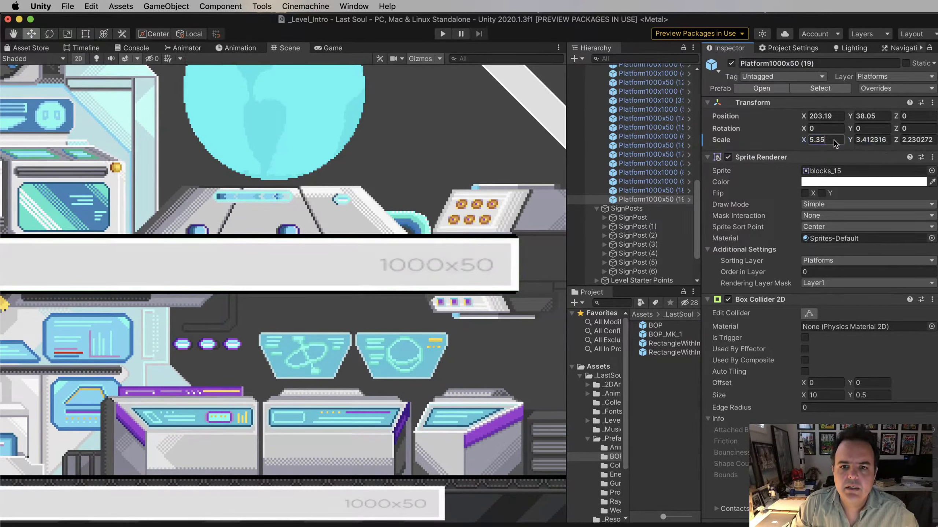
click(294, 273)
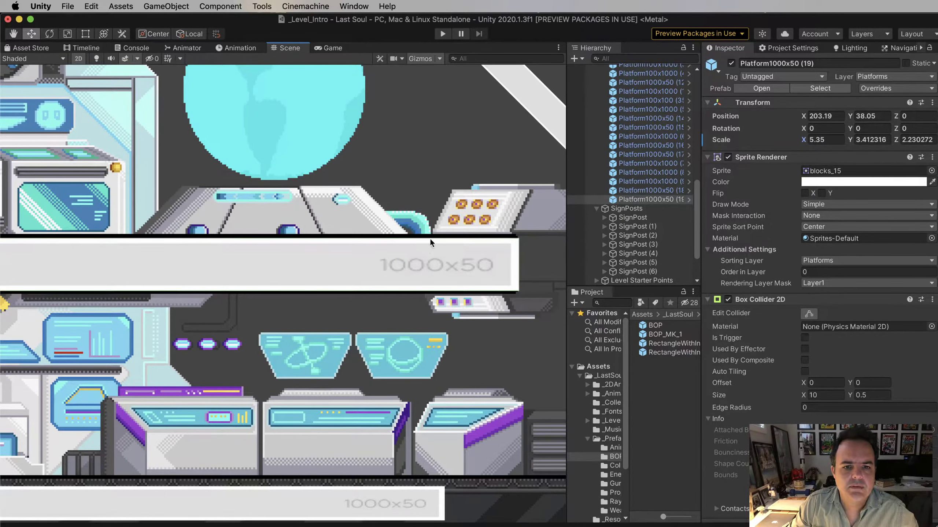
Change the Scale X value's last digit so it reads 5.32
scroll(333, 284, down, 5)
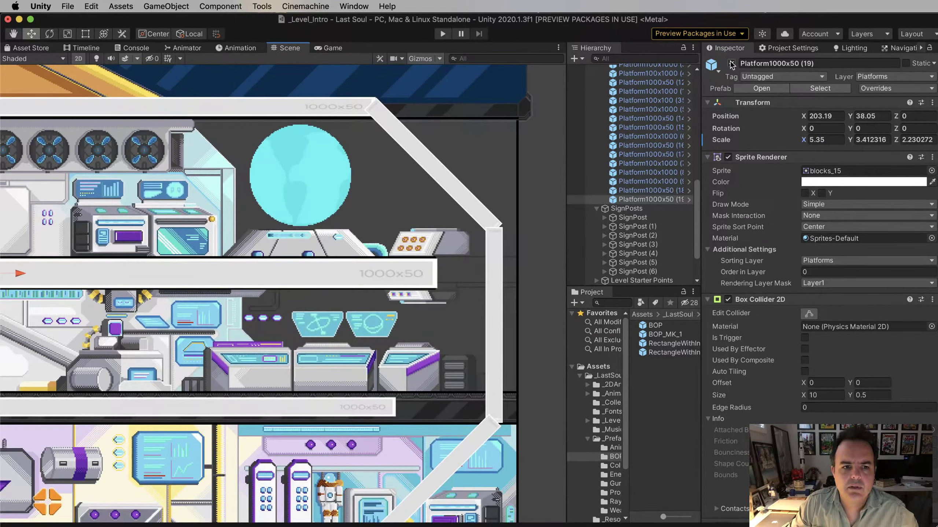
click(836, 140)
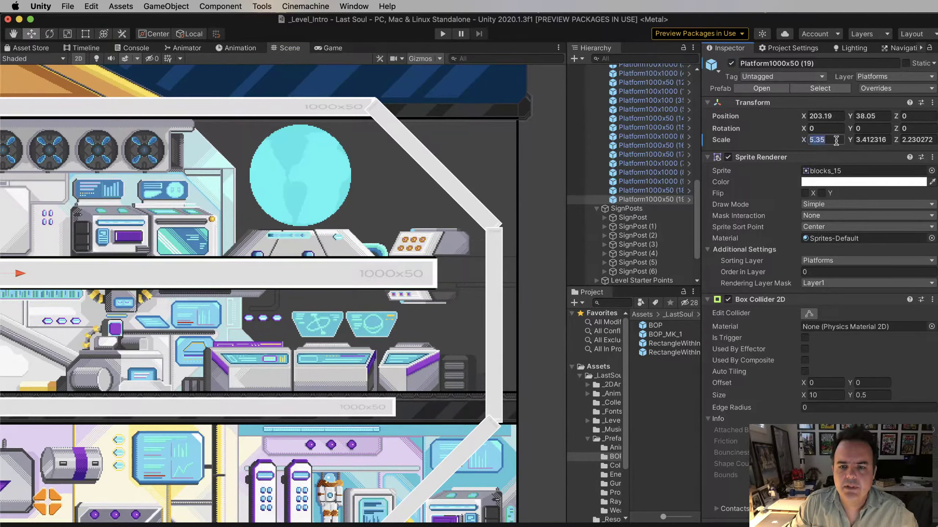
click(835, 141)
key(BackSpace)
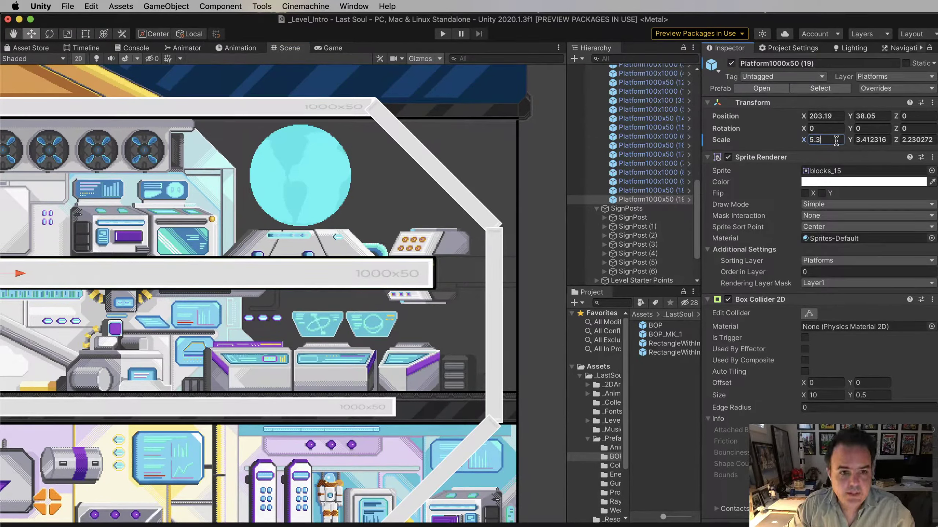
text(3)
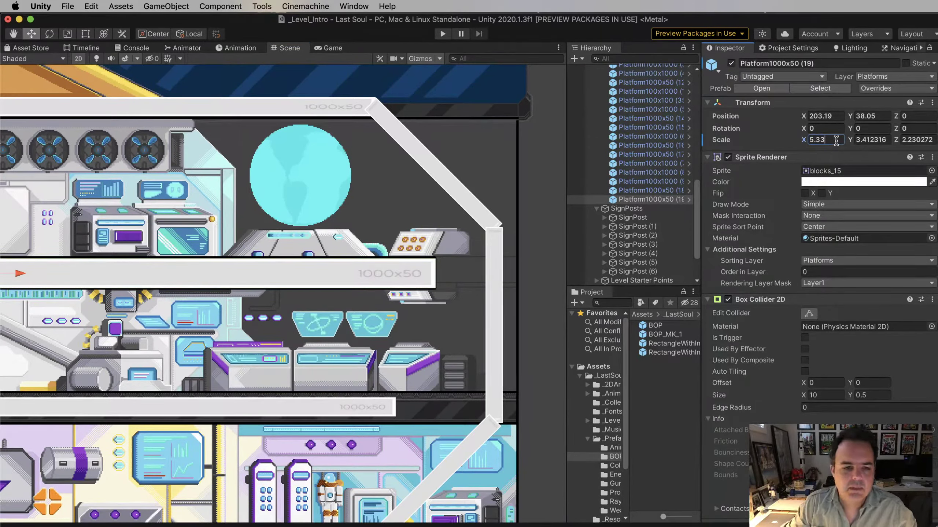
key(BackSpace)
text(2)
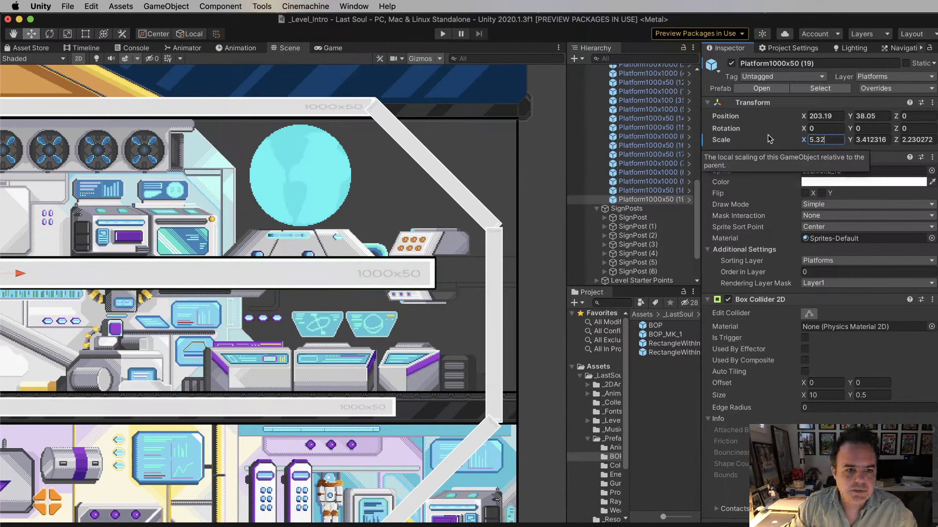
scroll(181, 221, down, 6)
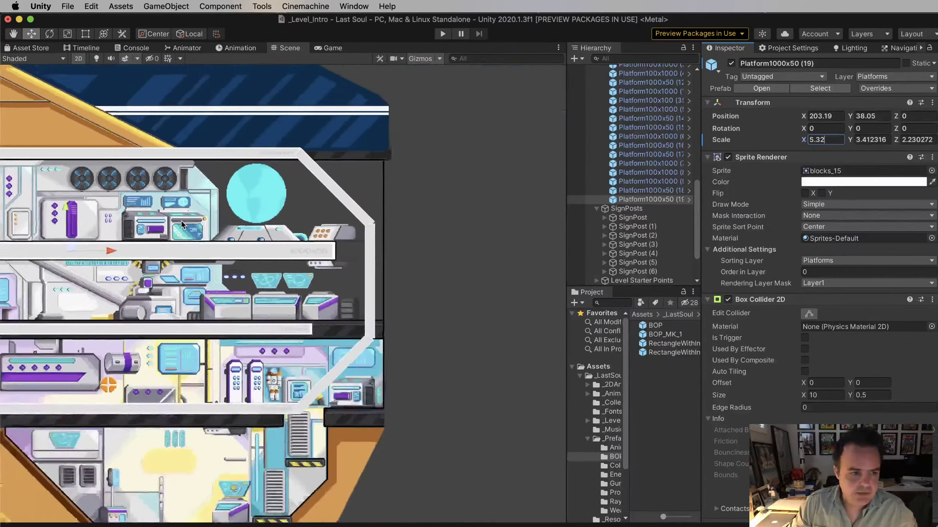
scroll(389, 256, up, 10)
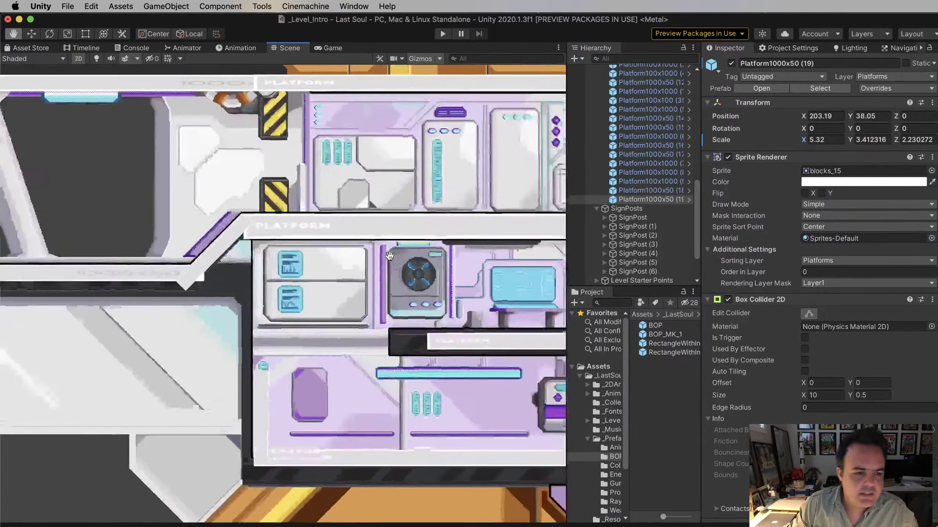
scroll(389, 256, down, 8)
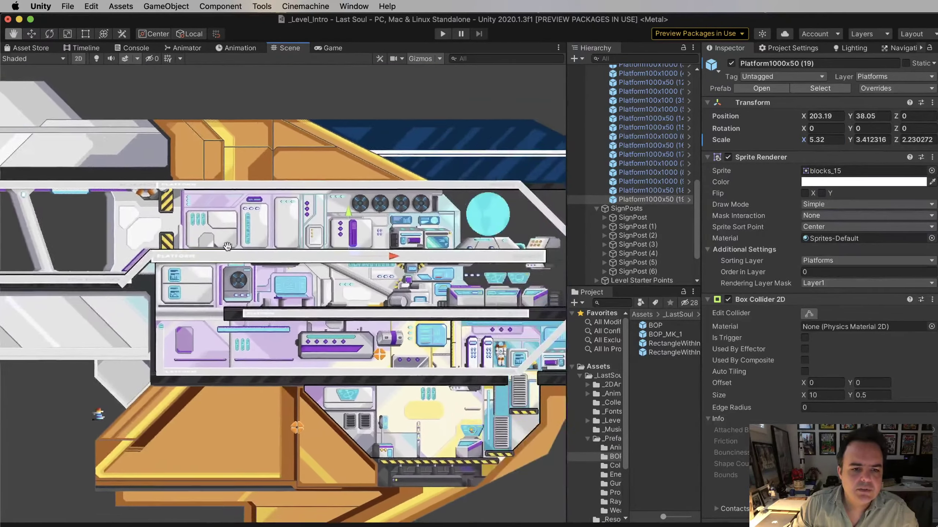
scroll(110, 242, up, 5)
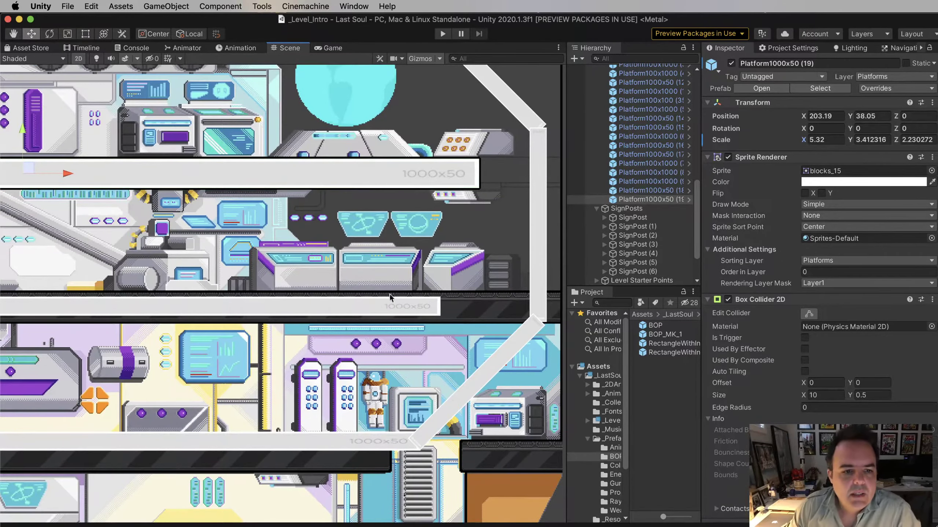
scroll(325, 276, down, 6)
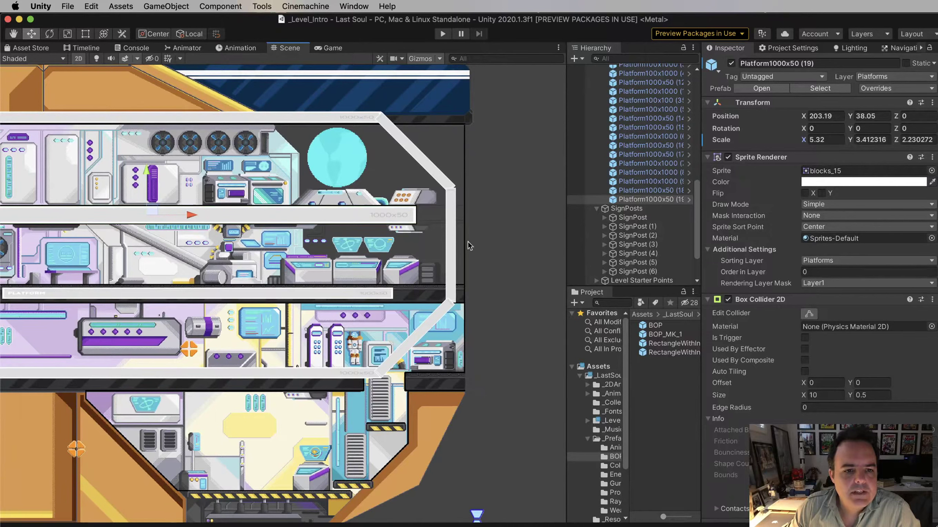
Drag the diagonal Platform100x1000 (8) right and down to about X 247.5, Y 40.9
click(413, 152)
drag(415, 144, 515, 184)
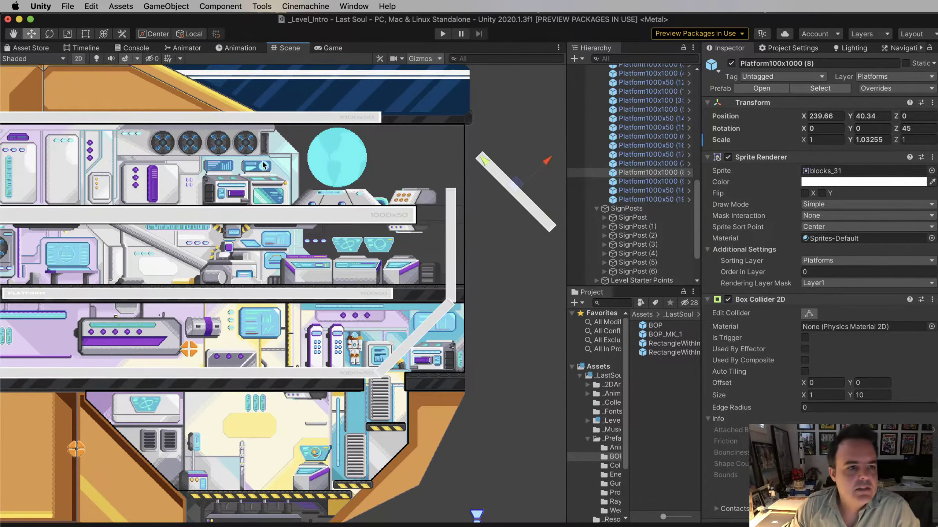
scroll(264, 165, down, 5)
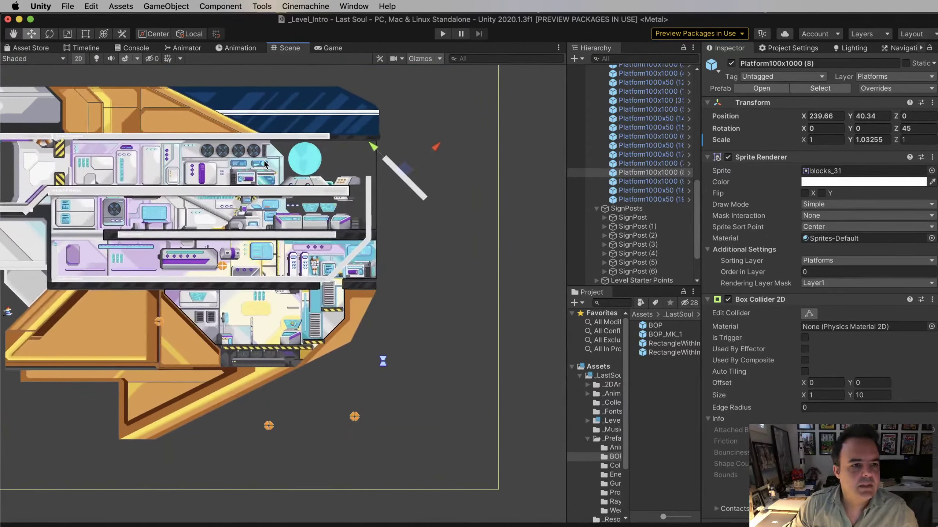
scroll(266, 163, up, 2)
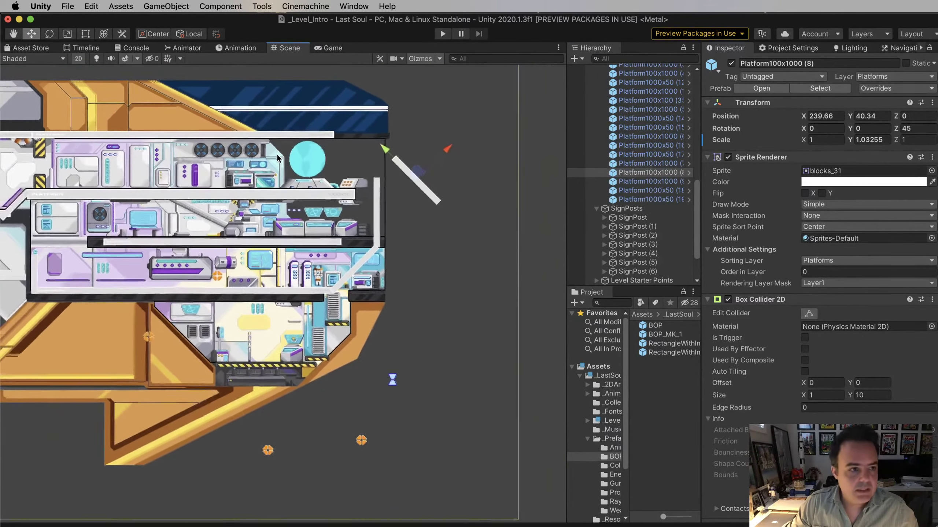
scroll(277, 158, down, 2)
drag(307, 215, 302, 255)
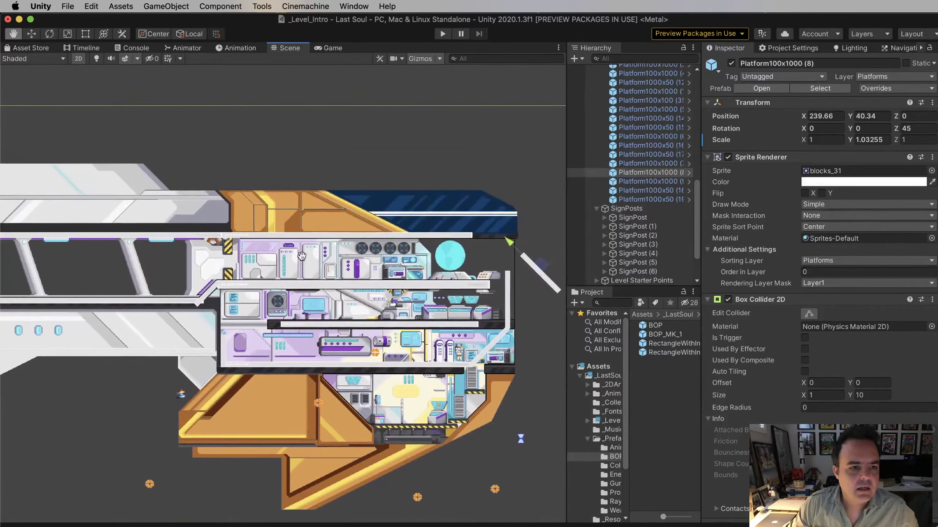
middle_drag(301, 256, 182, 231)
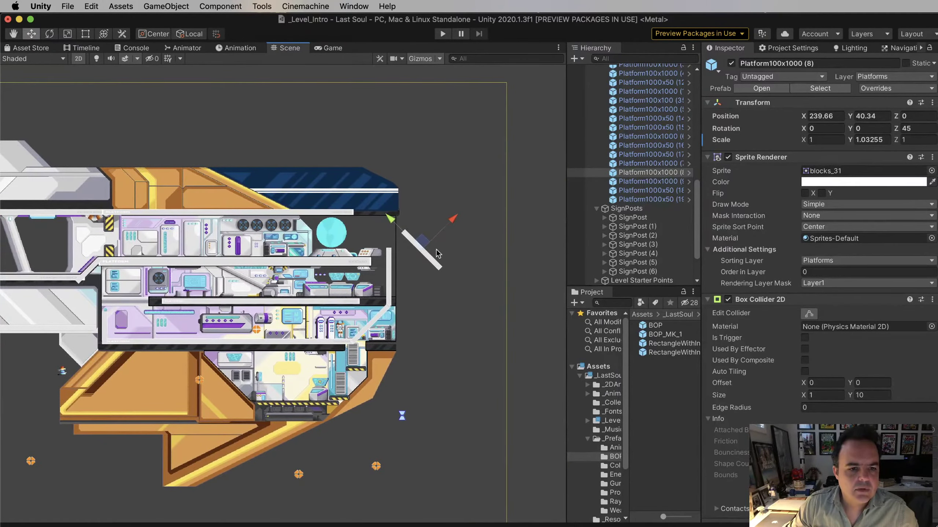
drag(427, 246, 466, 240)
scroll(326, 239, up, 3)
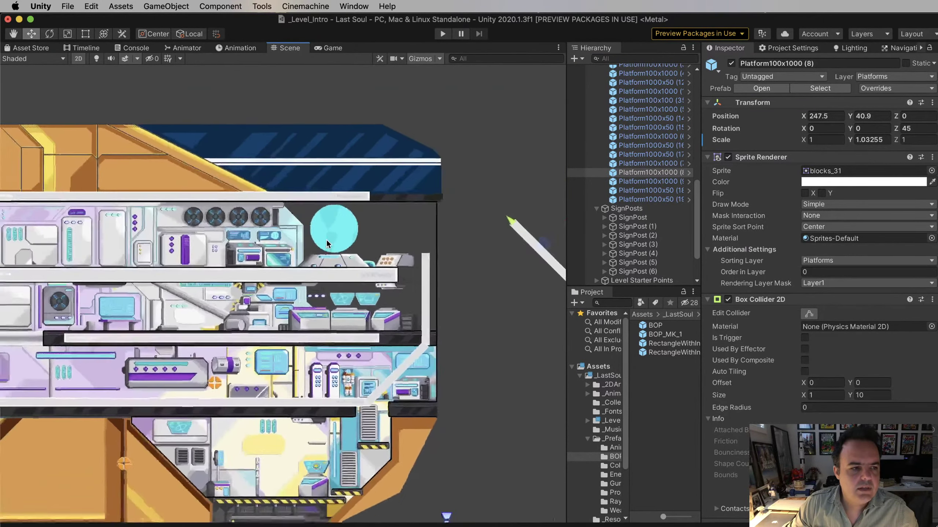
scroll(326, 239, down, 5)
scroll(251, 237, up, 6)
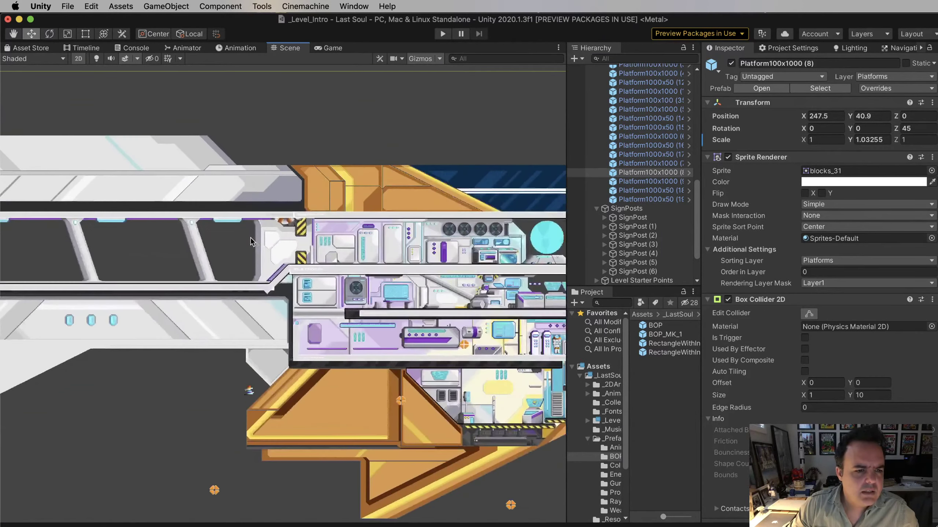
scroll(350, 231, down, 5)
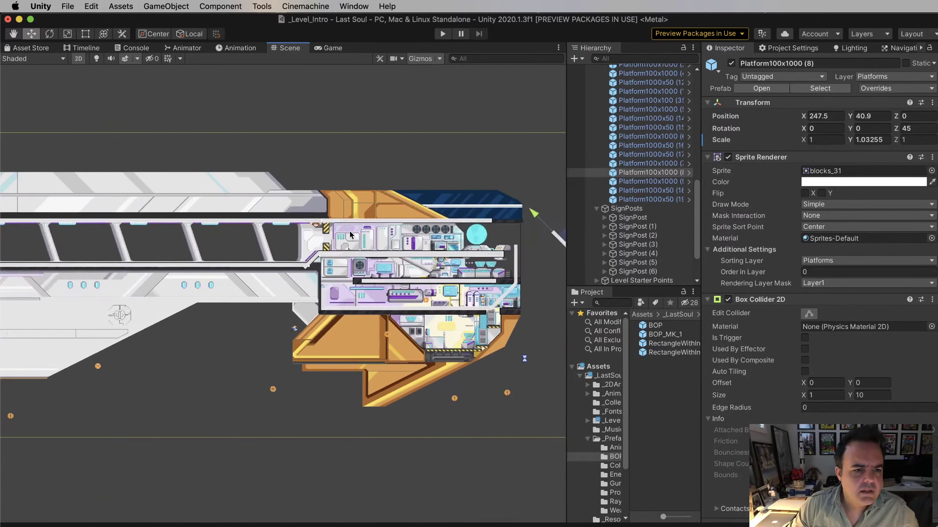
Widen the top platform Platform1000x50 (16) to Scale X 6.14
click(380, 221)
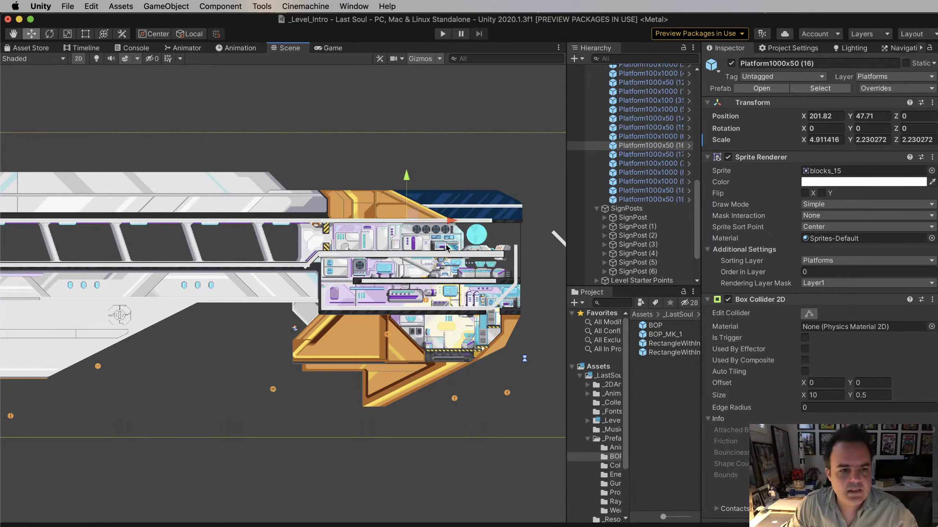
key(r)
drag(452, 222, 461, 223)
key(w)
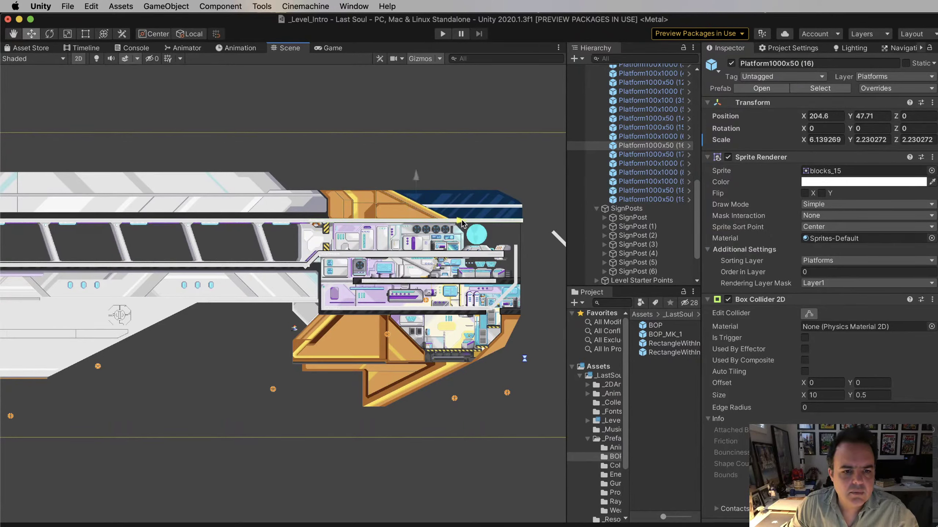
Stretch Platform100x1000 (7) to Y scale 2.736627 and place it at X 234.7, Y 35.1
click(516, 270)
drag(522, 263, 527, 252)
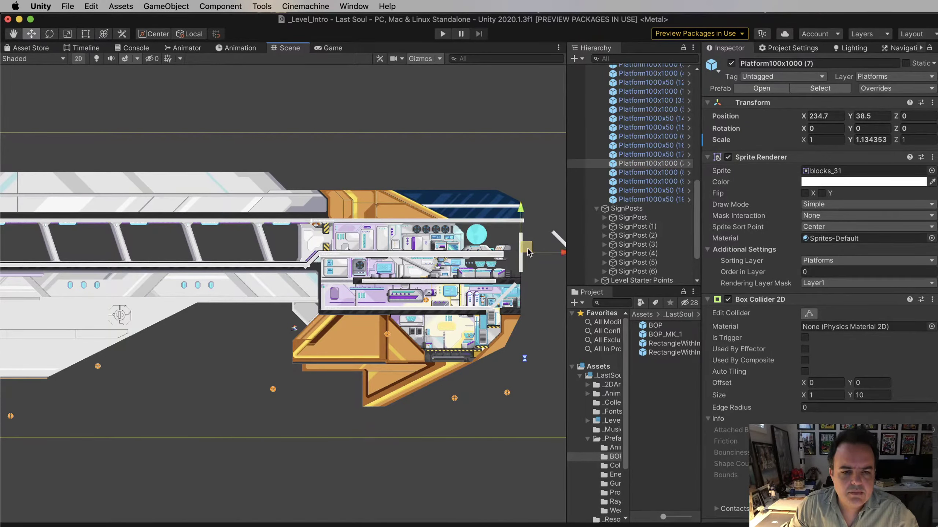
key(e)
key(r)
drag(520, 217, 527, 147)
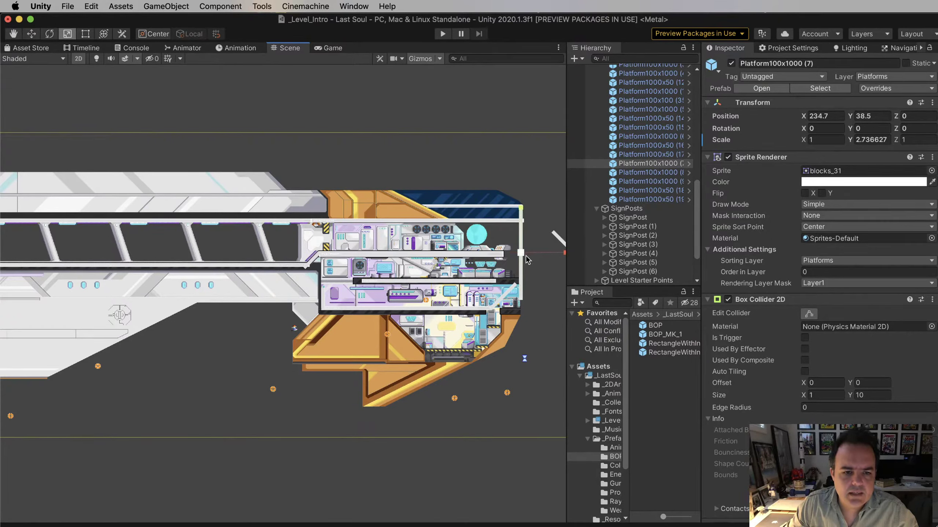
key(w)
key(x)
key(e)
key(w)
drag(524, 217, 525, 226)
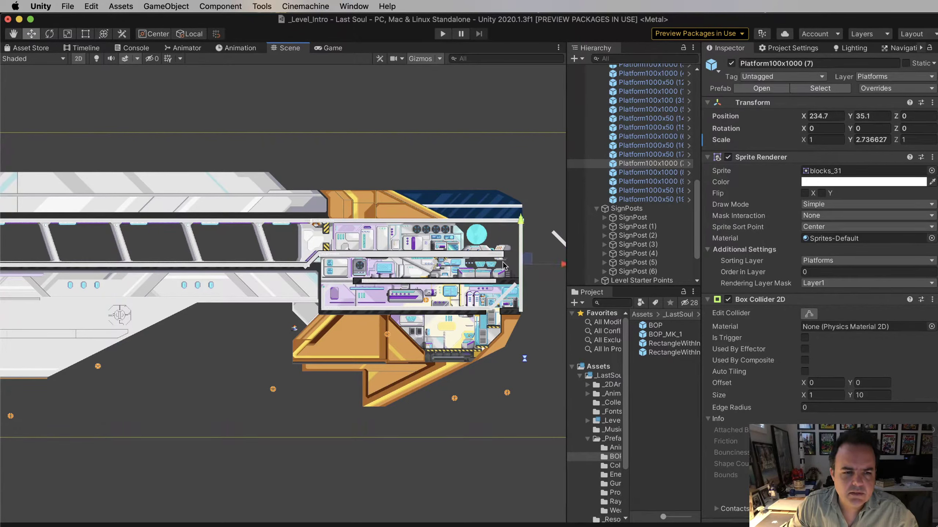
Tag the vertical bar, the top platform and the next platform as surface
click(801, 77)
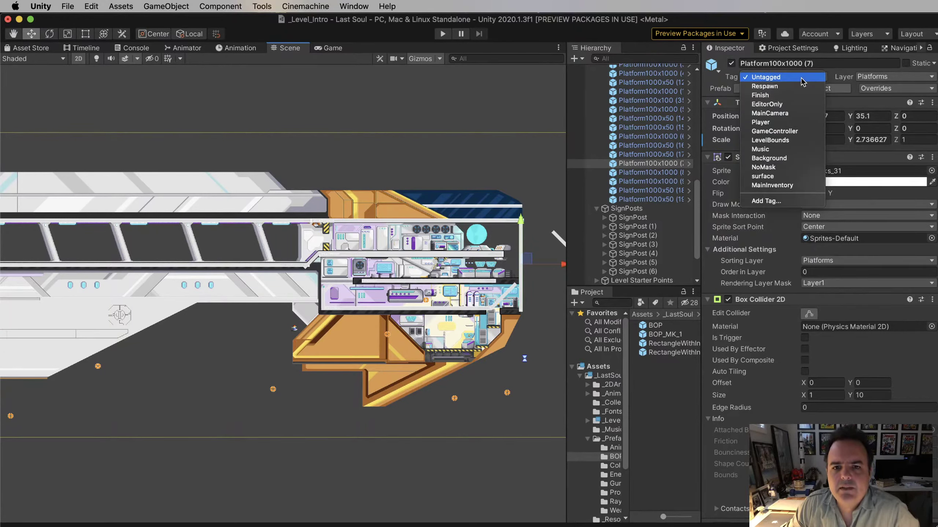
click(762, 176)
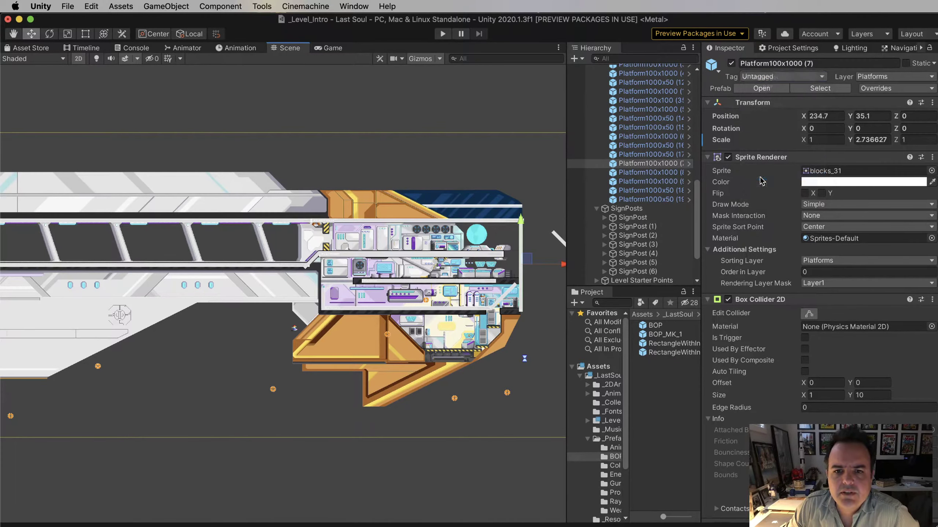
click(407, 223)
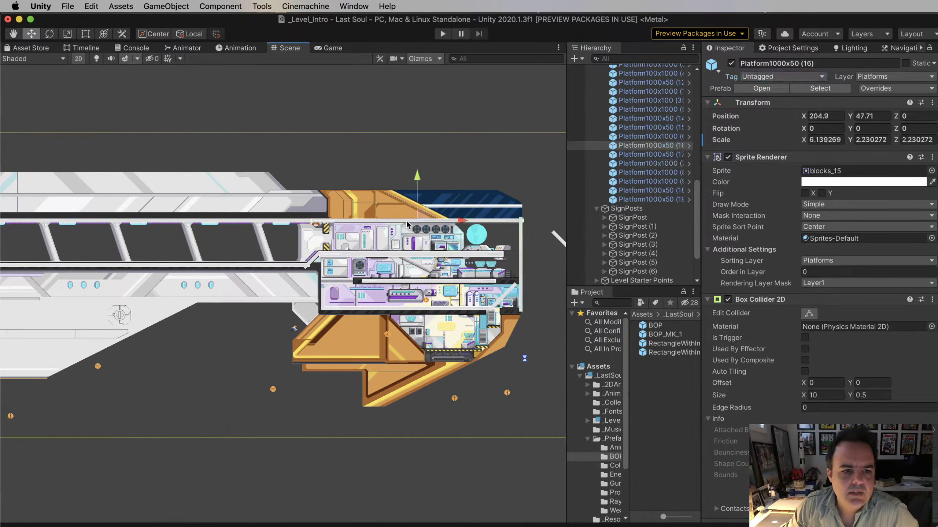
click(771, 77)
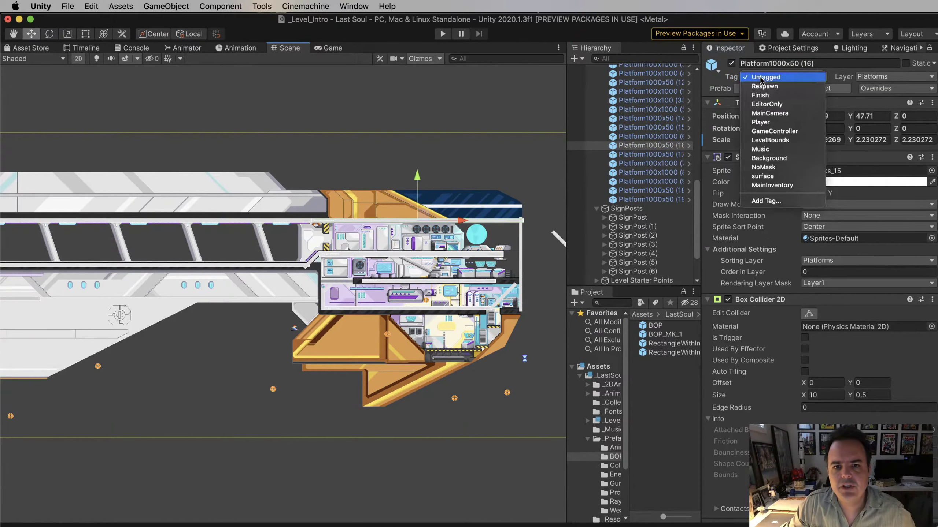
click(763, 176)
click(386, 258)
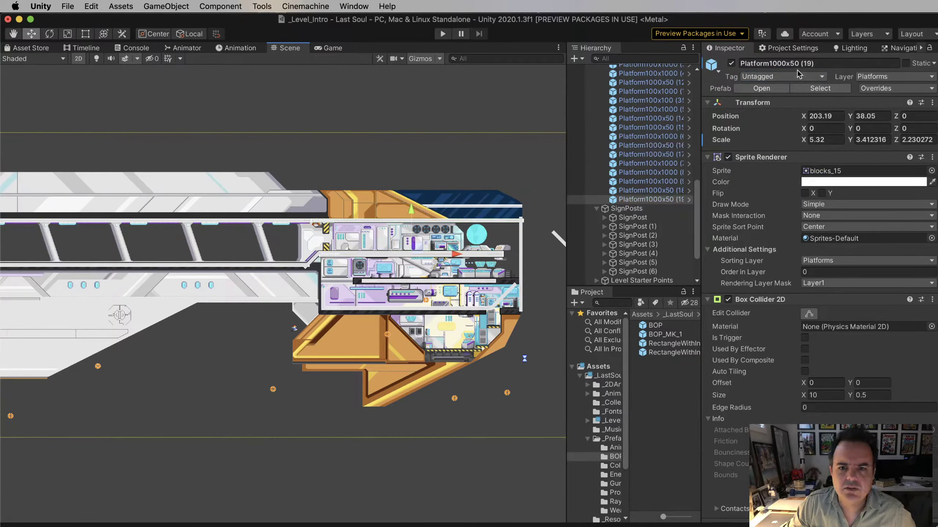
click(775, 77)
click(763, 177)
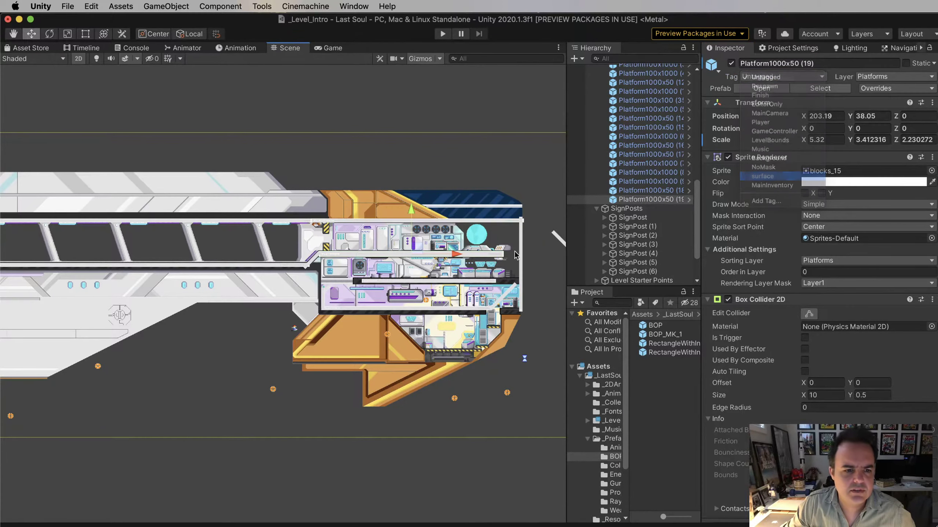
Select all the station platforms in the Hierarchy and set their Tag to surface
click(435, 284)
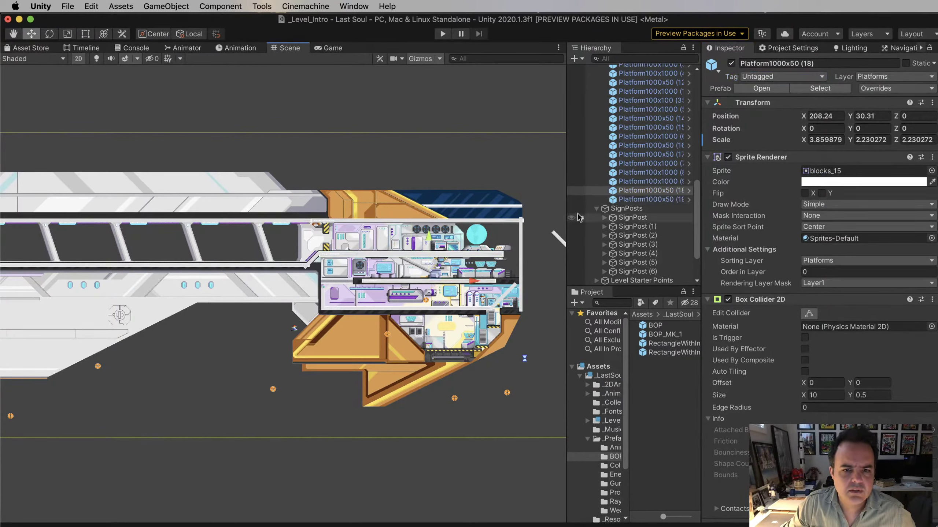
click(659, 199)
scroll(657, 201, up, 5)
scroll(657, 201, up, 2)
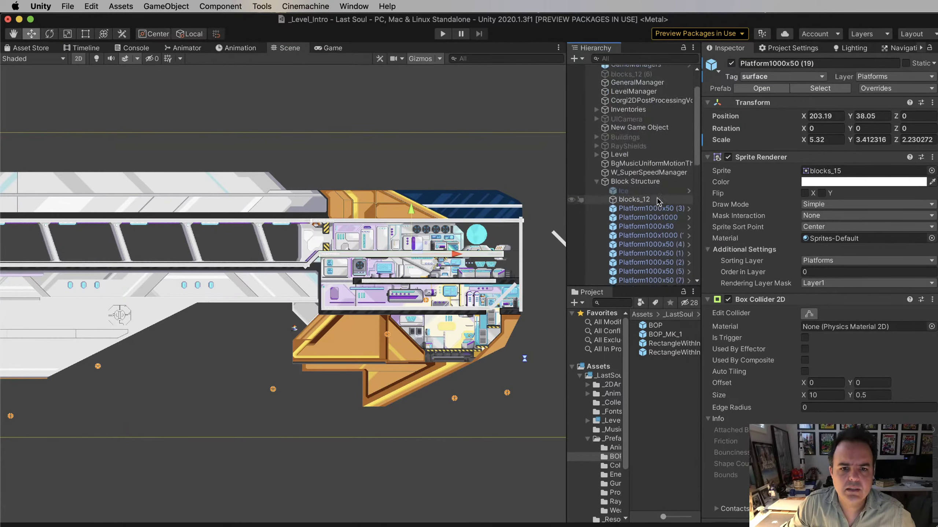
shift+click(663, 204)
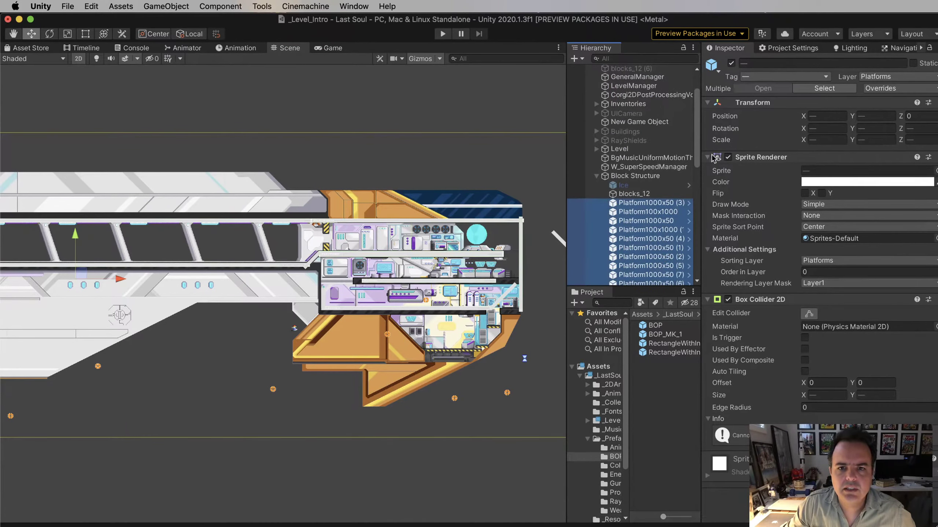
click(762, 77)
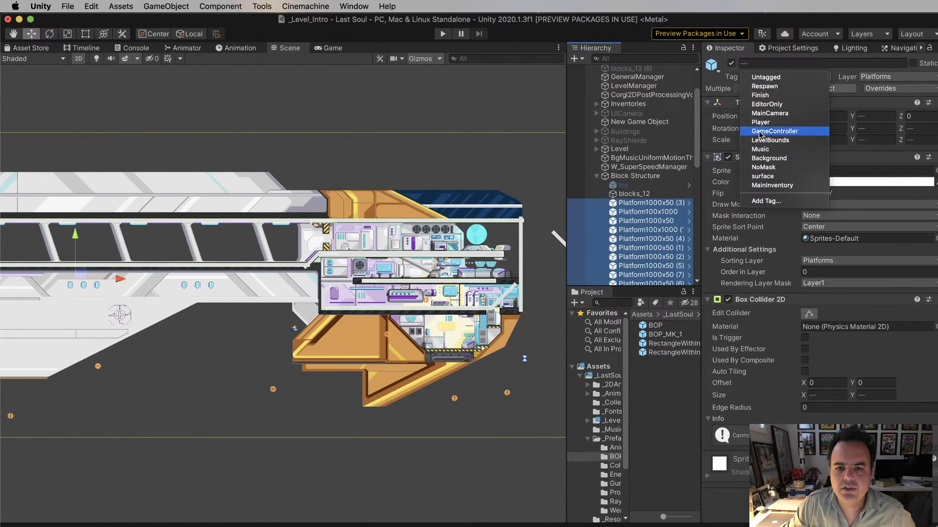
click(762, 176)
scroll(450, 272, down, 2)
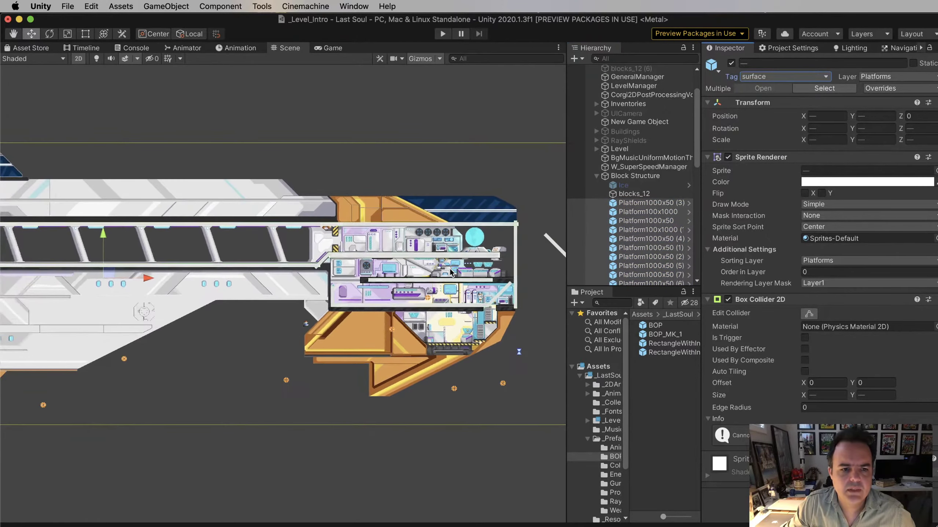
click(530, 271)
scroll(527, 266, up, 5)
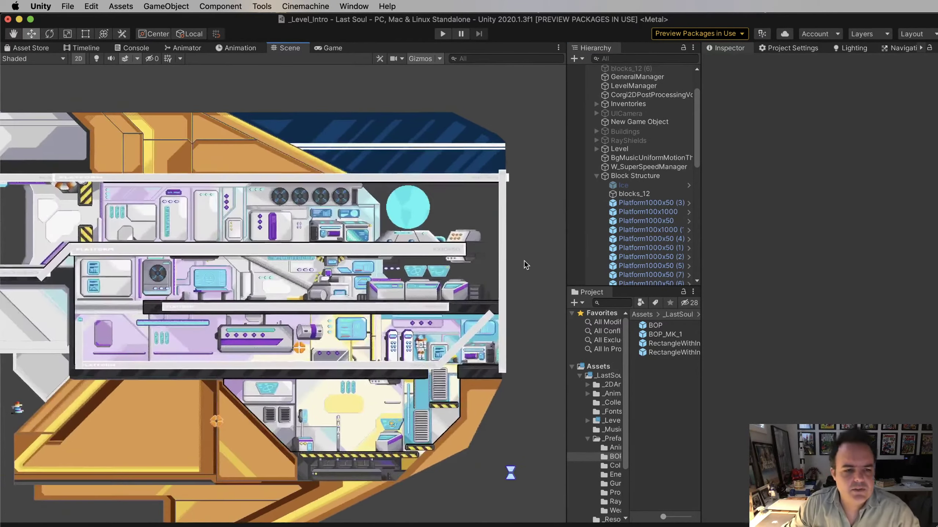
Centre the view on the ship interior and select Platform1000x50 (18)
scroll(335, 278, down, 1)
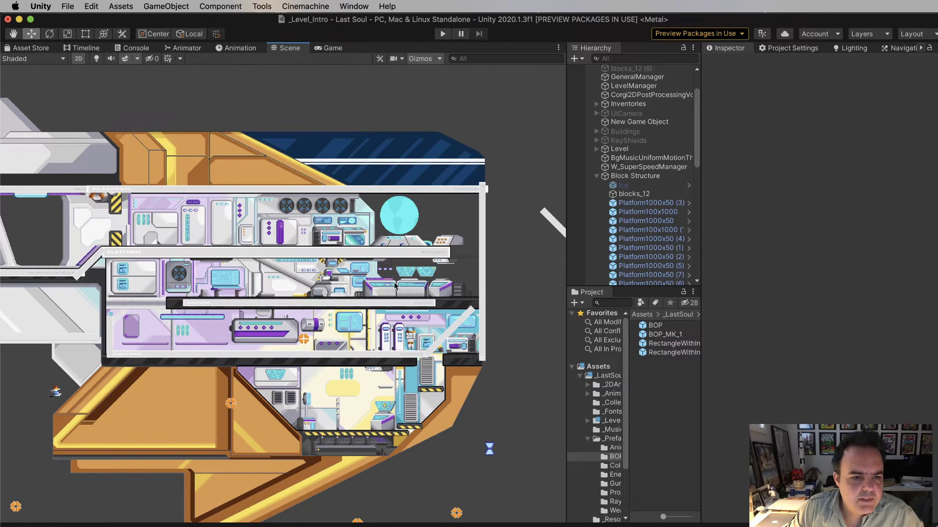
scroll(395, 282, up, 2)
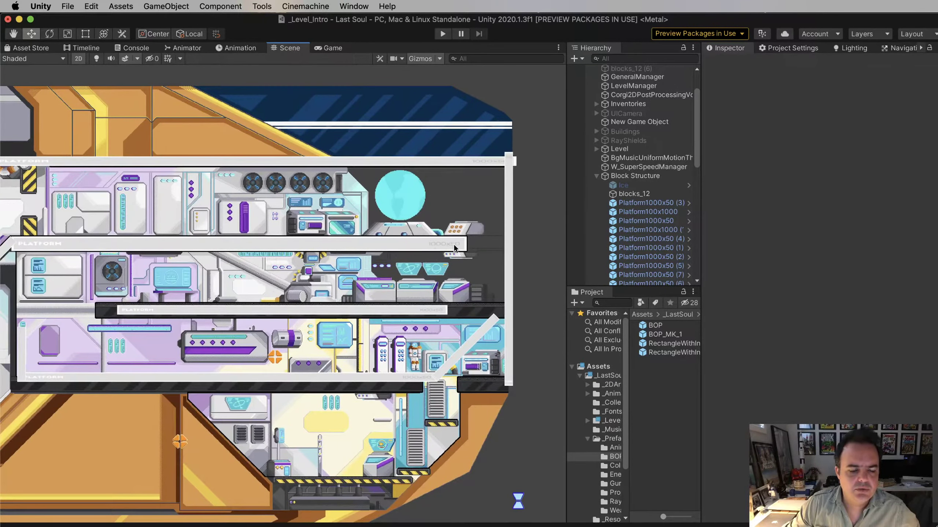
middle_drag(364, 307, 341, 322)
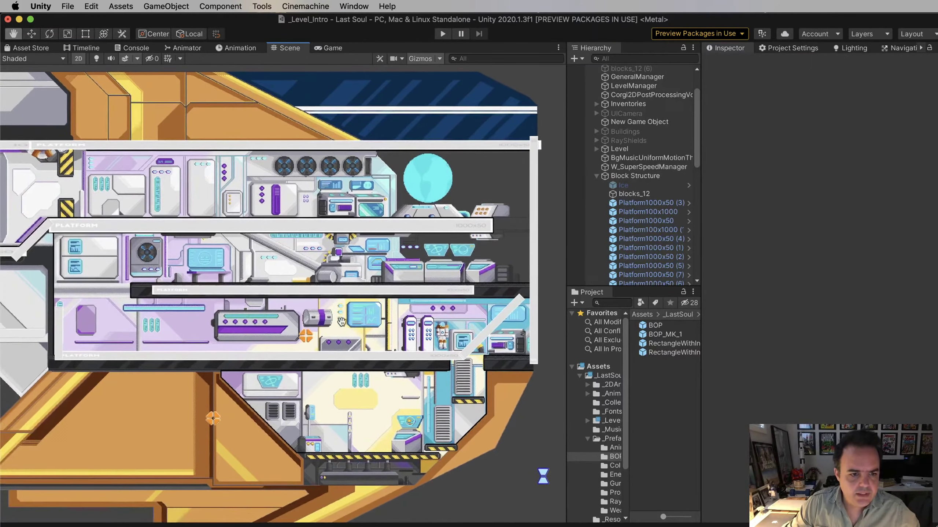
click(354, 292)
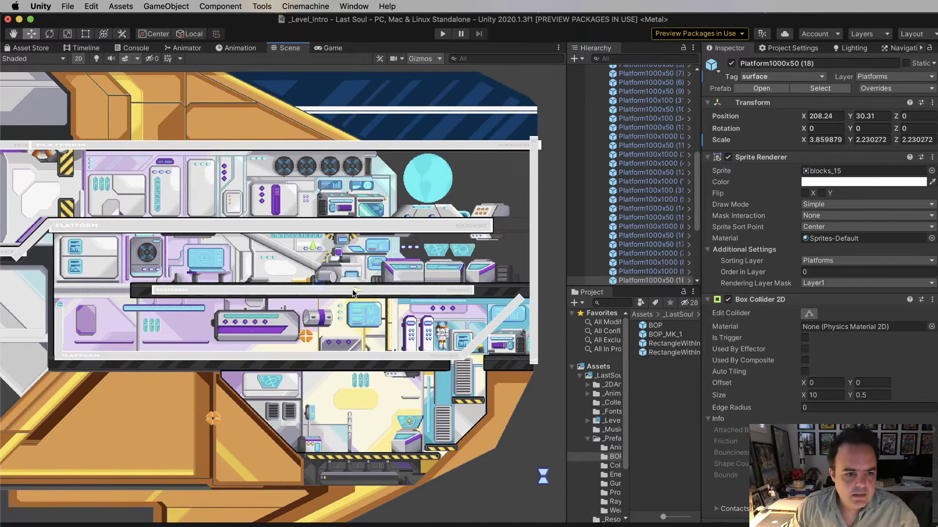
Widen and thicken Platform1000x50 (18) to X scale 4.855608 and shift it to X 210.67, Y 30.24
key(e)
key(r)
drag(360, 293, 368, 294)
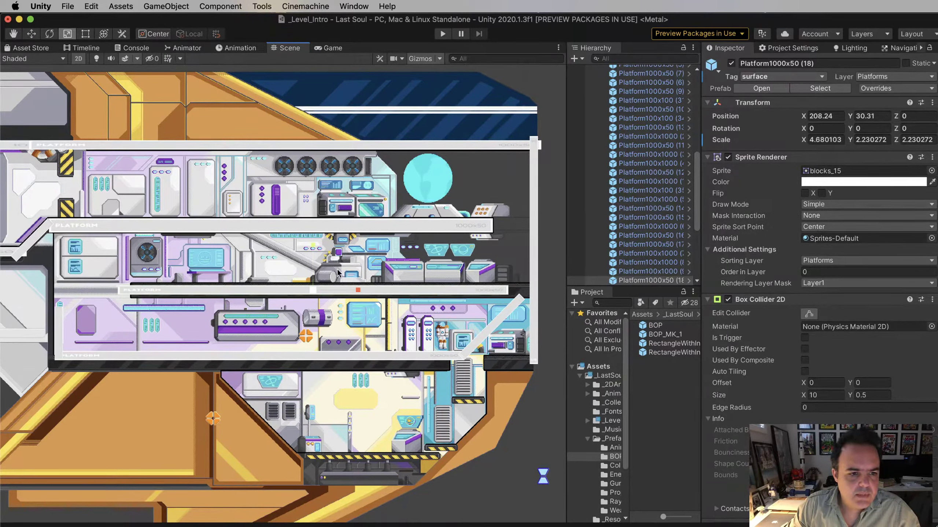
drag(314, 247, 320, 220)
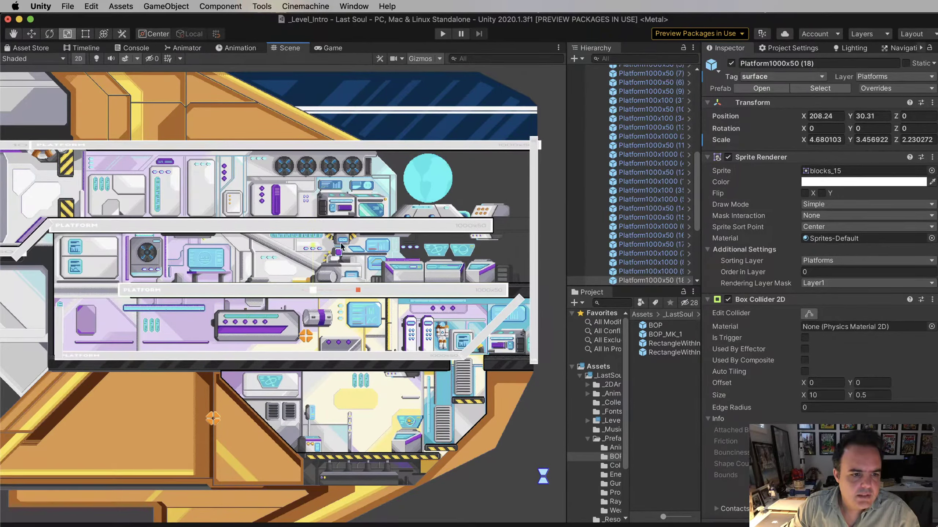
key(w)
key(x)
drag(358, 290, 378, 293)
key(r)
key(w)
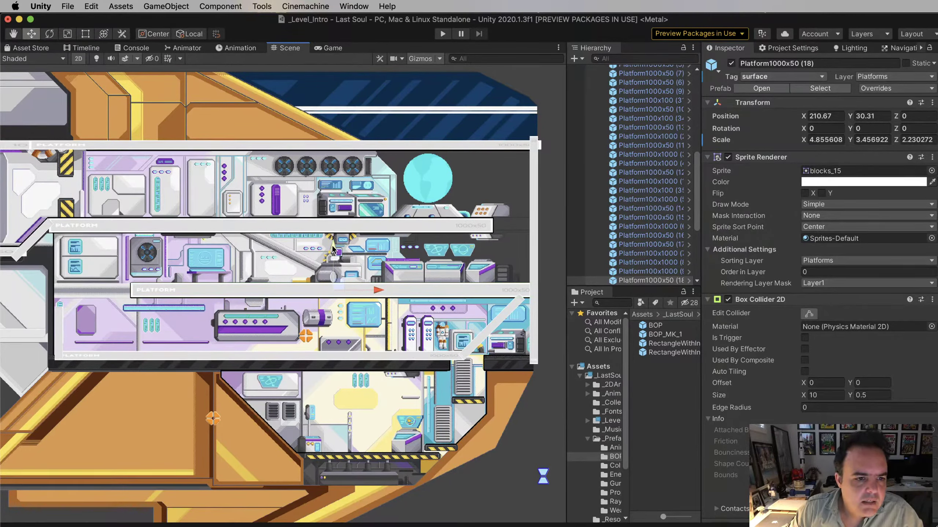
key(super+z)
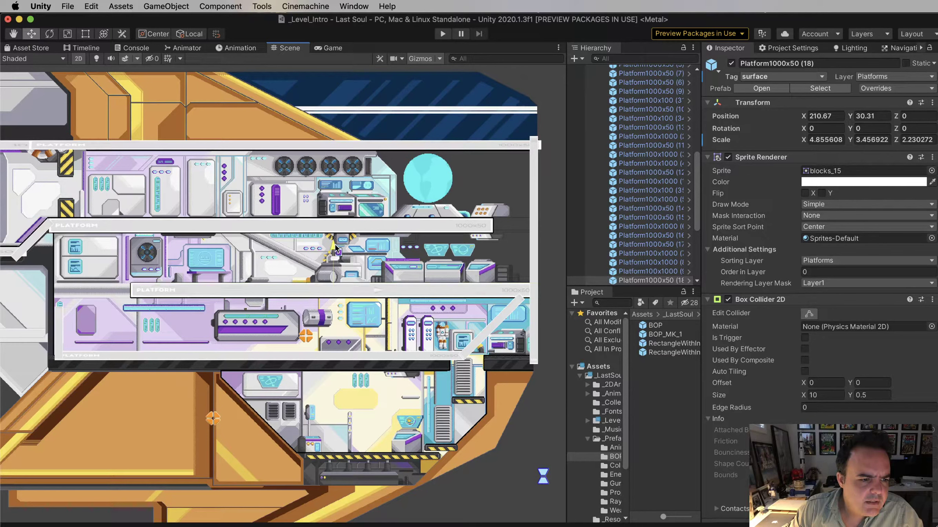
key(super+shift+z)
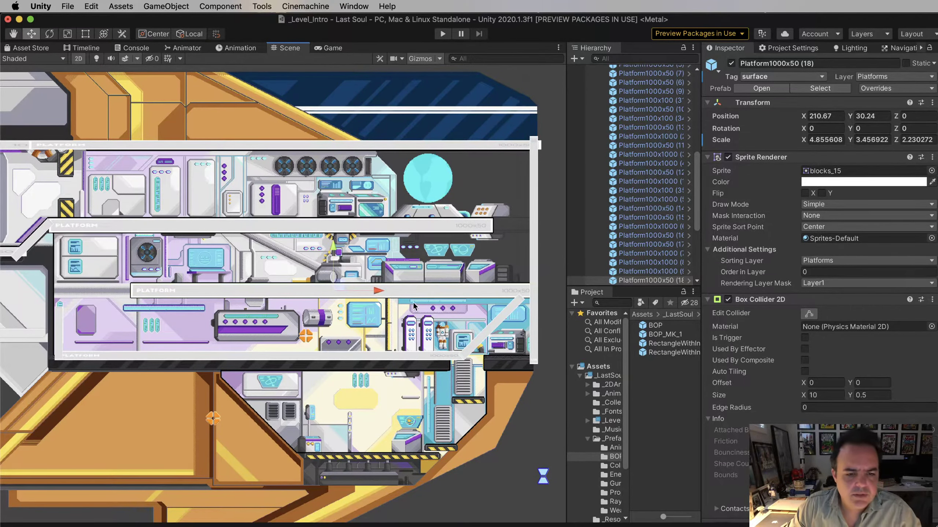
scroll(413, 303, up, 1)
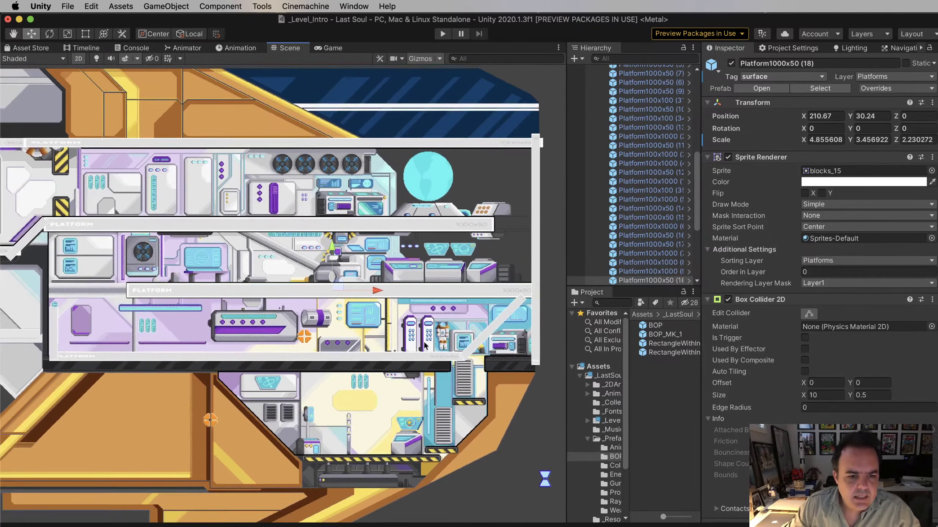
Raise the short left wall Platform100x1000 (6) slightly and stretch it taller
click(402, 362)
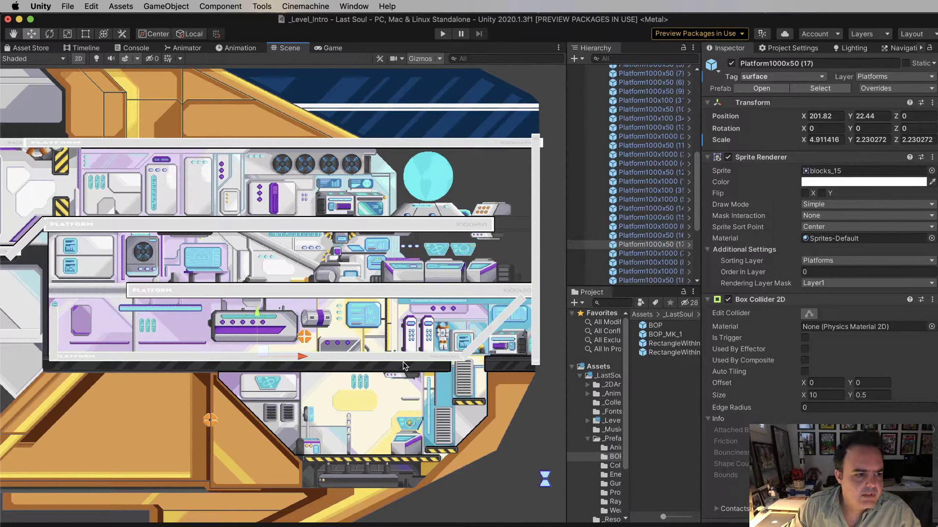
click(57, 332)
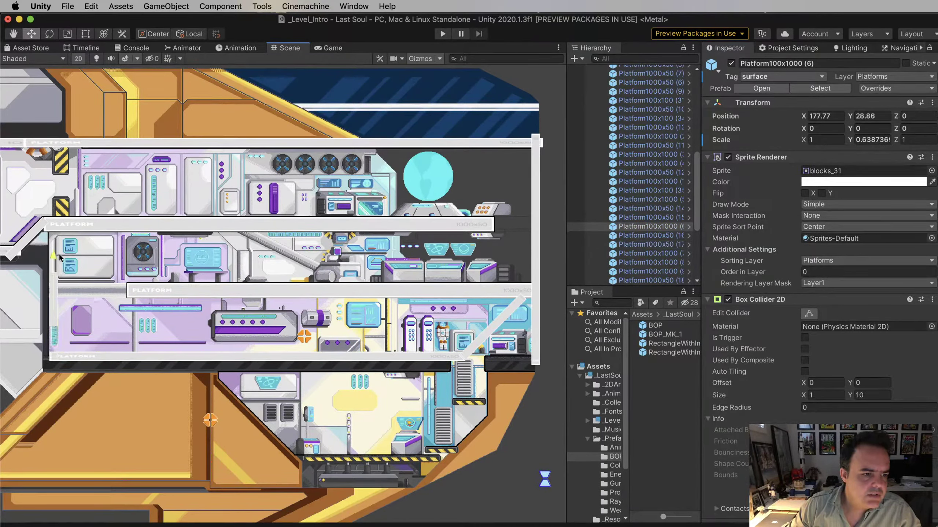
drag(59, 256, 60, 250)
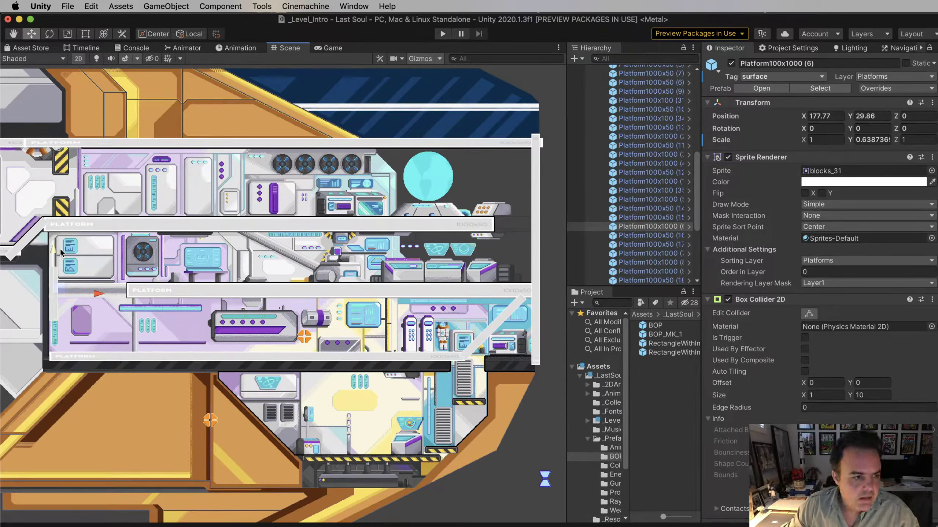
key(r)
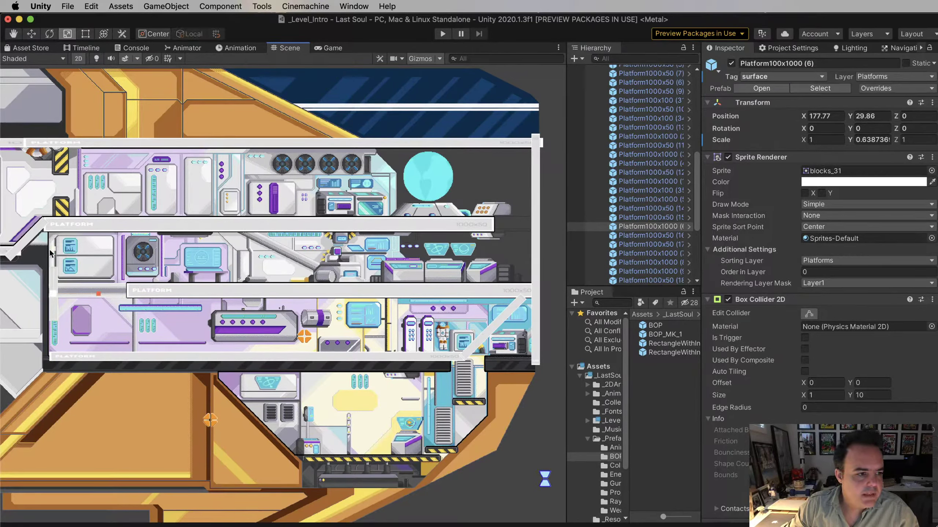
drag(50, 252, 73, 190)
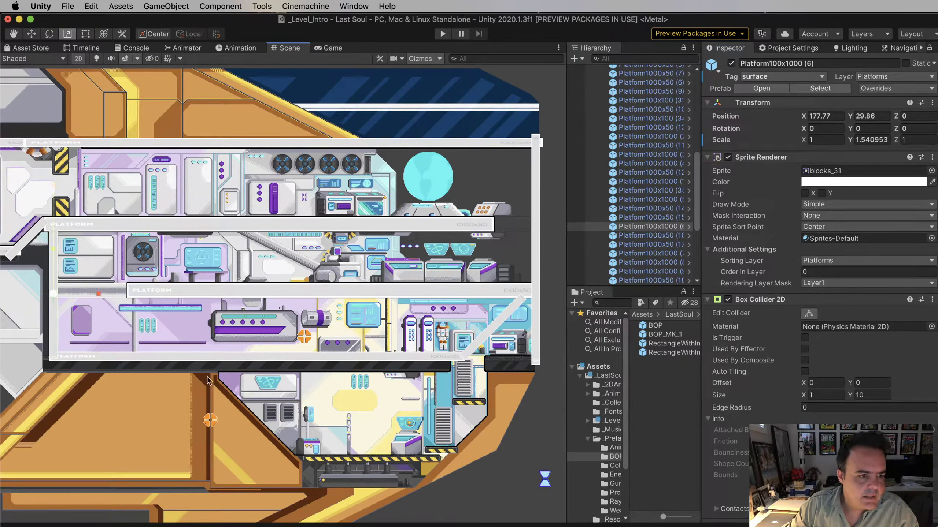
Shorten, lower and thicken Platform1000x50 (17) to Y scale 3.4848 at X 201.22, Y 21.58
click(196, 355)
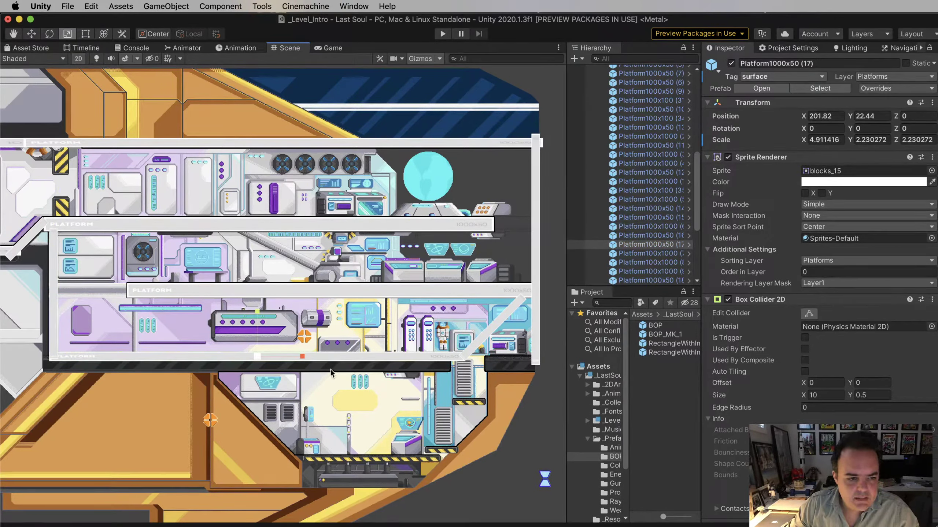
drag(301, 359, 300, 358)
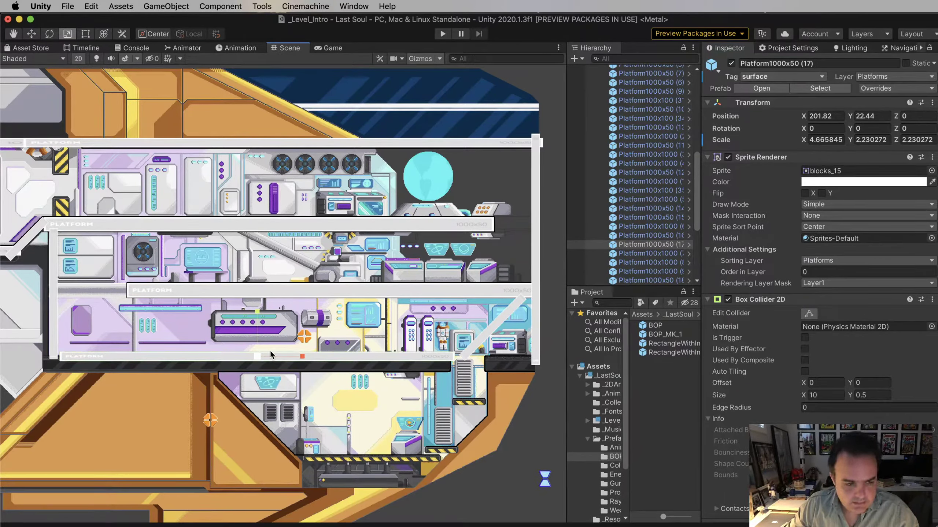
key(w)
drag(257, 311, 261, 318)
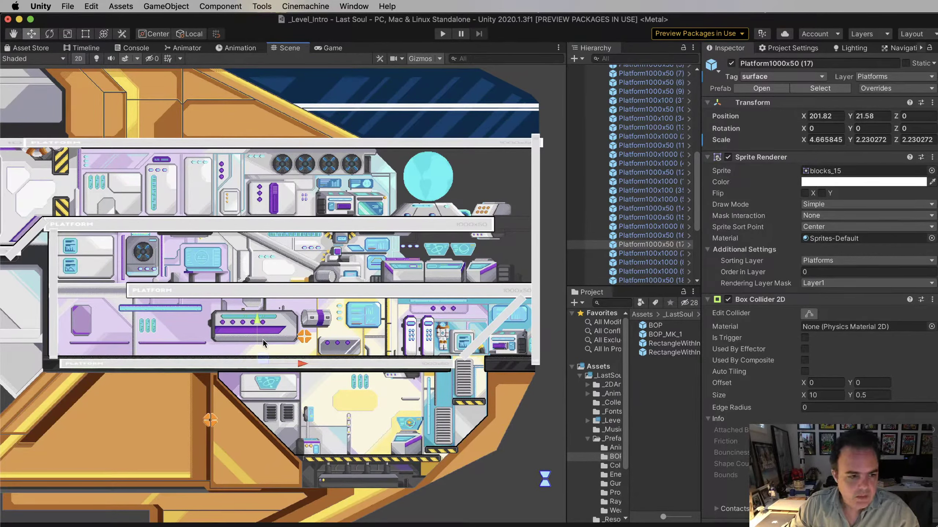
key(e)
key(r)
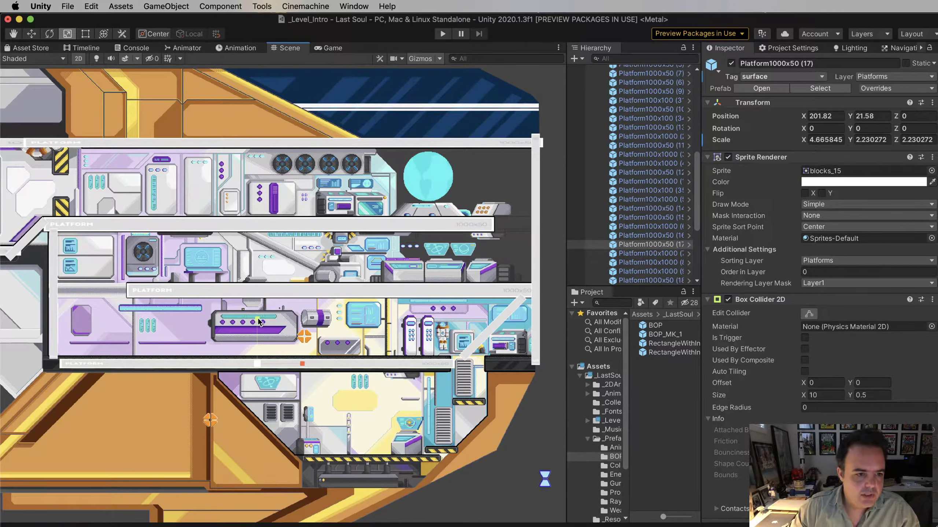
drag(257, 318, 263, 296)
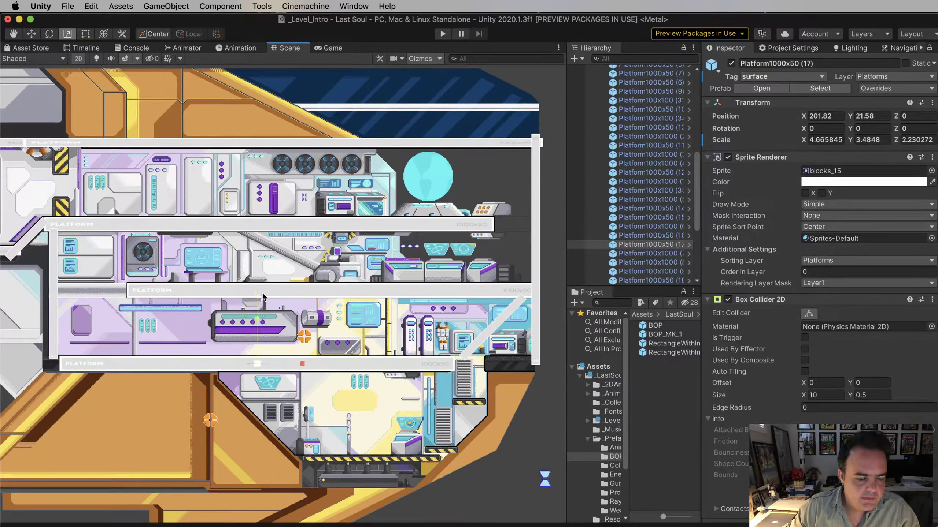
key(w)
drag(302, 366, 297, 366)
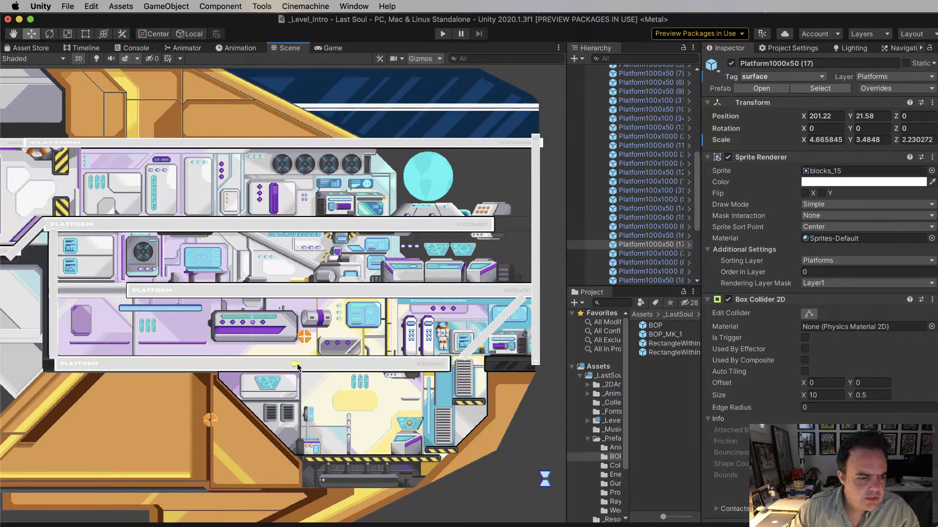
Move the -45° ramp Platform100x1000 (9) down to X 225.6, Y 11.5 on the lower right hull
scroll(475, 374, down, 2)
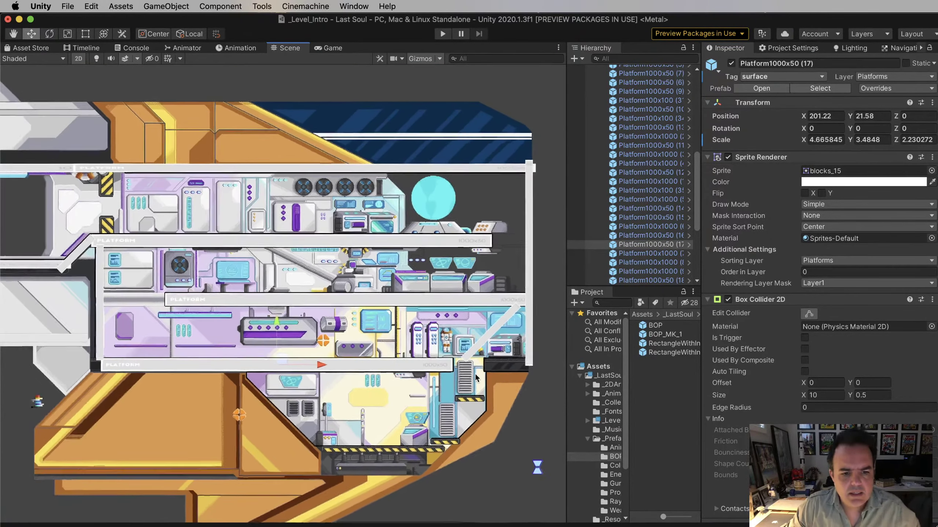
scroll(475, 374, down, 2)
middle_drag(491, 382, 384, 363)
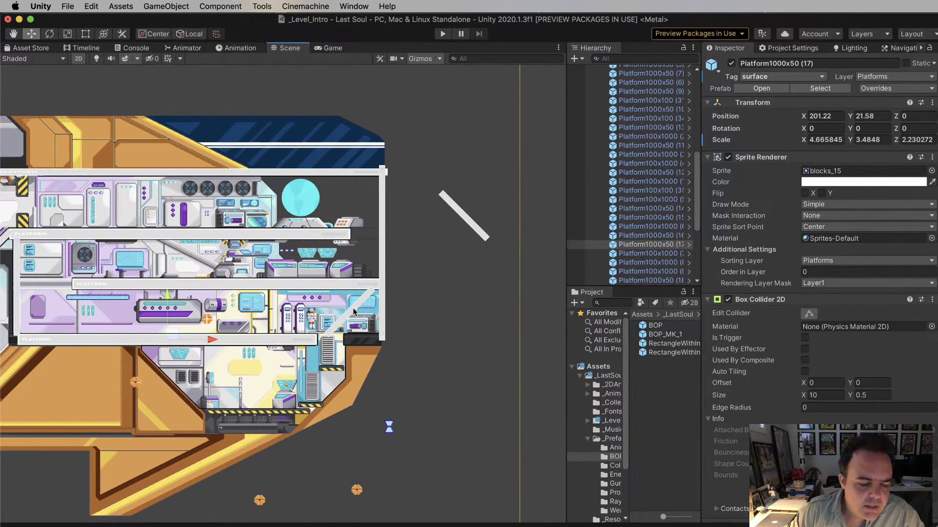
click(352, 312)
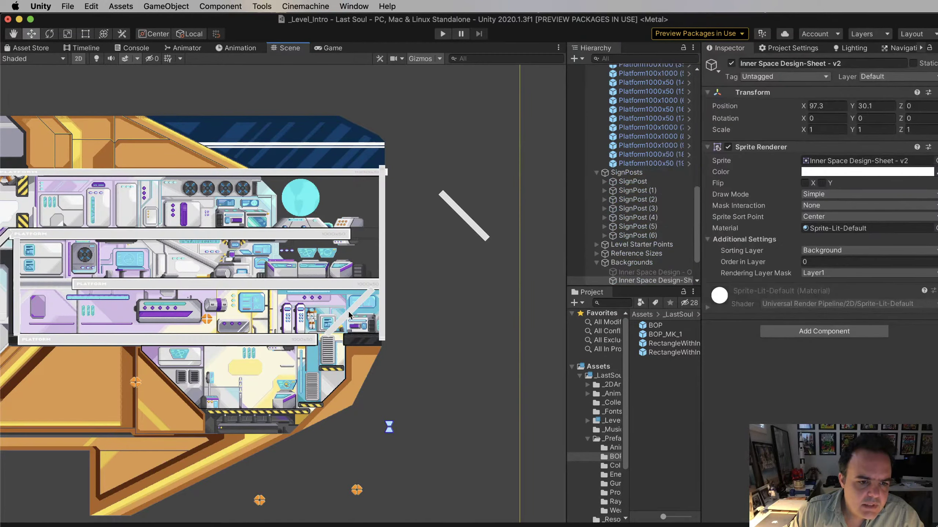
click(349, 317)
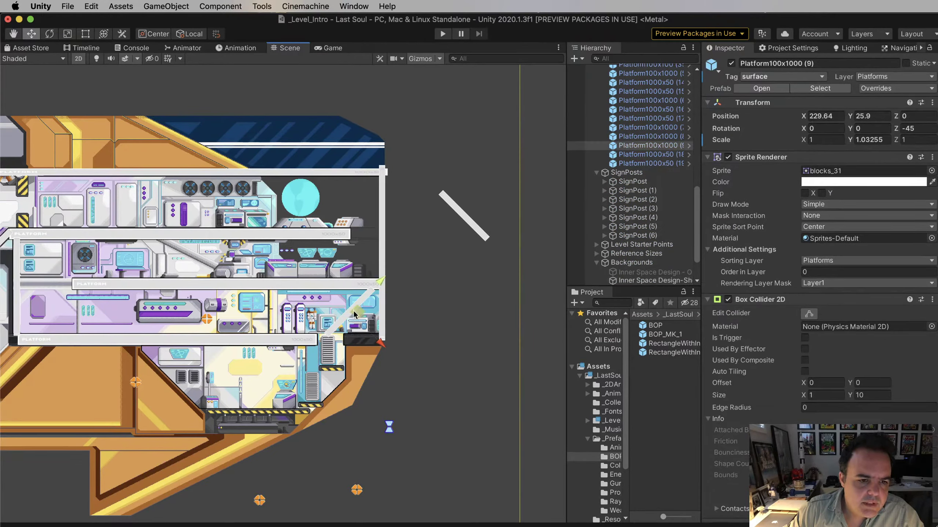
drag(350, 317, 330, 405)
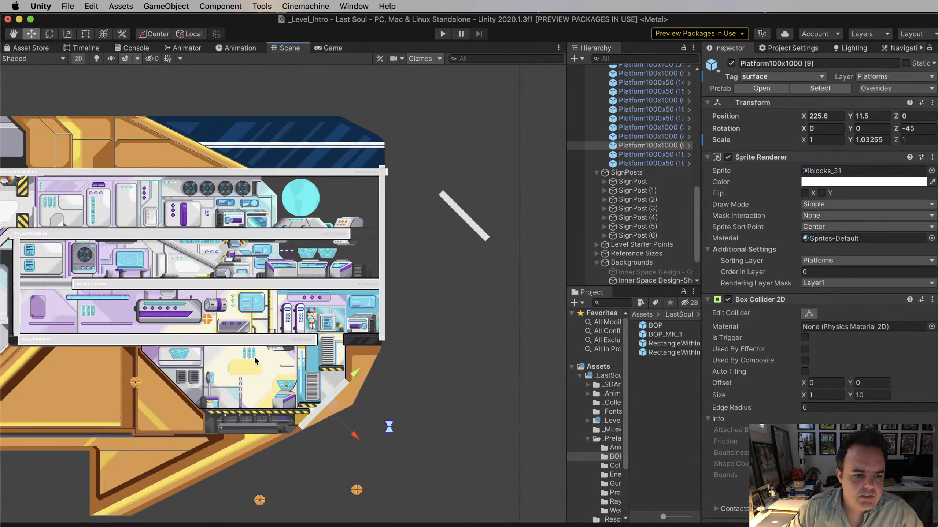
click(254, 344)
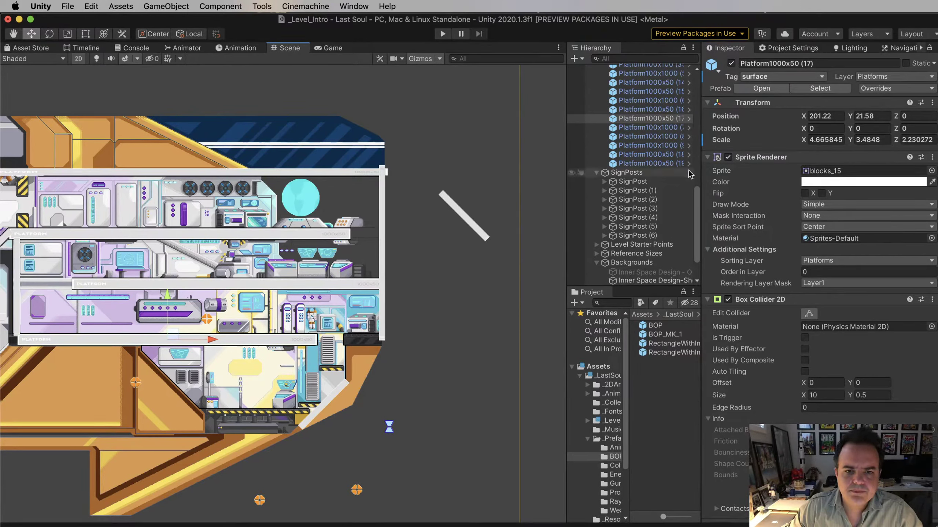
Frame blocks_12 to inspect it, then return to the ship and select Platform100x1000 (8)
scroll(652, 191, up, 10)
scroll(652, 191, down, 2)
scroll(652, 191, down, 4)
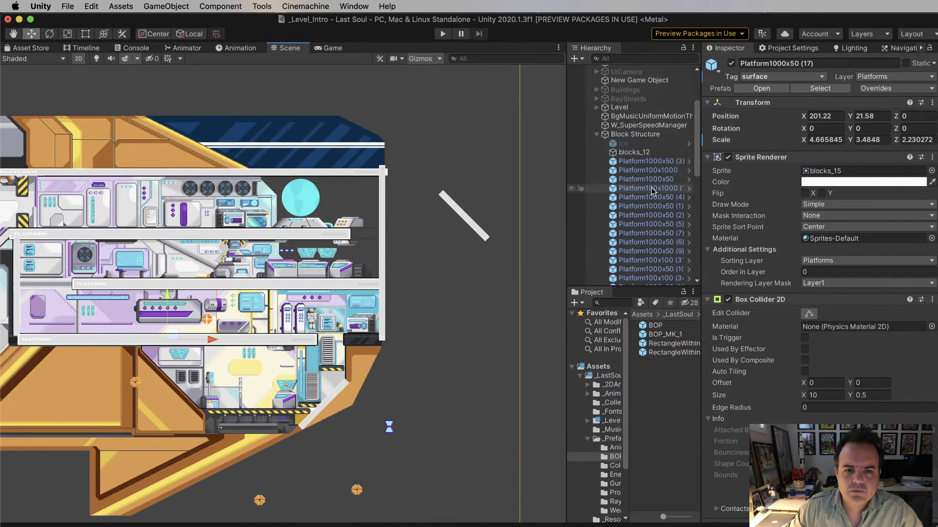
click(635, 152)
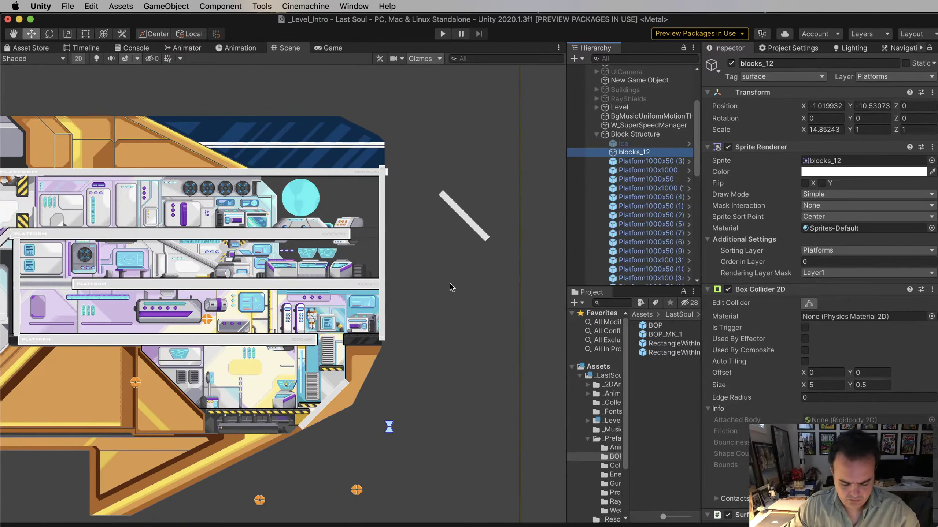
key(f)
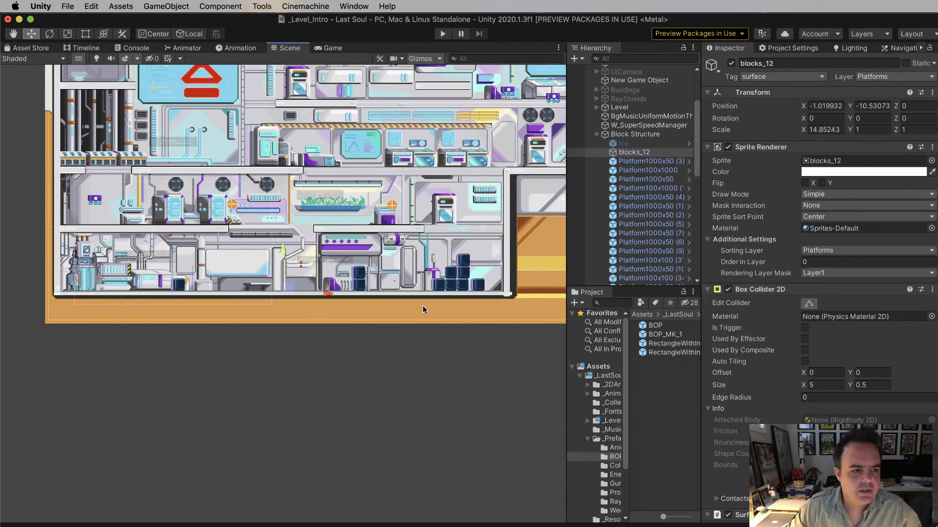
scroll(423, 310, down, 5)
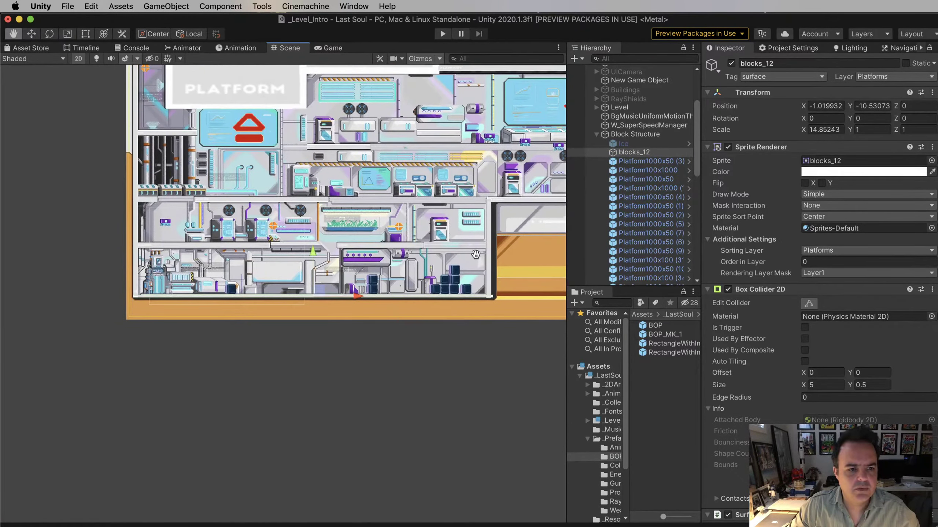
middle_drag(476, 254, 81, 305)
click(413, 231)
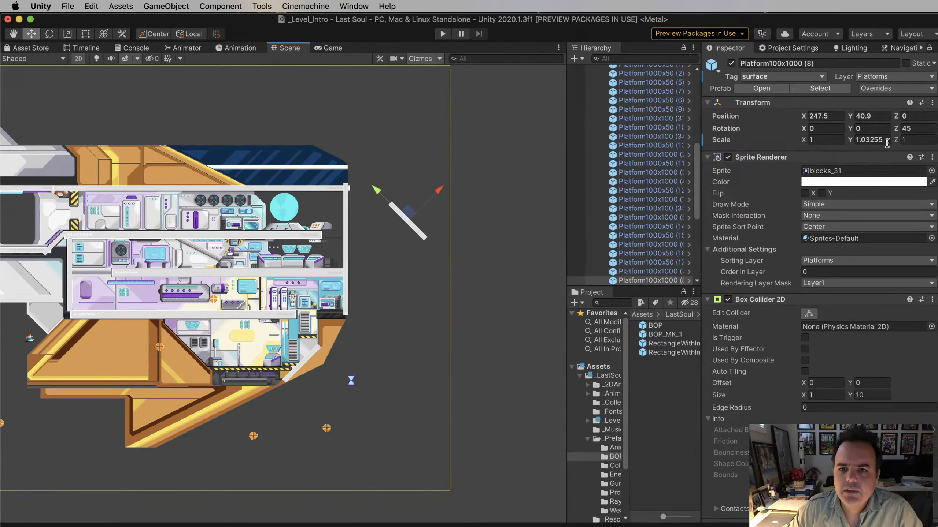
Set Platform100x1000 (8)'s rotation to 0 and move it down beside the lower hull
click(912, 128)
text(0)
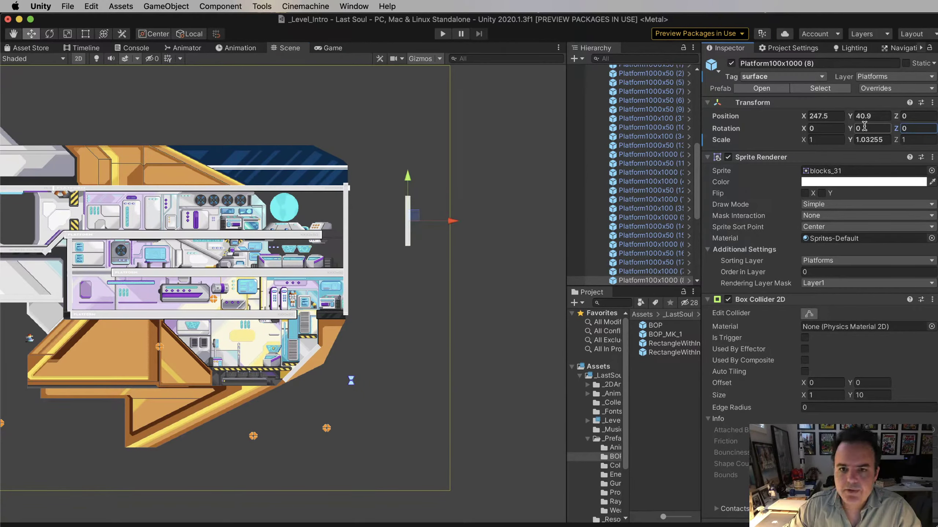
drag(414, 217, 349, 348)
scroll(350, 348, up, 8)
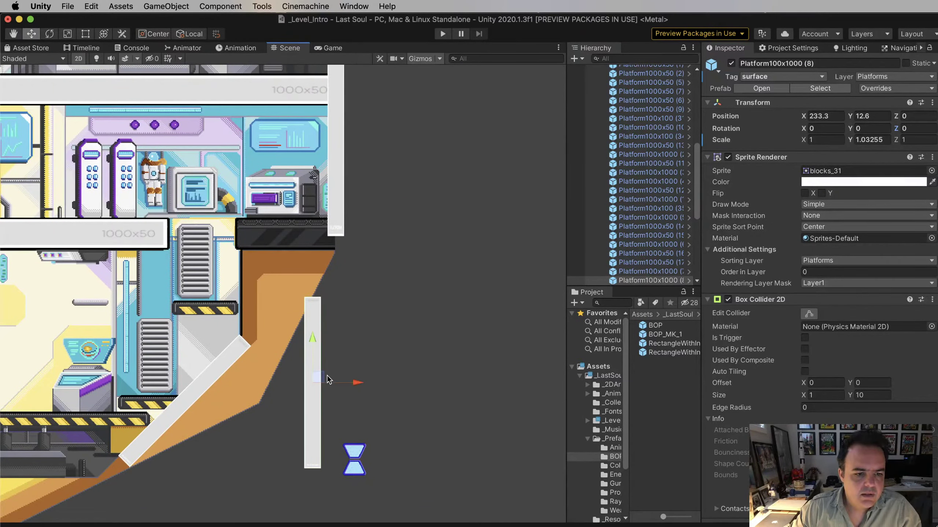
Widen the platform to X scale 5.4875 and place it at X 231.5, Y 17.28 against the wall
key(r)
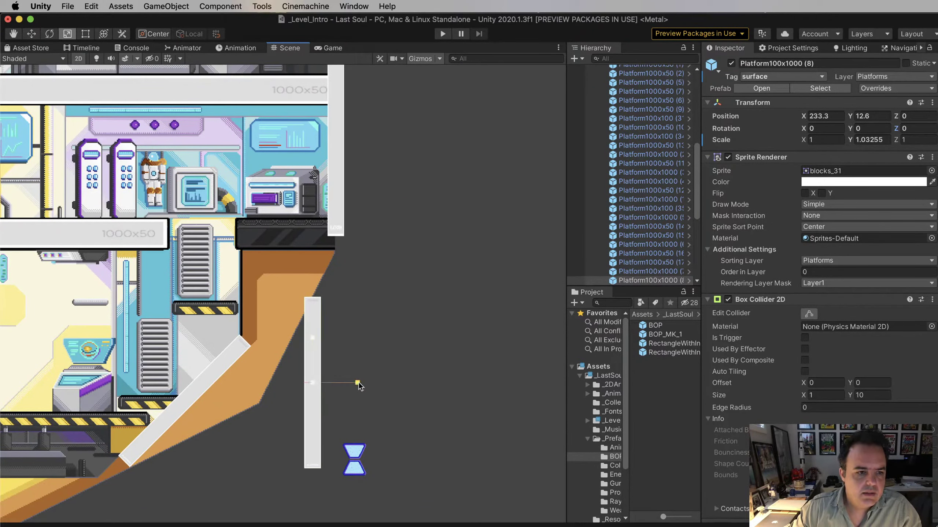
drag(358, 383, 565, 383)
key(w)
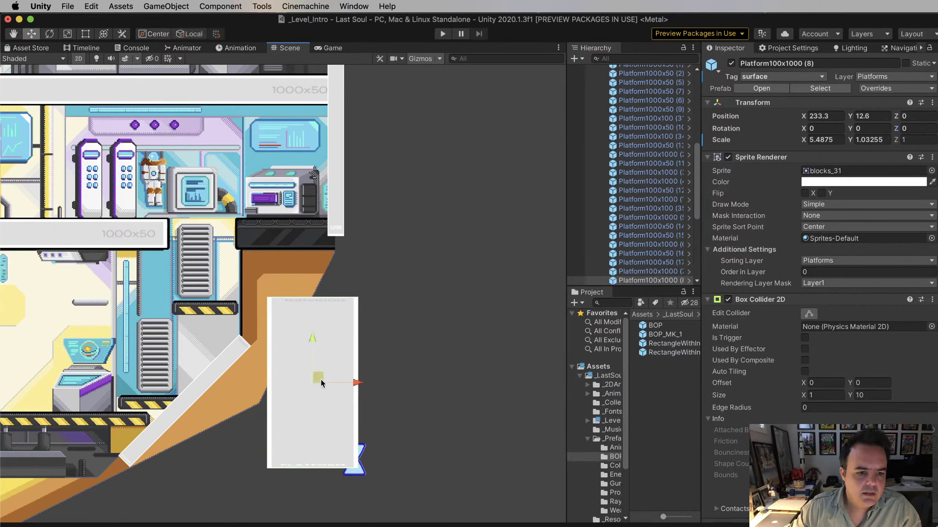
drag(321, 380, 286, 302)
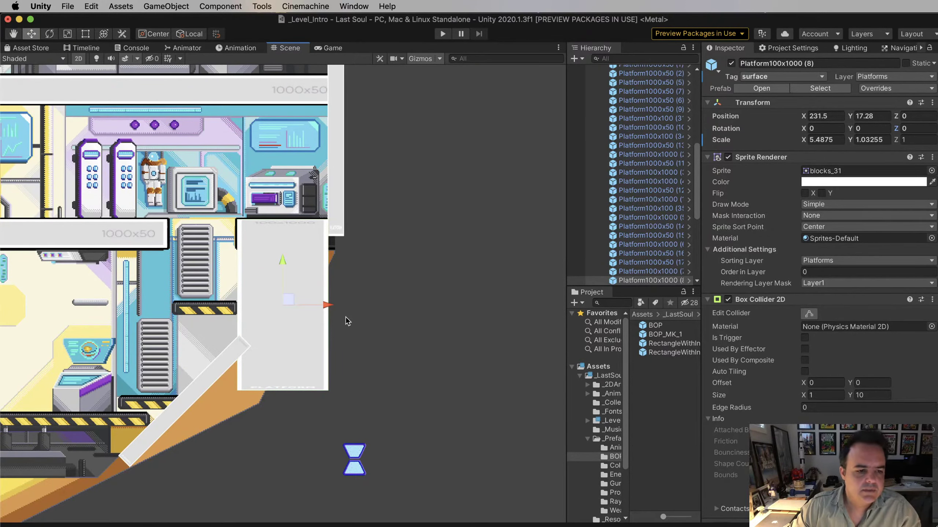
scroll(346, 317, down, 6)
middle_drag(278, 393, 373, 391)
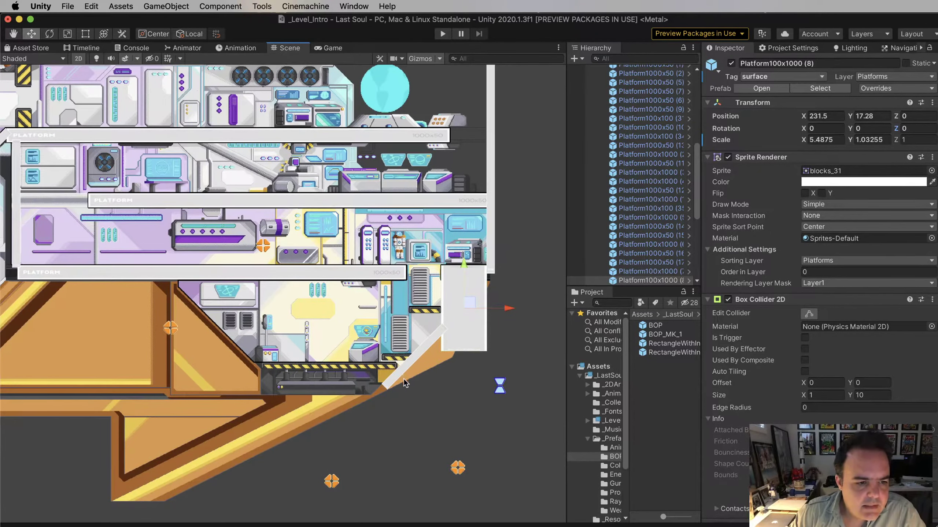
Duplicate the diagonal platform, mirror the copy to Rotation Z 45 and place it on the left slope
click(408, 359)
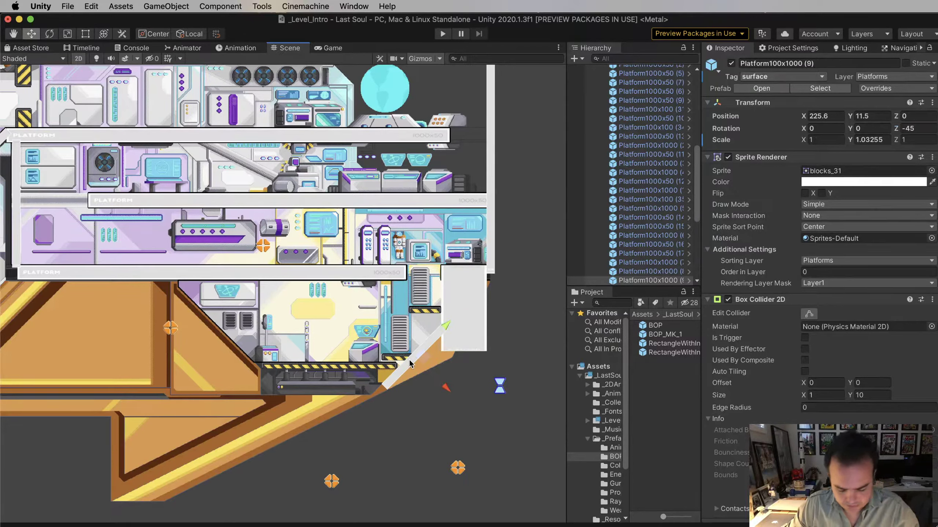
key(super+d)
drag(421, 361, 155, 332)
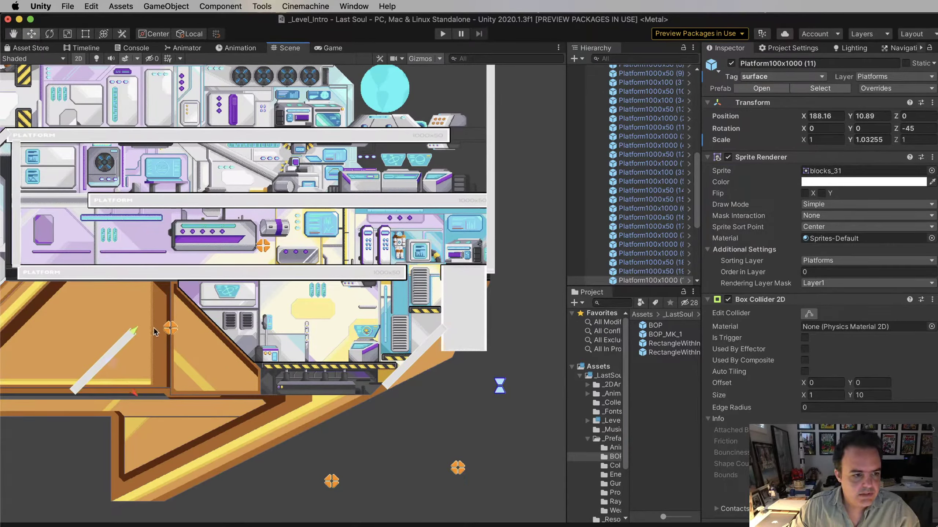
key(e)
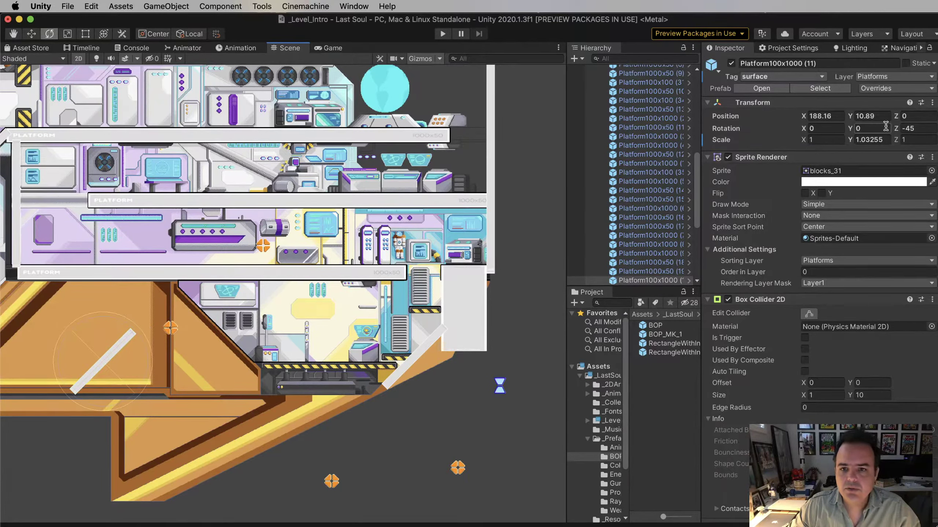
click(923, 127)
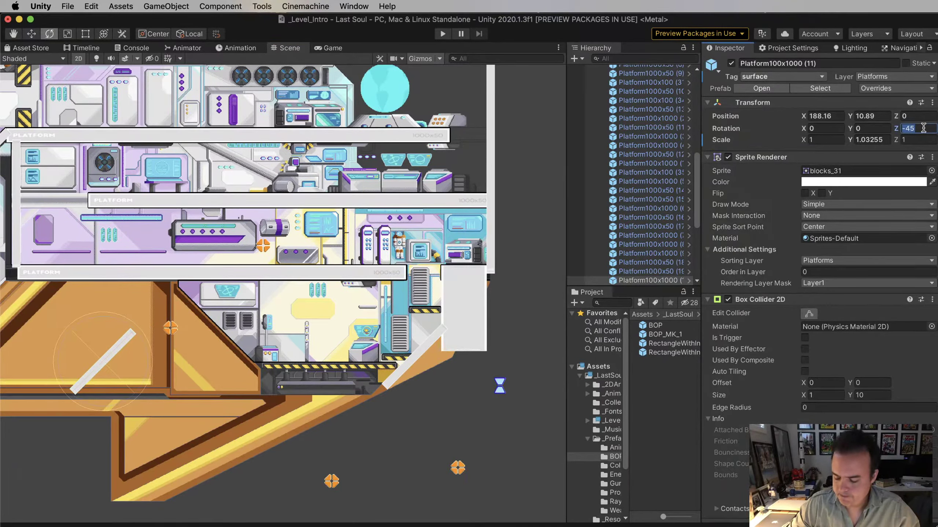
key(Return)
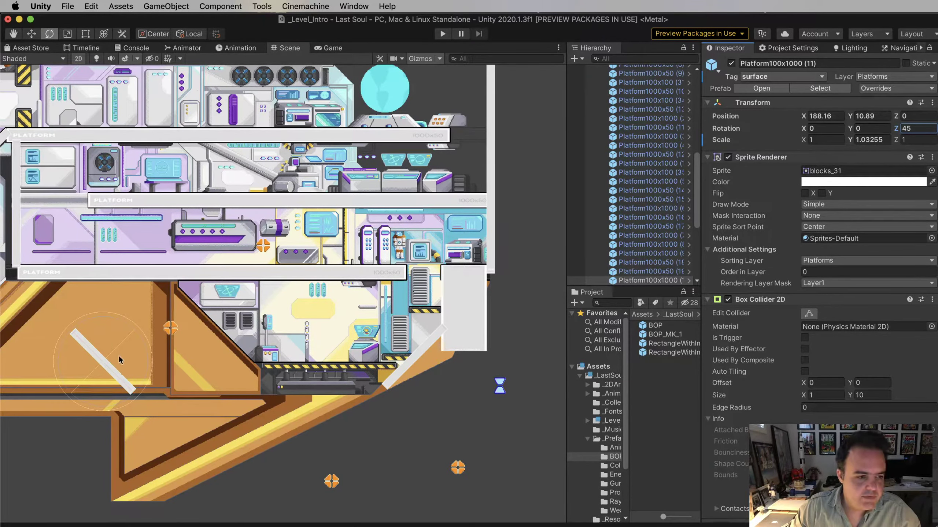
key(q)
drag(104, 364, 140, 358)
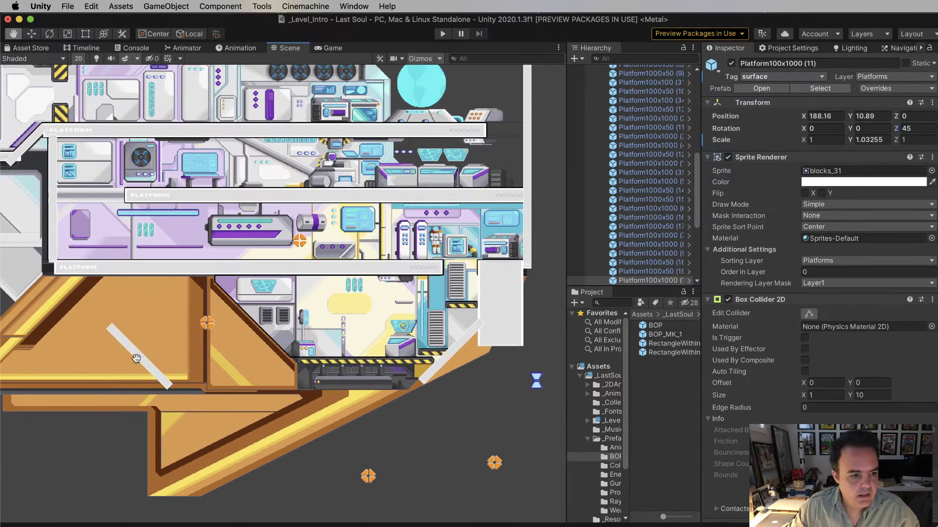
key(w)
drag(146, 348, 253, 319)
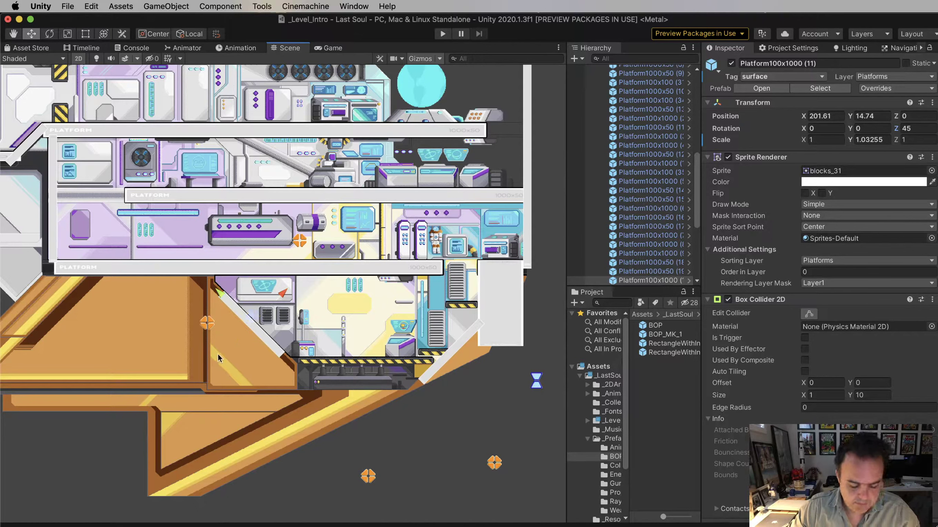
Lengthen the left ramp to Y scale about 1.6, ending at X 201.61, Y 14.74
scroll(218, 354, down, 10)
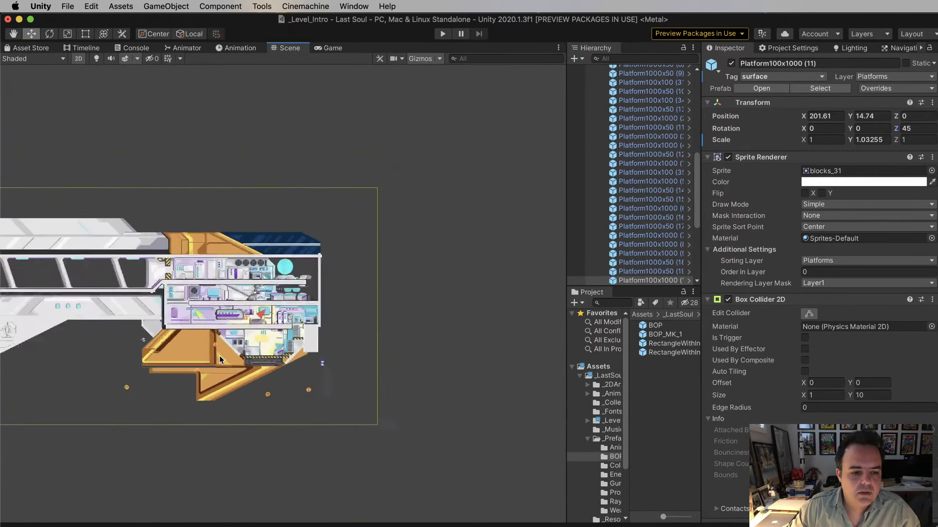
scroll(220, 360, down, 2)
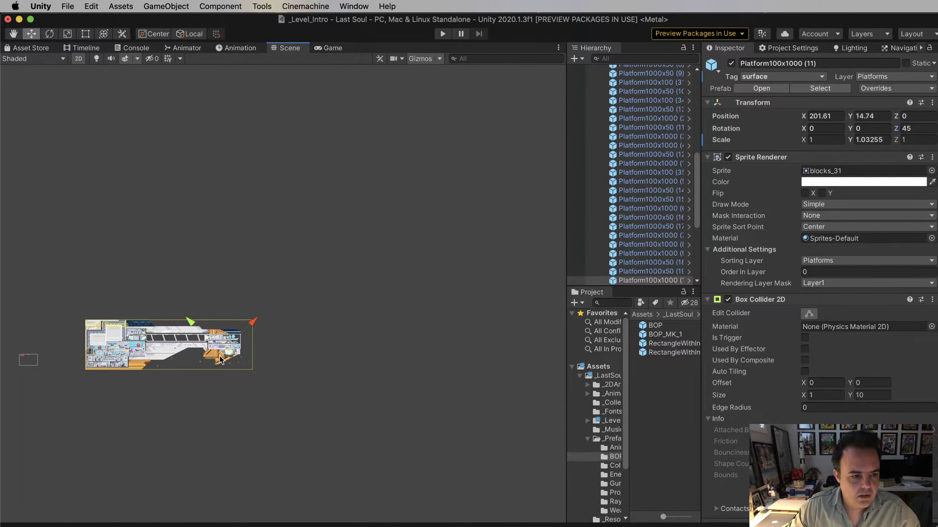
key(f)
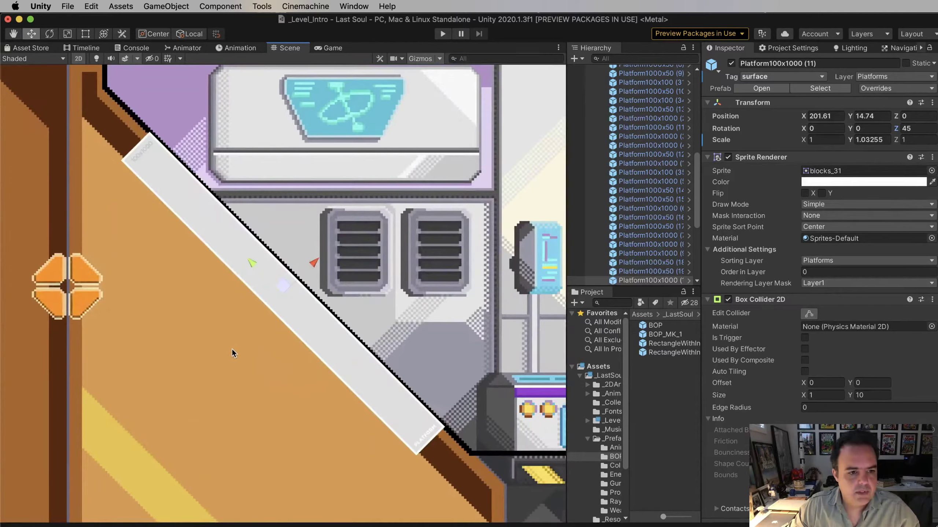
key(q)
key(w)
key(e)
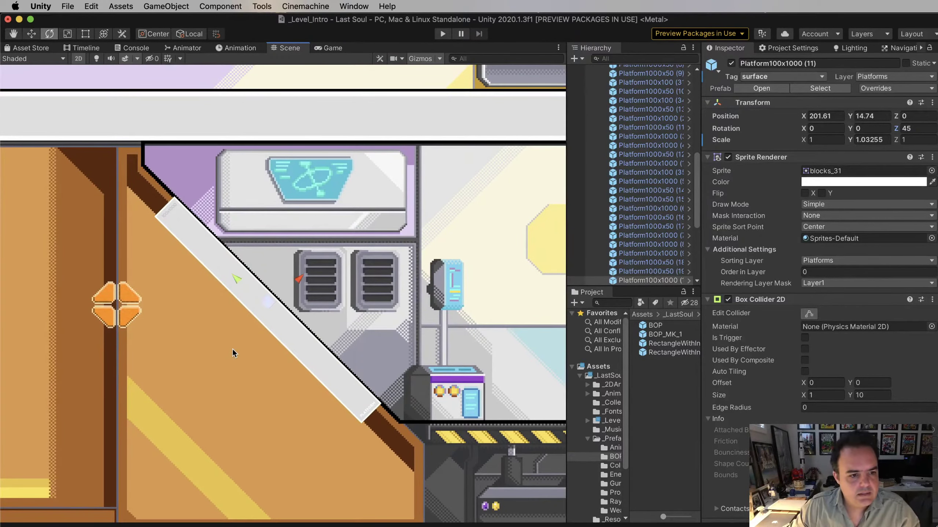
key(r)
drag(235, 275, 215, 261)
key(w)
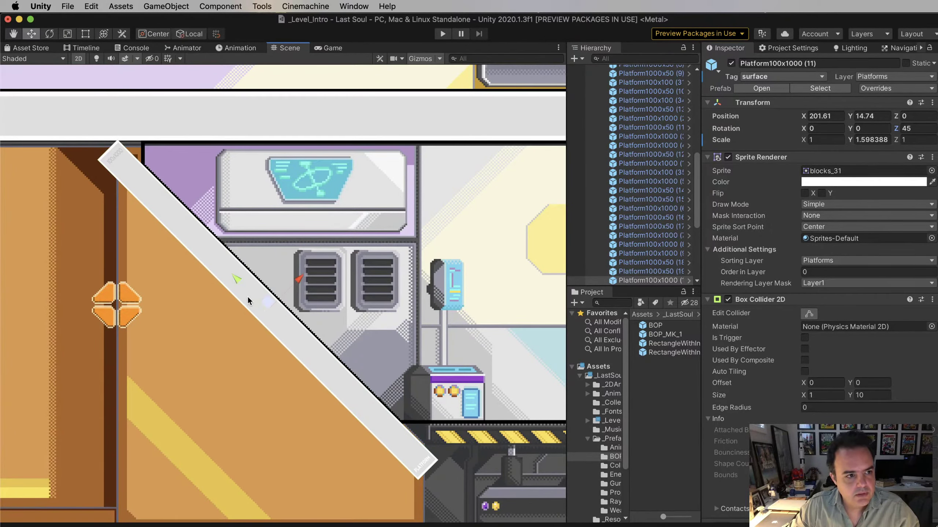
scroll(268, 333, down, 5)
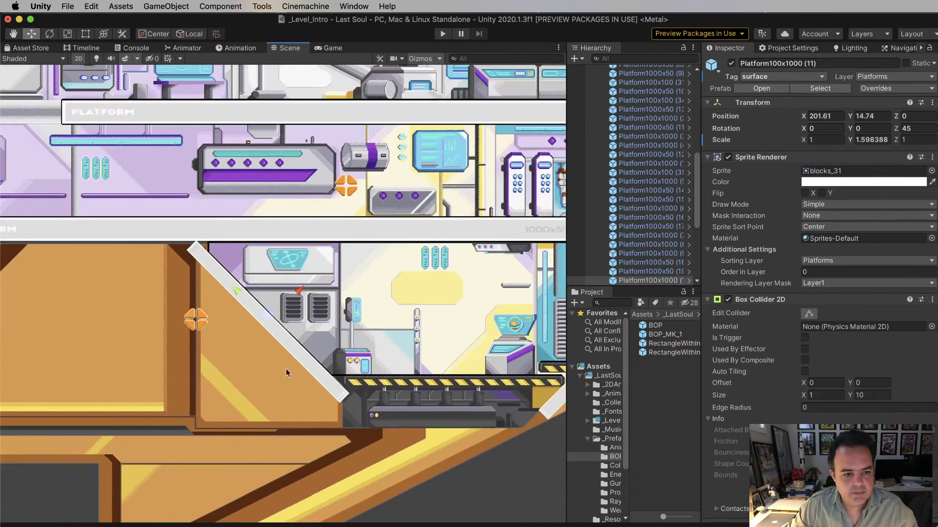
middle_drag(464, 430, 293, 425)
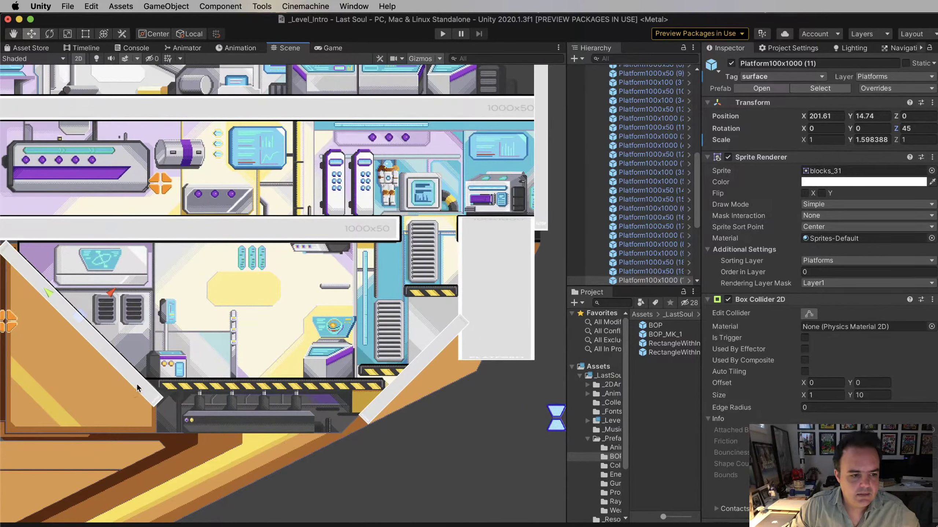
Duplicate the slanted platform, set its Rotation Z to 90 and drop it onto the room floor
key(super+d)
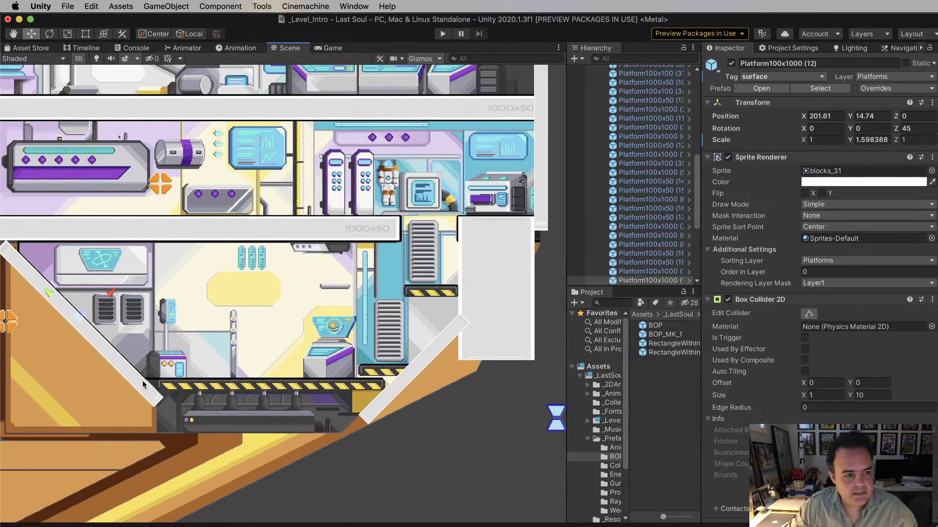
drag(82, 323, 264, 418)
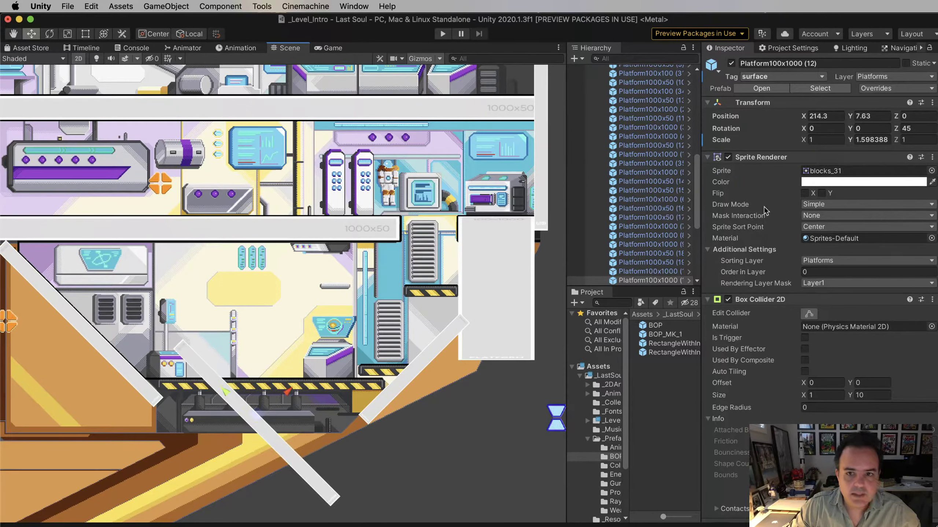
click(869, 128)
key(Tab)
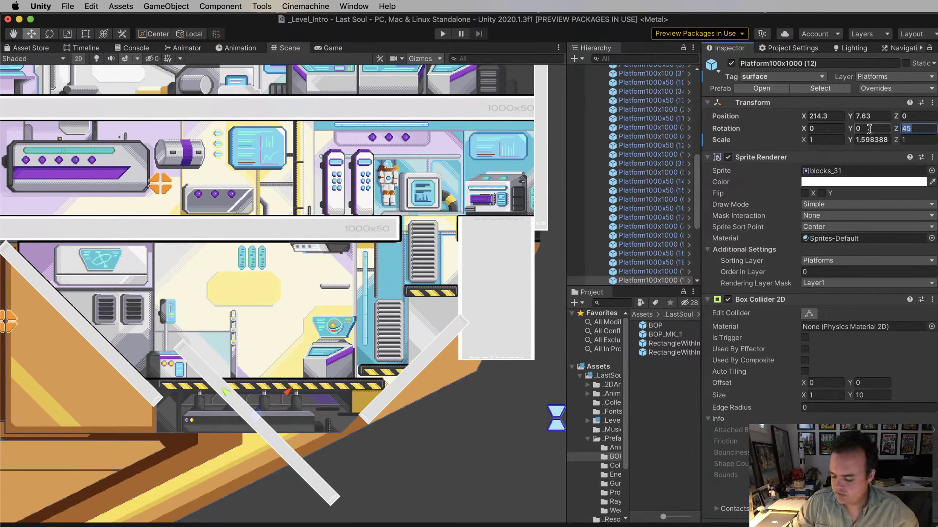
text(0)
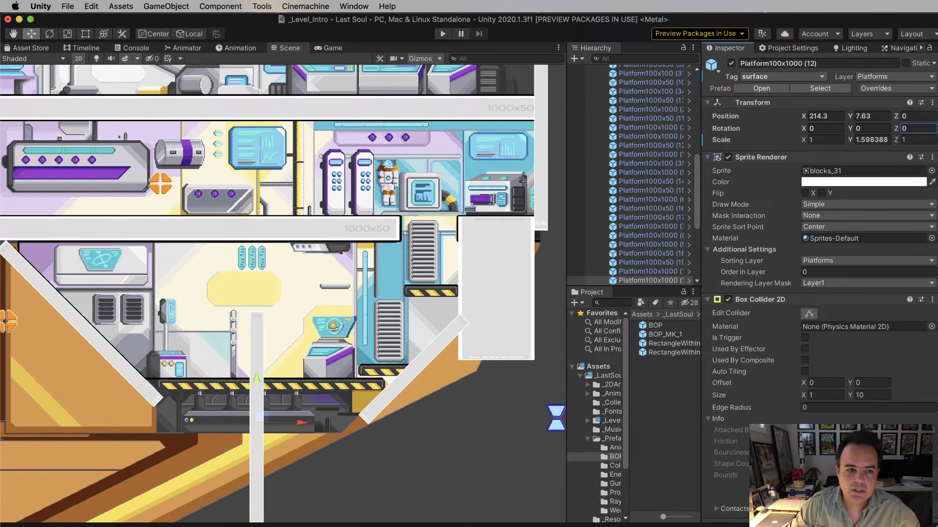
key(Return)
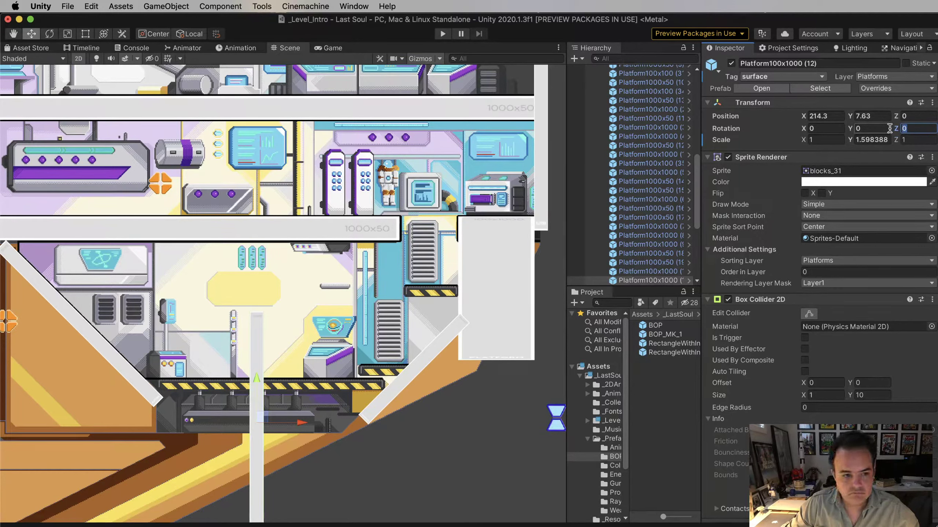
text(90)
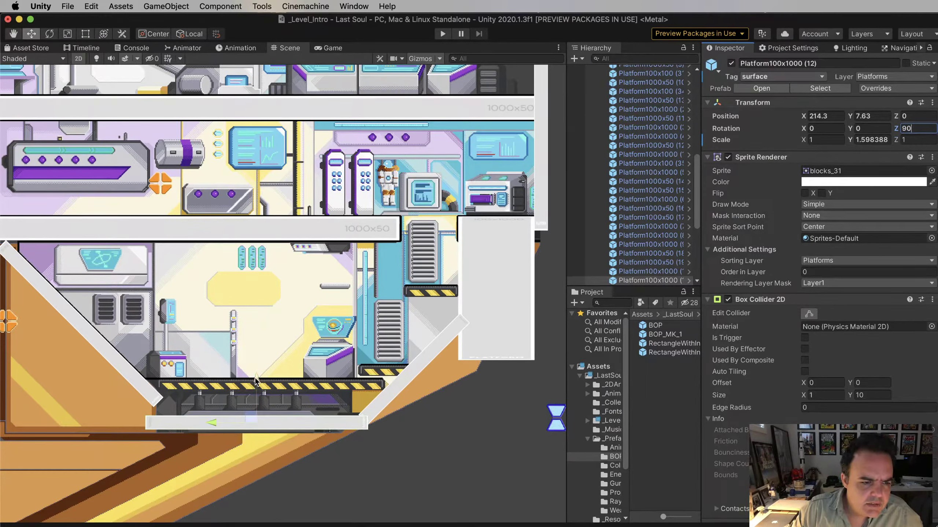
drag(257, 381, 264, 347)
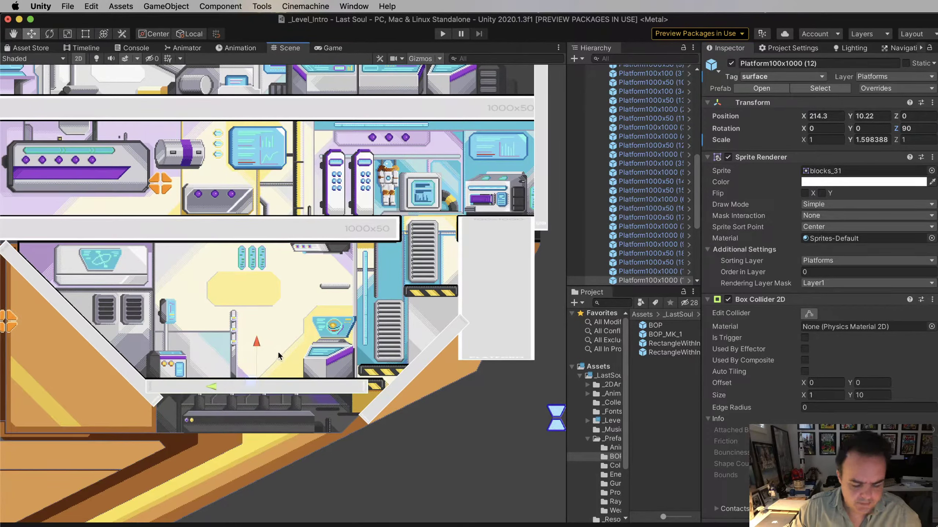
Stretch the floor bar to Y scale about 1.9, nudge it to X 215.07, and duplicate it
key(r)
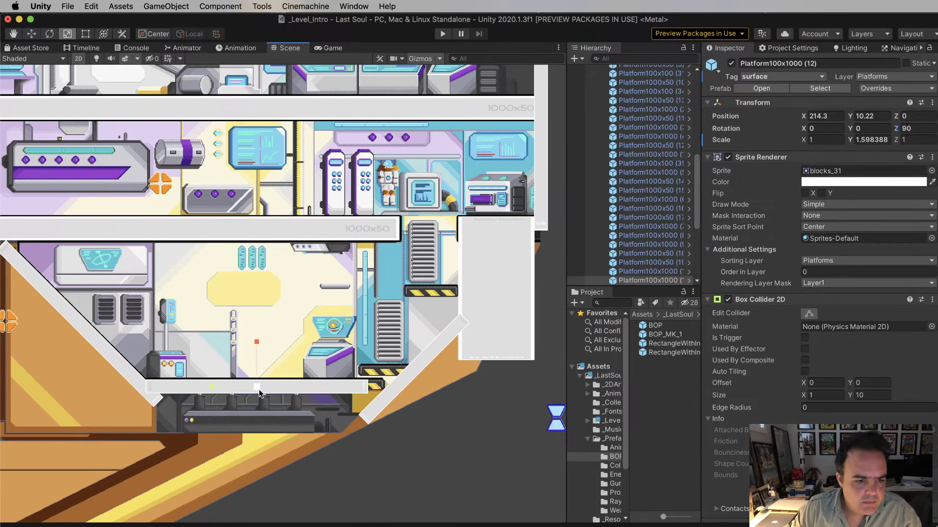
drag(212, 388, 240, 386)
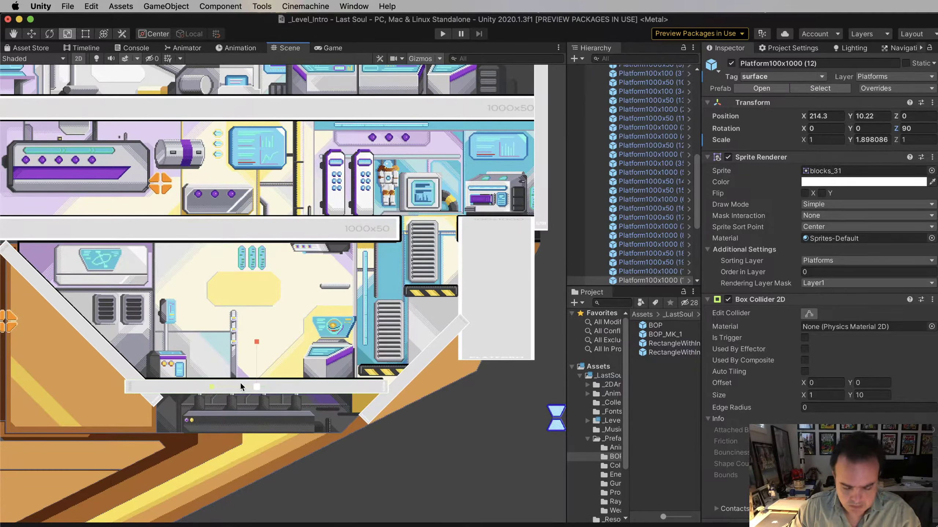
key(q)
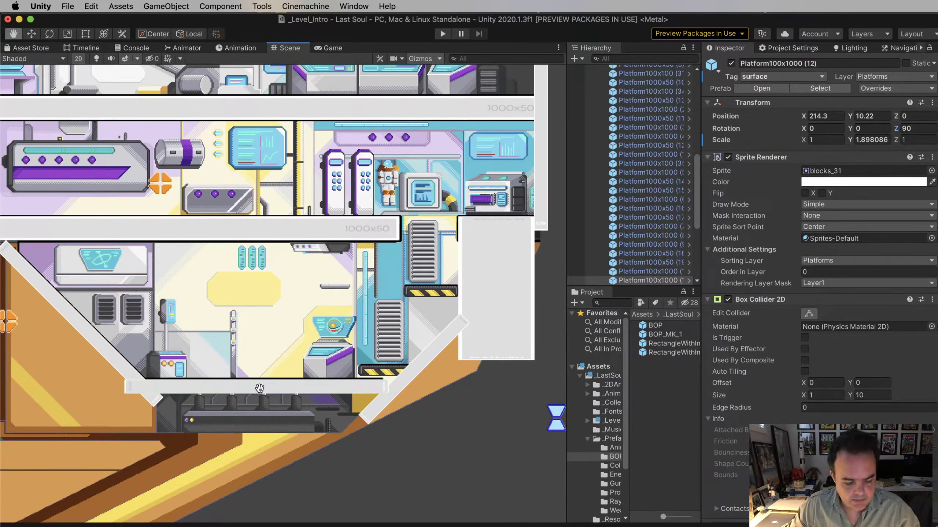
key(w)
drag(215, 389, 226, 388)
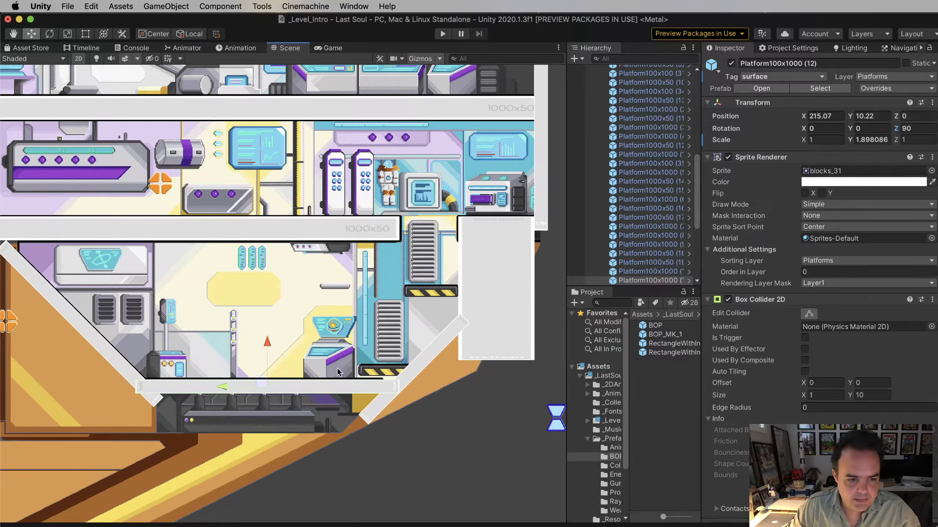
key(super+d)
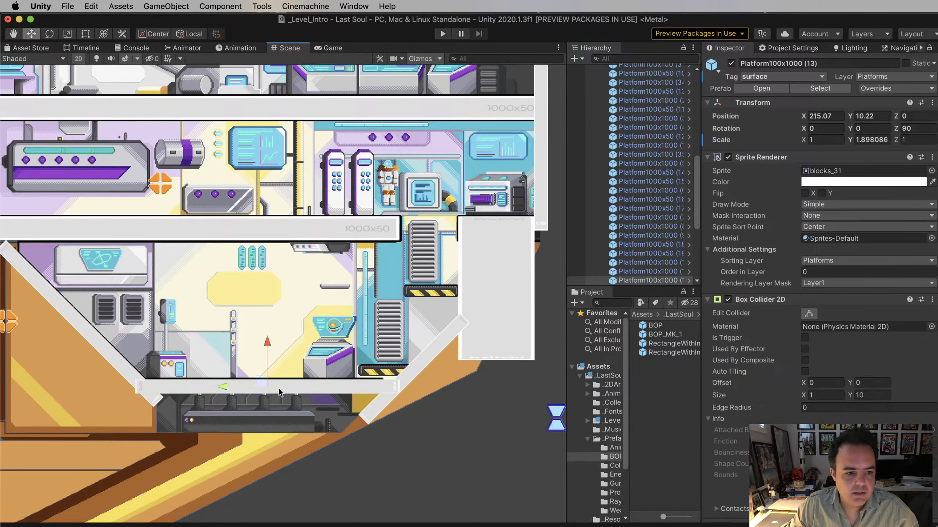
Move Platform100x1000 (13) up into the room's middle and shrink it into a short ledge
drag(268, 379, 338, 295)
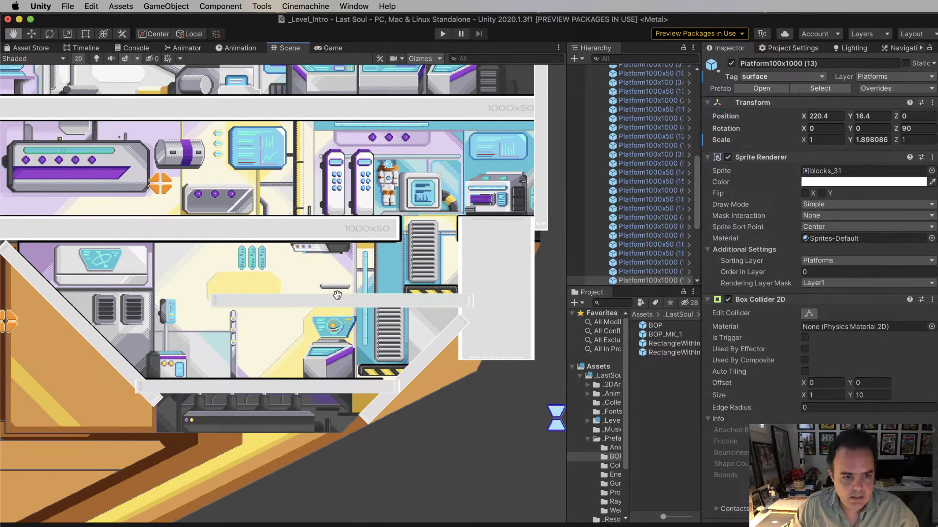
key(r)
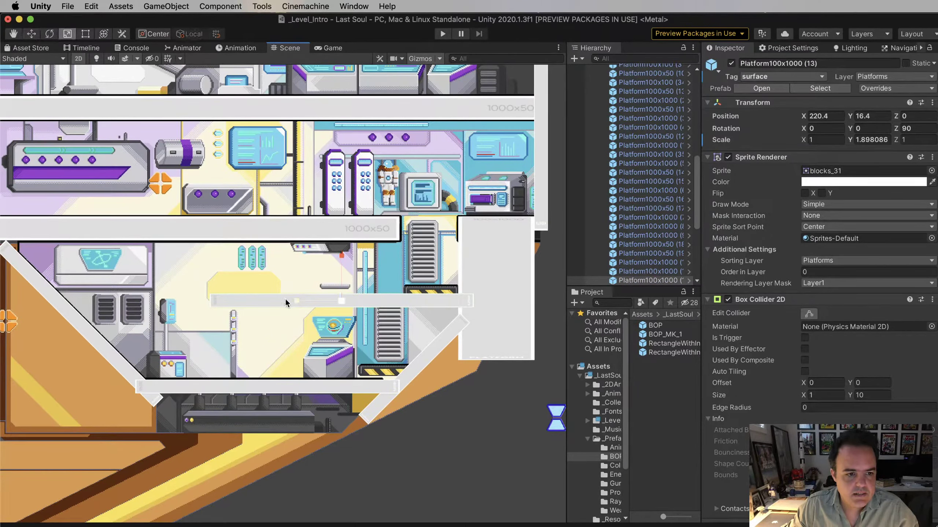
drag(297, 302, 425, 295)
key(w)
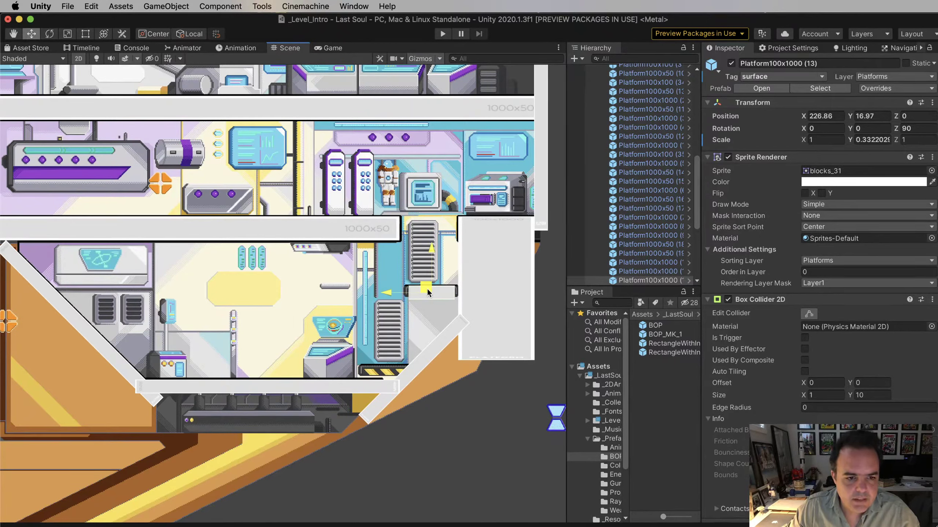
Fine-tune the ledge to X 228.82, Y 17.09, and align Platform100x1000 (14) at X 223.59, Y 11.39
key(r)
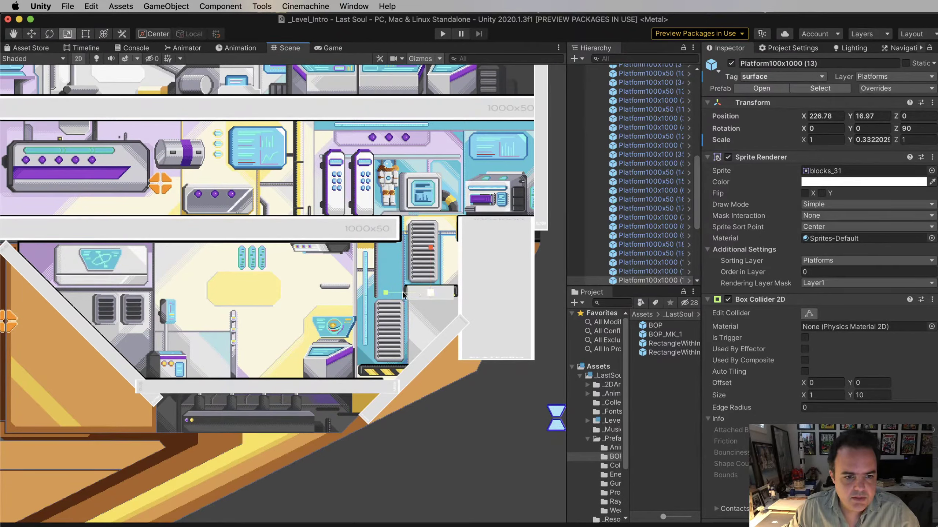
drag(432, 255, 432, 260)
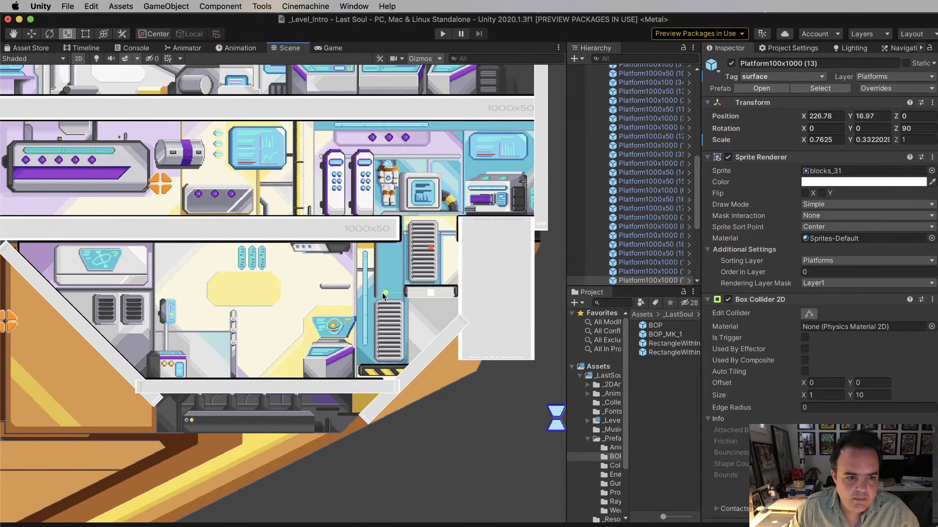
drag(383, 295, 381, 296)
key(q)
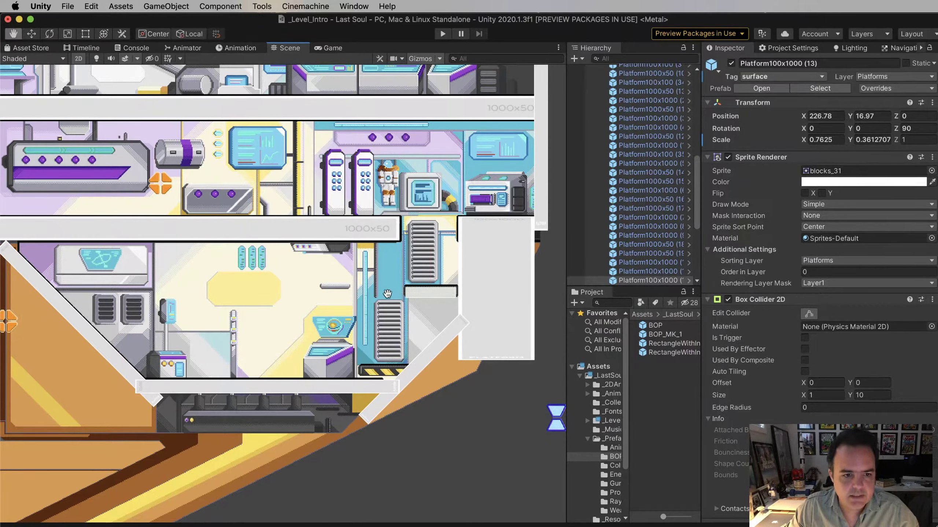
key(w)
drag(431, 249, 431, 249)
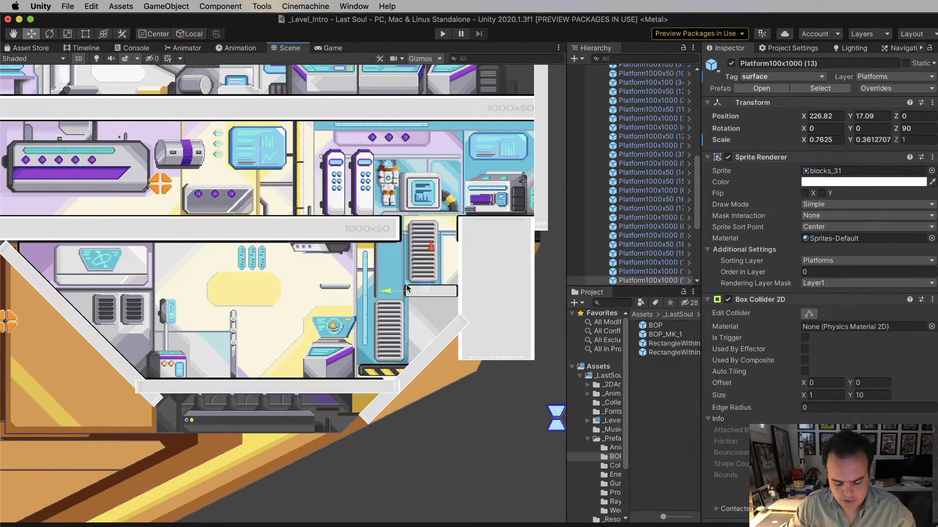
click(376, 369)
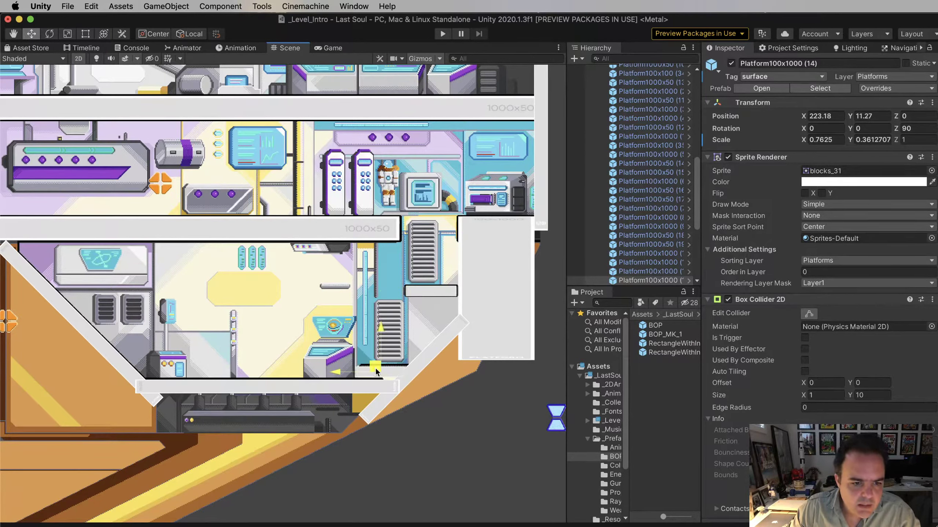
drag(376, 369, 381, 368)
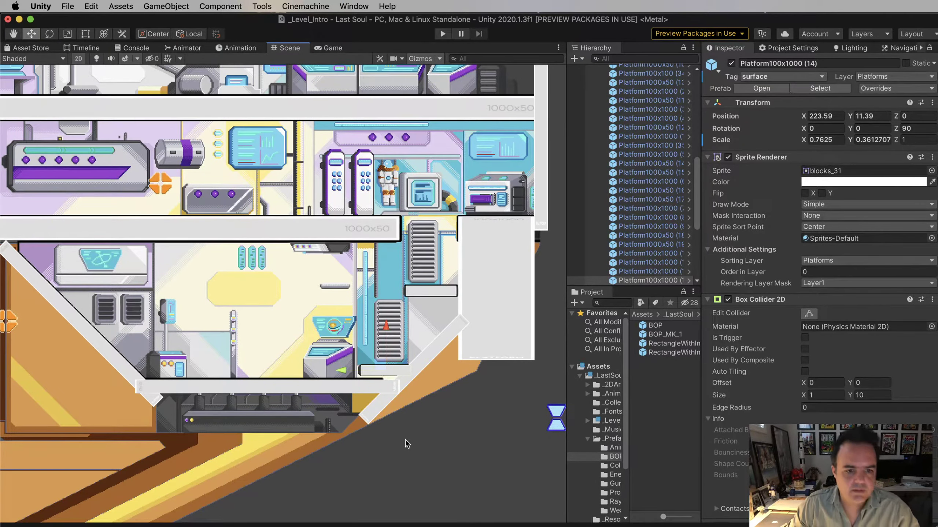
Deselect the platform and zoom around the Scene view to review the finished lower rooms
click(445, 444)
scroll(292, 330, down, 10)
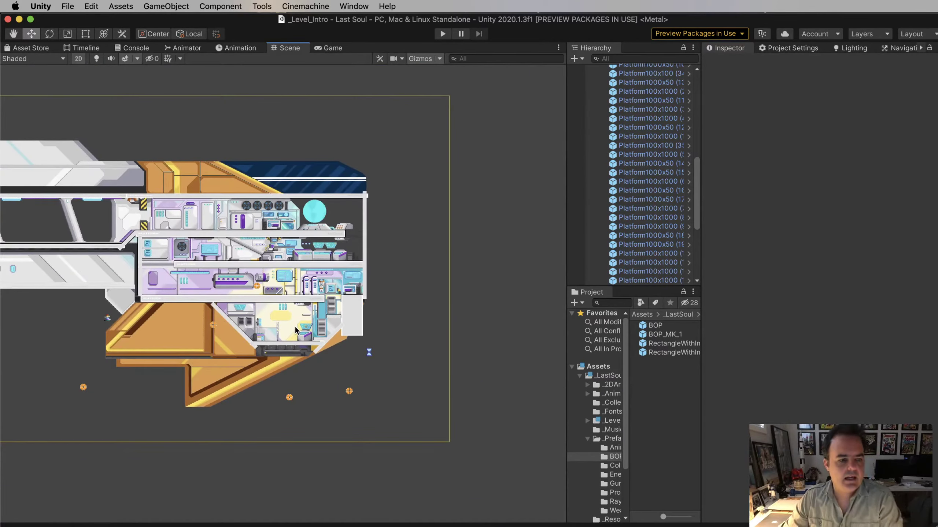
scroll(295, 330, down, 3)
scroll(295, 326, up, 2)
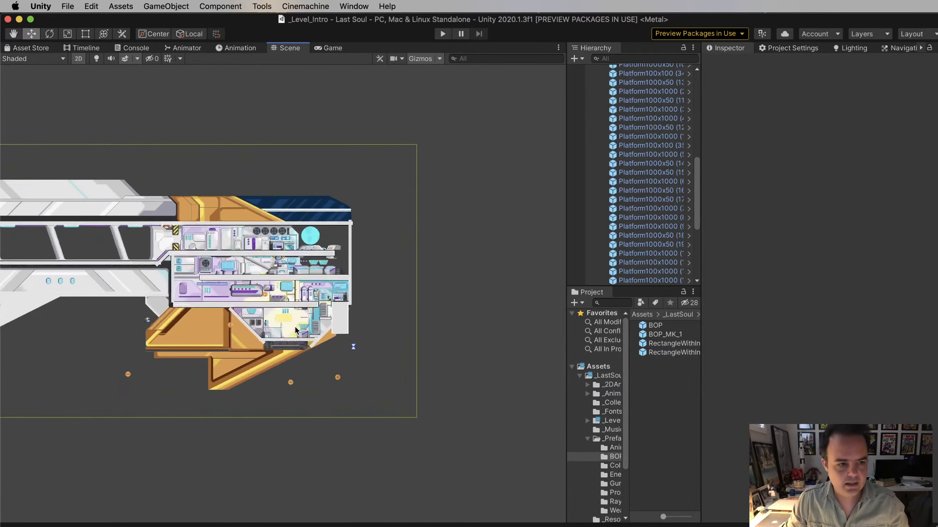
key(q)
scroll(232, 310, up, 5)
key(w)
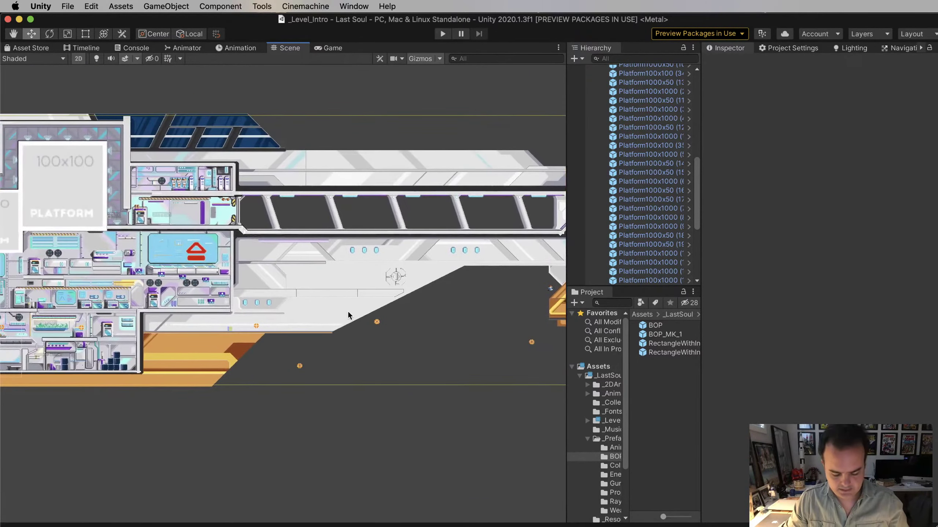
scroll(256, 277, up, 5)
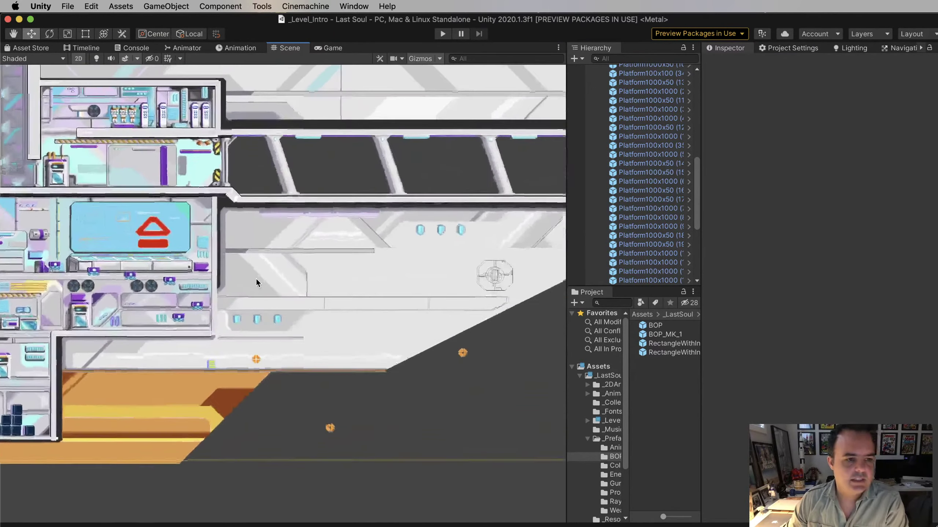
scroll(256, 278, up, 2)
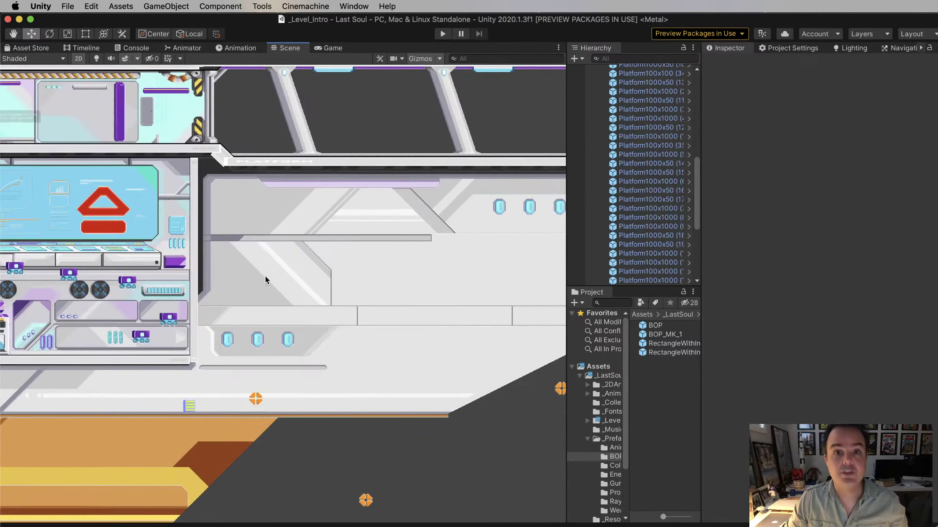
scroll(195, 261, left, 10)
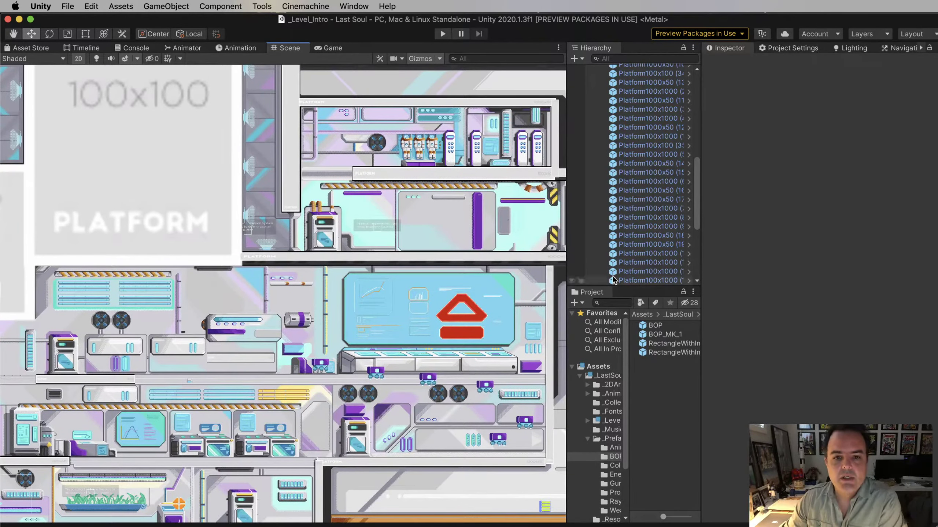
Drag the Hierarchy/Project splitter down so the SignPosts entries are visible
click(650, 287)
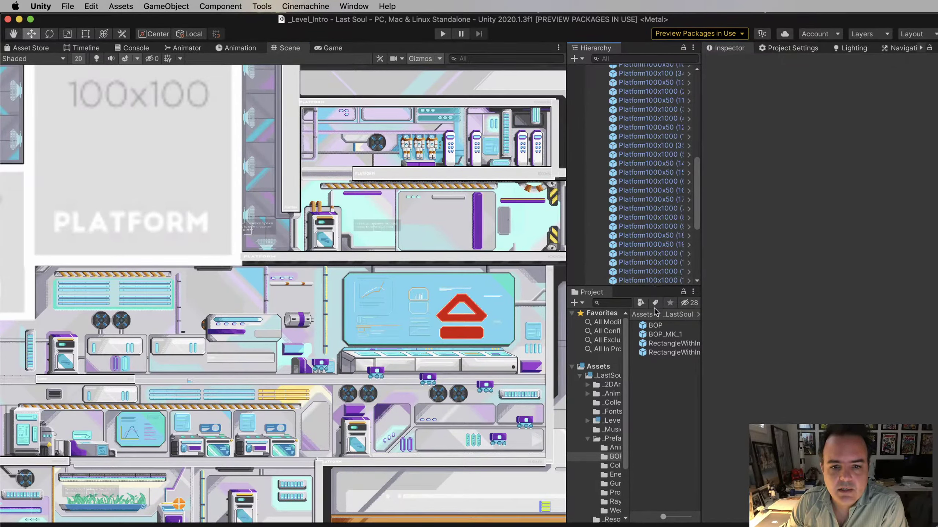
drag(655, 286, 658, 360)
click(743, 330)
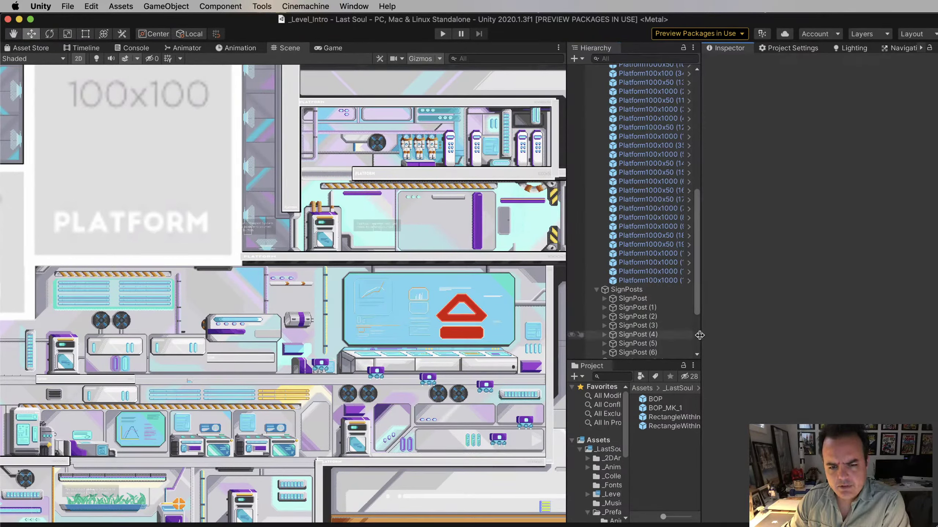
Widen the Hierarchy panel and collapse the Block Structure group
drag(703, 339, 816, 336)
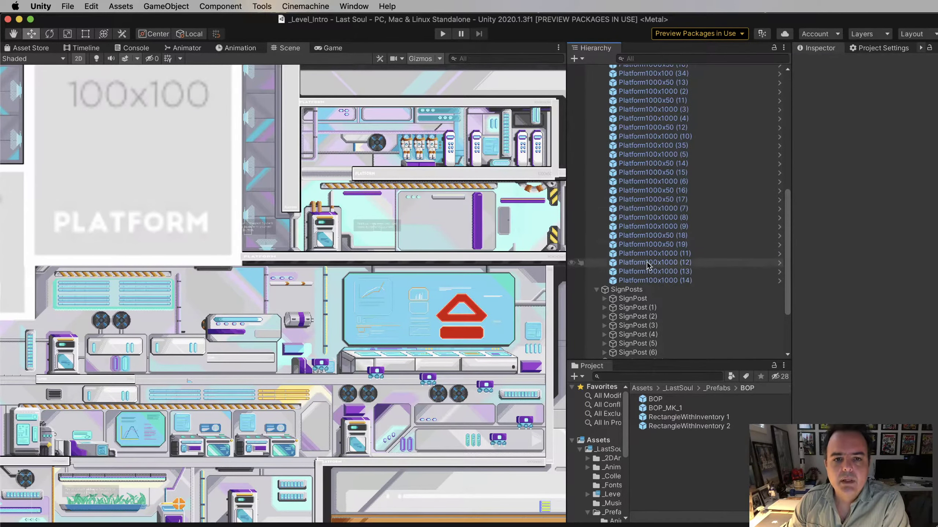
scroll(650, 240, up, 10)
click(596, 200)
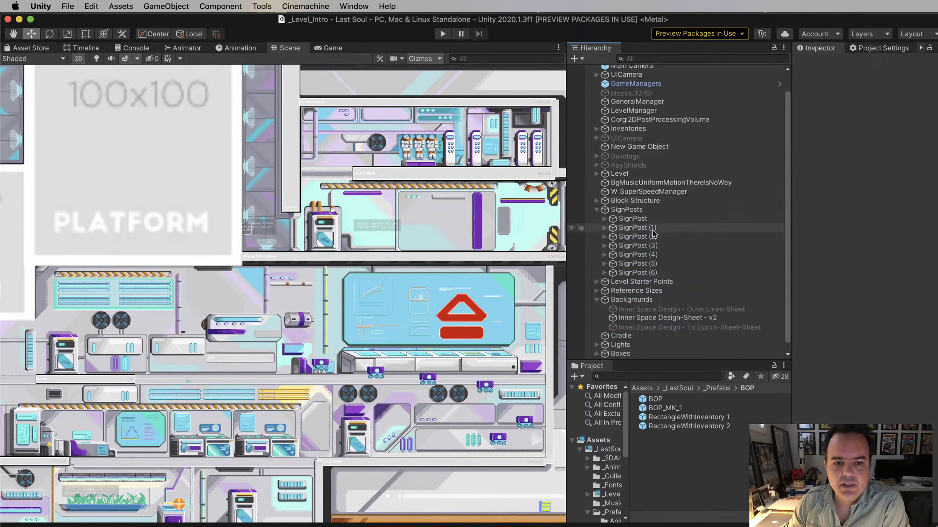
scroll(693, 243, down, 1)
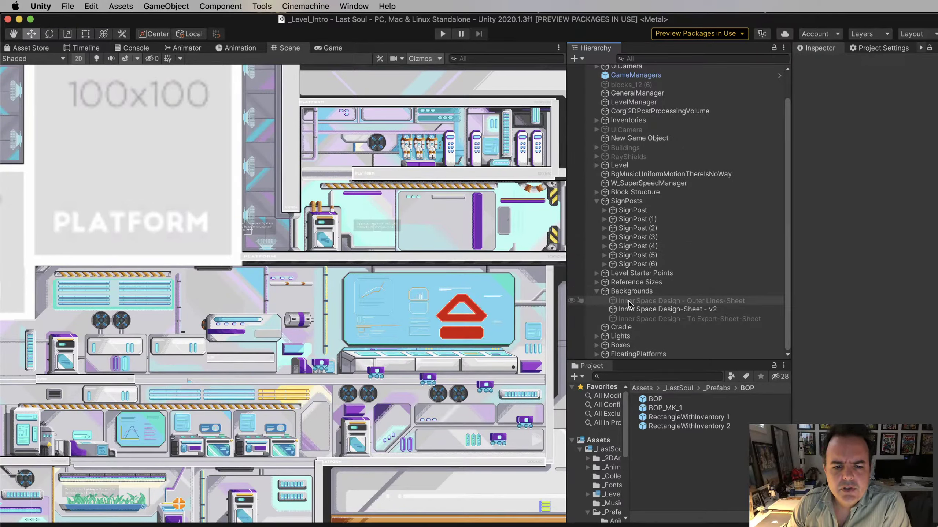
Expand Level Starter Points, select LevelStart and frame it in the Scene view
click(596, 274)
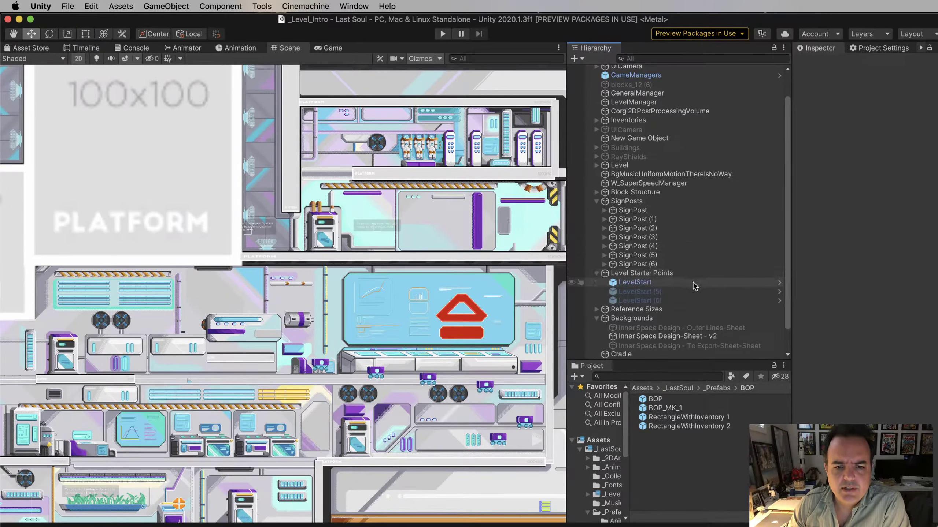
click(639, 284)
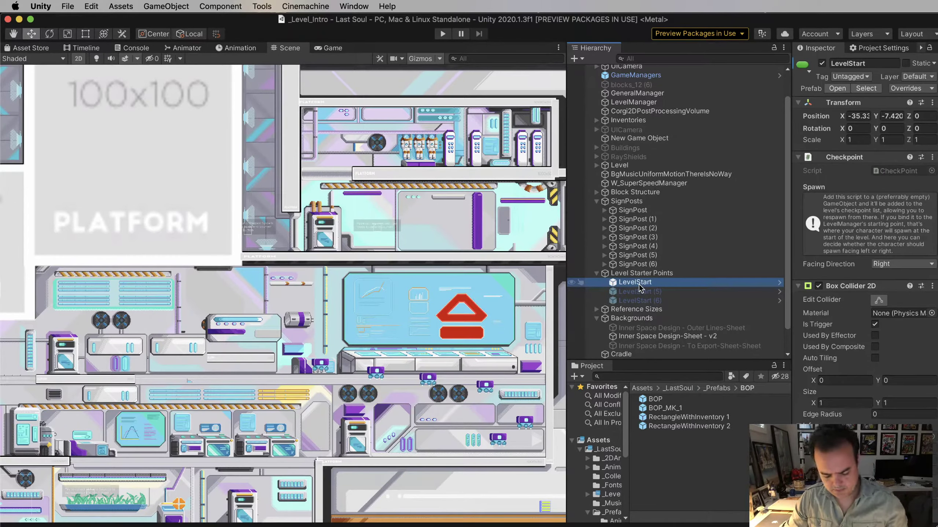
key(f)
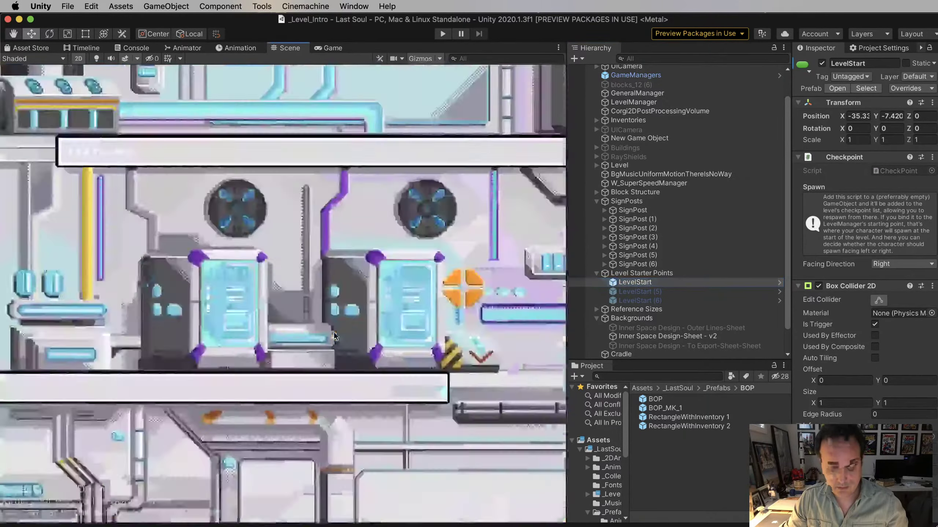
scroll(380, 332, down, 10)
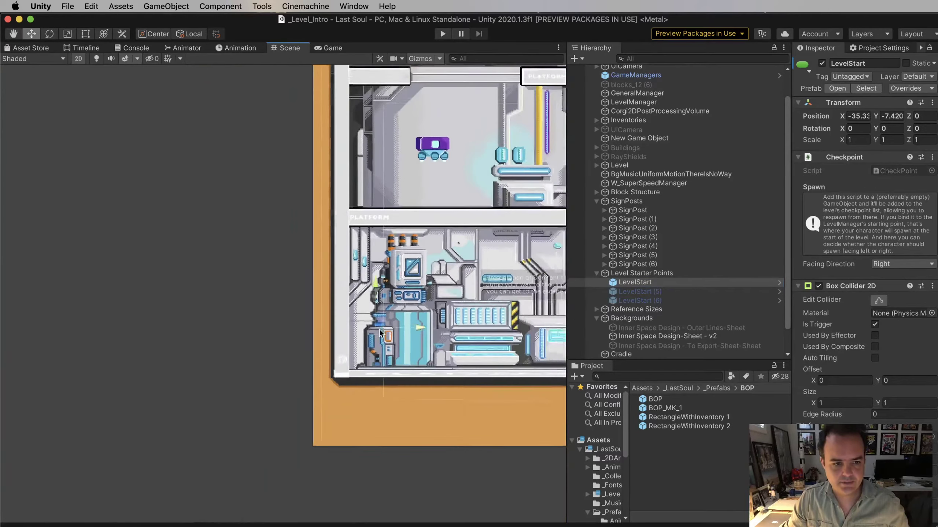
scroll(469, 315, up, 8)
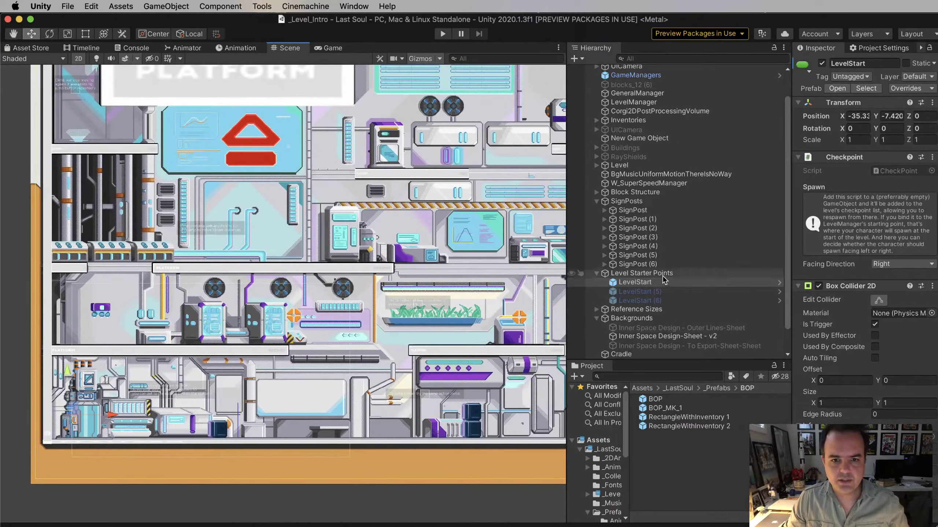
click(650, 273)
click(648, 283)
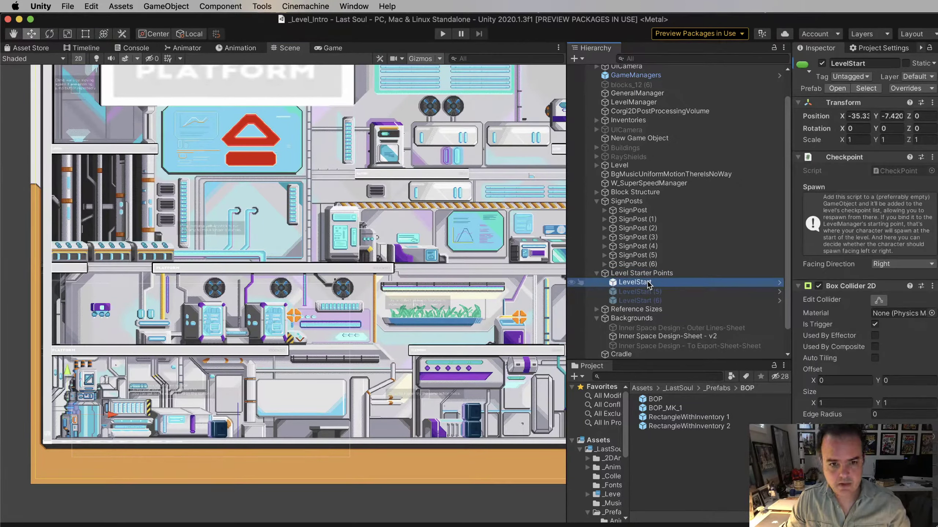
Duplicate LevelStart and move LevelStart (1) up into the upper rooms at X 27.5, Y 41.4
key(super+d)
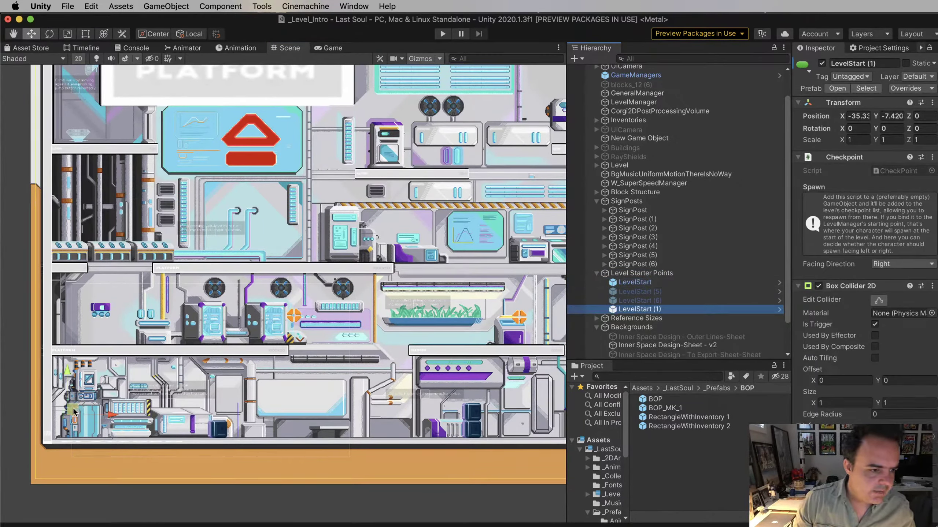
mouse_move(76, 406)
mouse_down()
mouse_move(153, 371)
mouse_move(445, 193)
mouse_move(424, 177)
mouse_move(463, 102)
mouse_up()
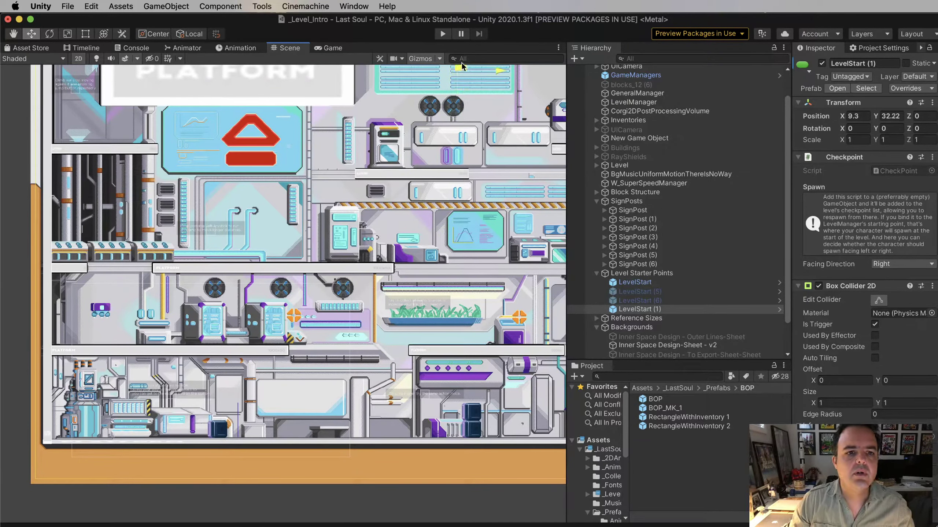
scroll(476, 201, up, 3)
scroll(476, 201, down, 5)
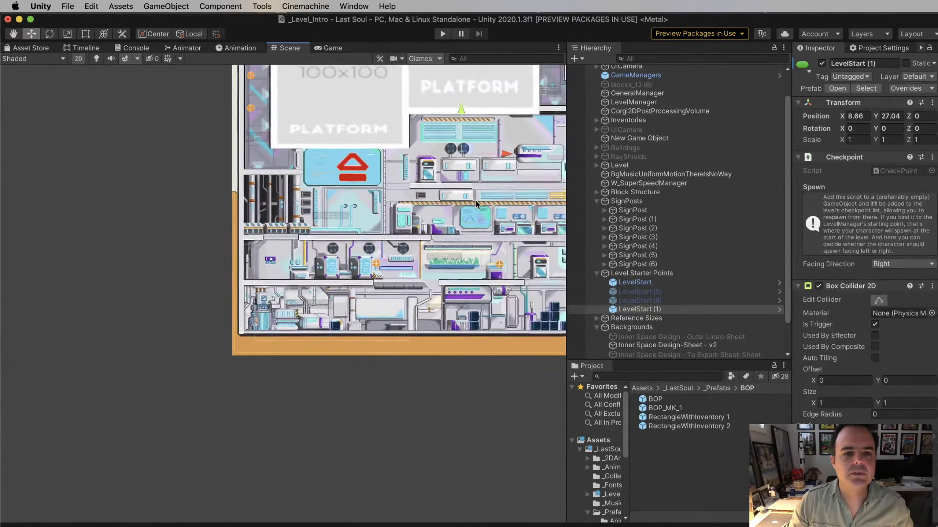
key(q)
drag(490, 206, 254, 306)
key(w)
mouse_move(227, 257)
mouse_down()
mouse_move(271, 238)
mouse_move(312, 205)
mouse_move(311, 192)
mouse_up()
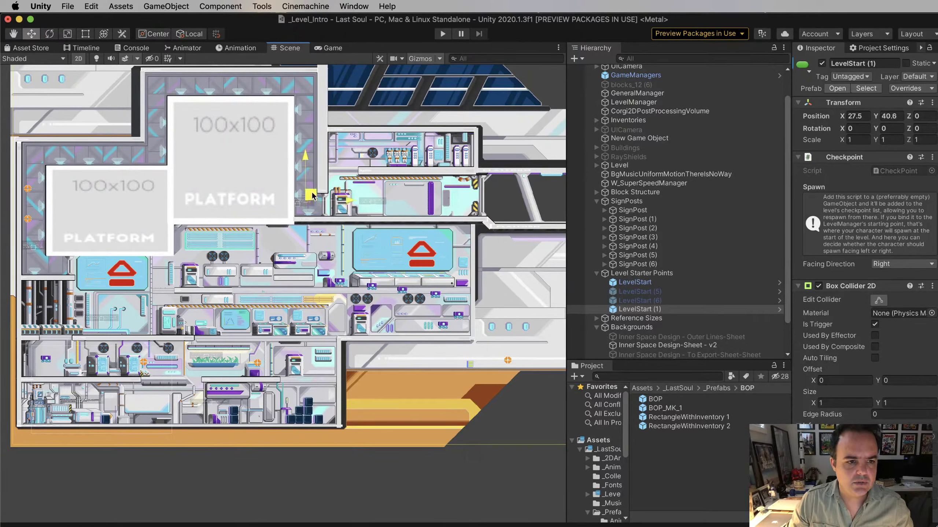
Disable the original LevelStart and rename LevelStart (1) to 'LevelStart-AfterDucts'
click(635, 282)
click(822, 64)
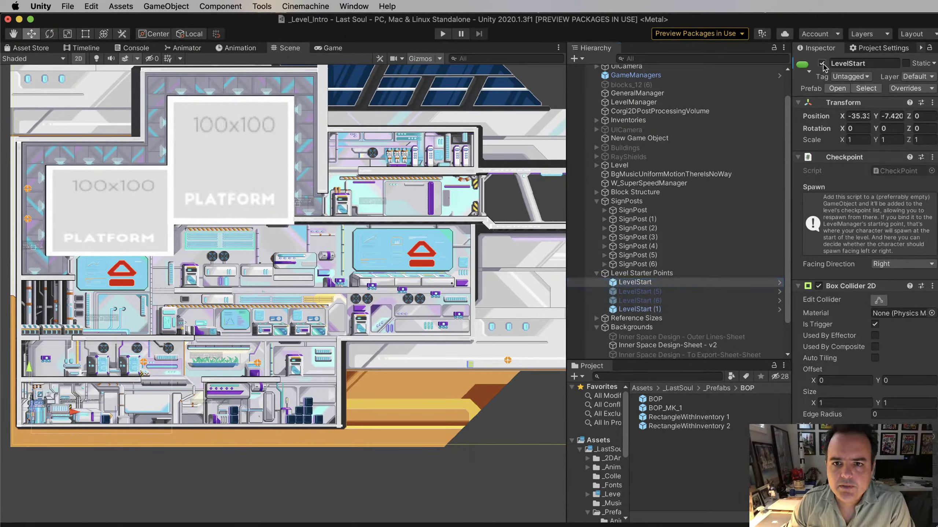
click(649, 310)
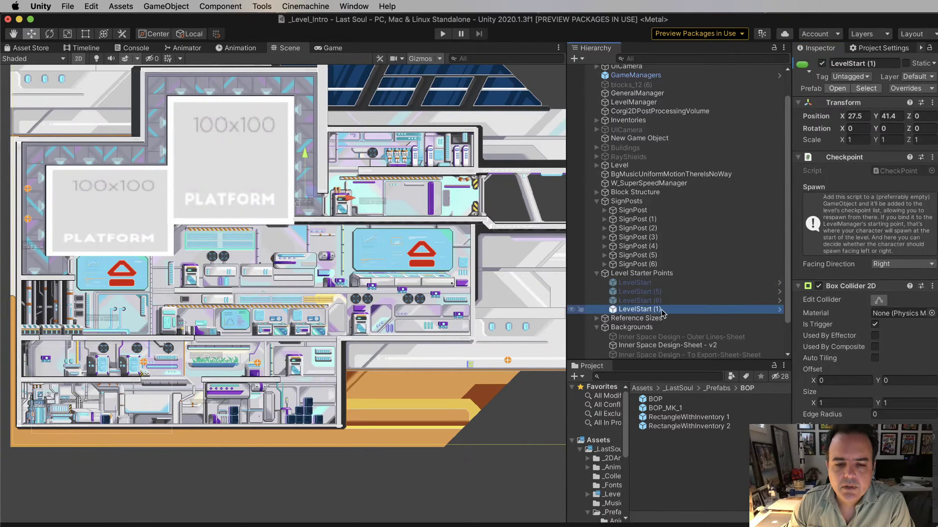
click(692, 312)
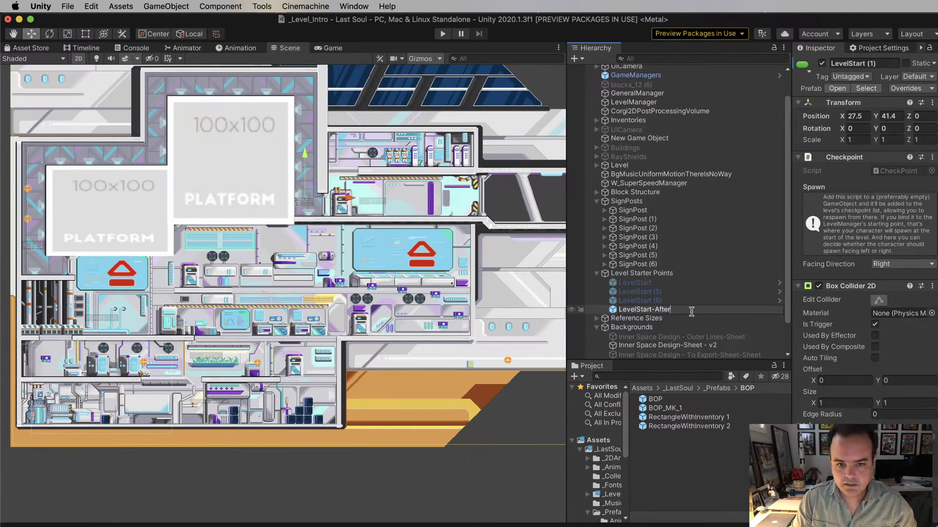
key(Return)
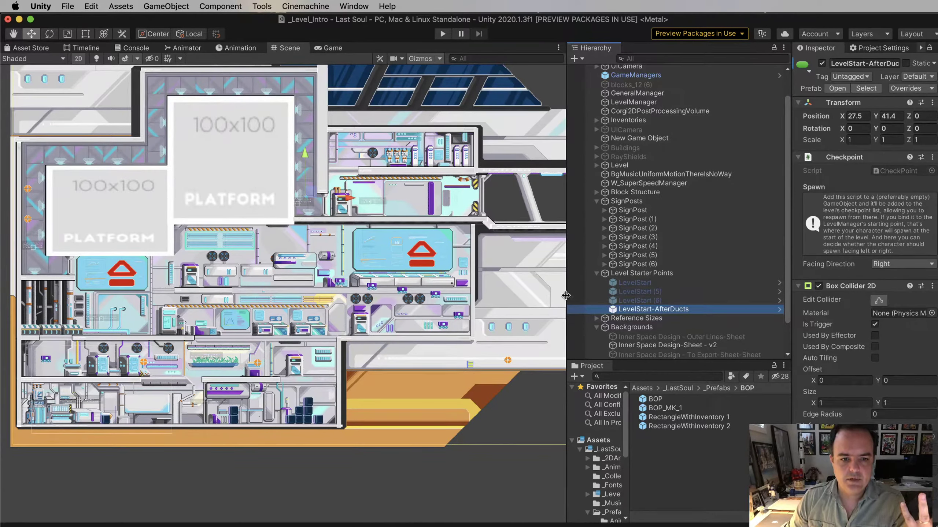
drag(566, 295, 604, 295)
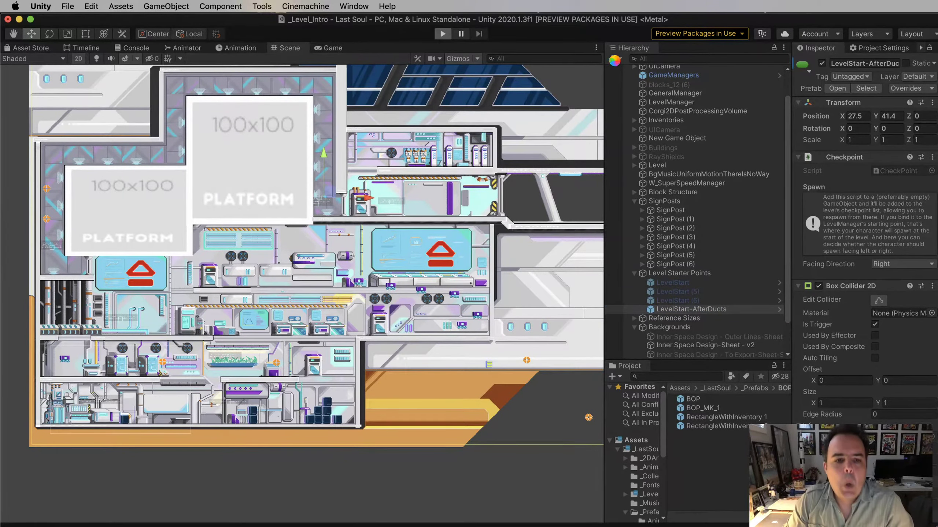
key(super+p)
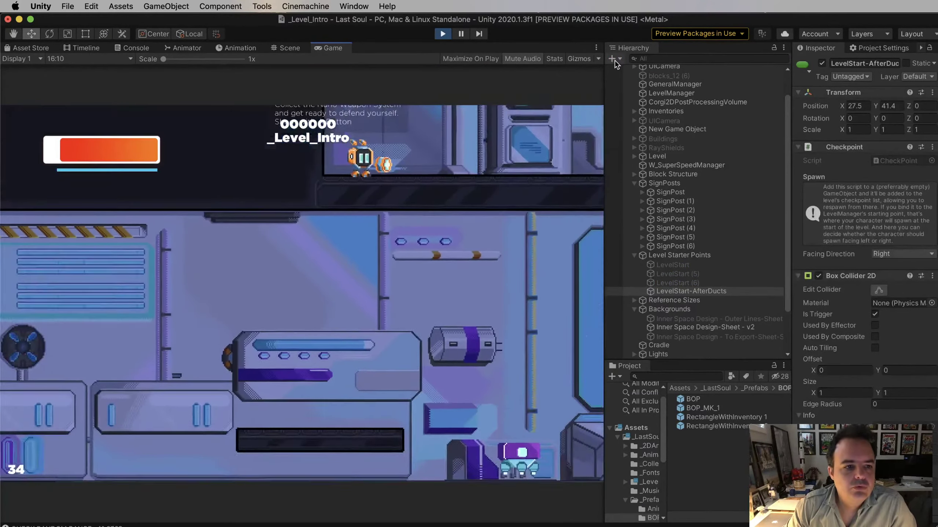
key(Left)
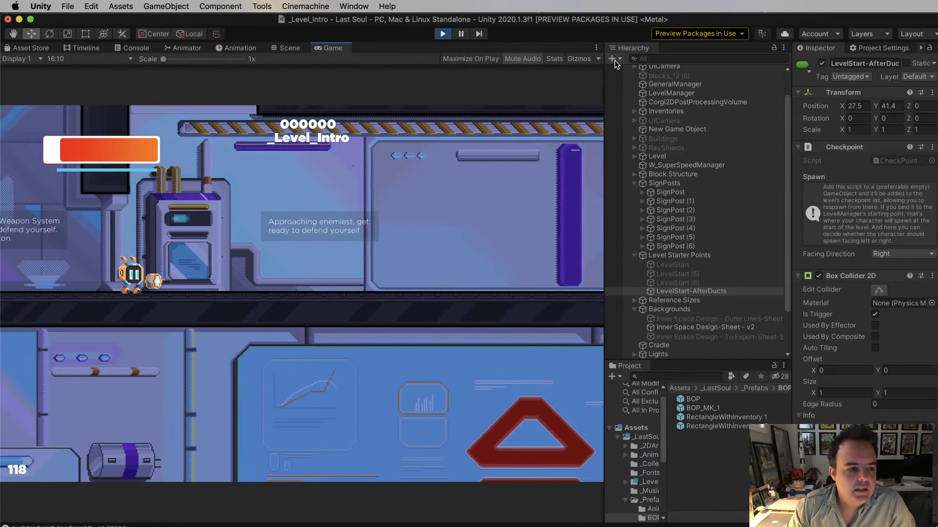
key(Right)
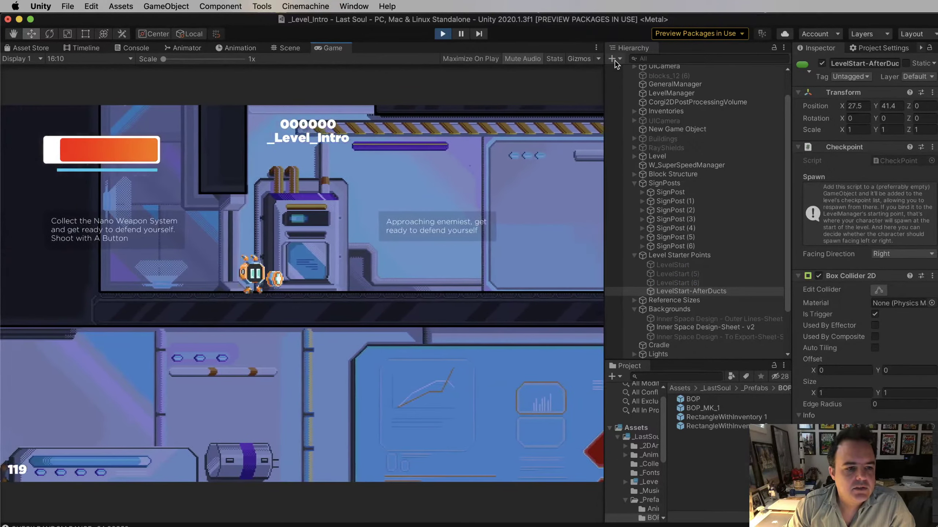
key(space)
key(Right)
key(space)
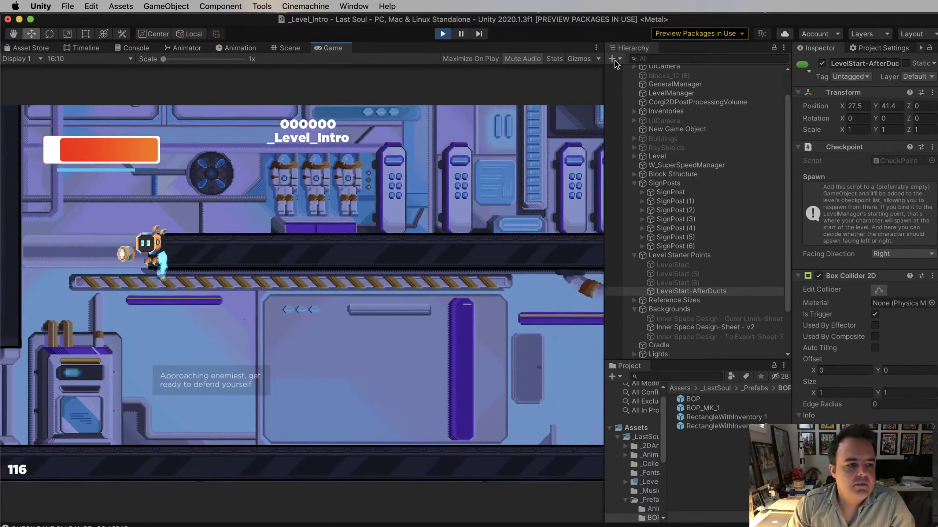
key(Right)
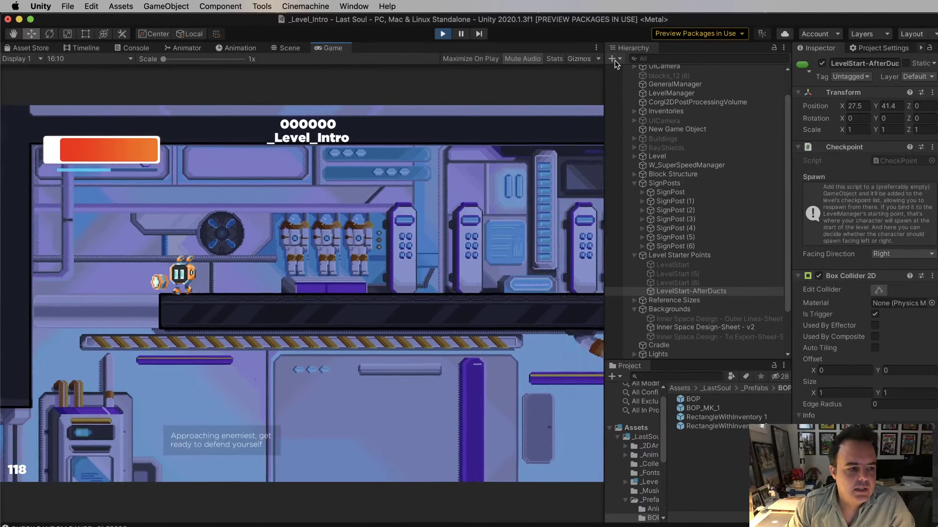
key(Right)
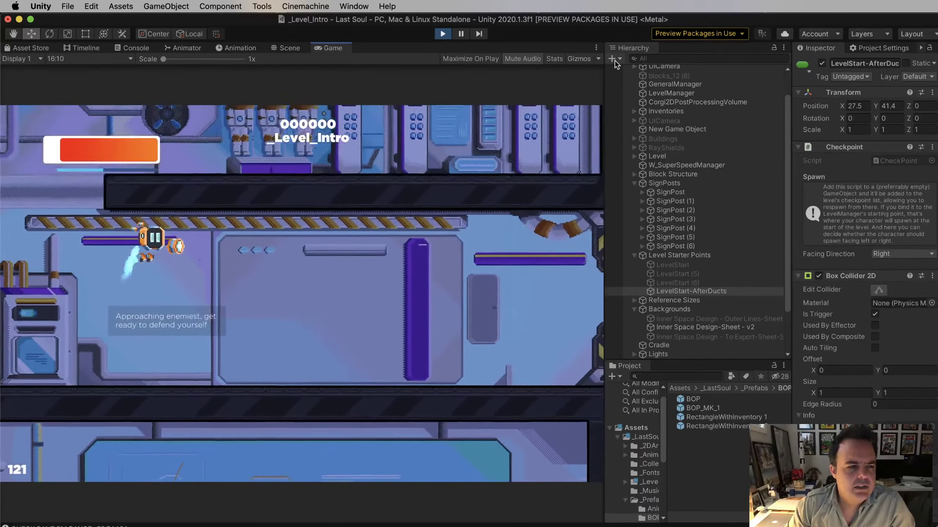
key(Right)
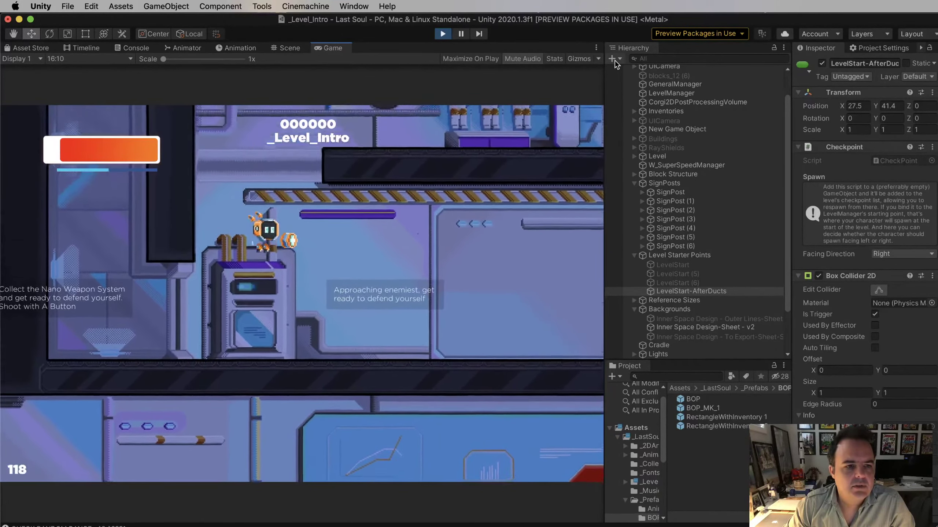
key(space)
key(Right)
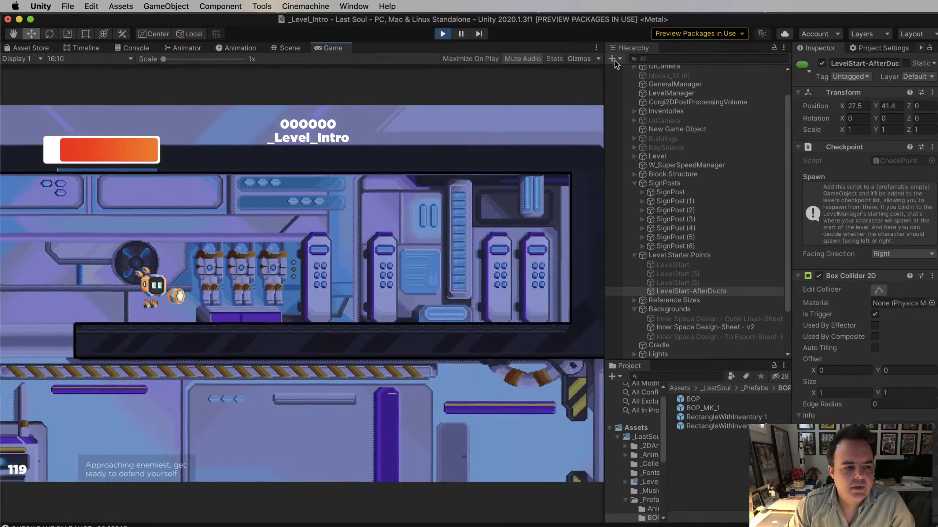
key(Right)
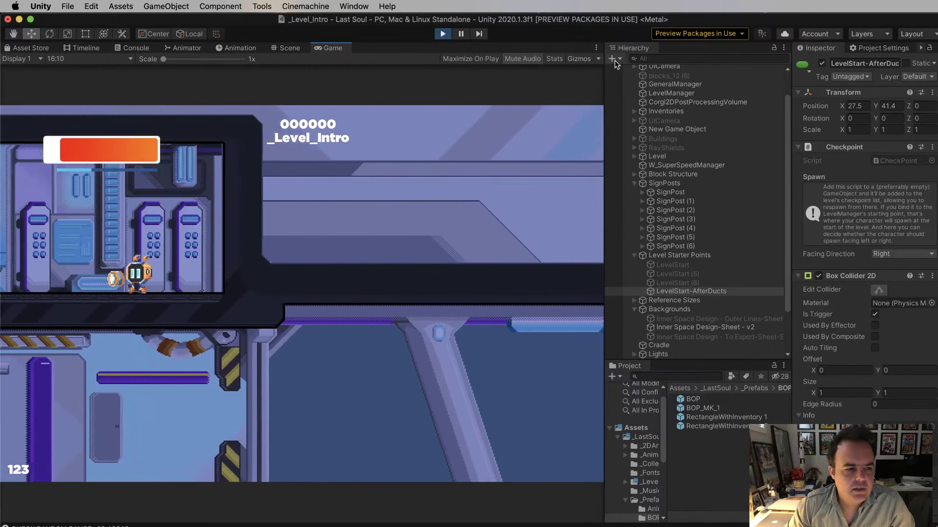
key(Left)
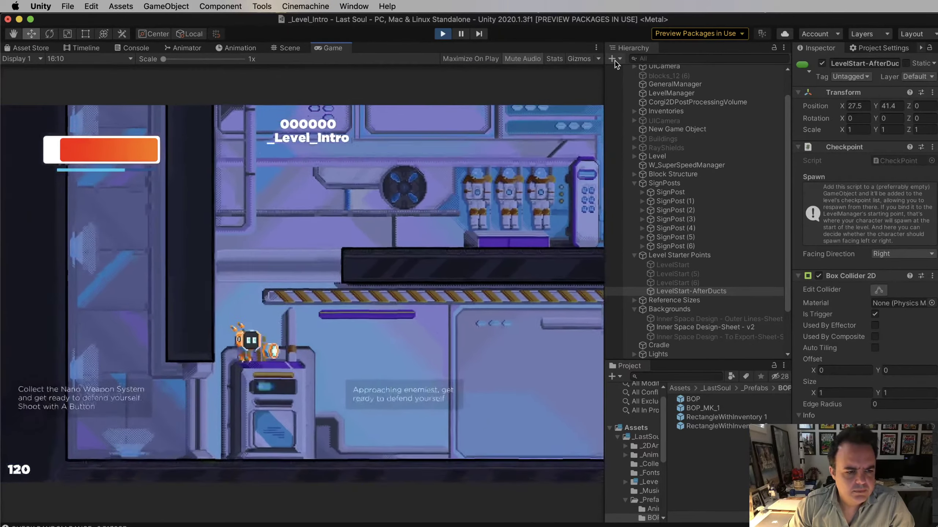
key(Left)
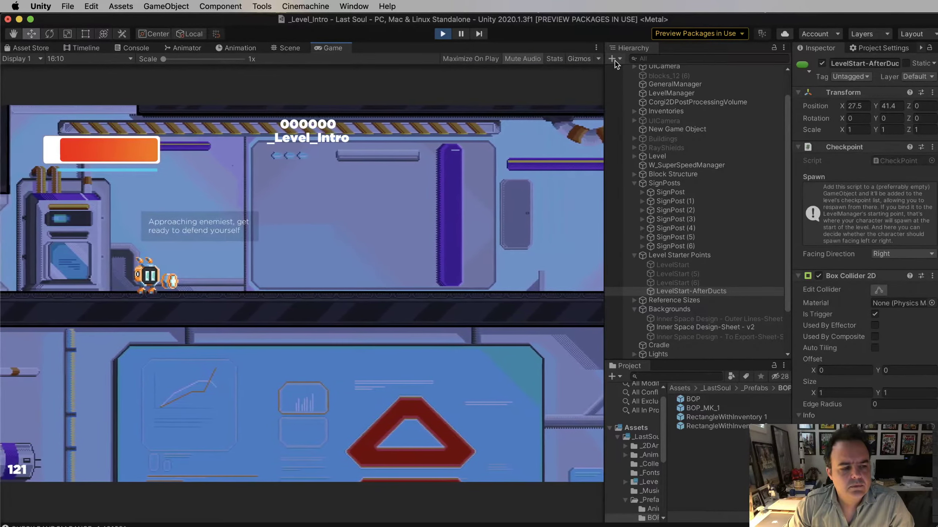
key(Right)
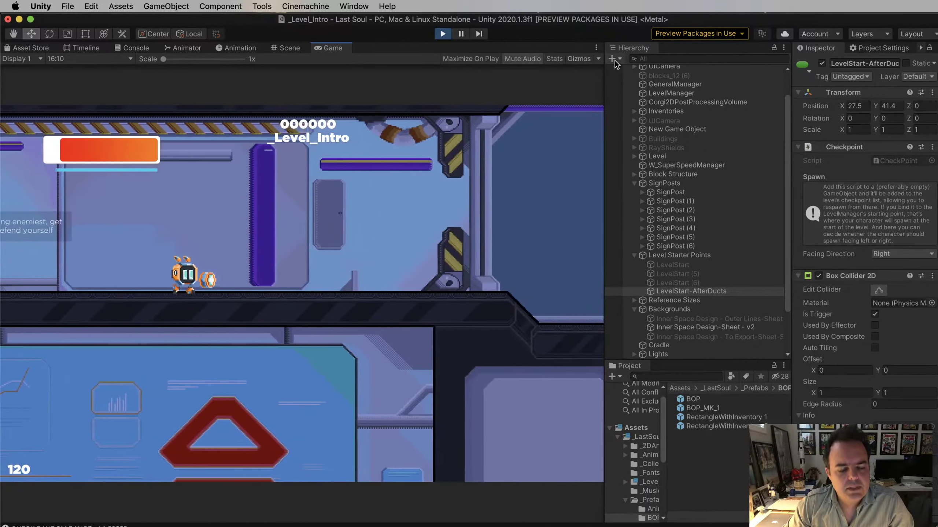
key(Right)
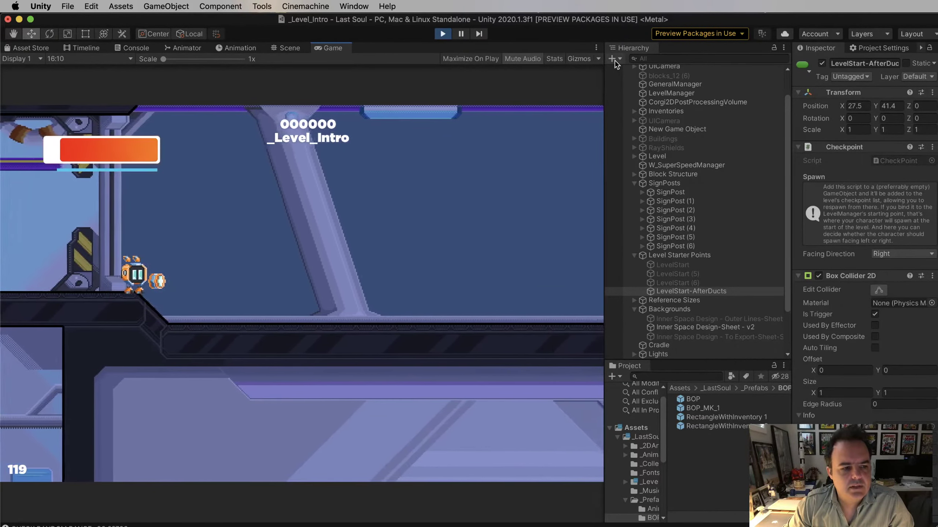
key(Right)
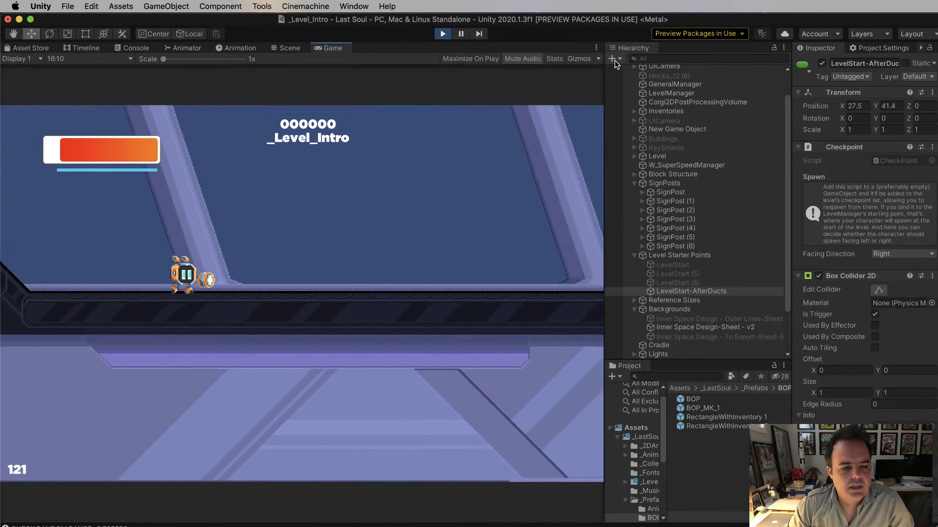
key(Right)
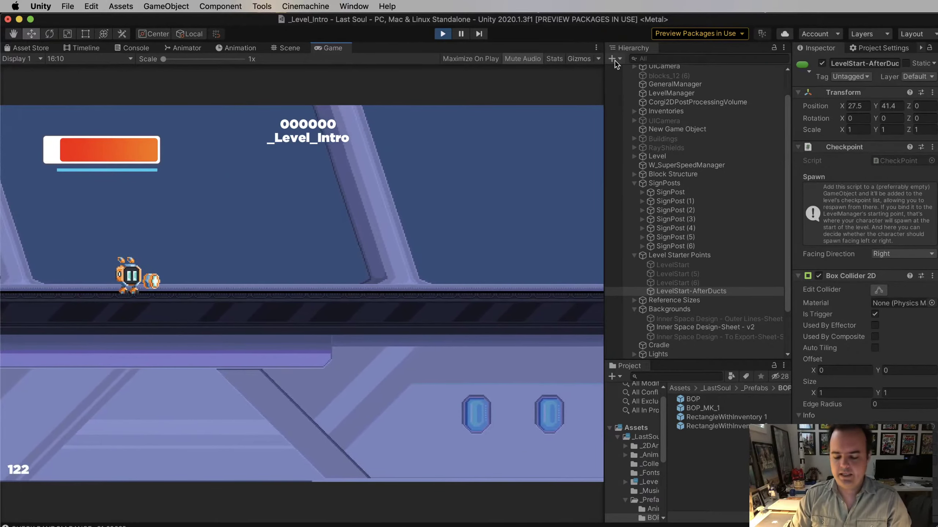
key(Right)
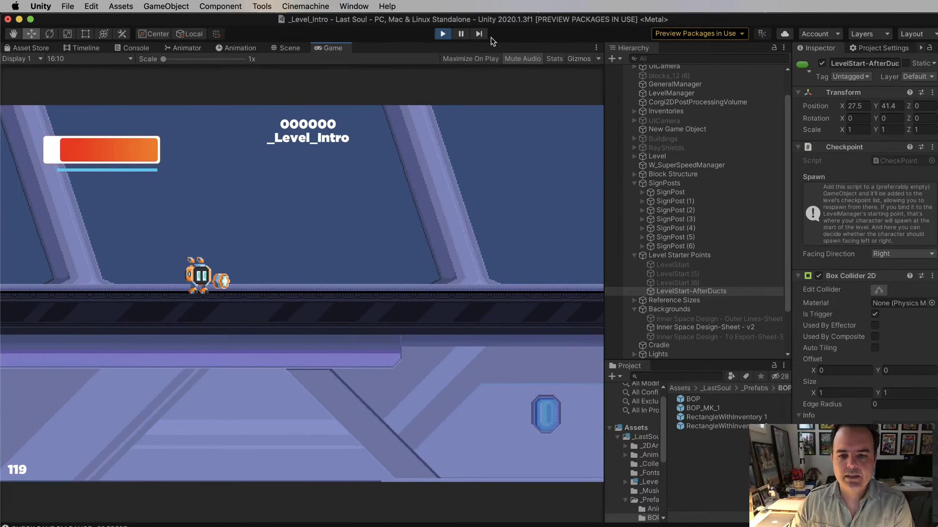
click(444, 33)
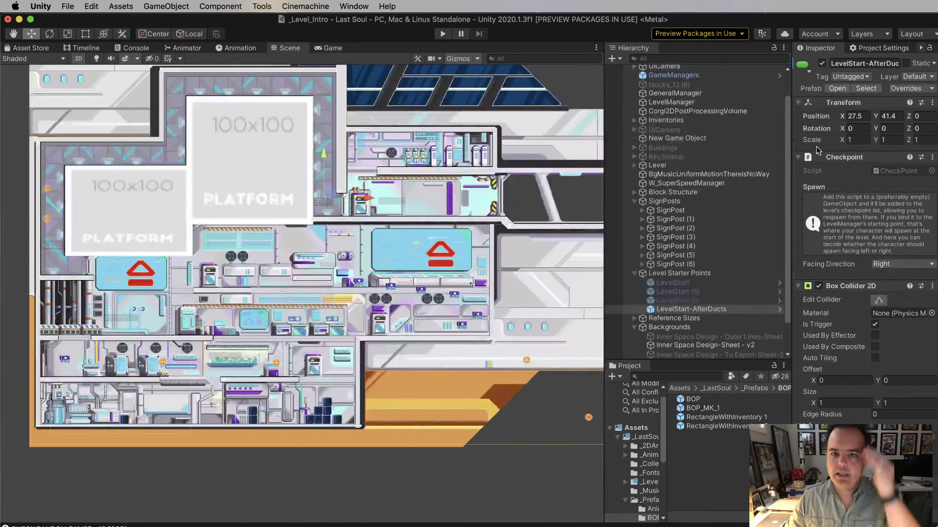
Publish the changes to Collaborate with the summary 'Update on all Platforms - Not tested yet.'
click(761, 33)
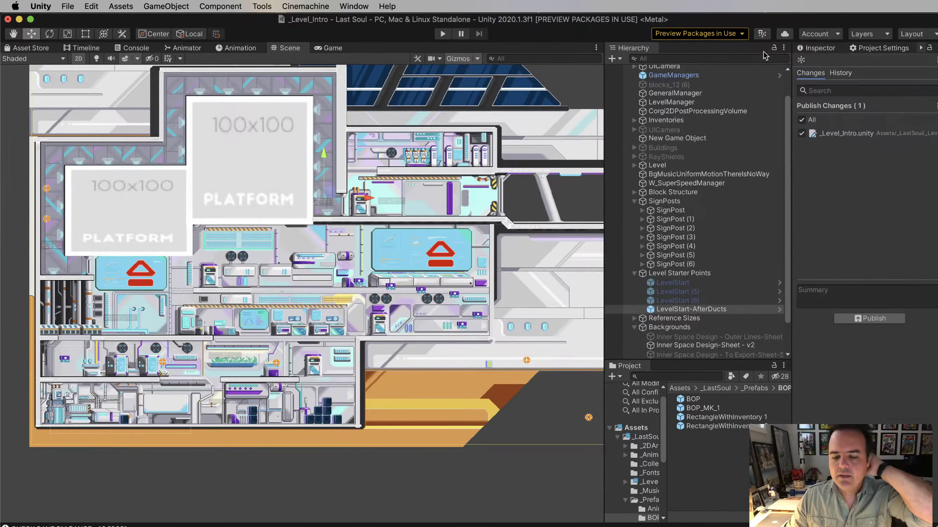
click(834, 293)
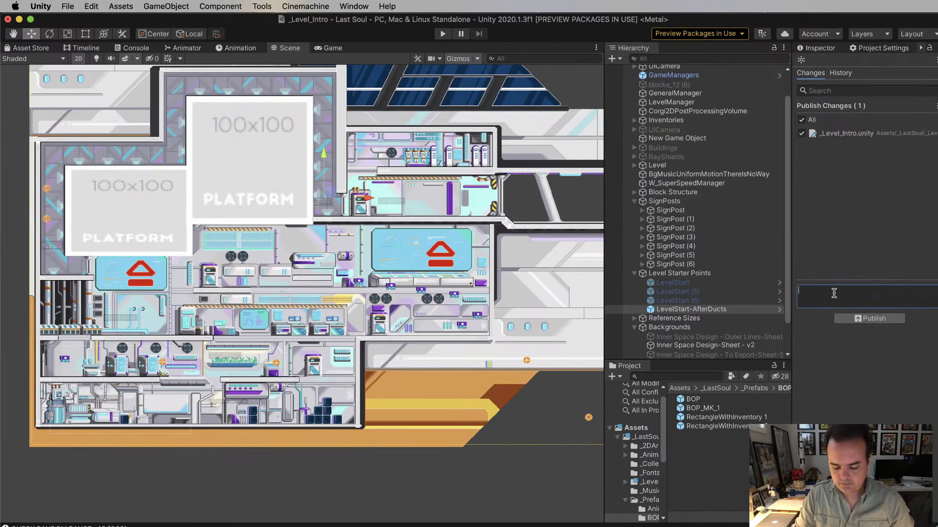
text(UJpd)
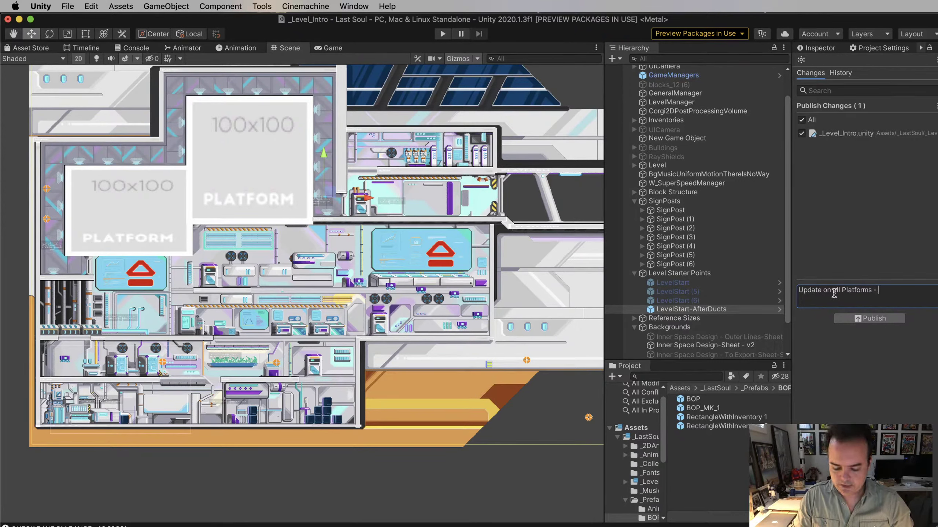
text(Not tested yet.)
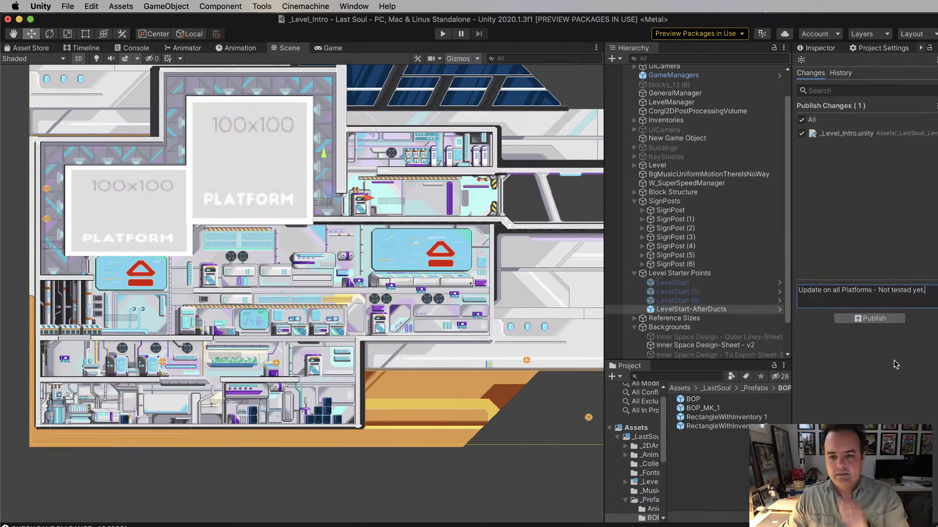
click(863, 318)
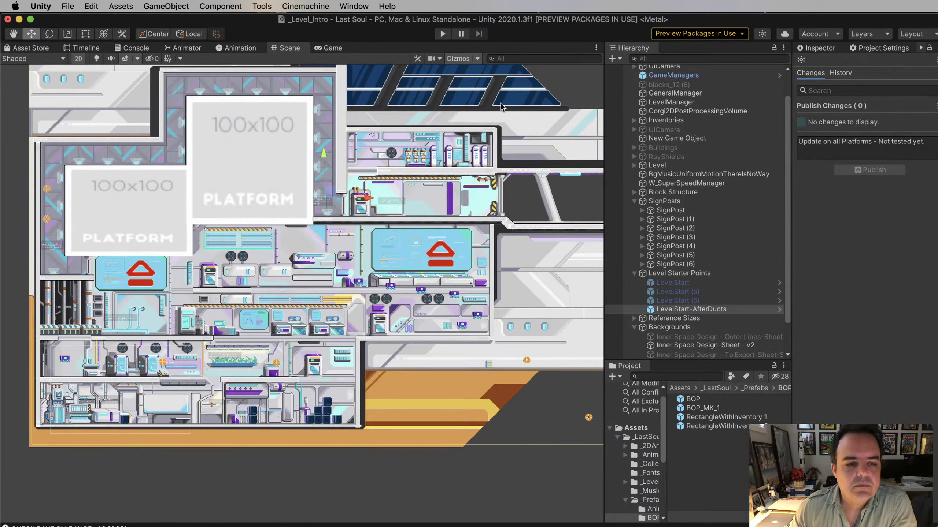
Enter Play mode and walk the character right through the ducts
click(442, 34)
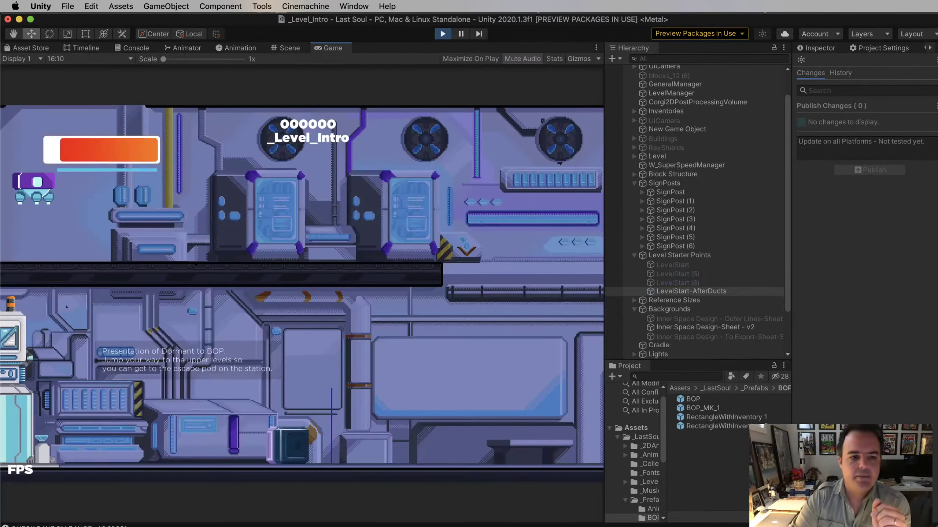
key(Right)
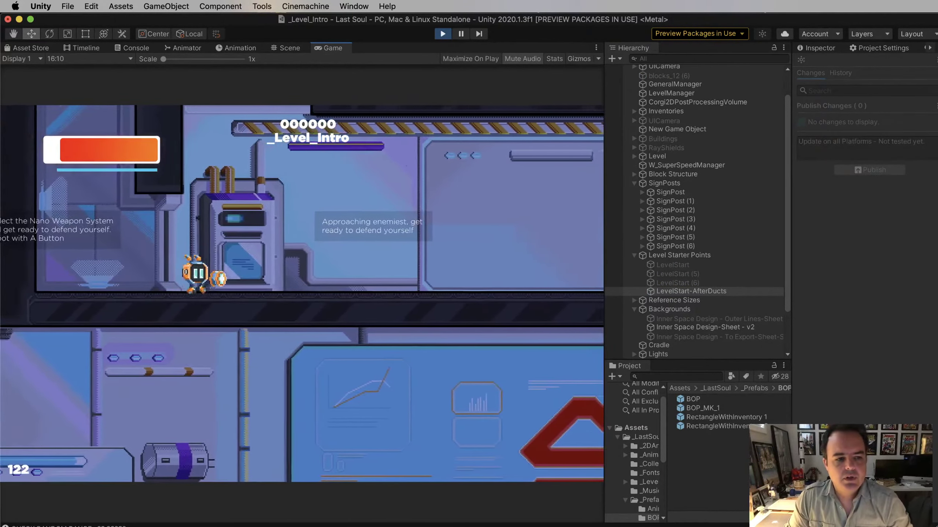
key(Right)
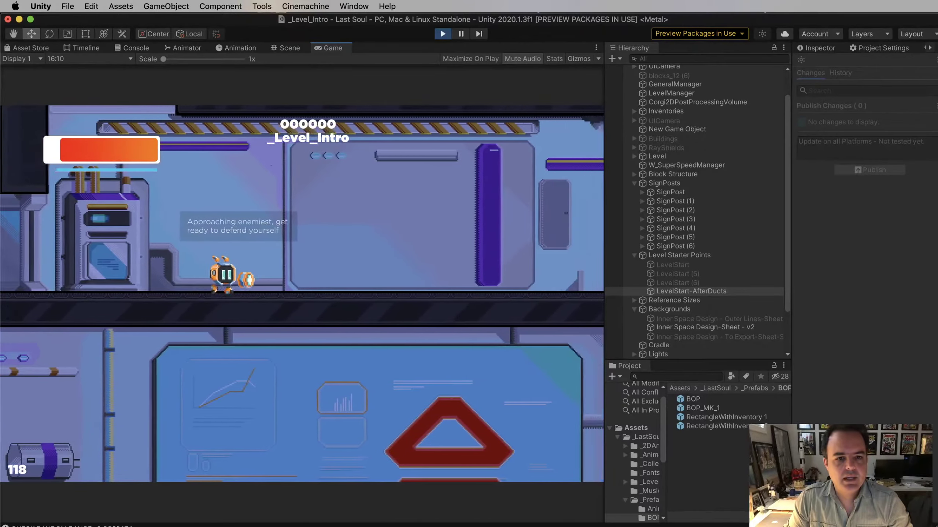
key(Right)
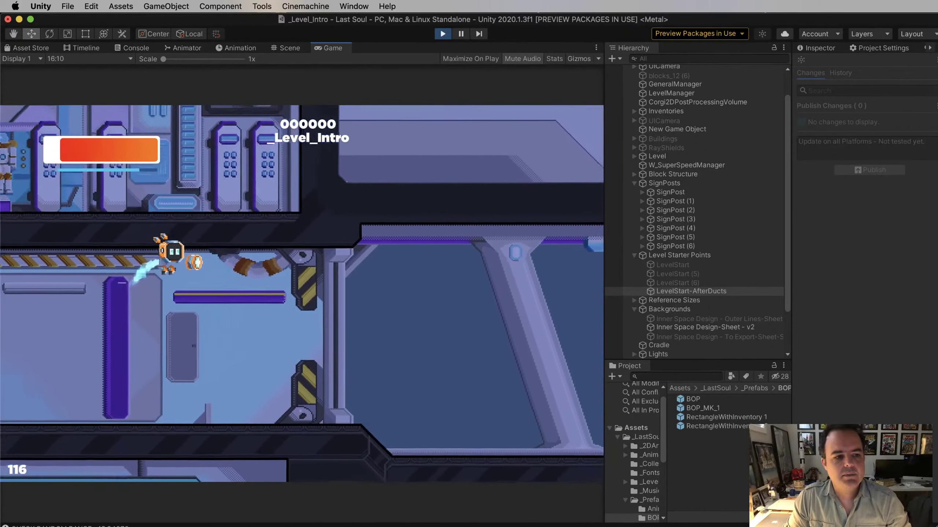
key(Right)
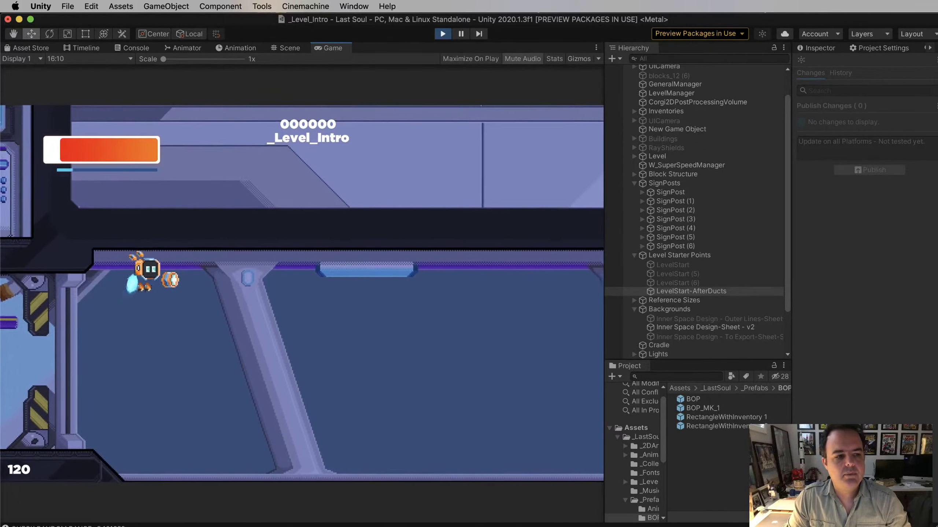
key(Right)
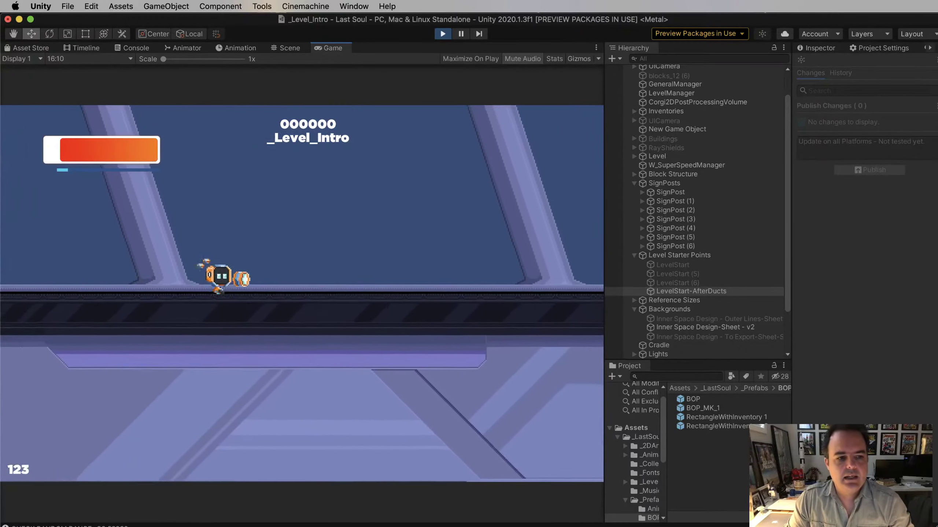
key(Right)
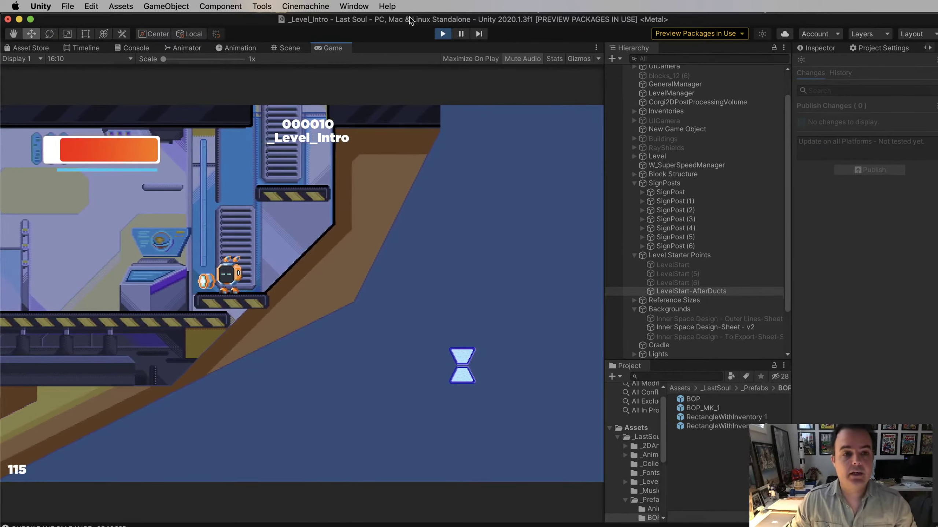
Exit Play mode to return to the _Level_Intro scene editor
click(442, 35)
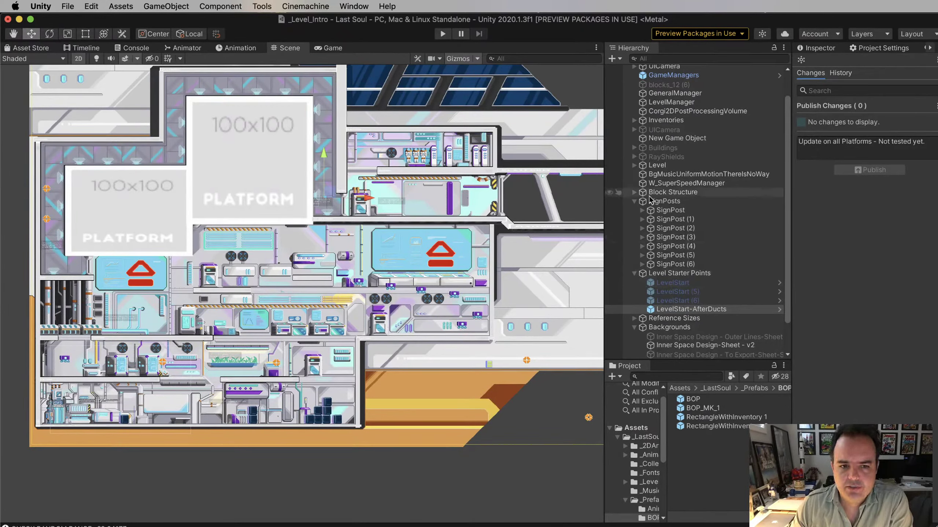
click(442, 34)
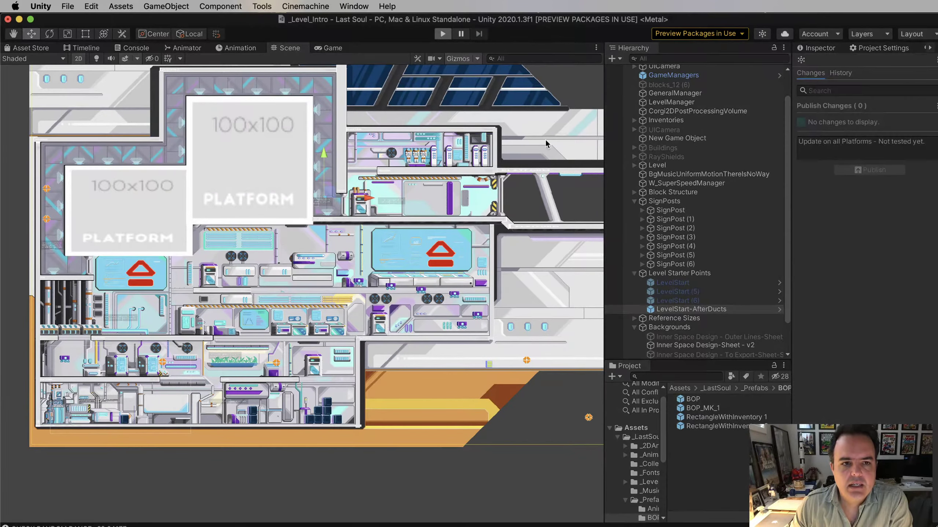
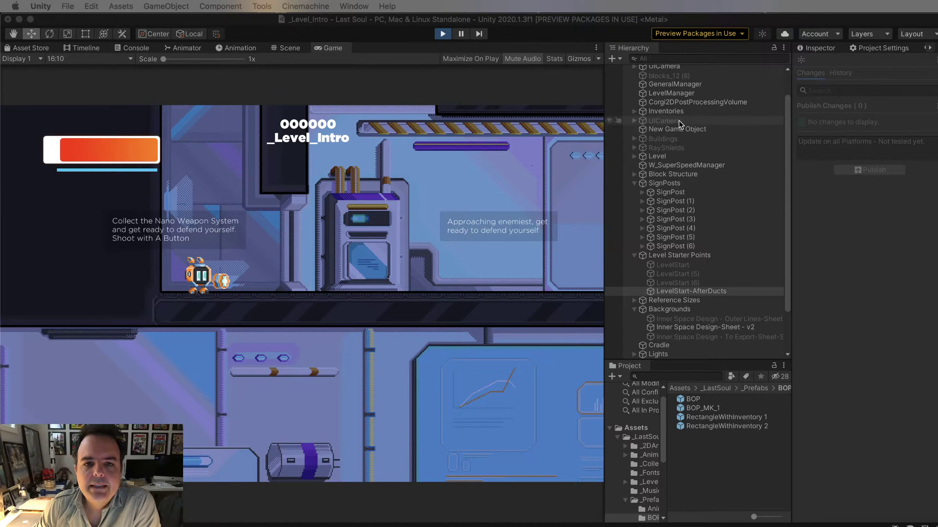
Select the Main Camera in the Hierarchy and show its Inspector component settings
scroll(678, 120, up, 2)
click(665, 86)
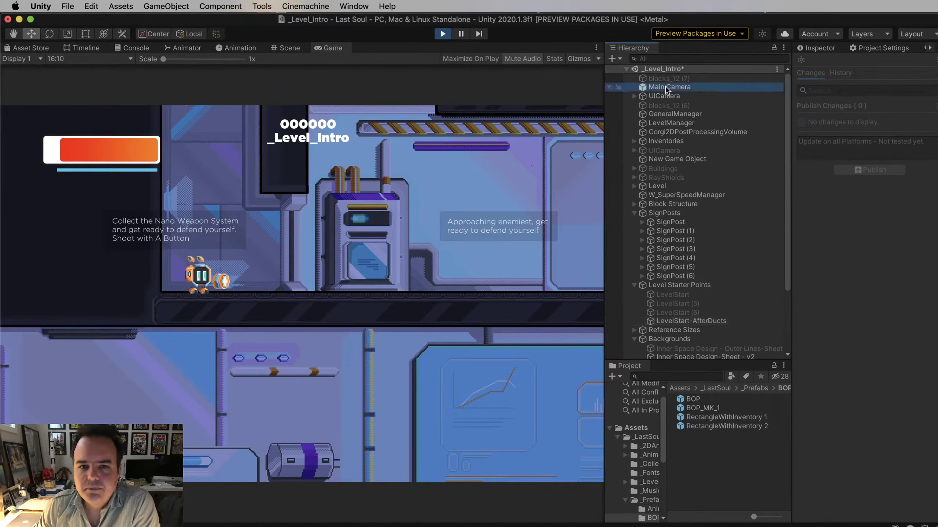
click(823, 48)
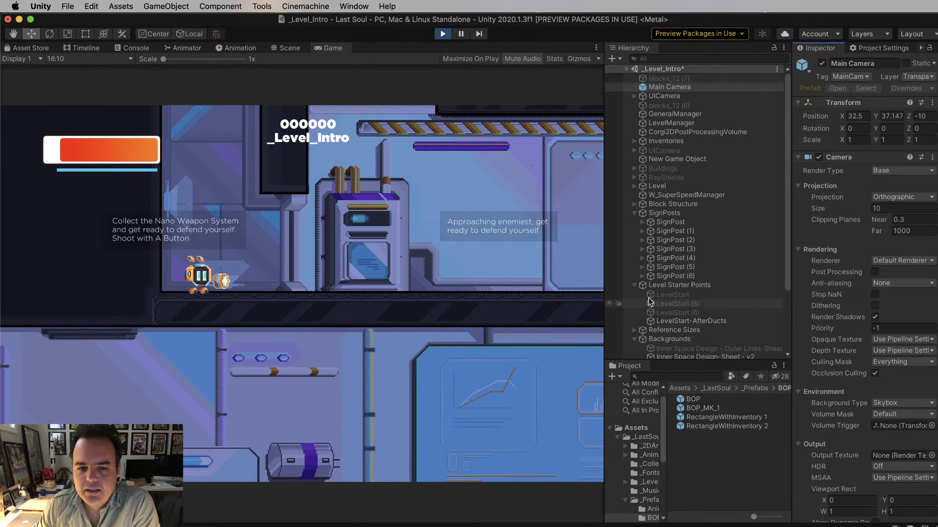
Drag the panel dividers to widen the Inspector for the camera's properties
mouse_move(604, 271)
mouse_down()
mouse_move(521, 265)
mouse_move(609, 265)
mouse_up()
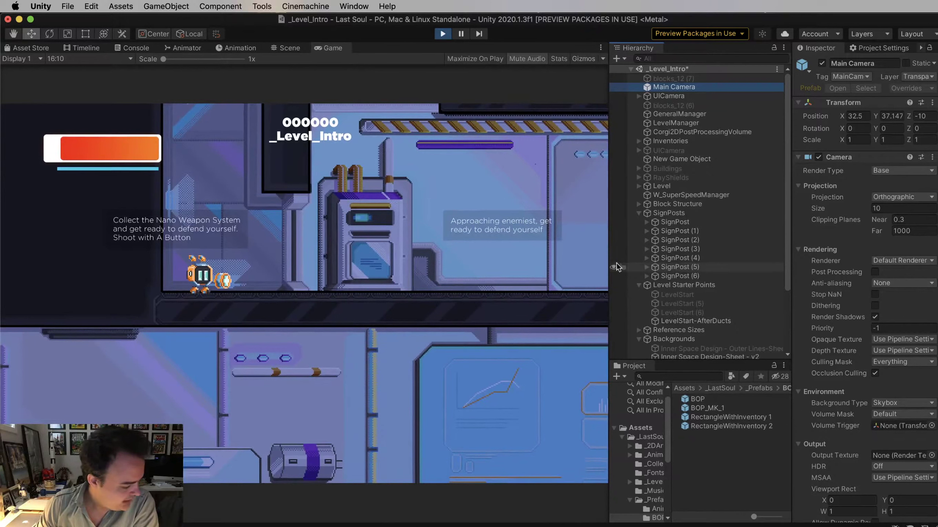
click(790, 316)
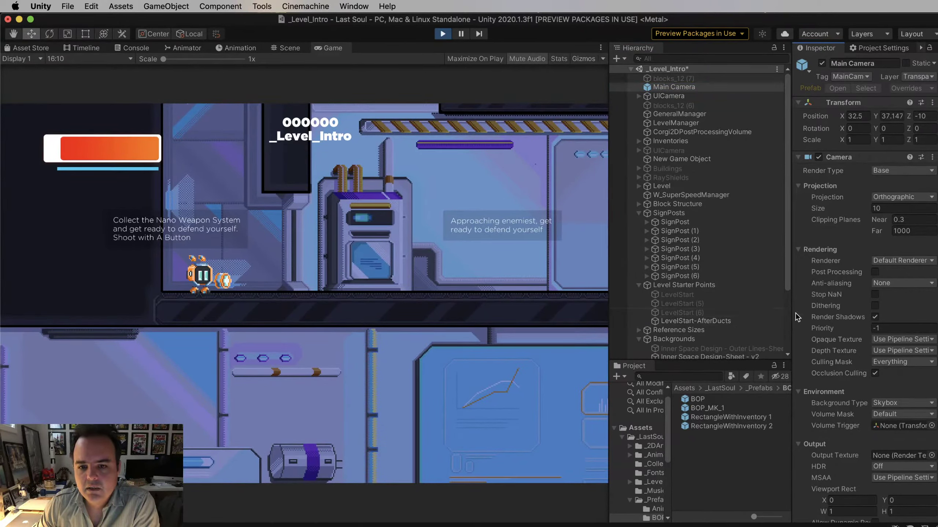
drag(789, 314, 739, 314)
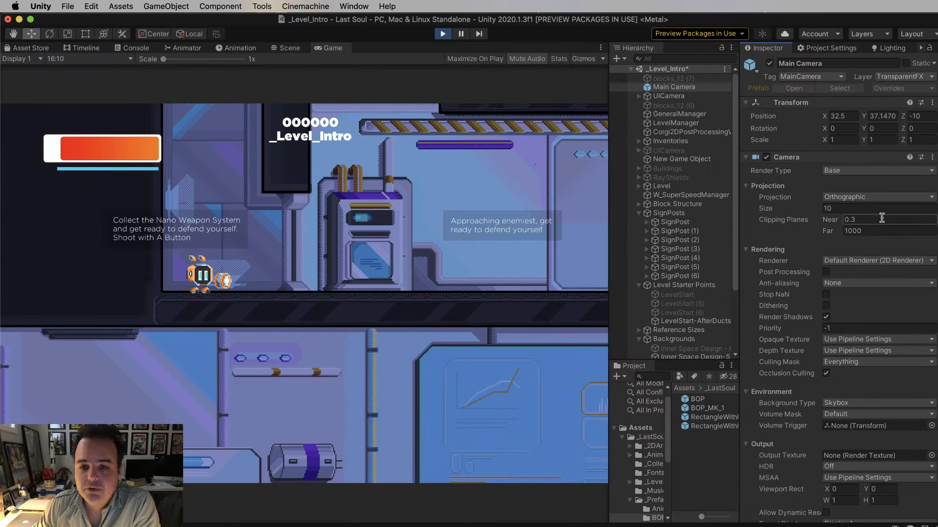
Keep the camera projection Orthographic and scroll down to the Camera Controller's offset and zoom fields
click(854, 197)
click(856, 196)
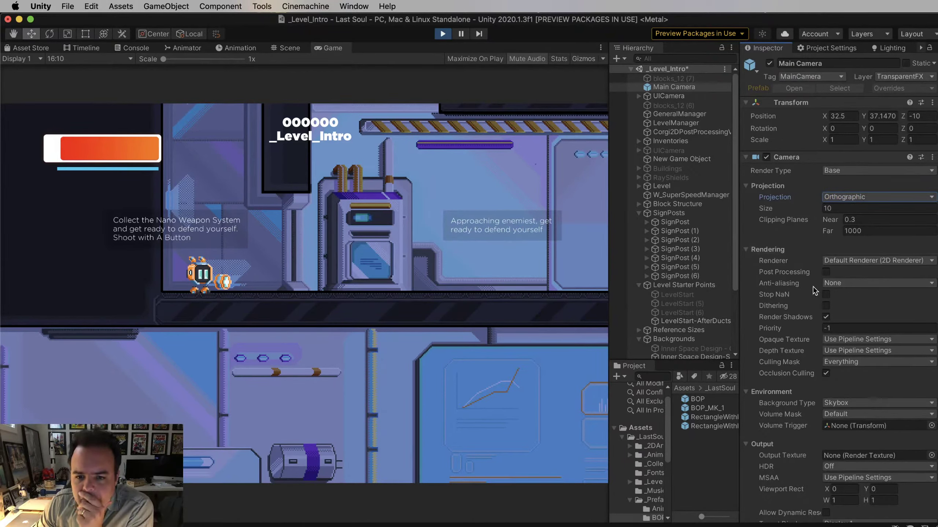
scroll(813, 287, down, 5)
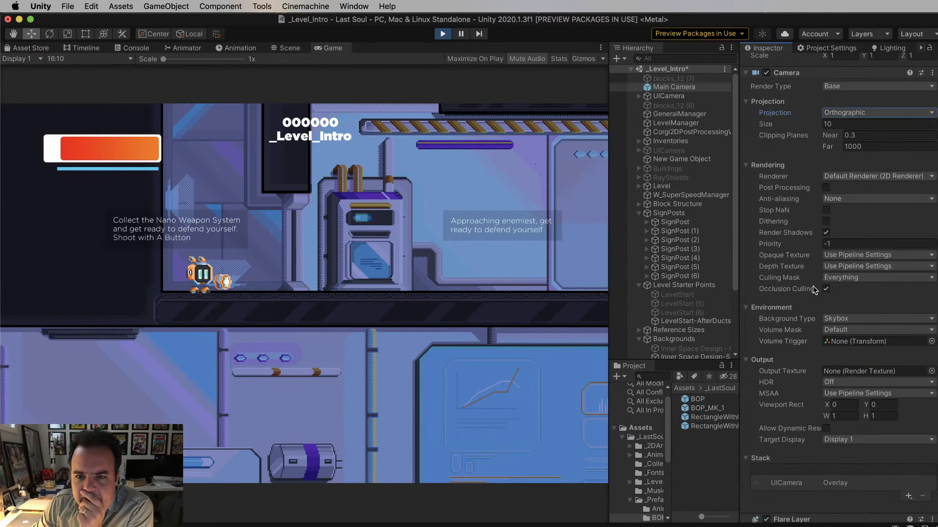
scroll(814, 290, up, 4)
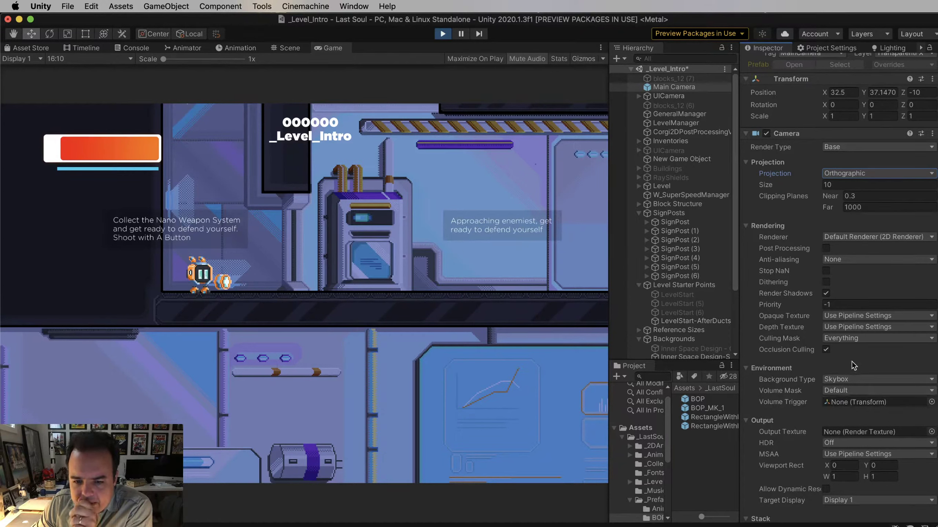
scroll(852, 362, down, 2)
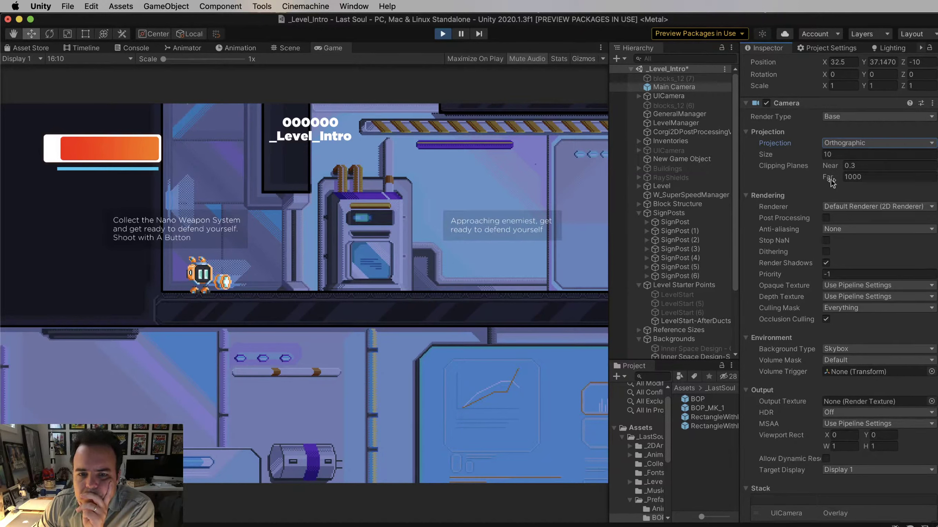
scroll(816, 328, down, 10)
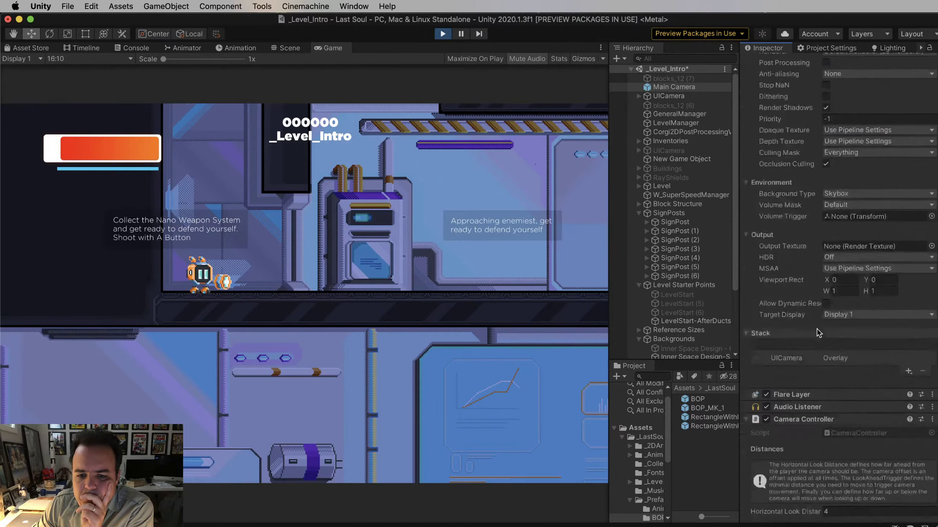
scroll(801, 394, down, 3)
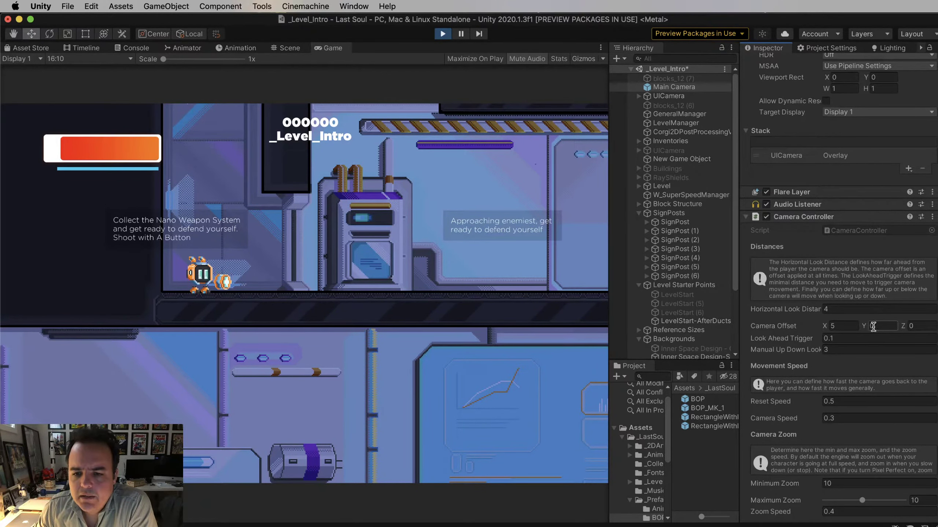
Raise Camera Offset Y to 6.3, then run and jump the character onto the machine and platform
drag(866, 327, 899, 328)
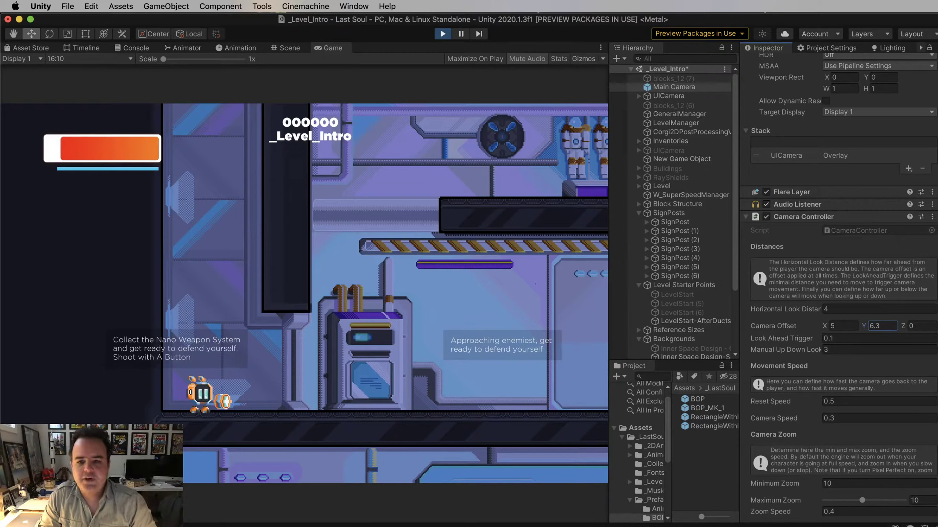
key(Right)
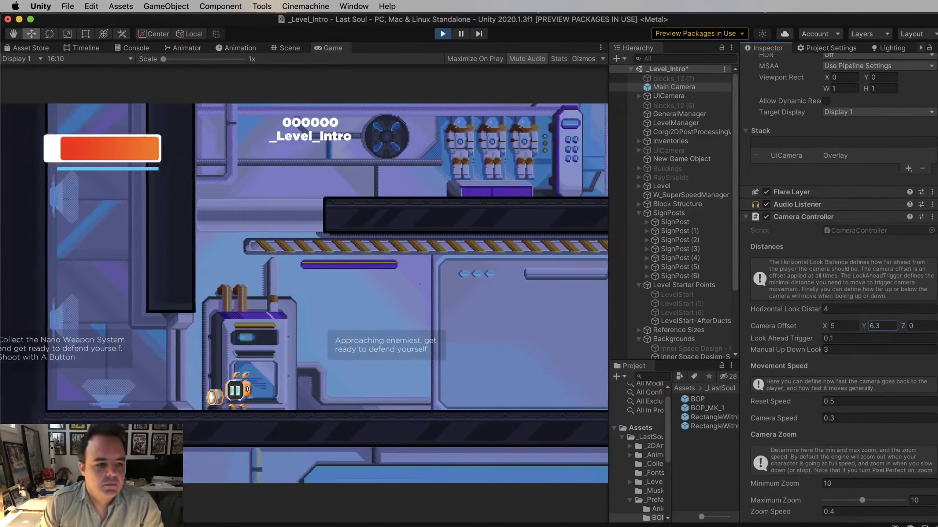
key(space)
key(space)
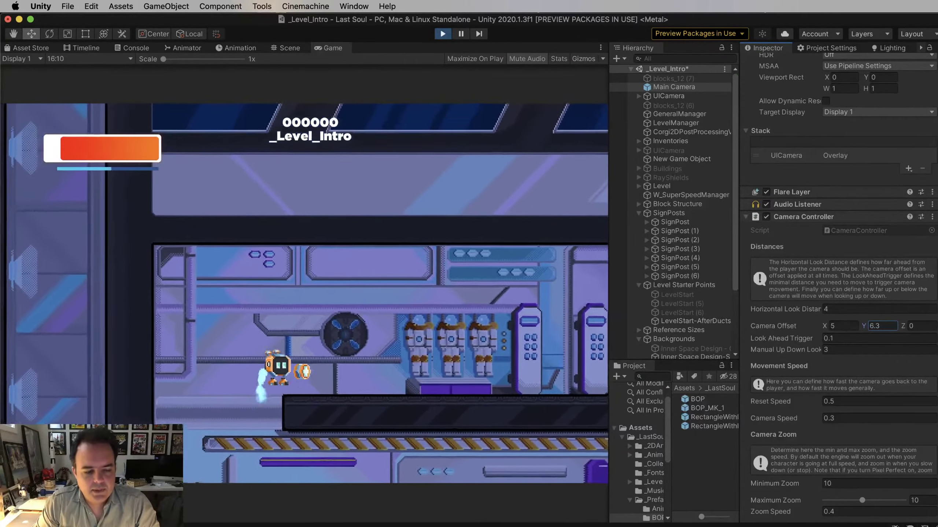
key(Right)
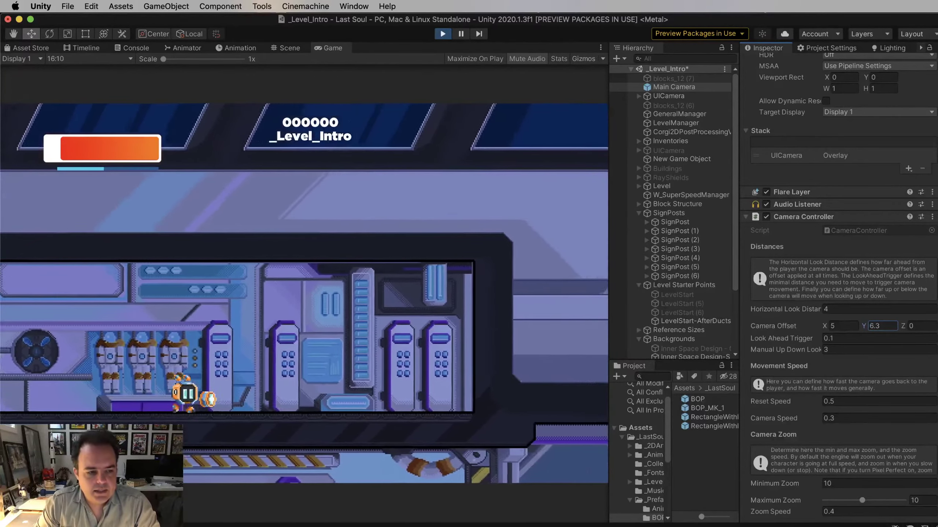
key(Left)
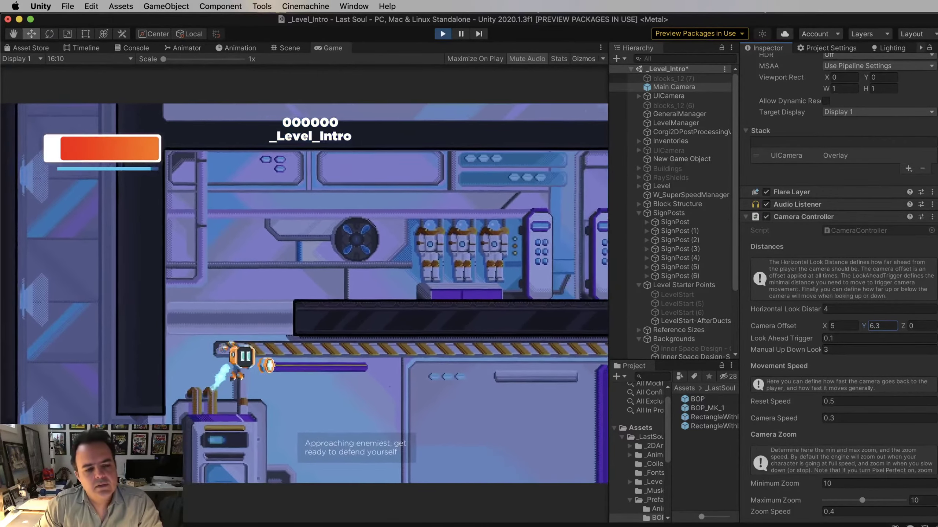
key(space)
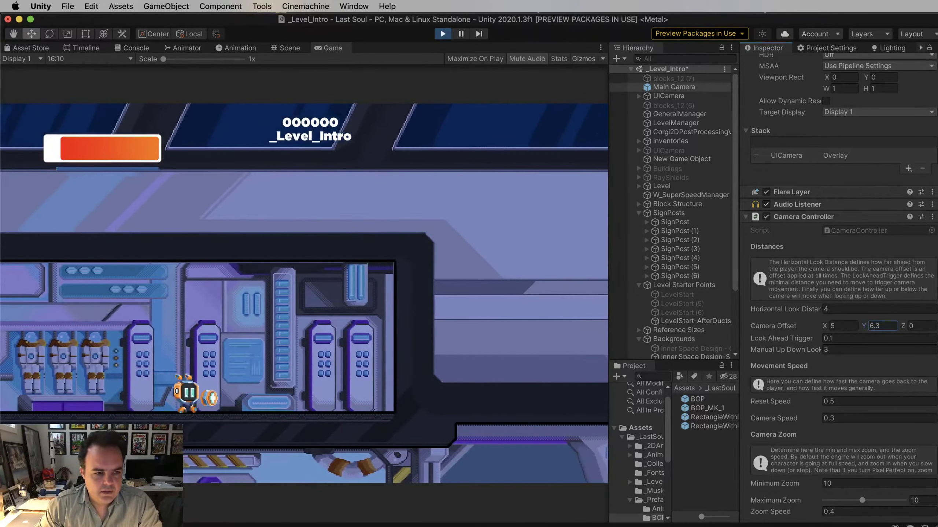
Walk the character left, drop down, and jump onto the striped platform and dark block
key(Left)
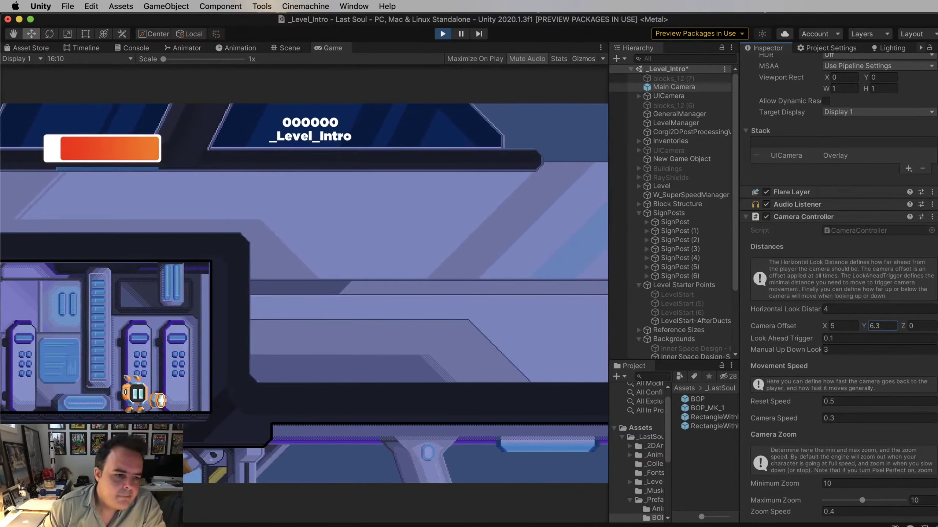
key(Left)
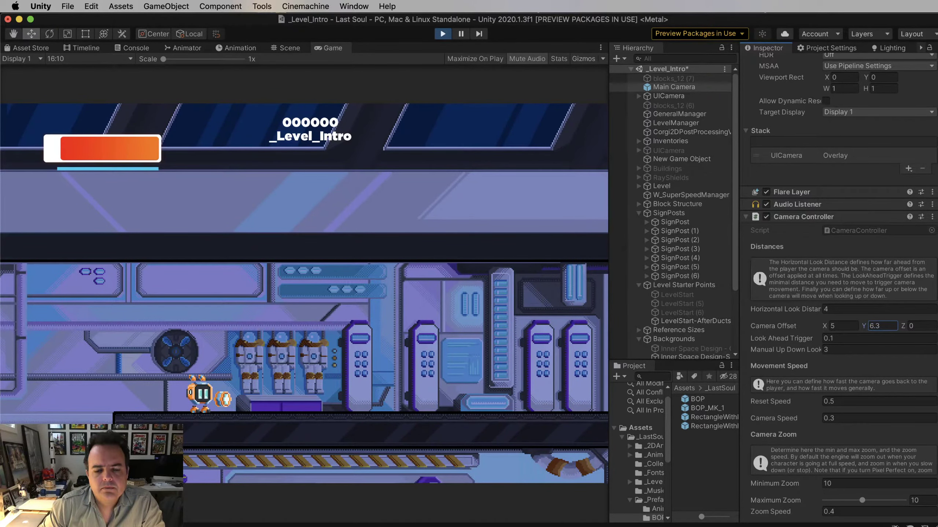
key(Right)
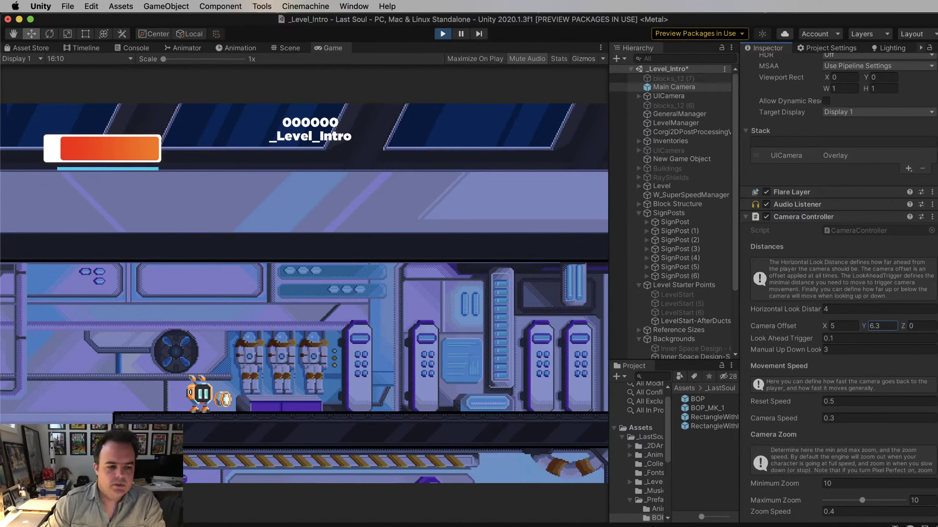
key(Left)
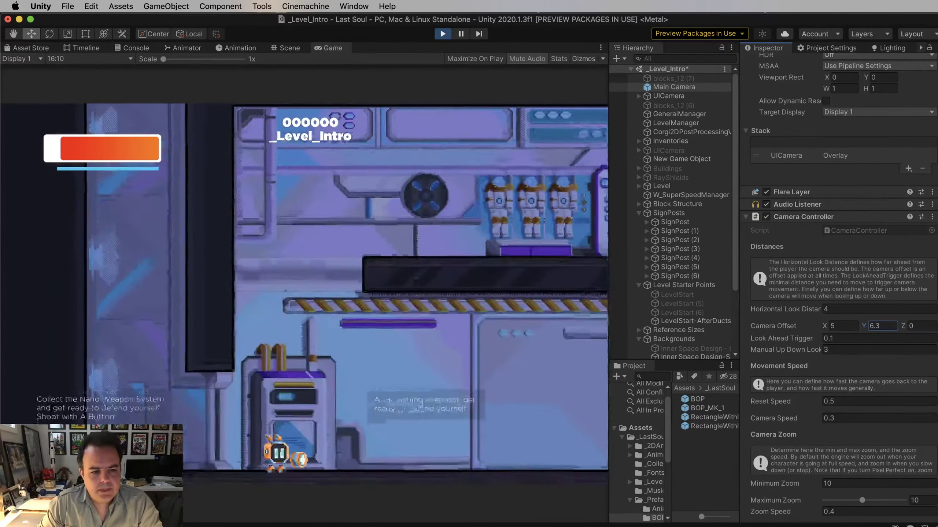
key(Left)
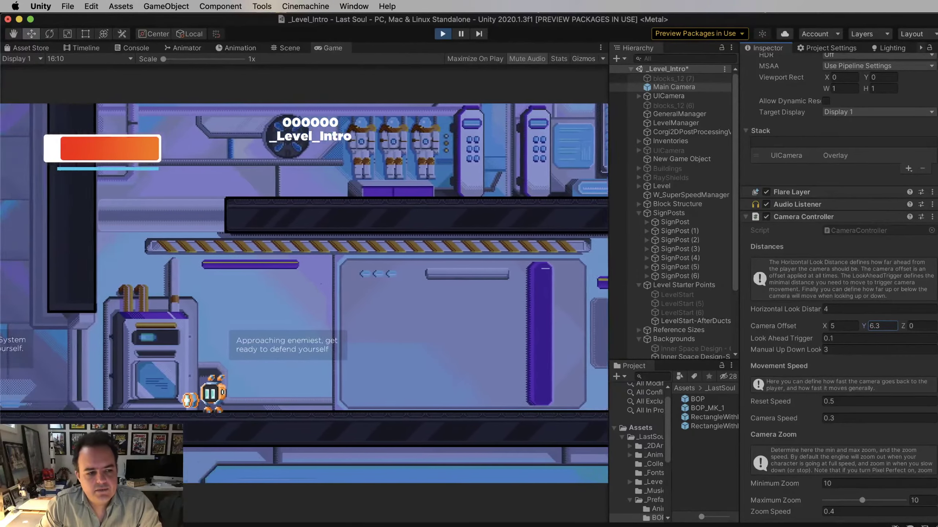
key(space)
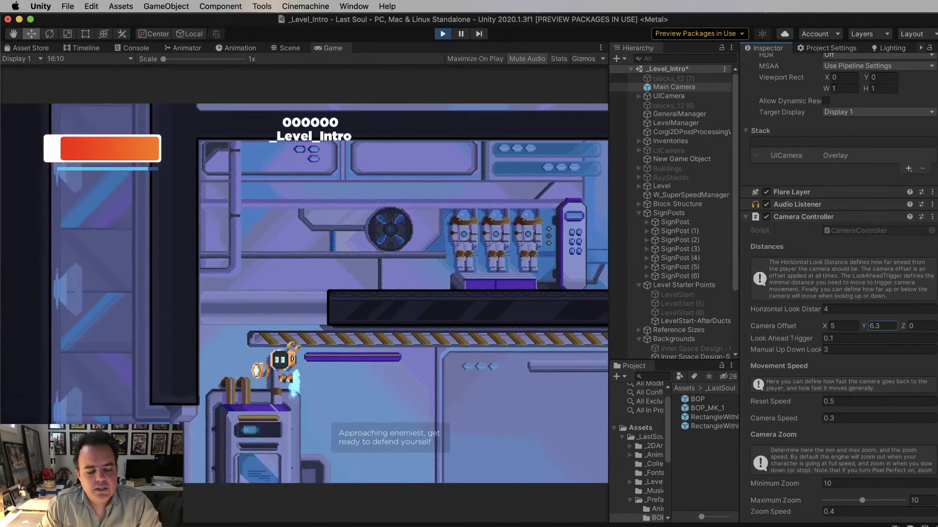
key(Right)
key(space)
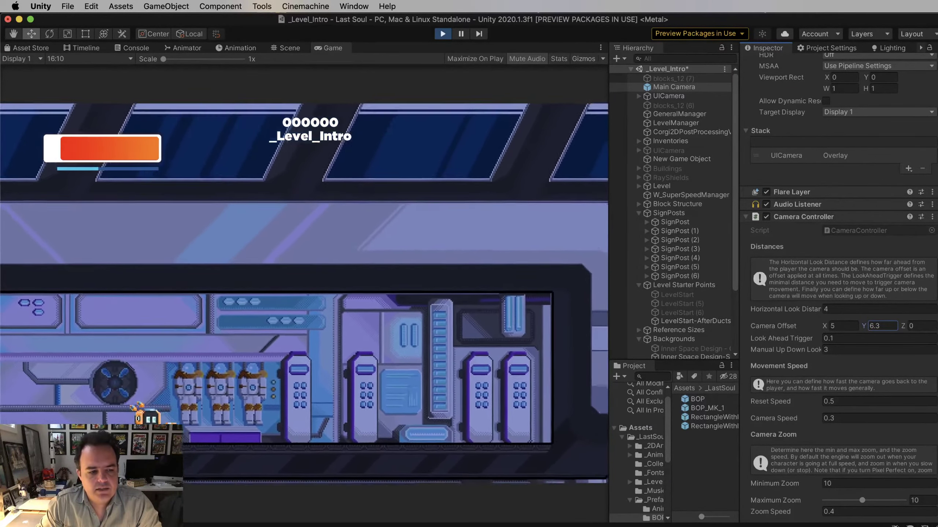
key(Left)
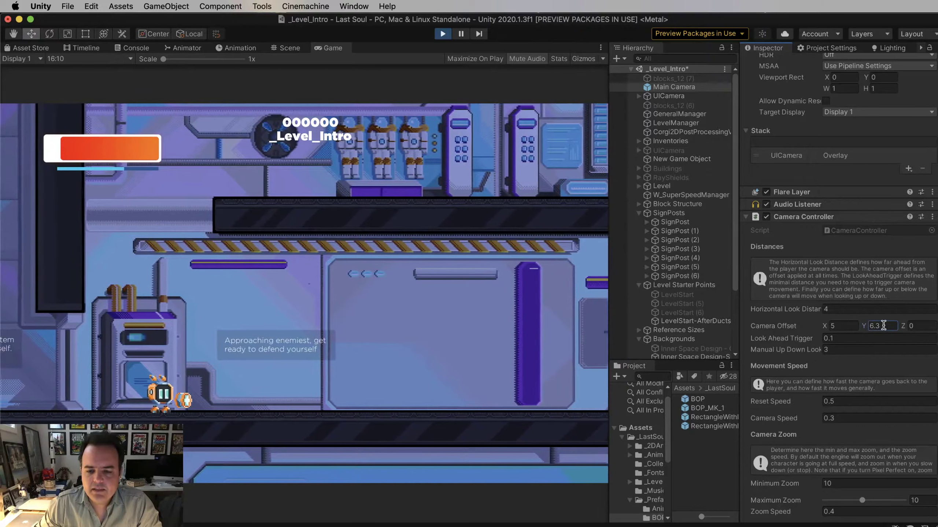
Change the Camera Offset Y value to 5
click(870, 325)
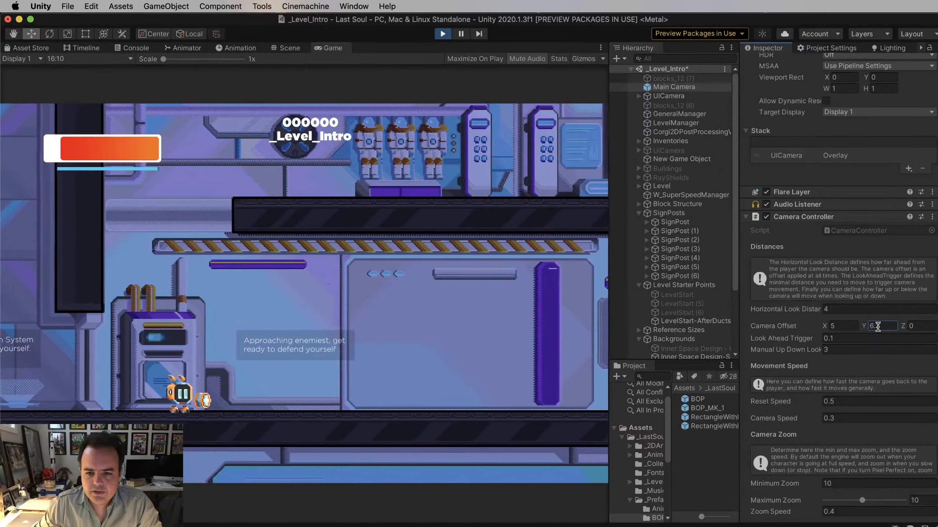
text(5)
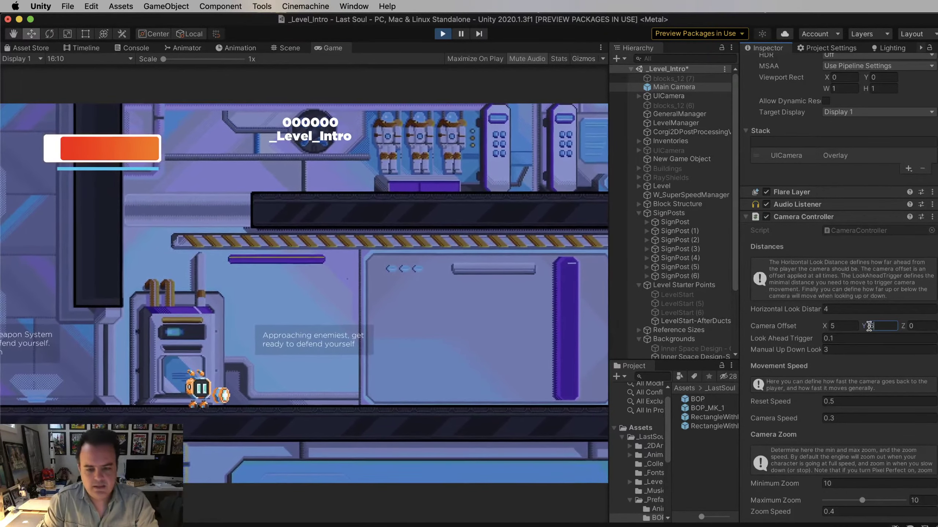
key(Tab)
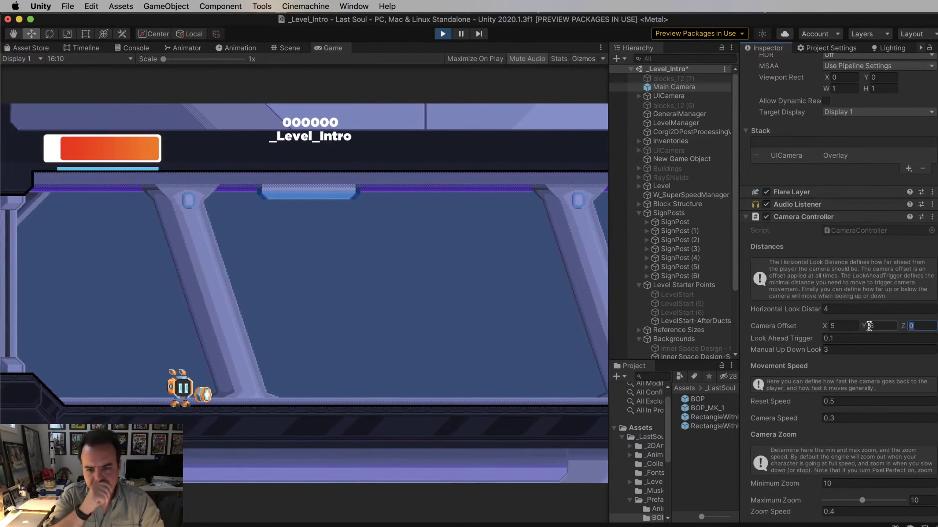
Enter 96 for Camera Offset Y and walk the character left and right to judge framing
click(884, 326)
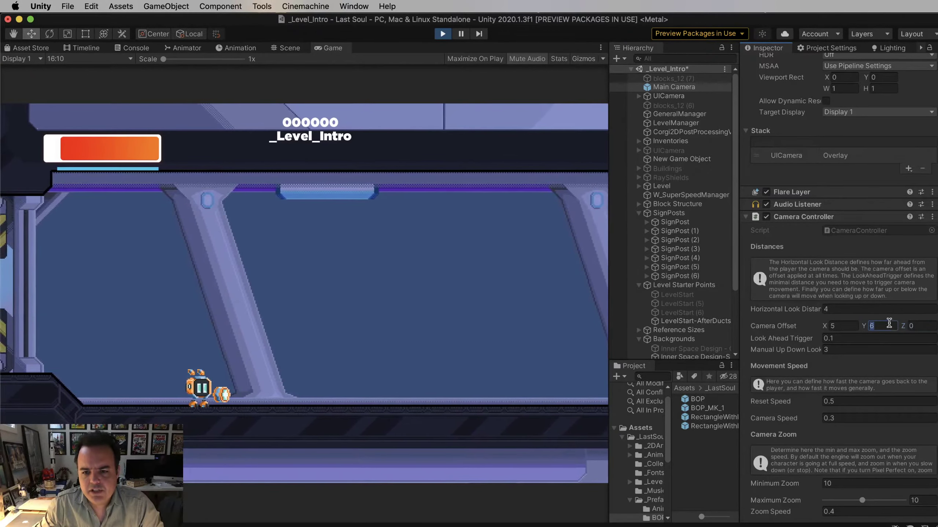
text(9)
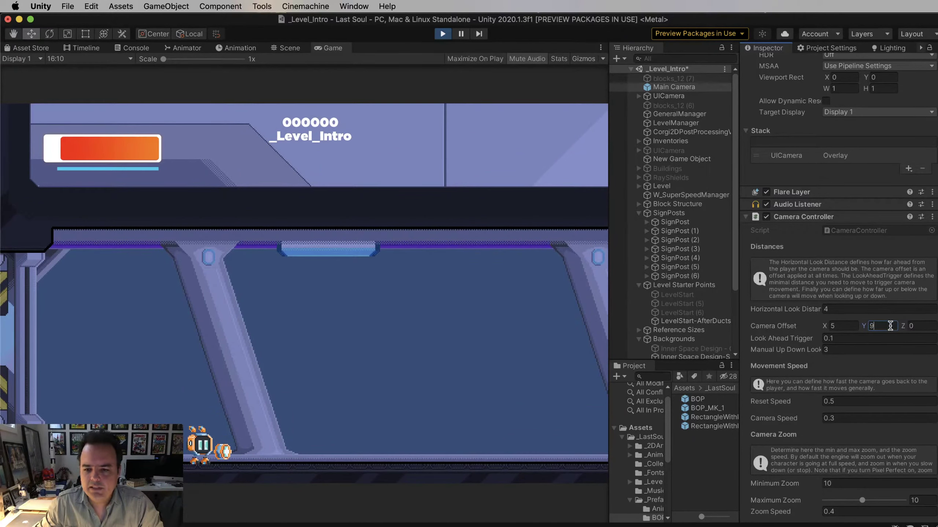
text(6)
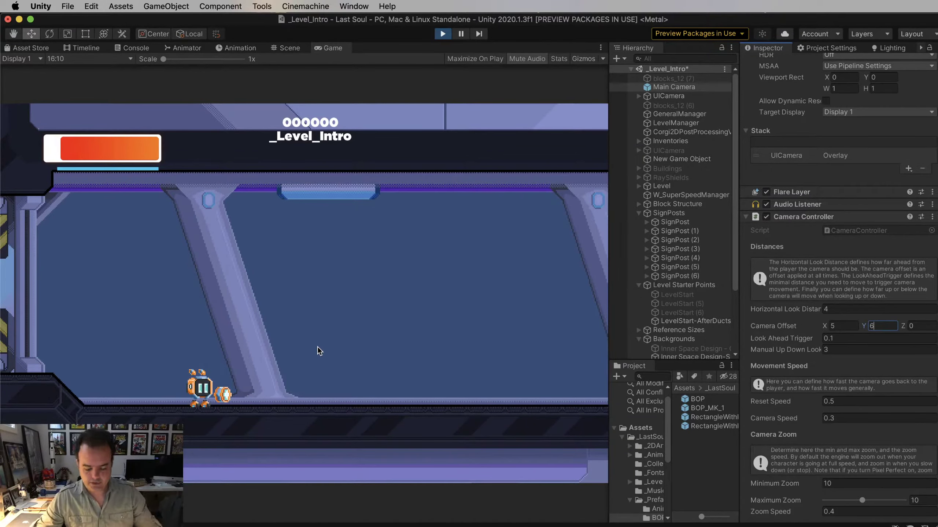
key(Left)
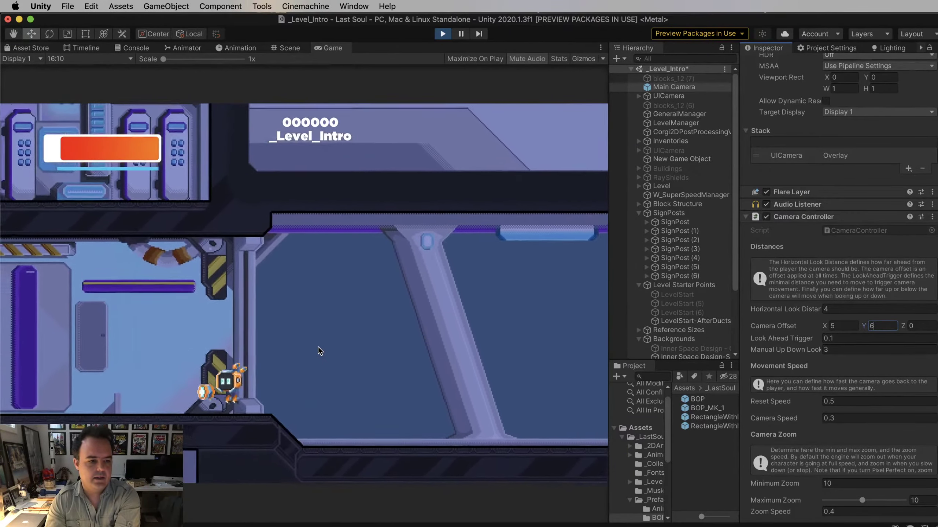
key(Left)
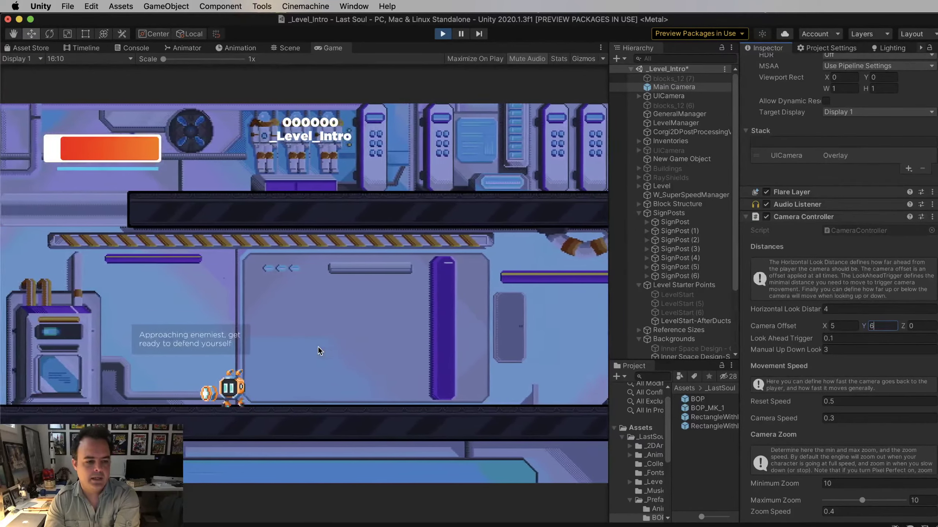
key(Right)
key(Left)
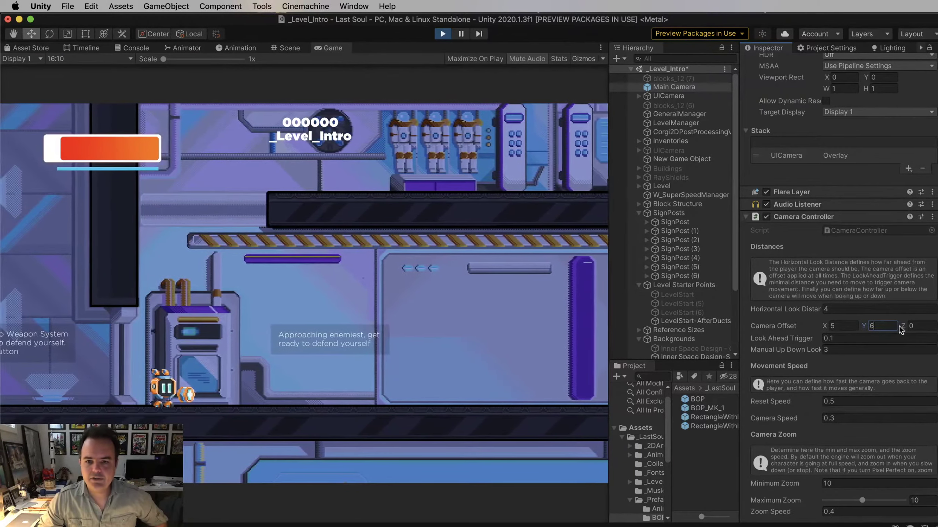
Set Camera Offset Y to 8 so the player sits low in the view
double_click(877, 326)
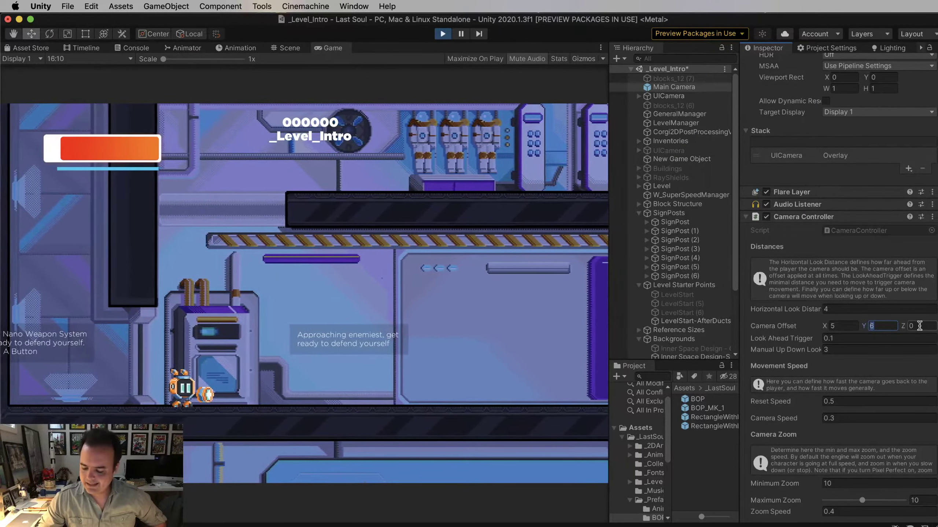
text(7)
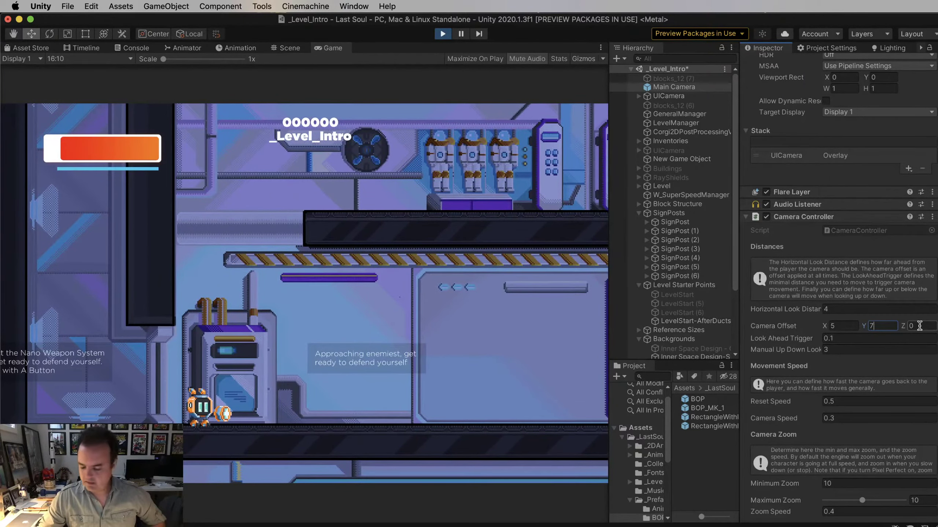
text(8)
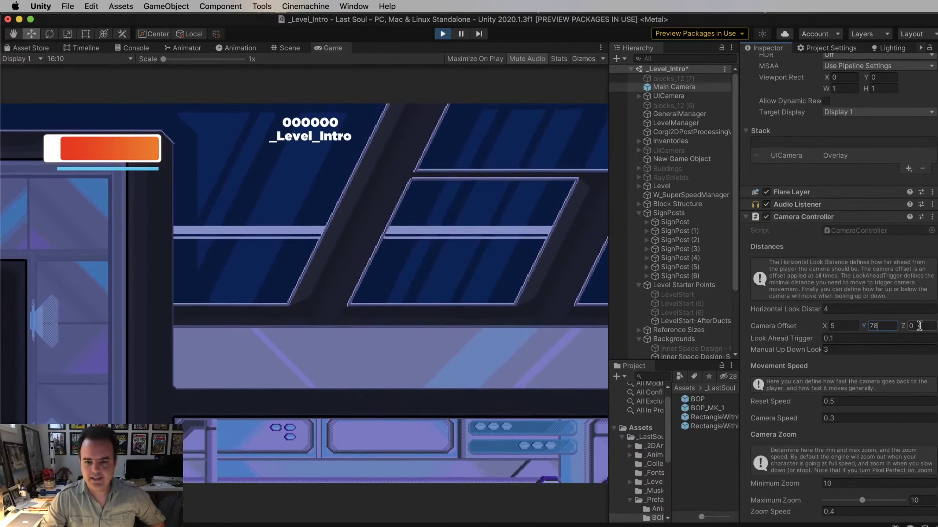
key(Left)
key(BackSpace)
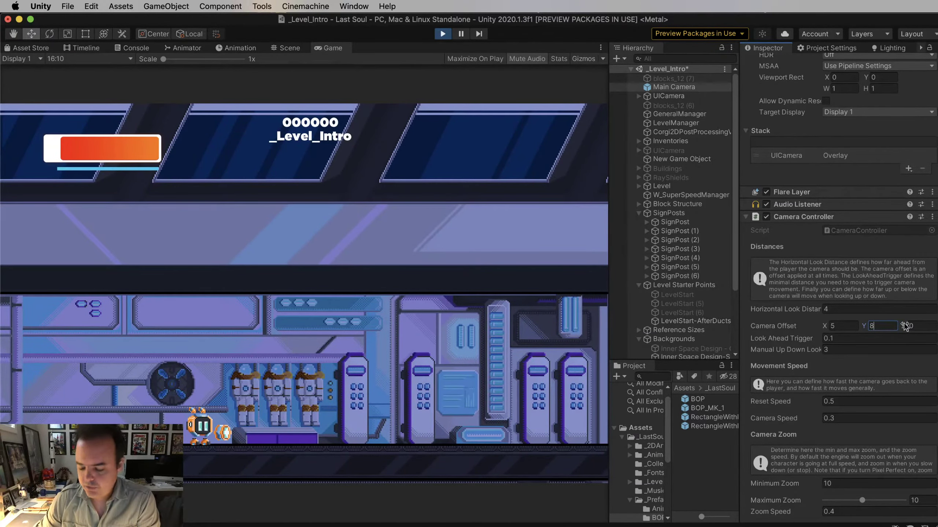
Try Camera Offset Y values of 0 and -2, then enter 6
key(BackSpace)
text(0)
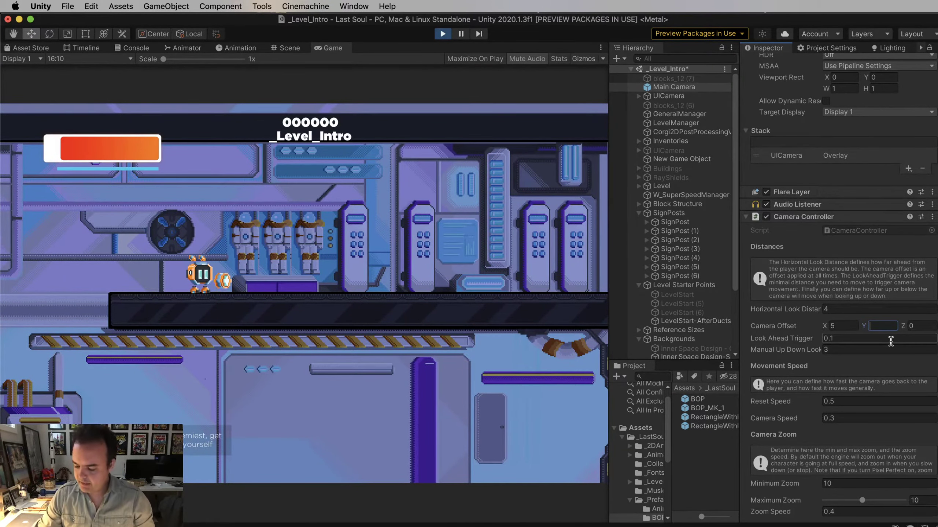
text(-2)
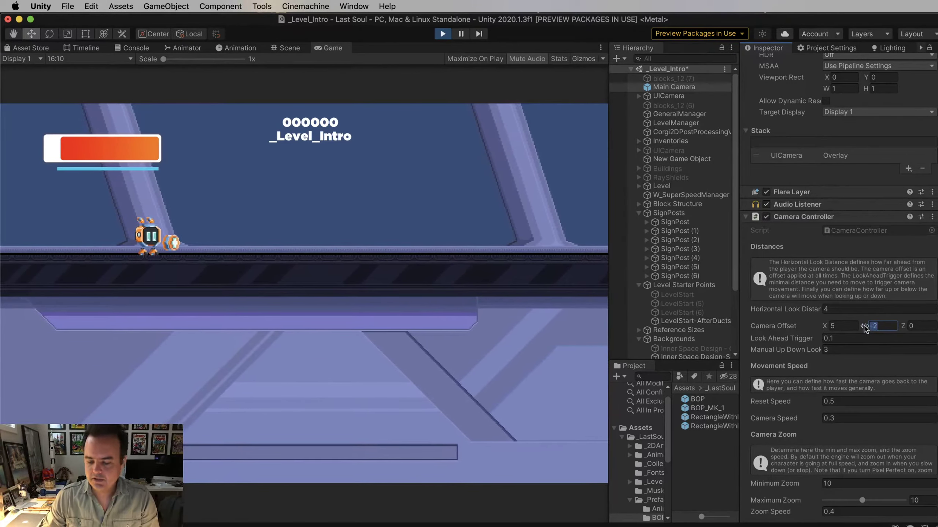
text(6)
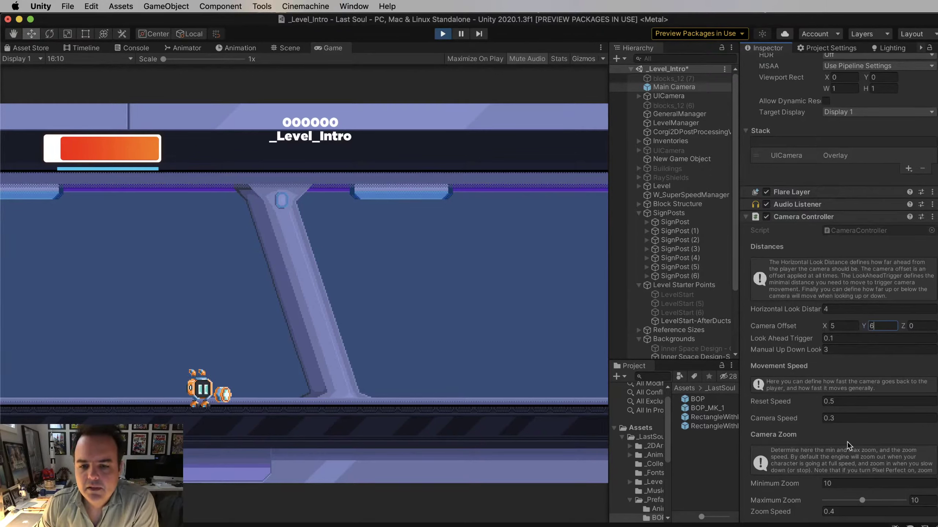
scroll(866, 403, down, 3)
scroll(865, 403, down, 5)
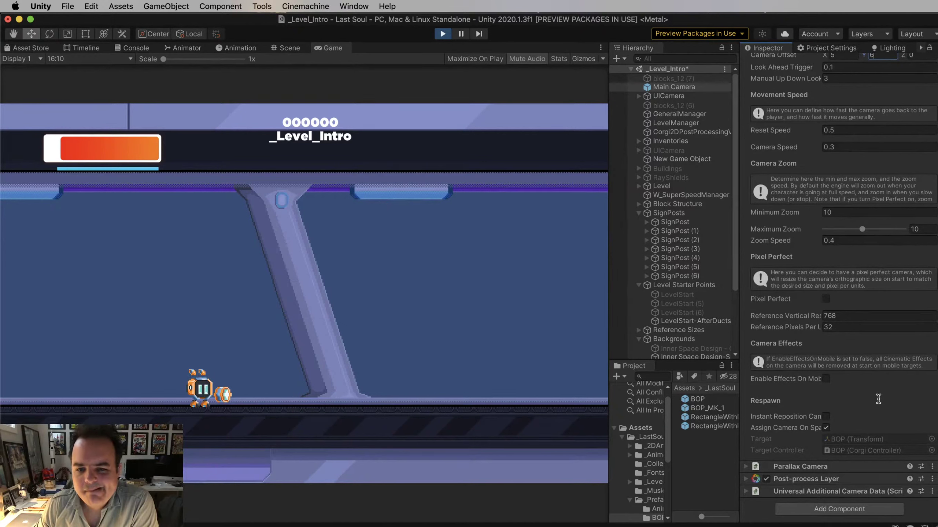
scroll(879, 398, up, 2)
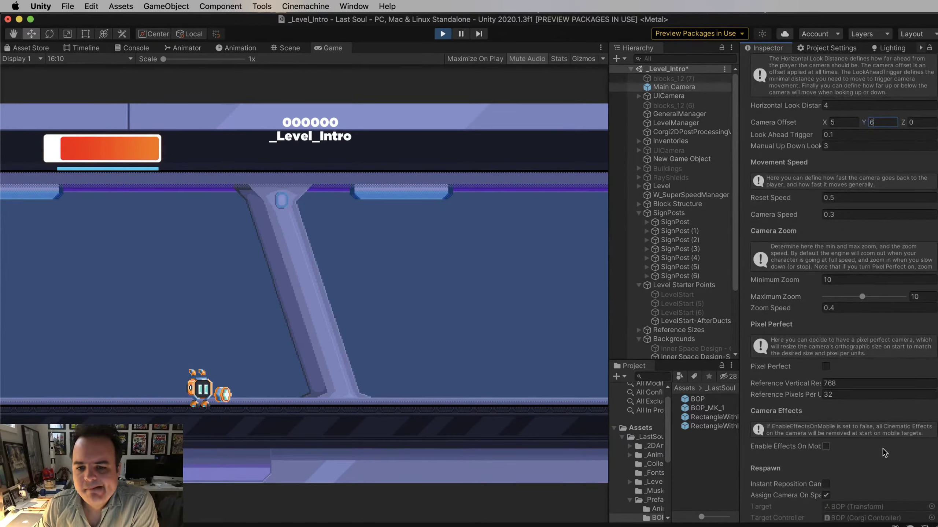
scroll(886, 446, up, 12)
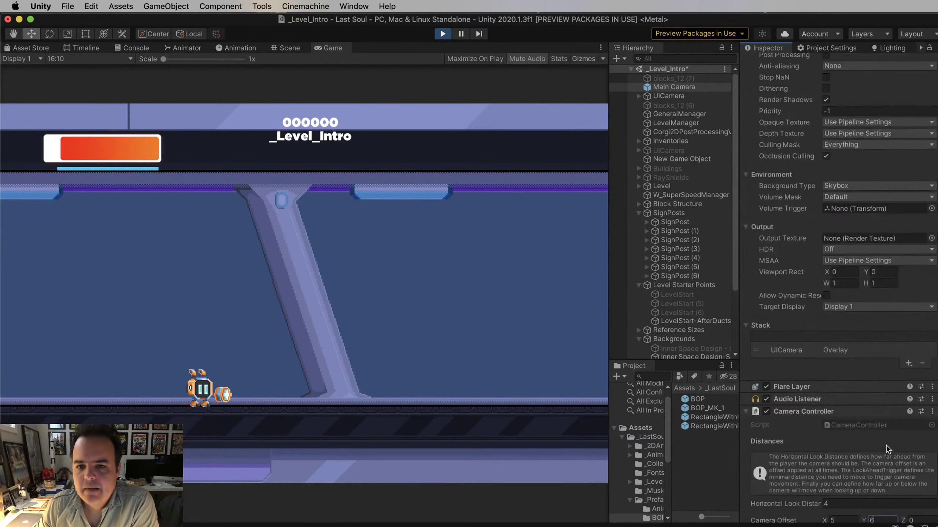
scroll(886, 445, down, 8)
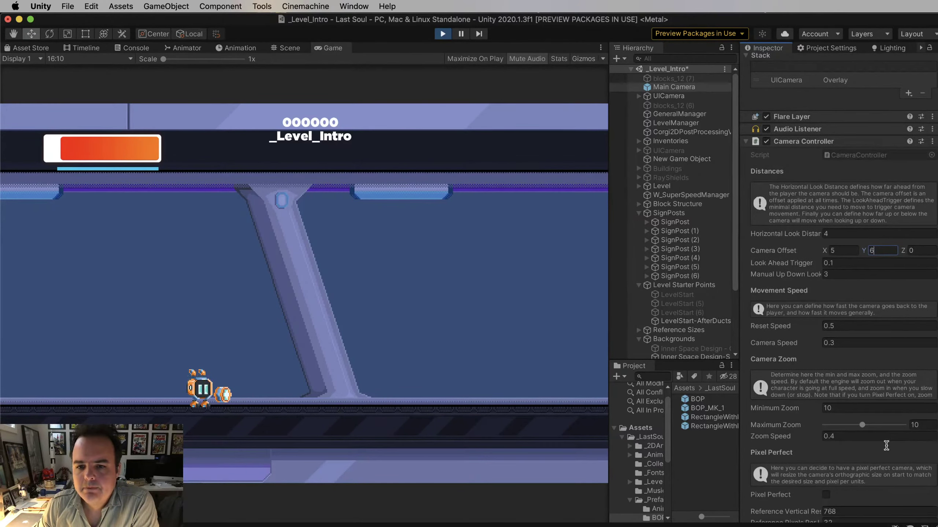
scroll(885, 446, down, 2)
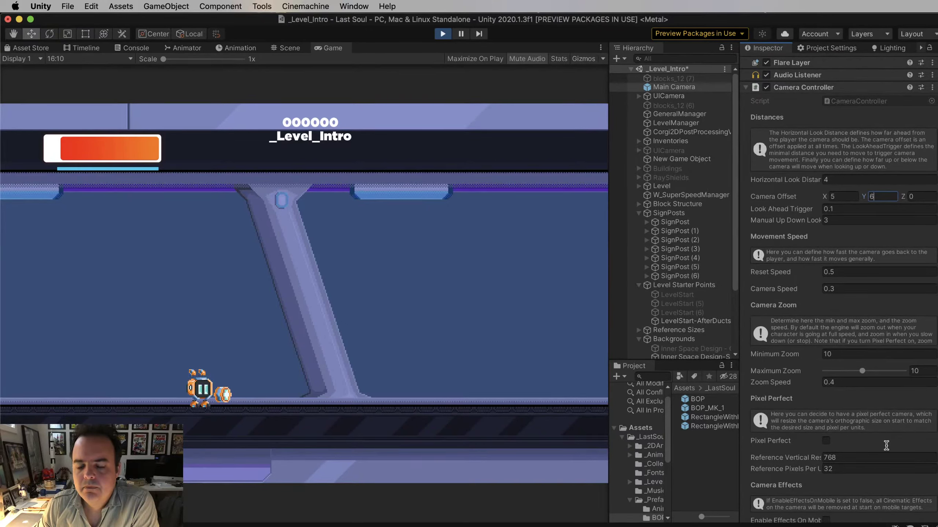
scroll(886, 445, down, 4)
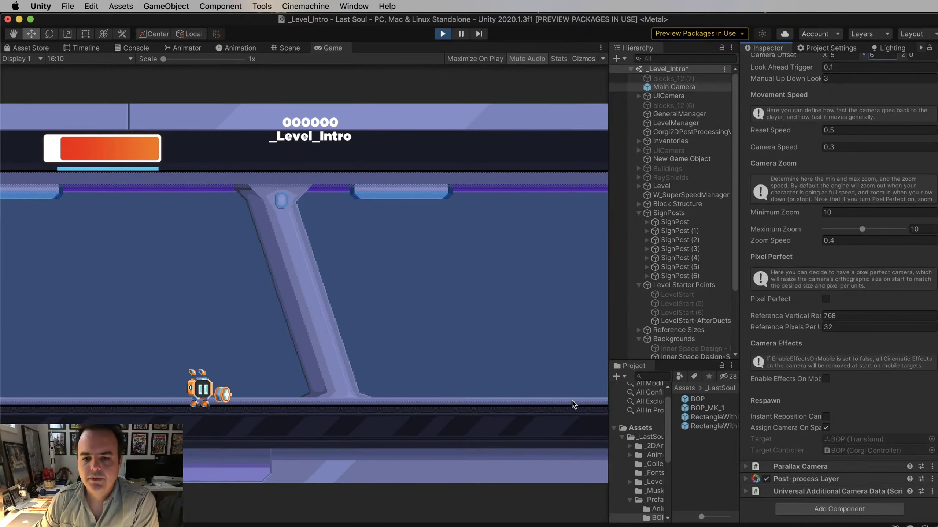
scroll(795, 360, up, 15)
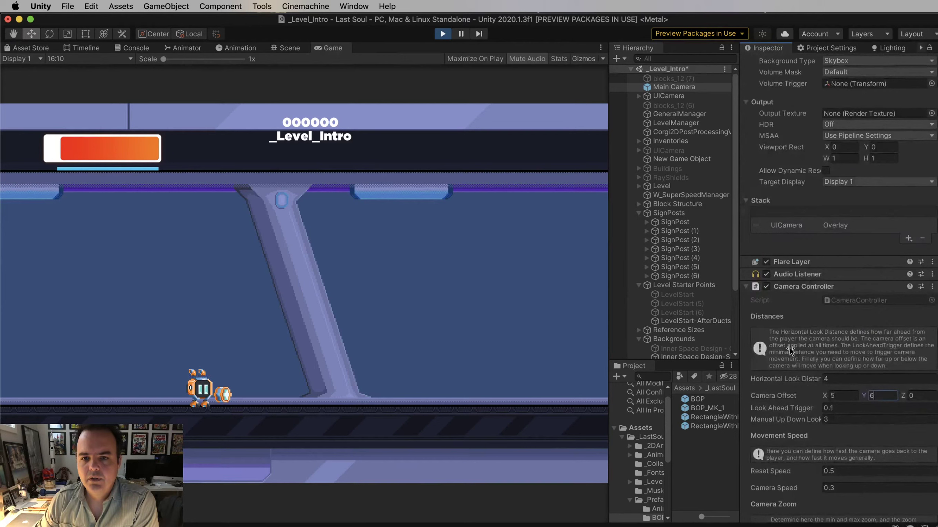
scroll(814, 348, up, 7)
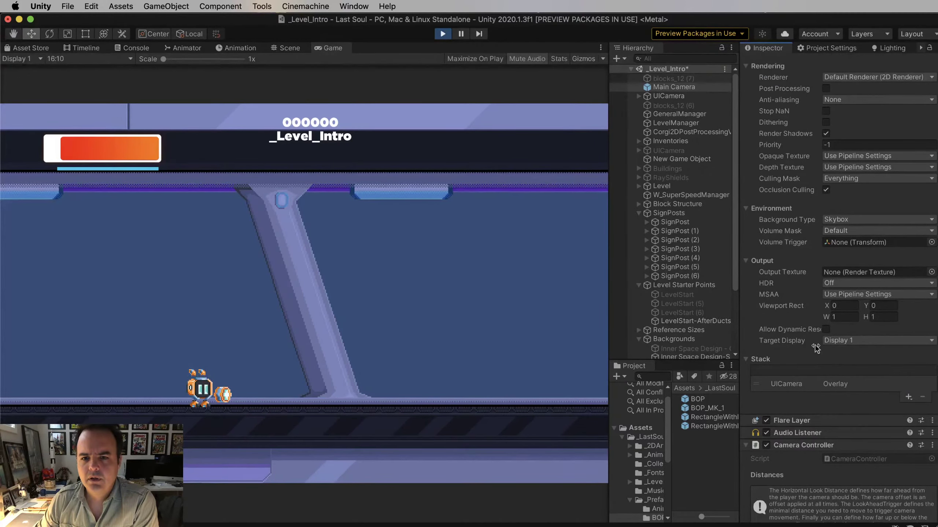
scroll(814, 344, up, 7)
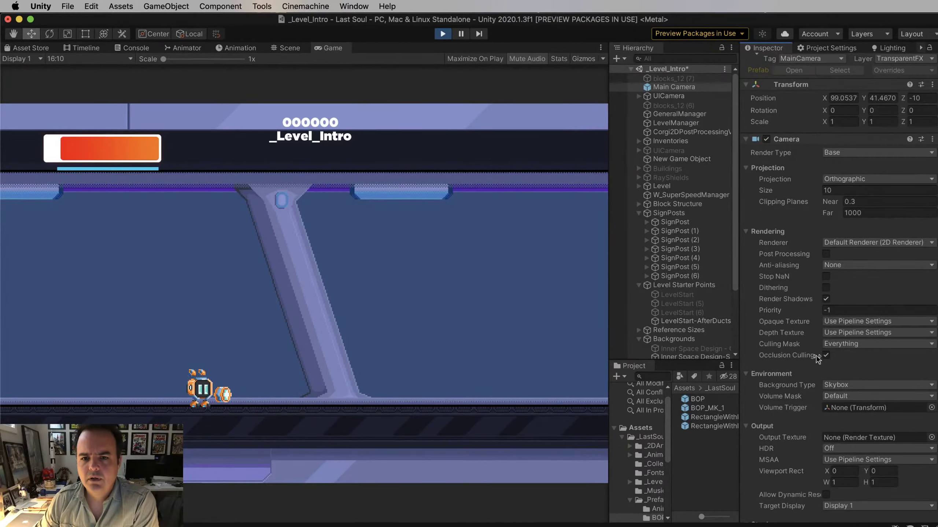
scroll(815, 357, down, 7)
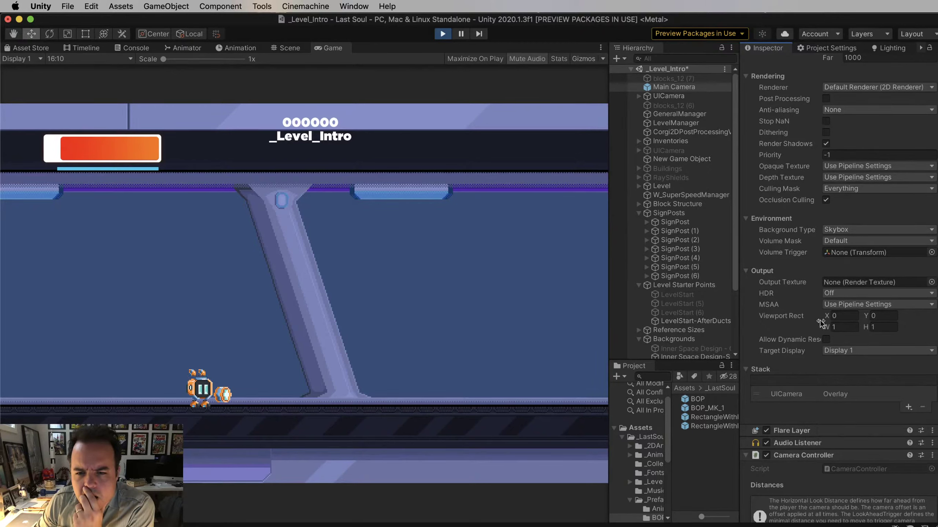
scroll(783, 311, up, 3)
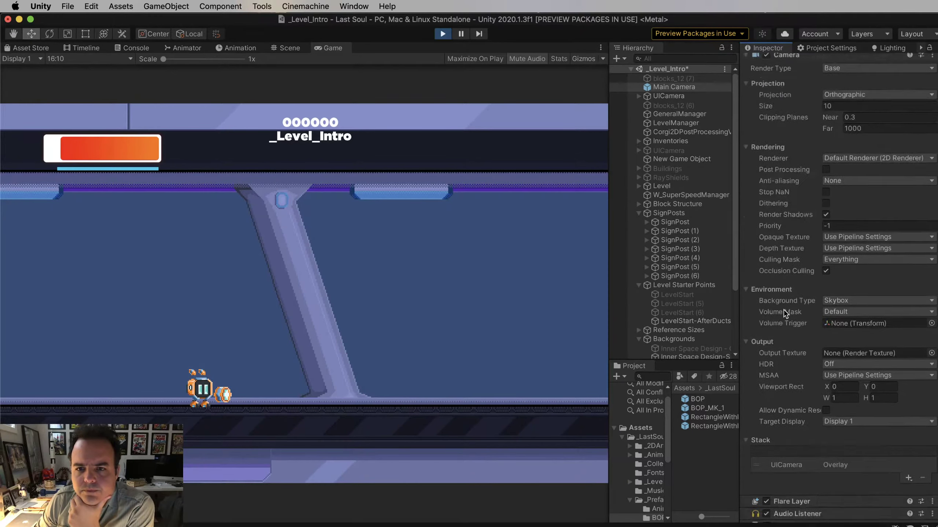
scroll(784, 313, up, 4)
scroll(785, 311, down, 20)
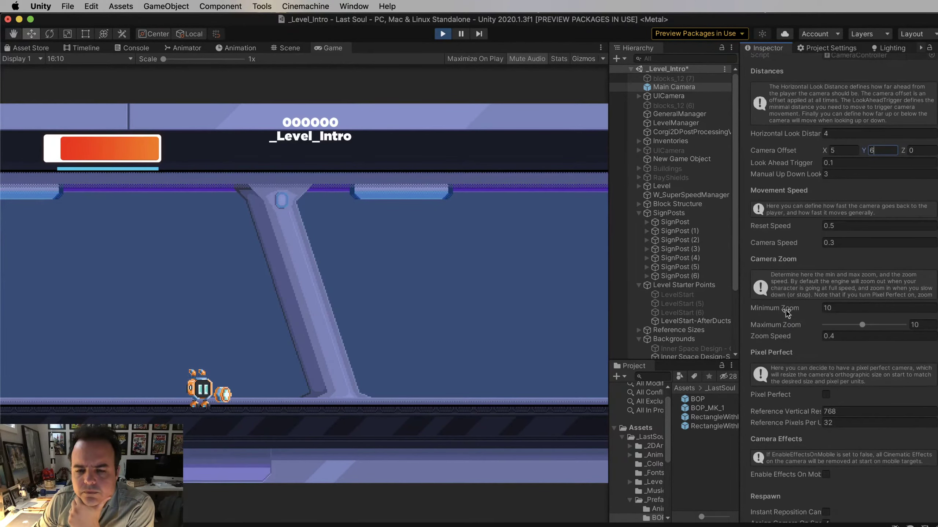
scroll(785, 310, down, 1)
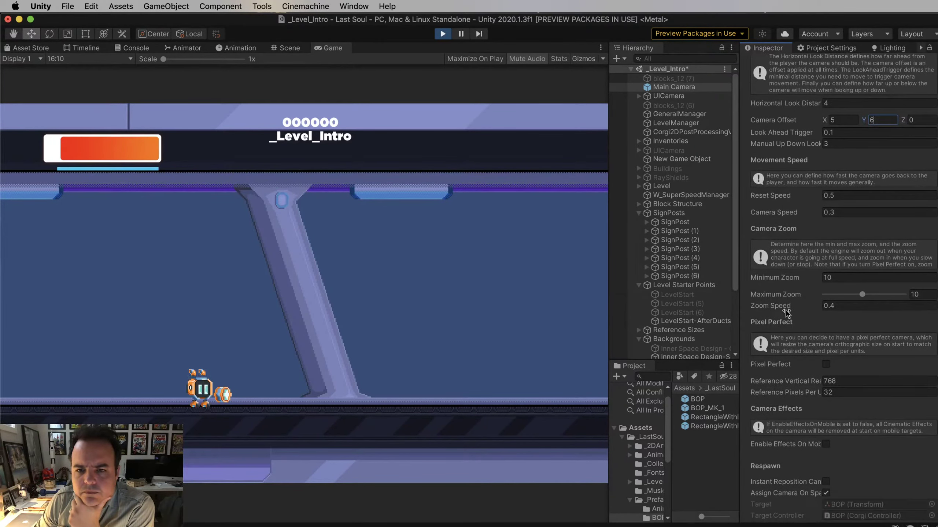
scroll(785, 310, up, 3)
scroll(785, 309, down, 2)
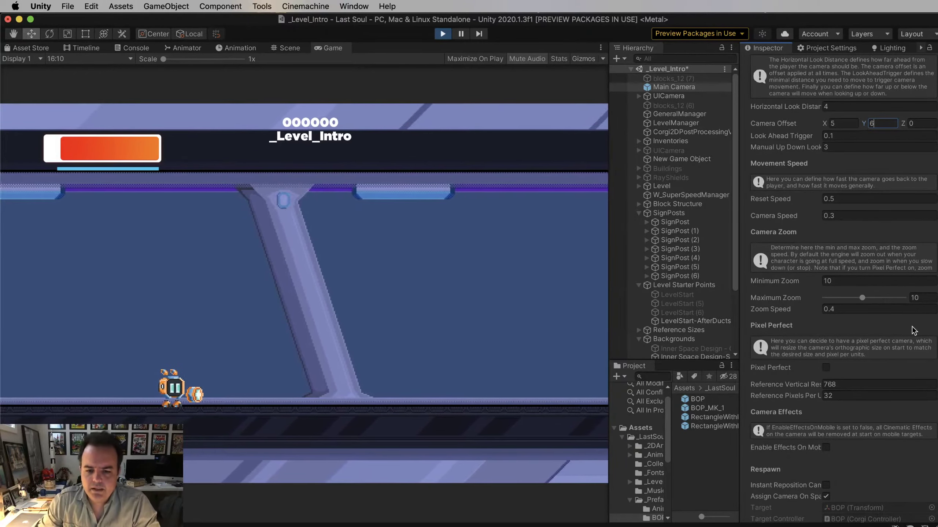
scroll(848, 397, down, 4)
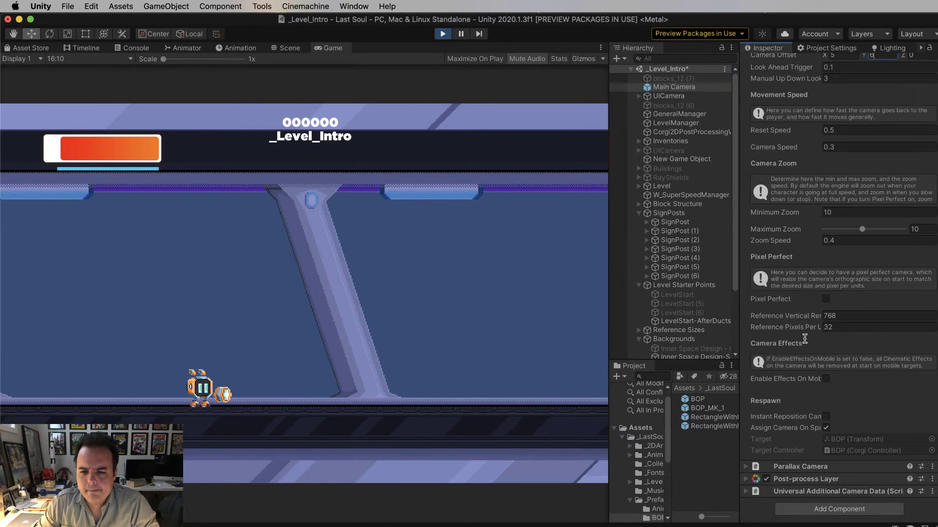
scroll(846, 315, up, 2)
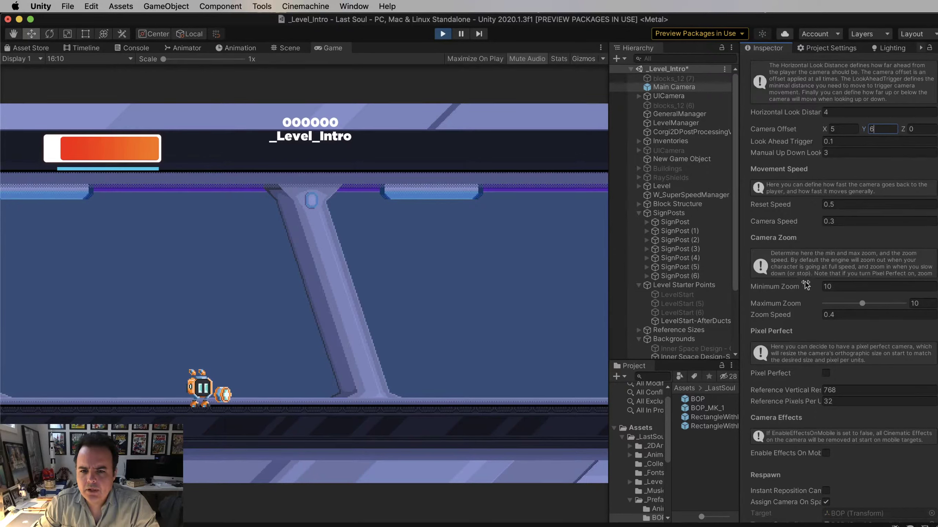
scroll(808, 295, up, 3)
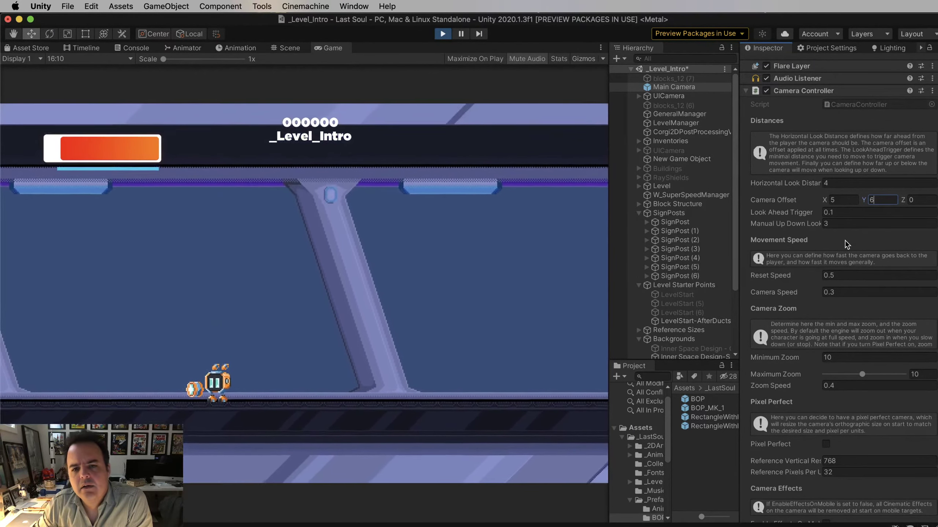
scroll(845, 240, up, 15)
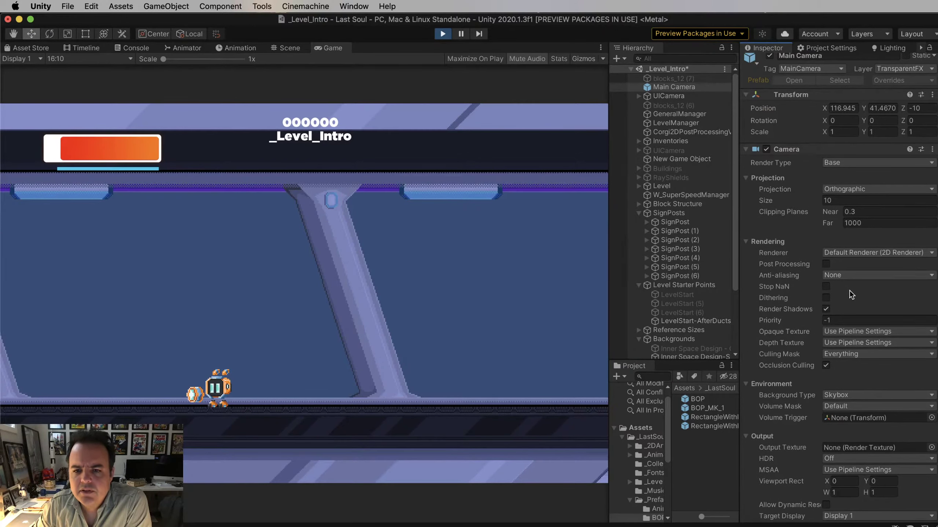
scroll(851, 294, down, 10)
scroll(849, 291, down, 15)
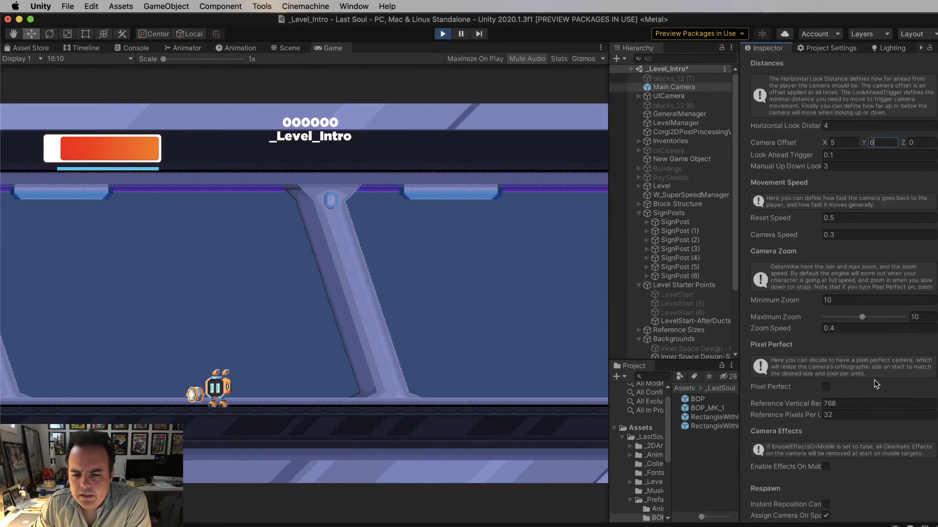
scroll(869, 358, down, 4)
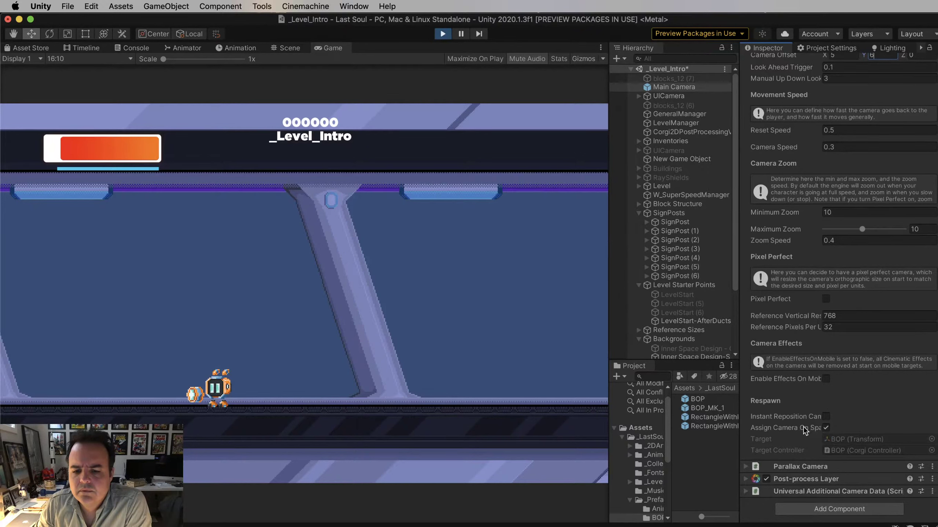
Expand and collapse Universal Additional Camera Data, then drag the divider to widen the Hierarchy
click(746, 491)
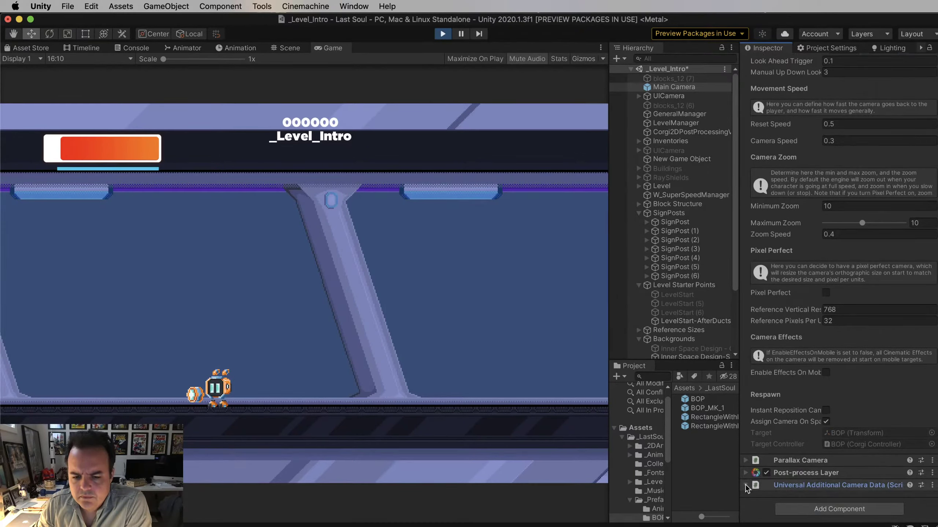
click(745, 485)
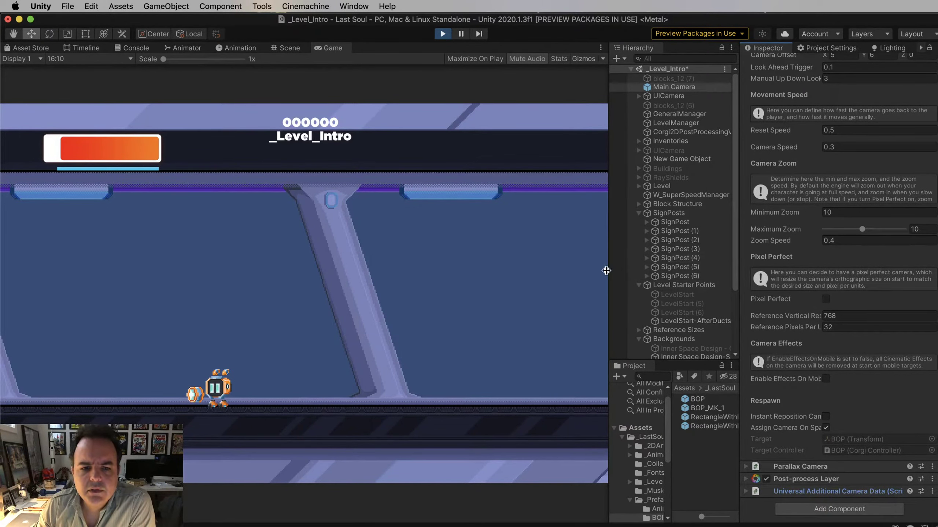
drag(607, 270, 572, 262)
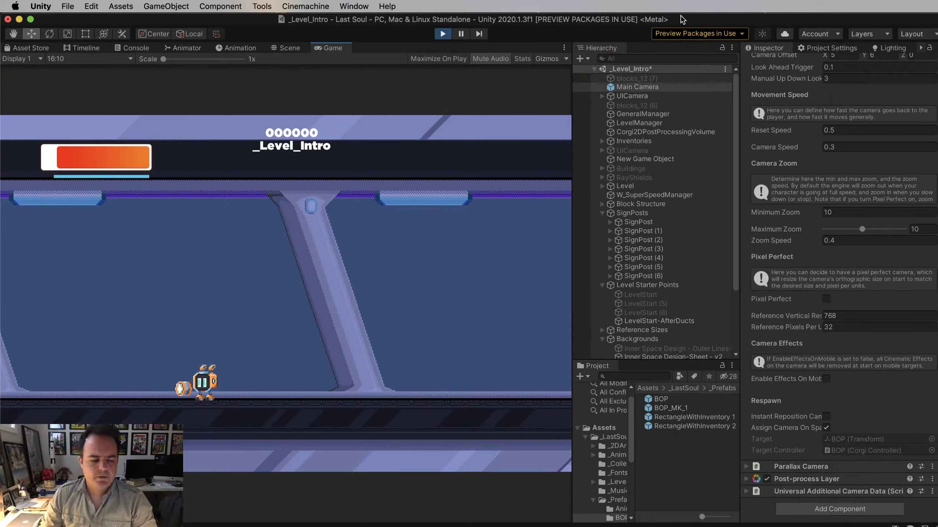
Run, shoot, dash and jetpack the character through the corridors and down the ramp
key(Right)
key(Right)
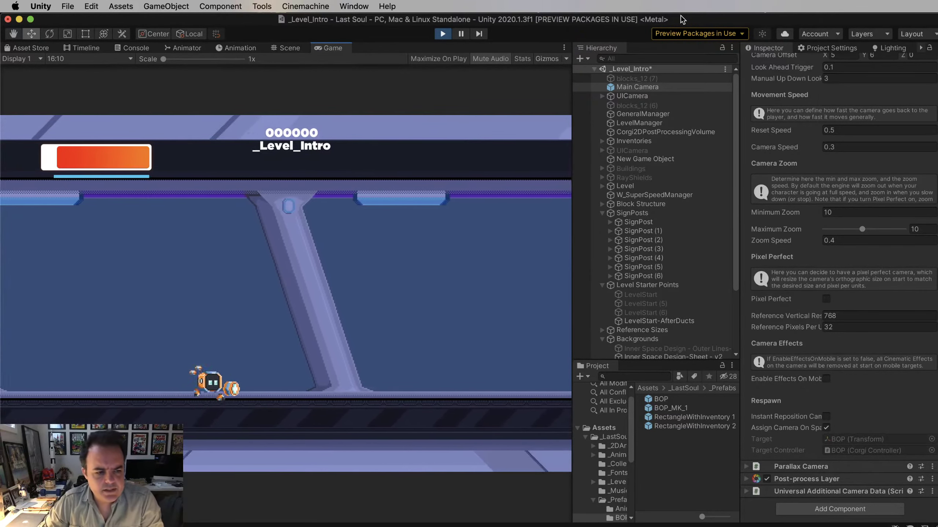
key(Right)
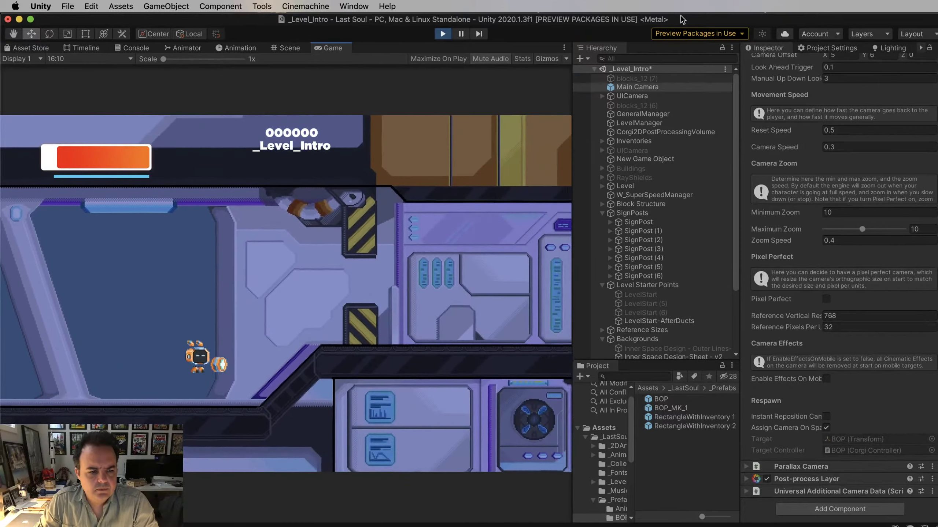
key(Left)
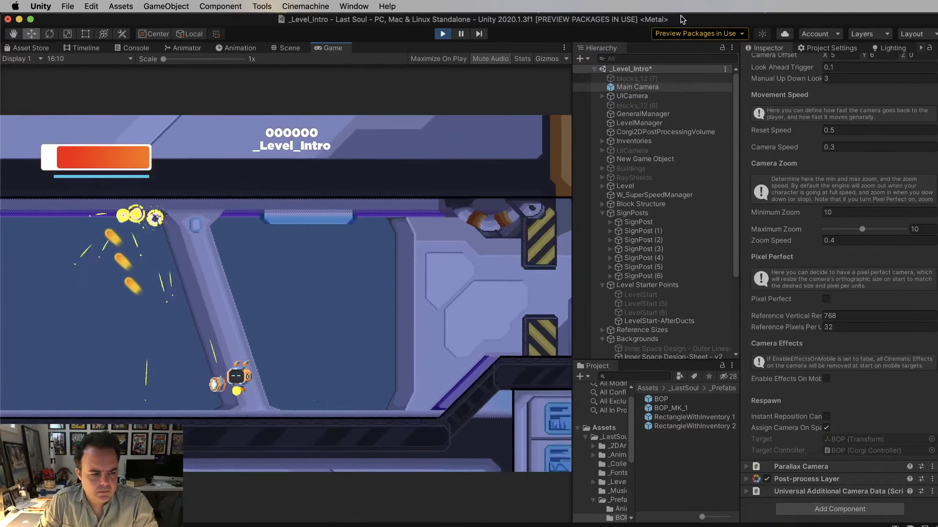
key(Right)
key(shift)
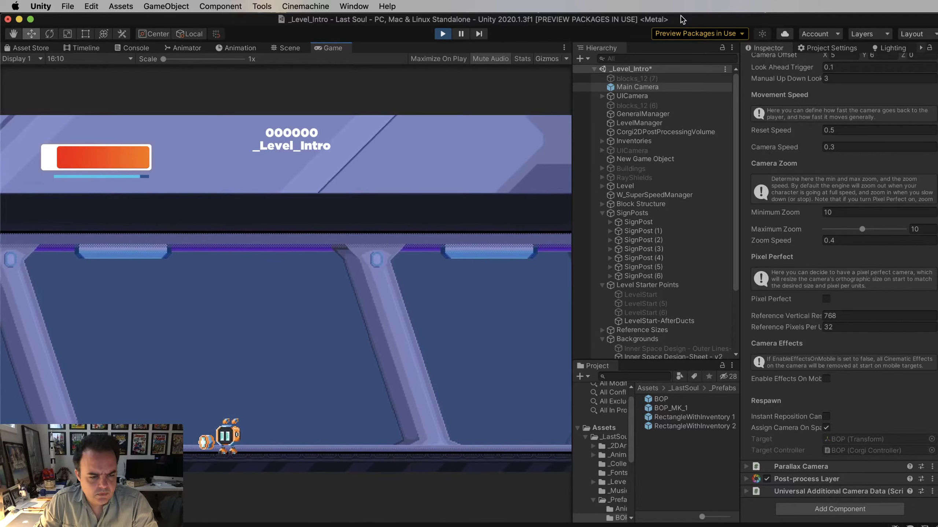
key(space)
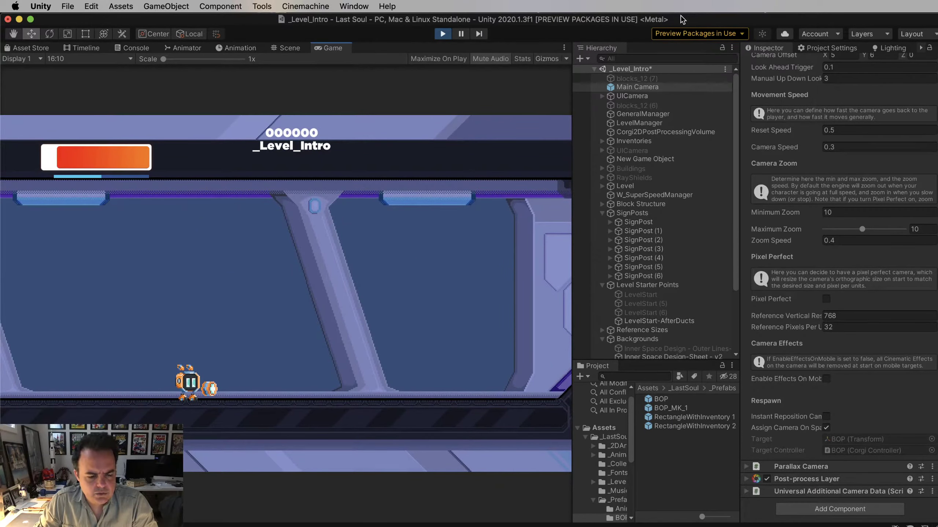
key(Right)
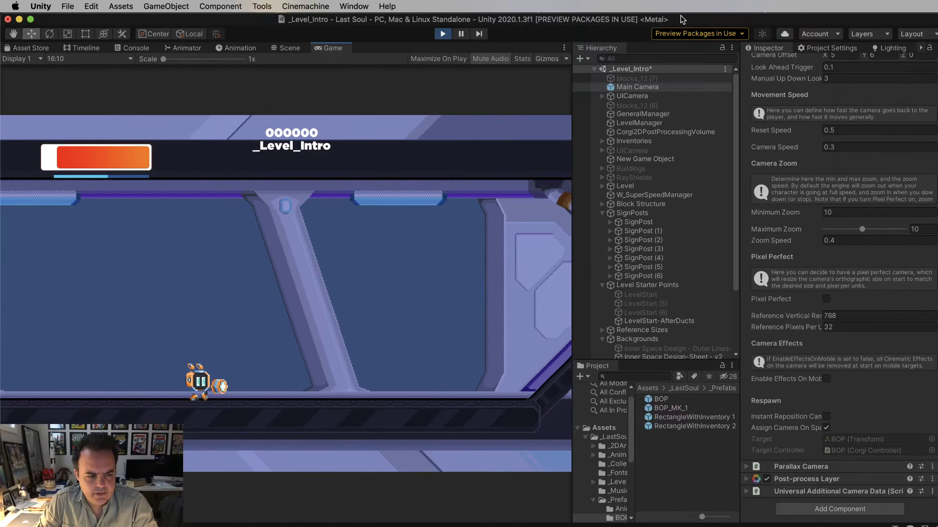
key(Right)
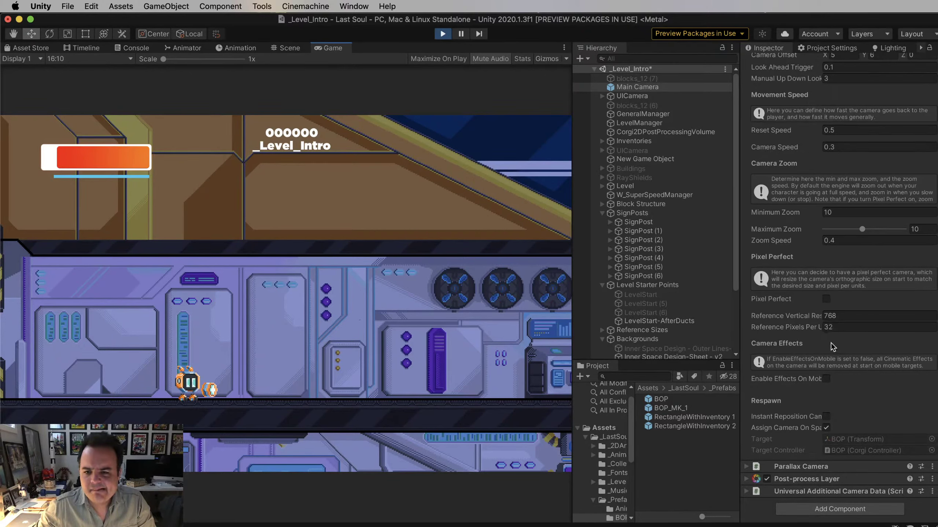
click(828, 211)
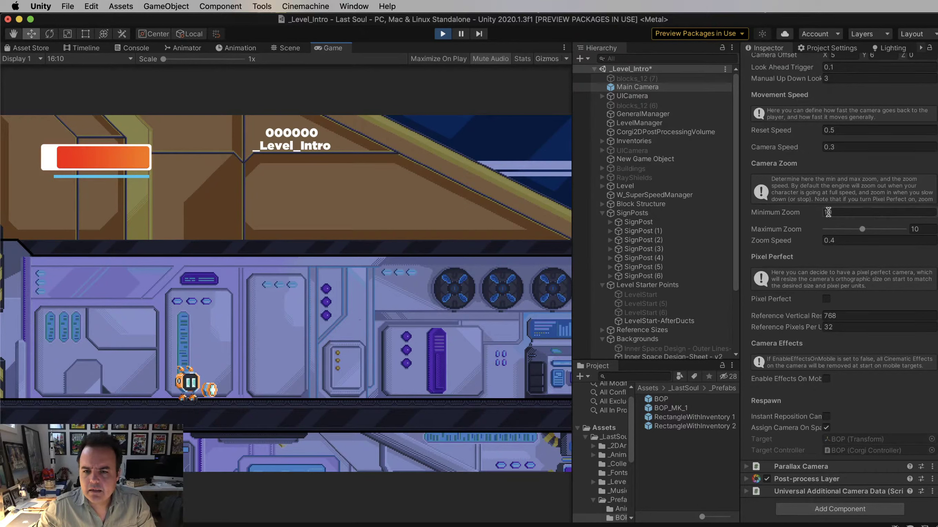
key(Return)
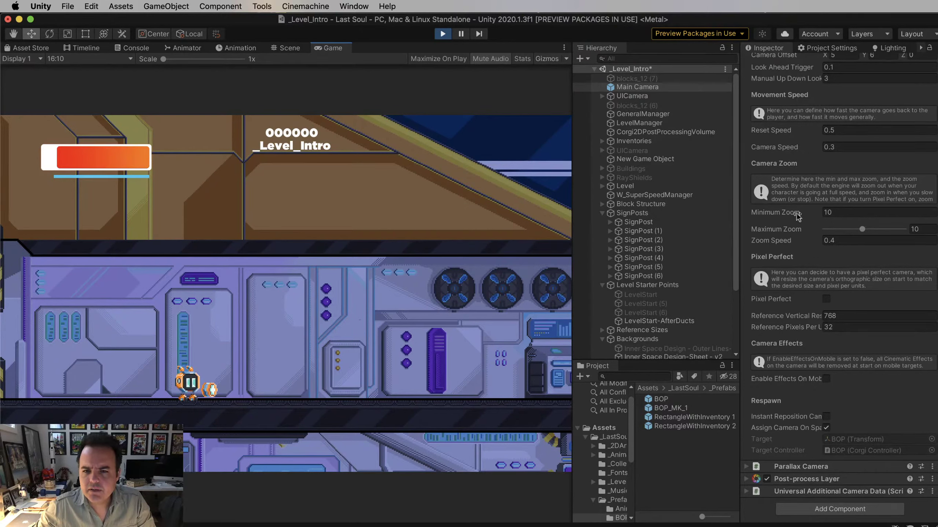
click(829, 317)
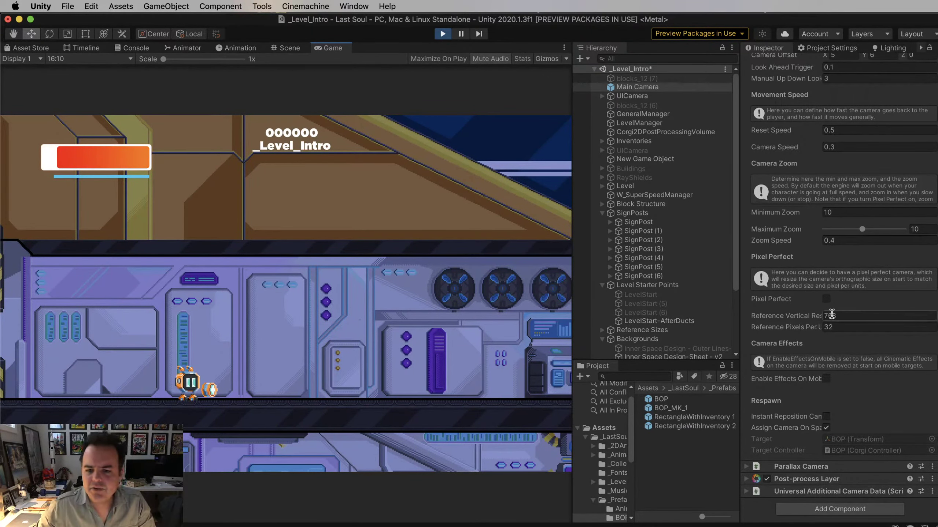
key(Return)
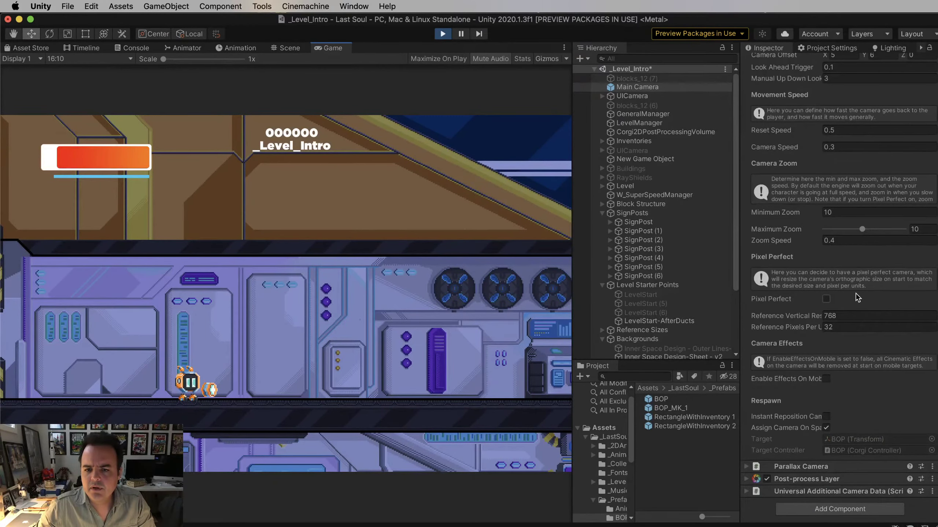
scroll(877, 288, up, 15)
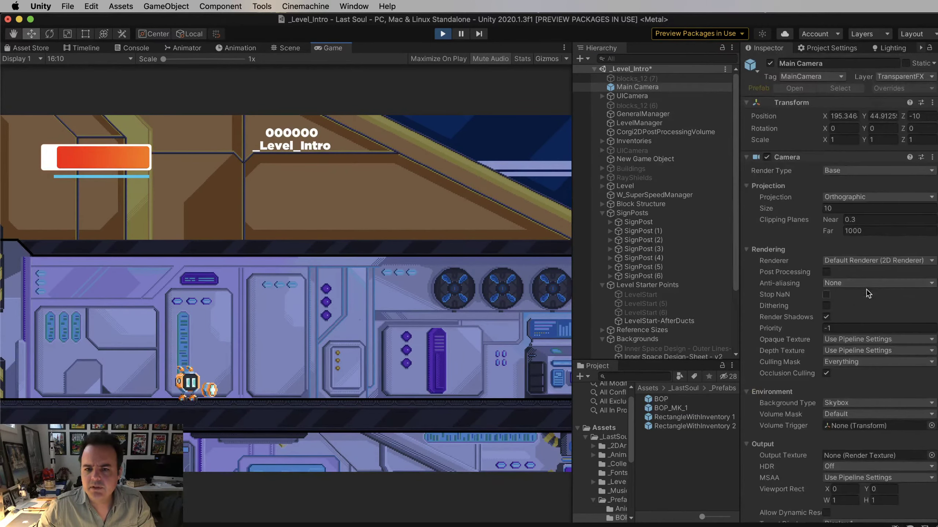
scroll(851, 297, down, 5)
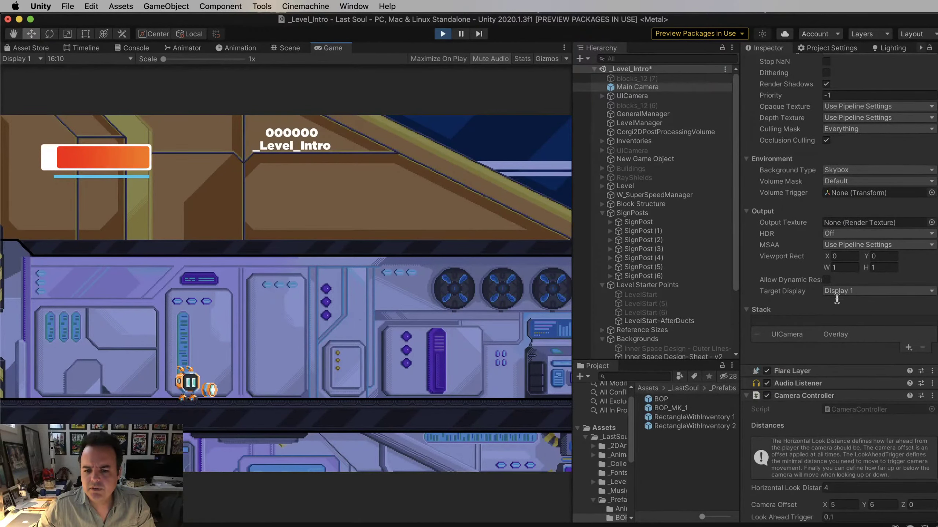
scroll(831, 369, down, 5)
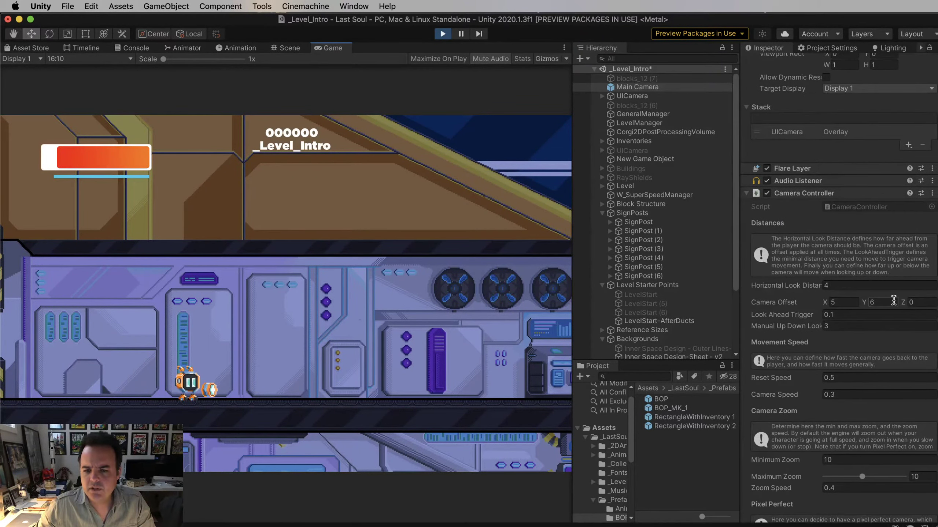
Try Camera Offset Y values -2, -1 and 2, settle on 3, and set Camera Offset X to 0
click(894, 301)
text(-2)
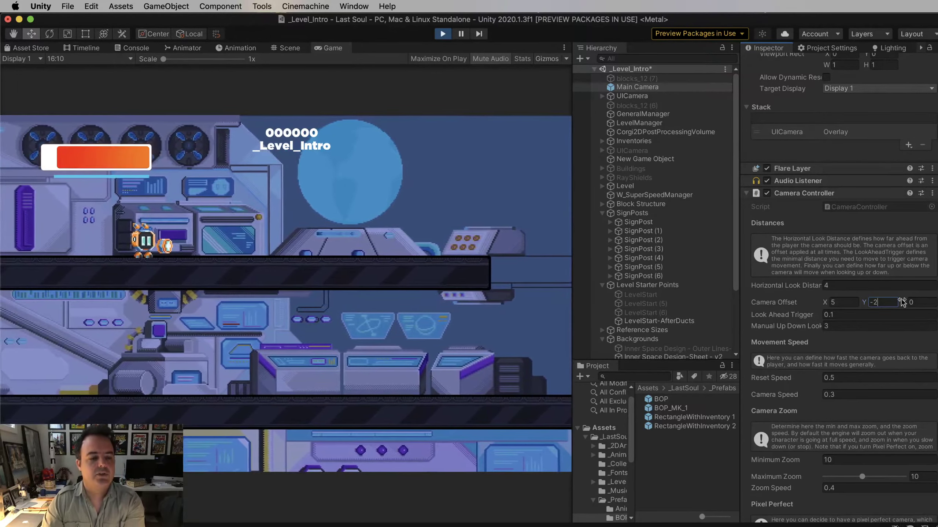
key(BackSpace)
text(1)
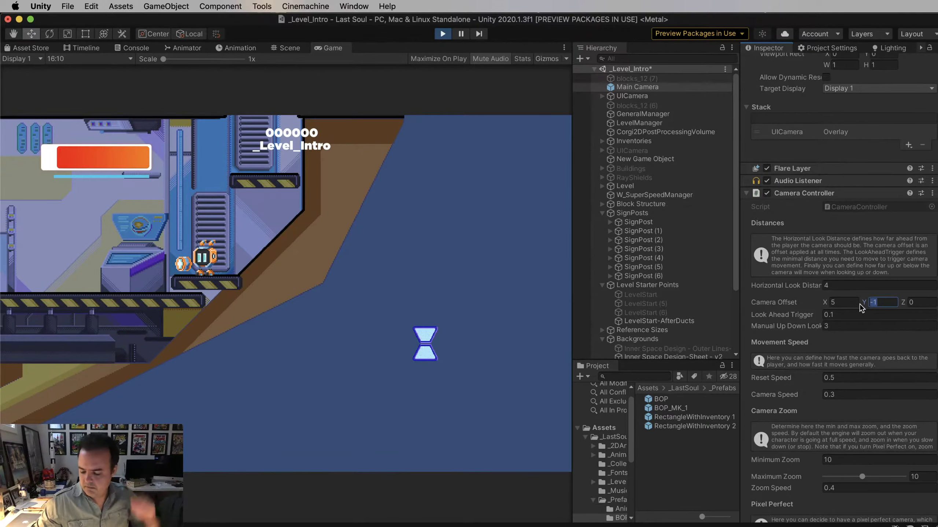
text(2)
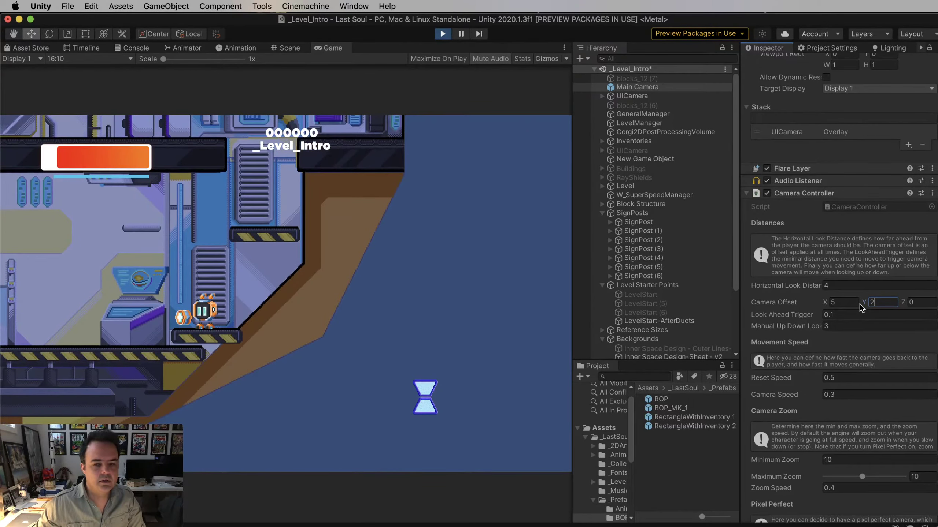
key(BackSpace)
text(3)
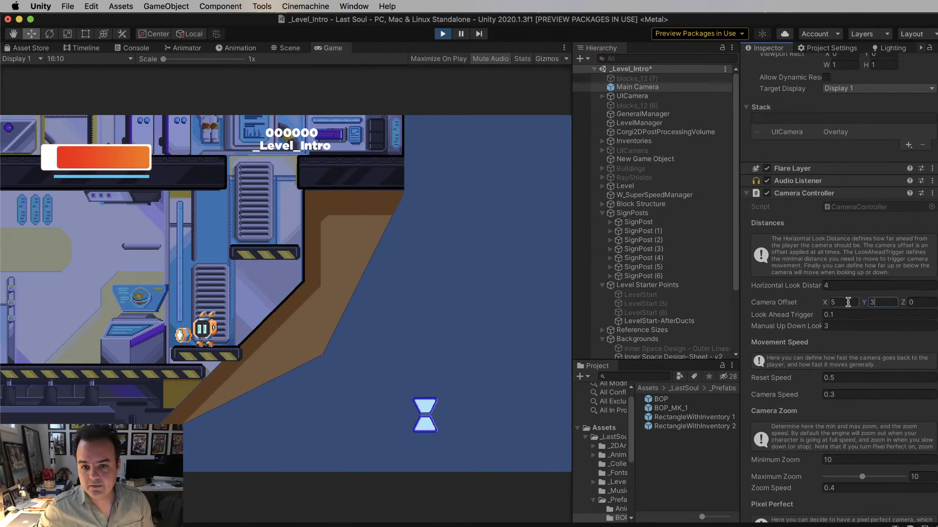
text(0)
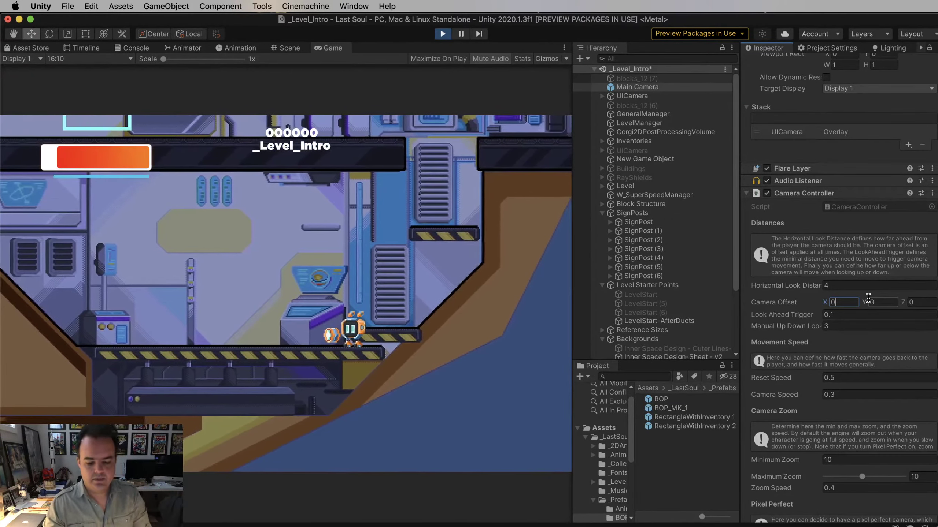
Turn the character right and left, then stop and restart the game to discard the camera offset edits
key(Right)
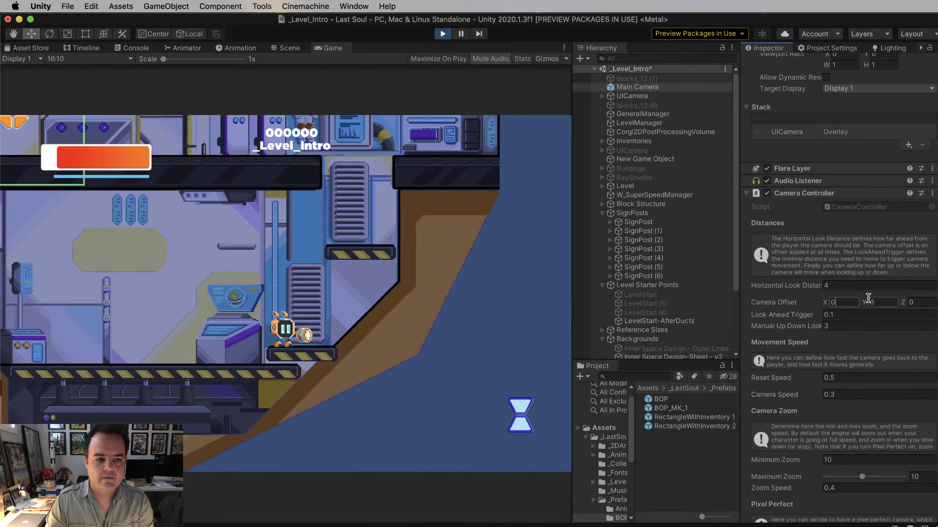
key(Left)
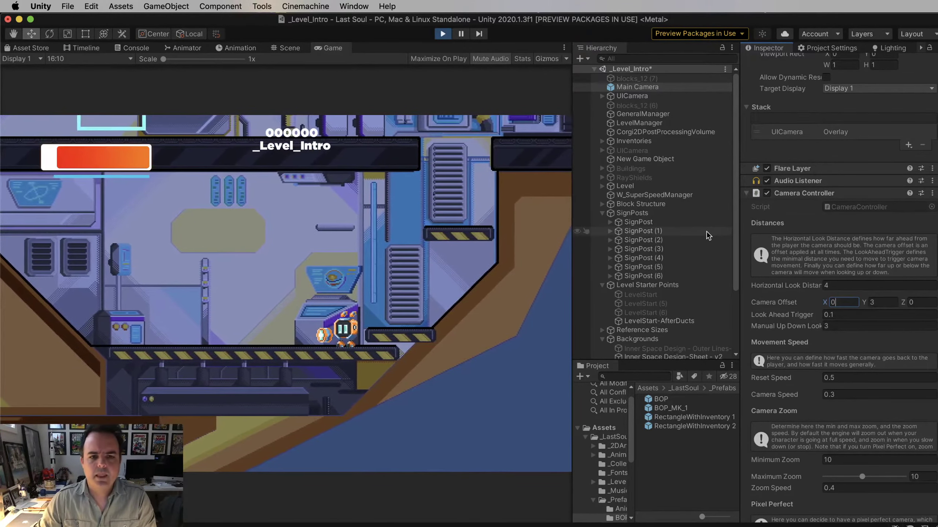
click(442, 33)
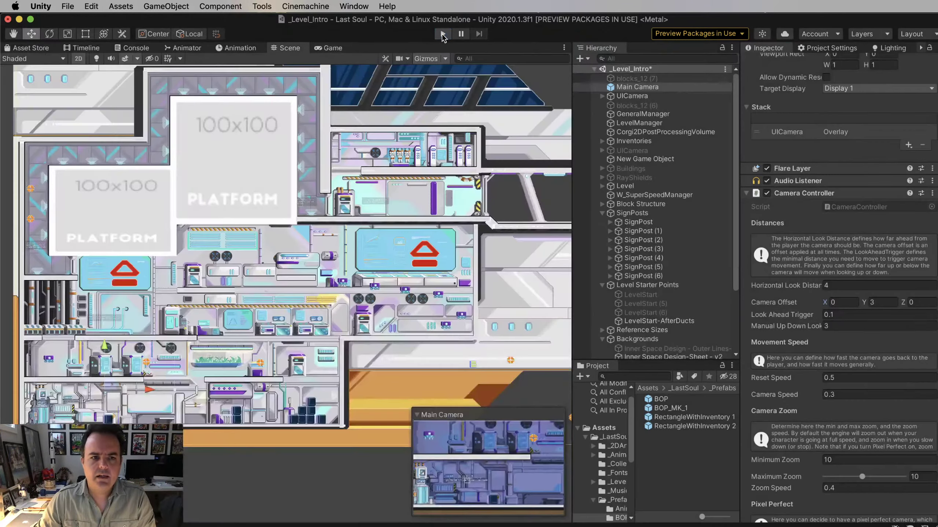
click(443, 34)
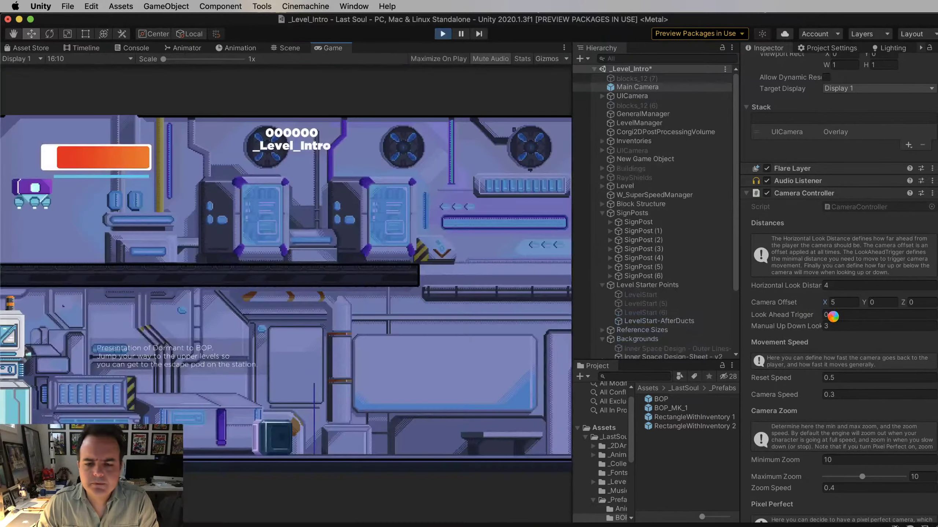
Restart the level and set the Camera Controller's Camera Offset X to 0
text(0)
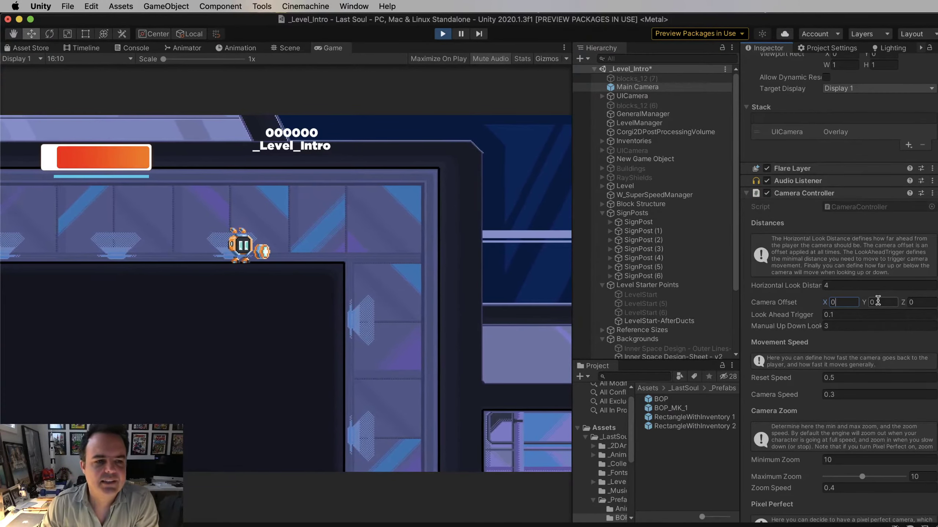
click(443, 34)
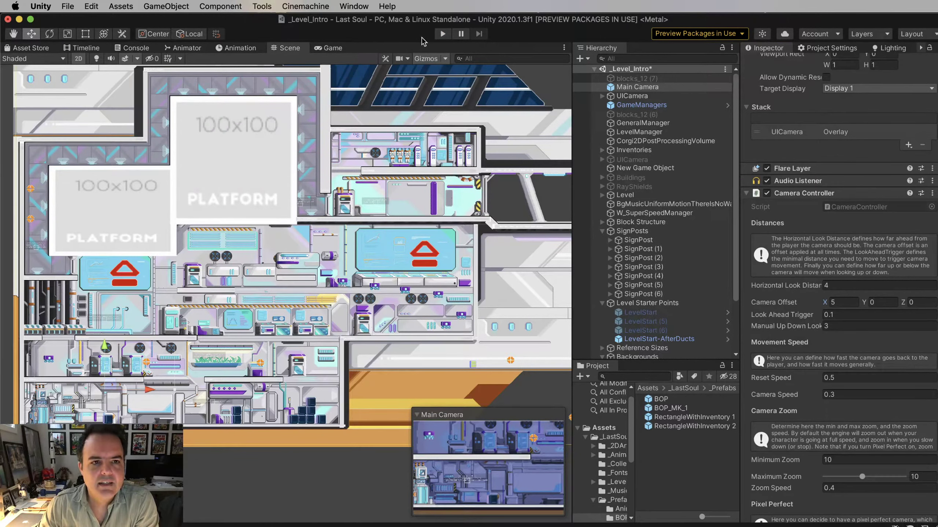
click(443, 34)
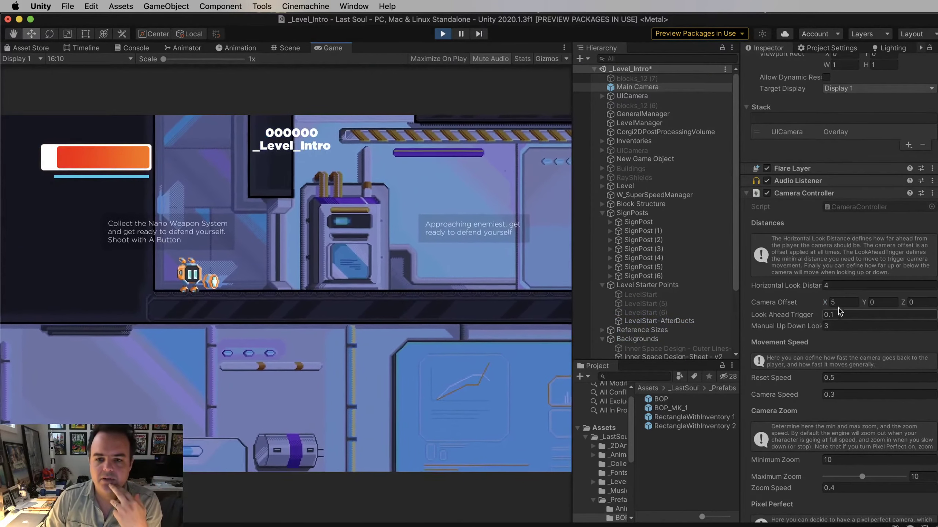
click(843, 302)
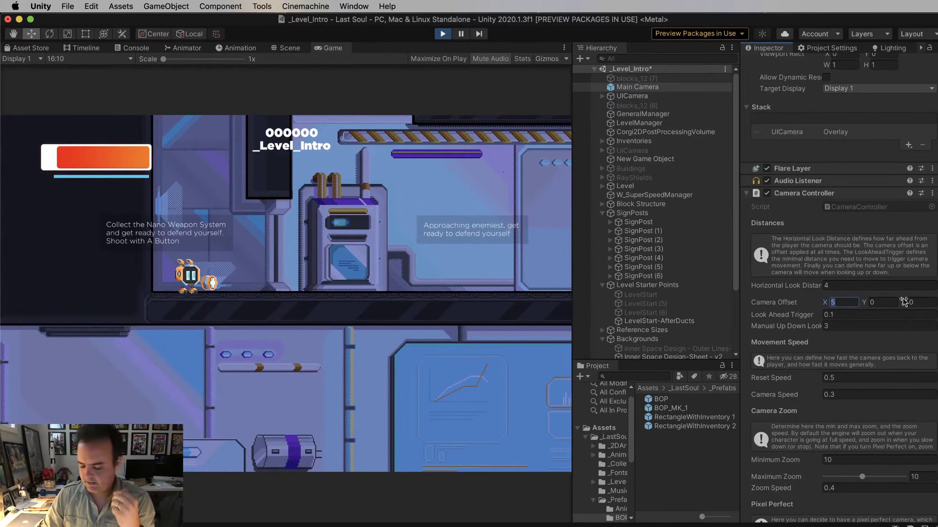
text(0)
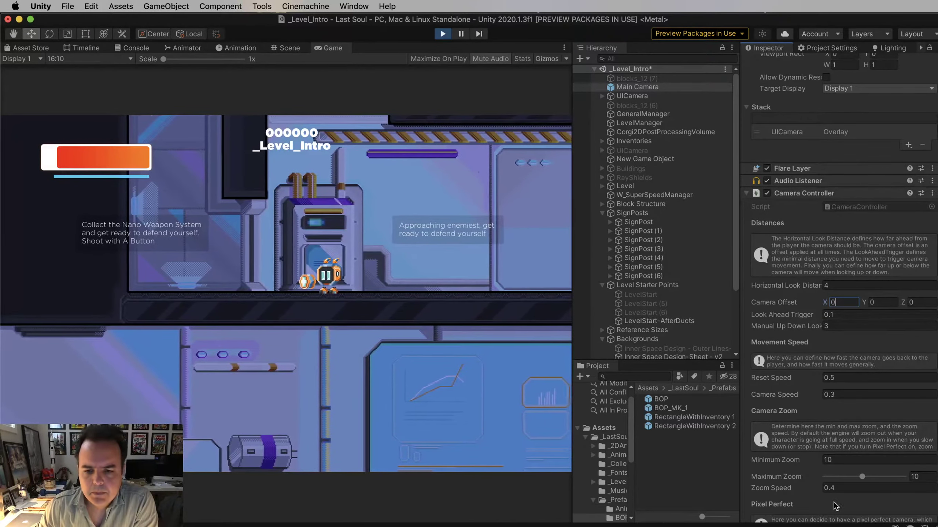
Set the Camera Controller's Maximum Zoom and Minimum Zoom both to 12
drag(817, 460, 731, 460)
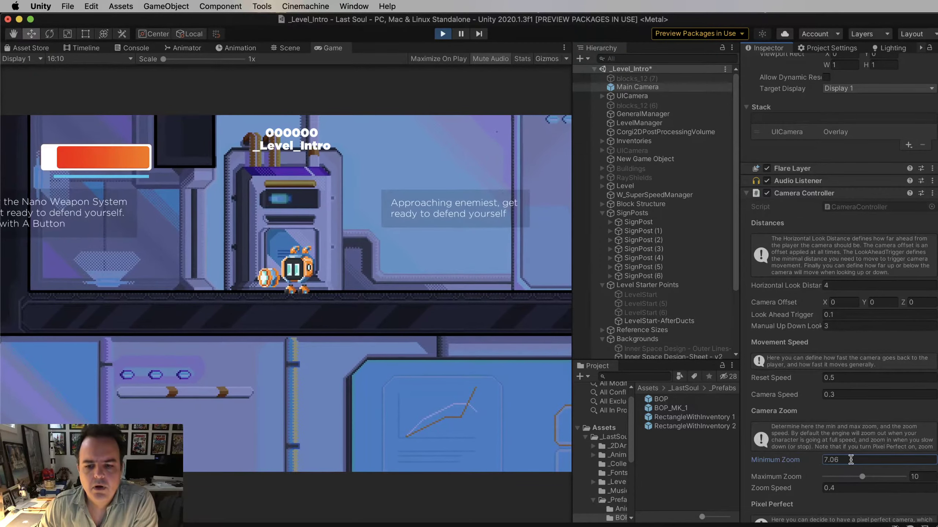
text(10)
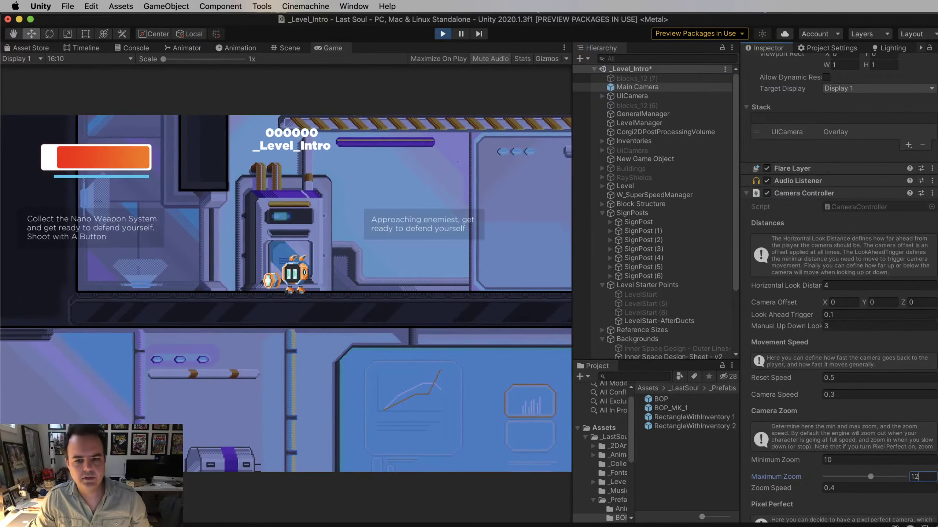
click(896, 458)
text(12)
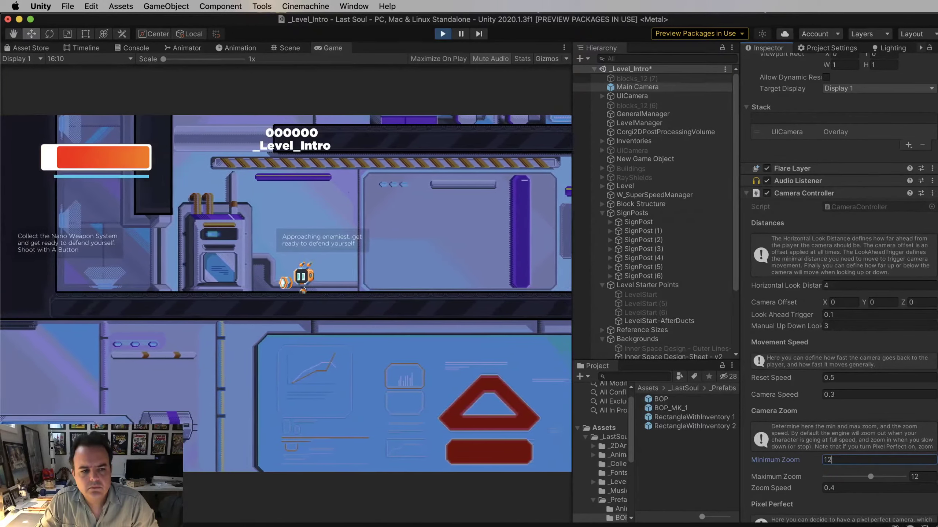
Run the character left, then right with a jump through the corridor, and stop play mode
key(Left)
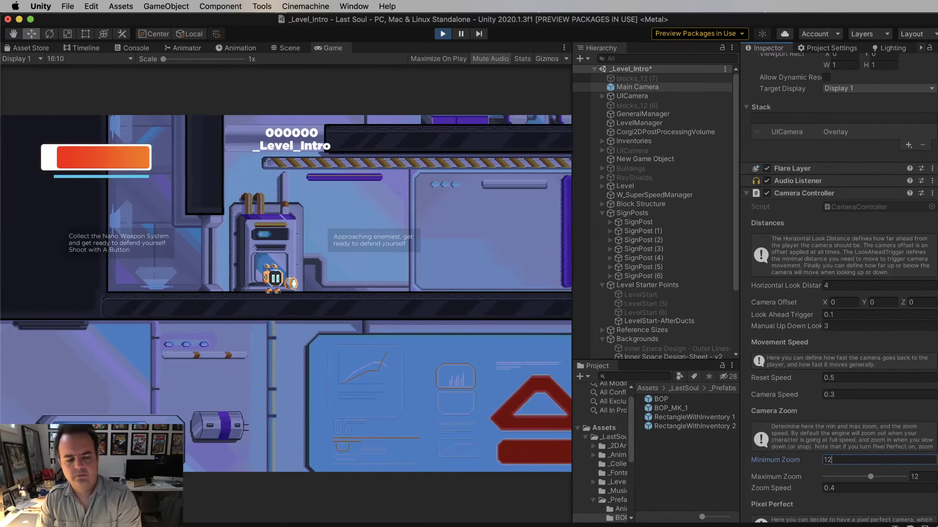
key(Left)
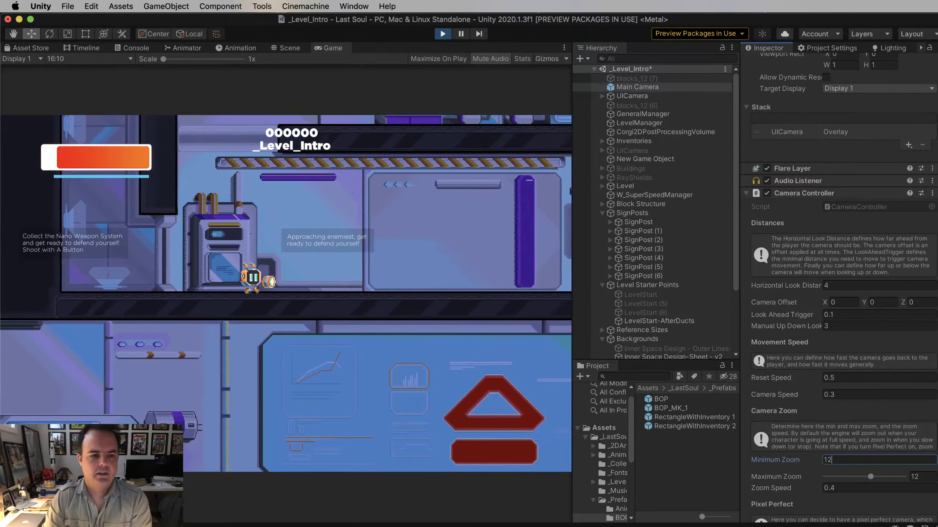
key(Right)
key(space)
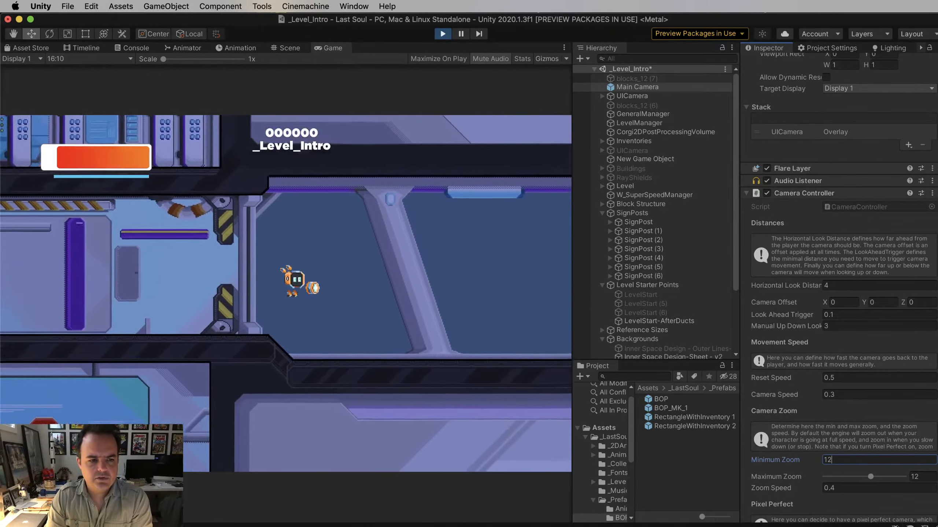
key(Right)
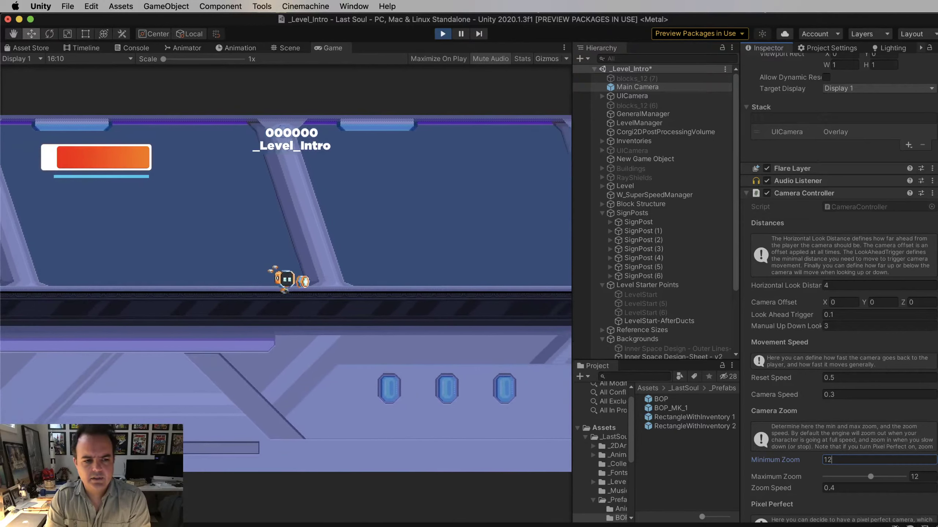
key(Right)
key(Right)
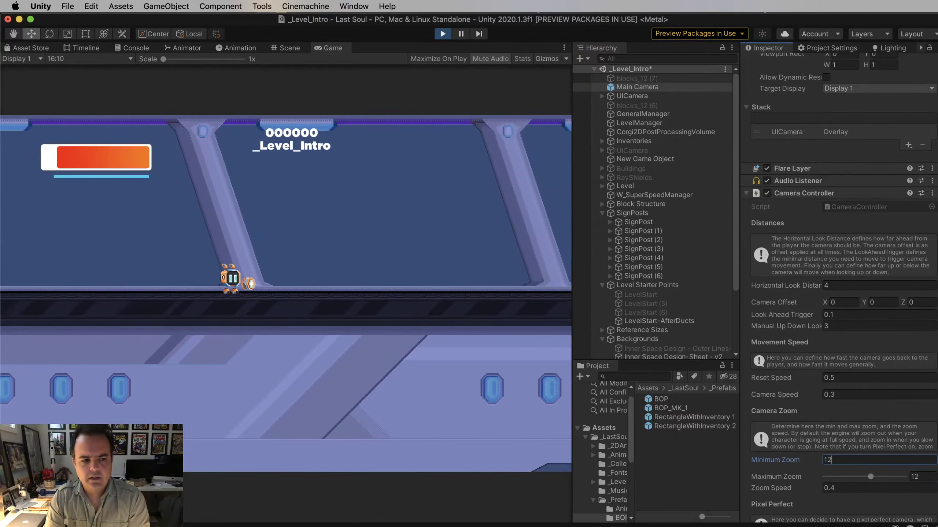
key(Right)
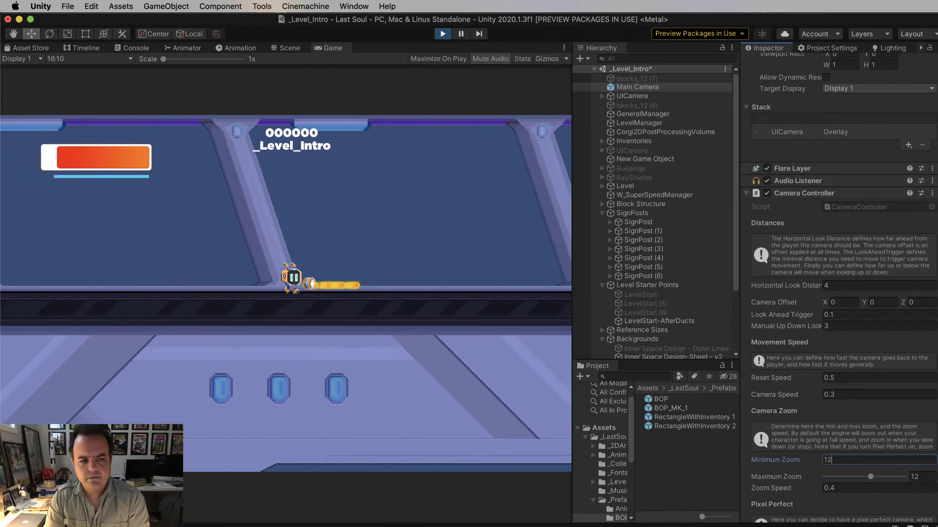
key(Right)
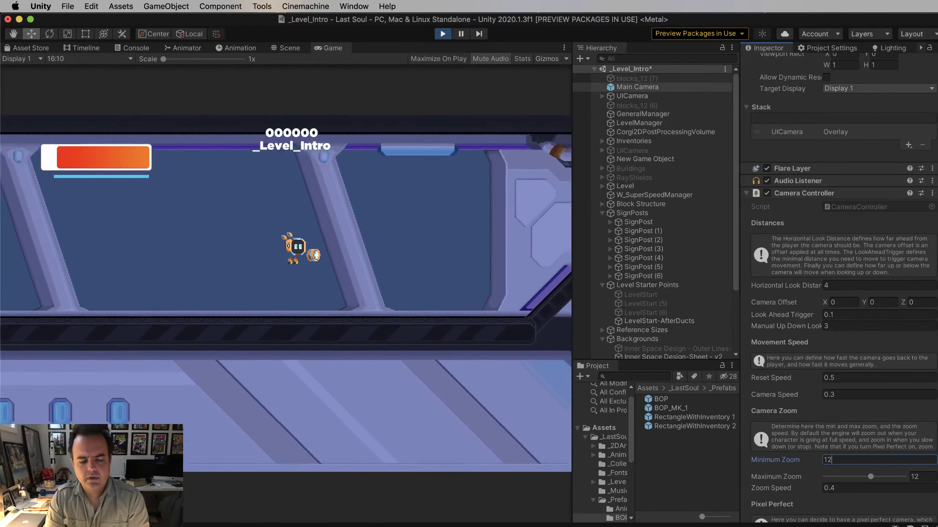
key(Left)
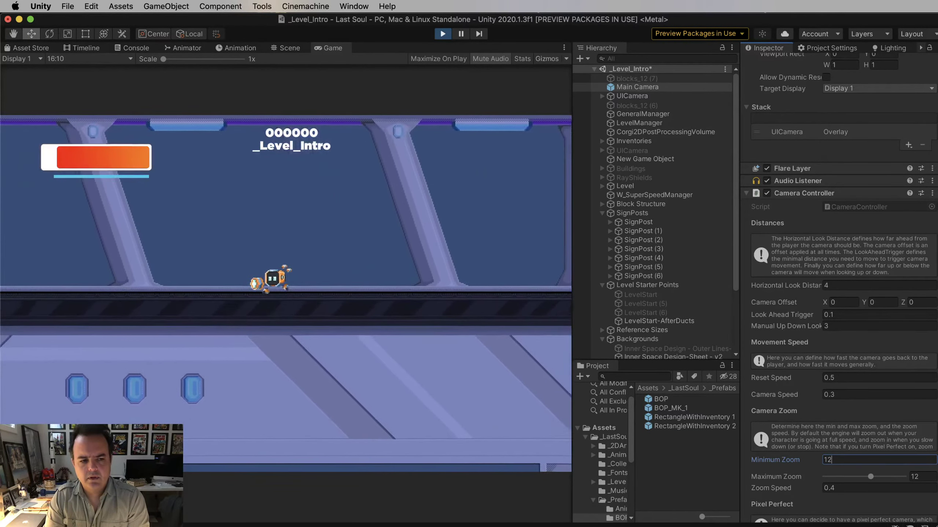
key(Right)
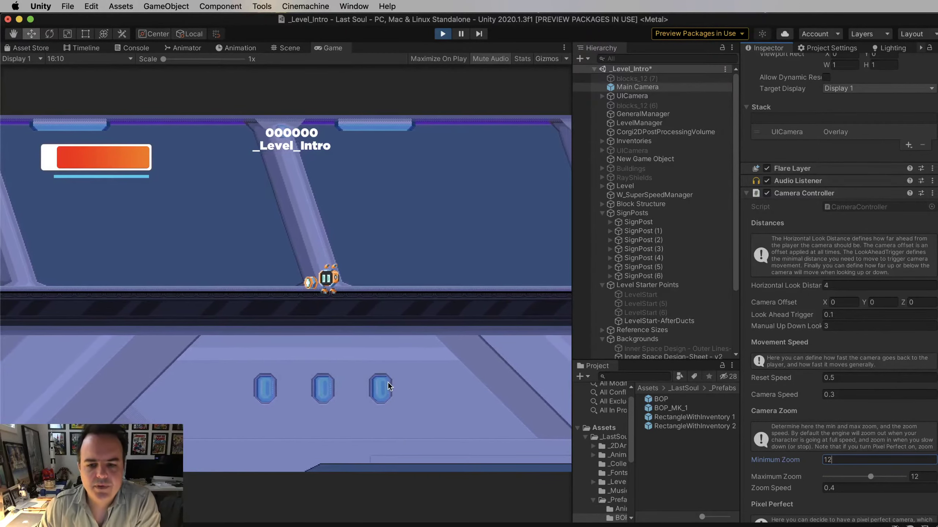
click(442, 34)
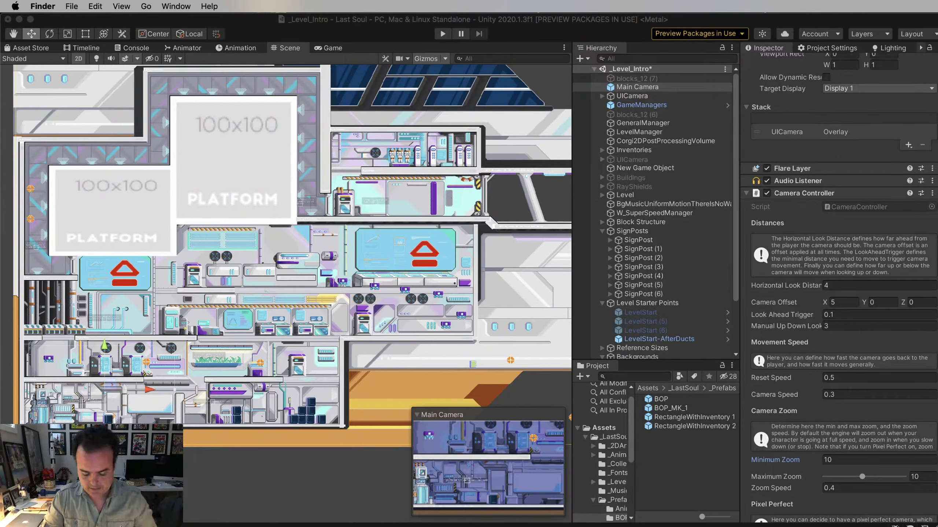
In a new Finder window, open the Last Soul tag's Game Pixel Art folder in list view
key(super+n)
drag(744, 167, 655, 202)
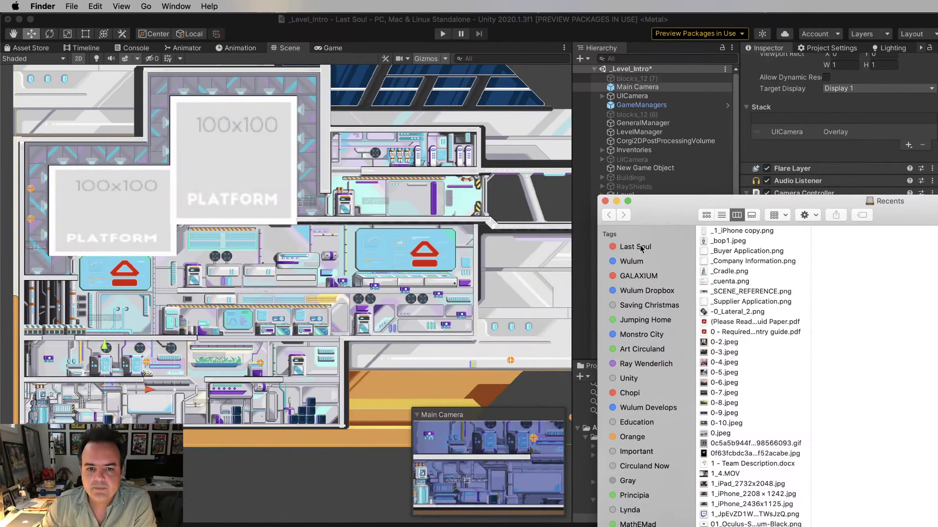
click(656, 252)
click(733, 253)
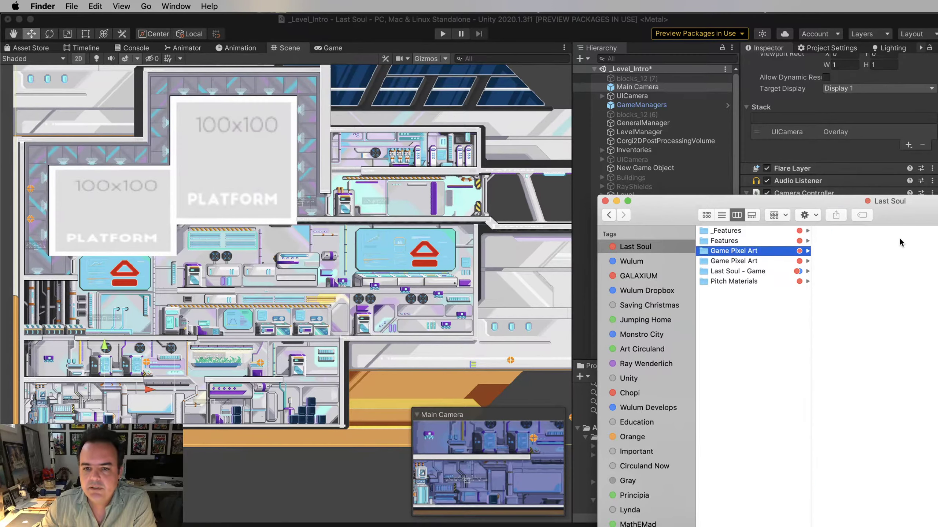
click(721, 215)
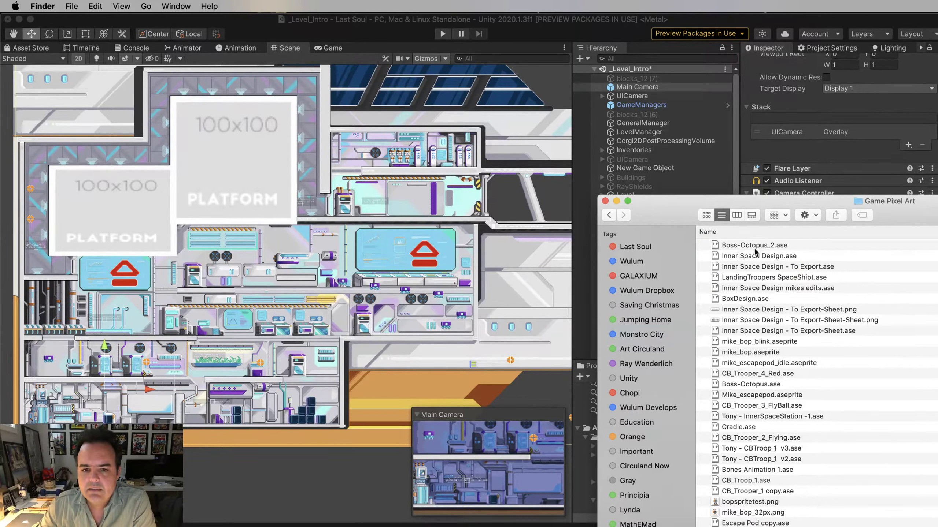
Browse the trooper .ase files and open the v3 CBTroop_1 file in Aseprite
click(769, 266)
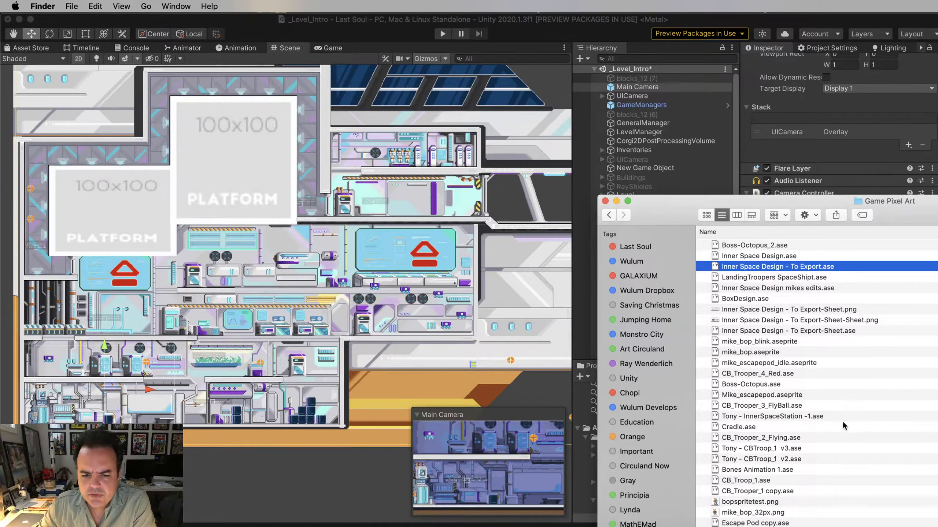
click(745, 406)
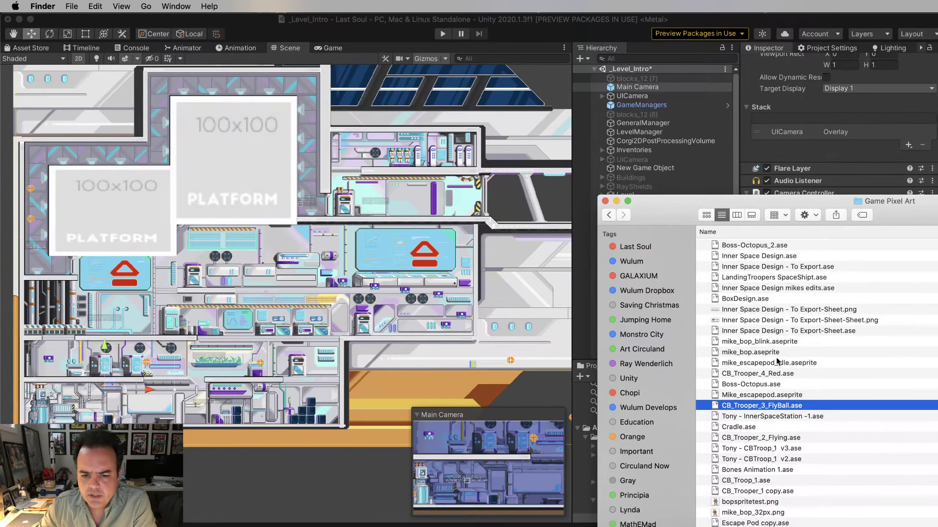
click(750, 438)
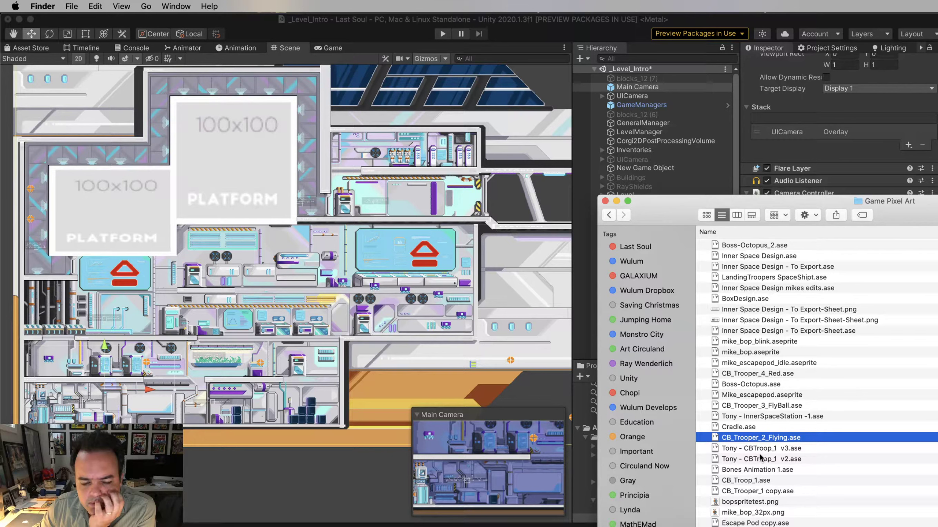
click(739, 483)
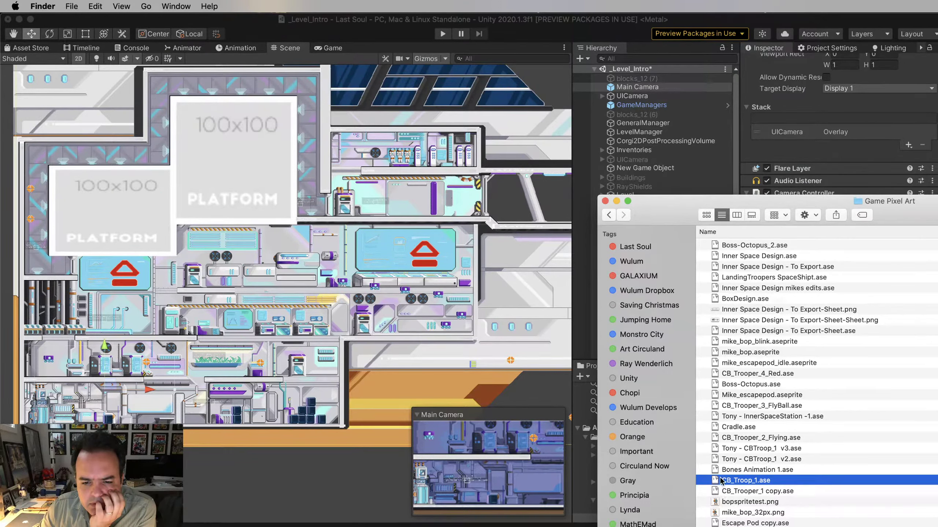
double_click(744, 449)
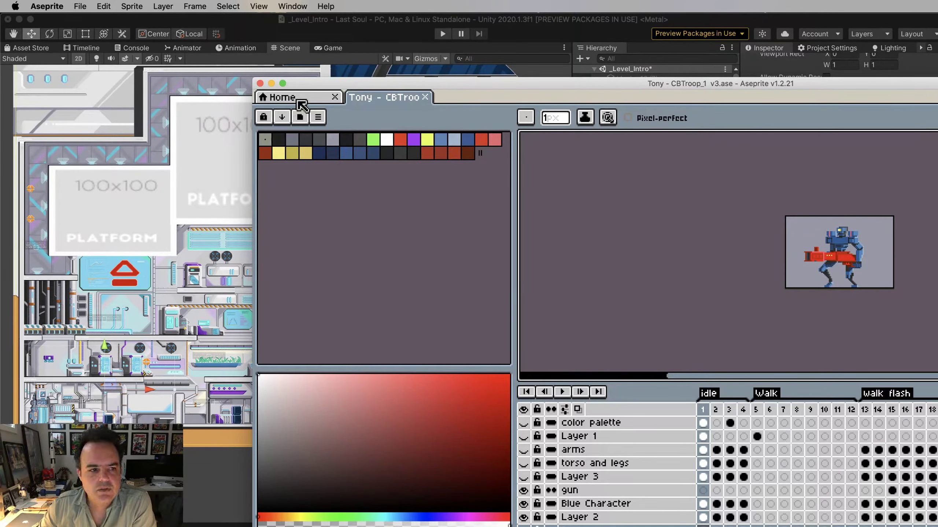
Open CB_Trooper_2_Flying.ase and CB_Trooper_4_Red.ase from the Game Pixel Art folder in Aseprite
drag(692, 84, 548, 94)
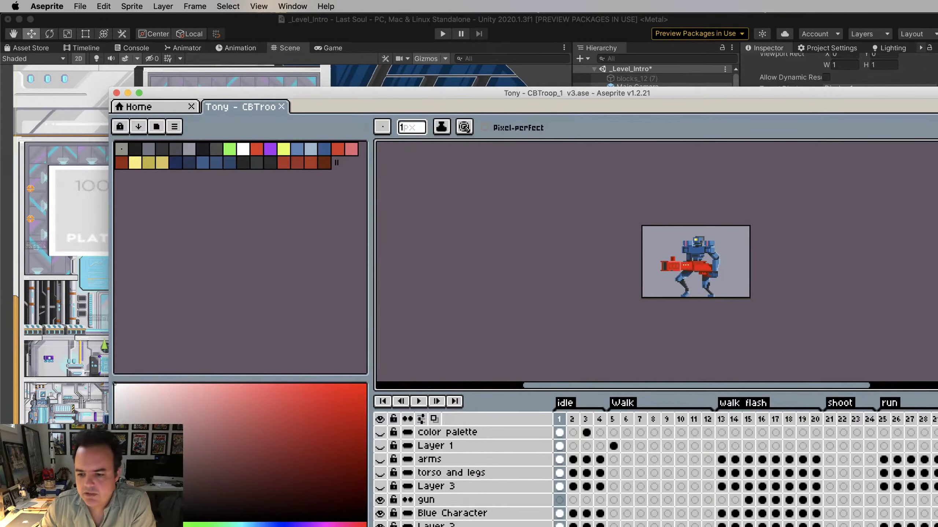
key(super+Tab)
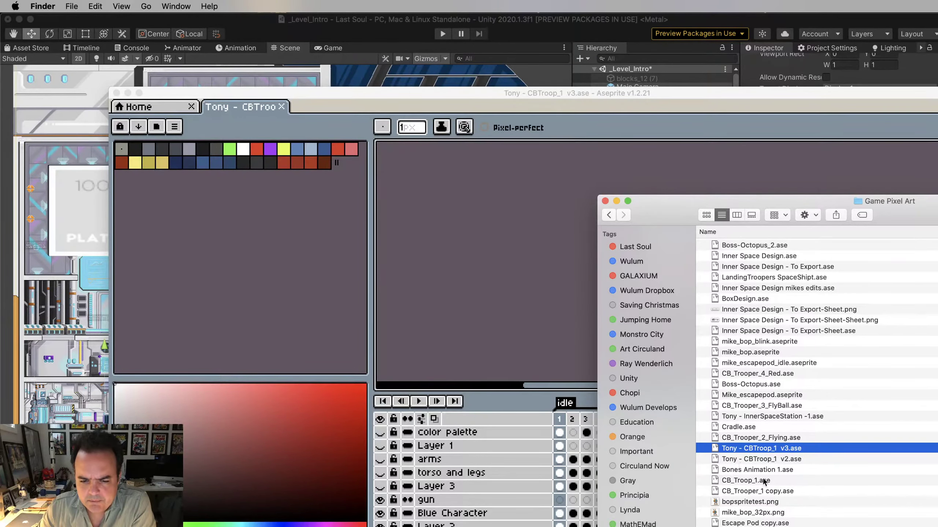
double_click(740, 437)
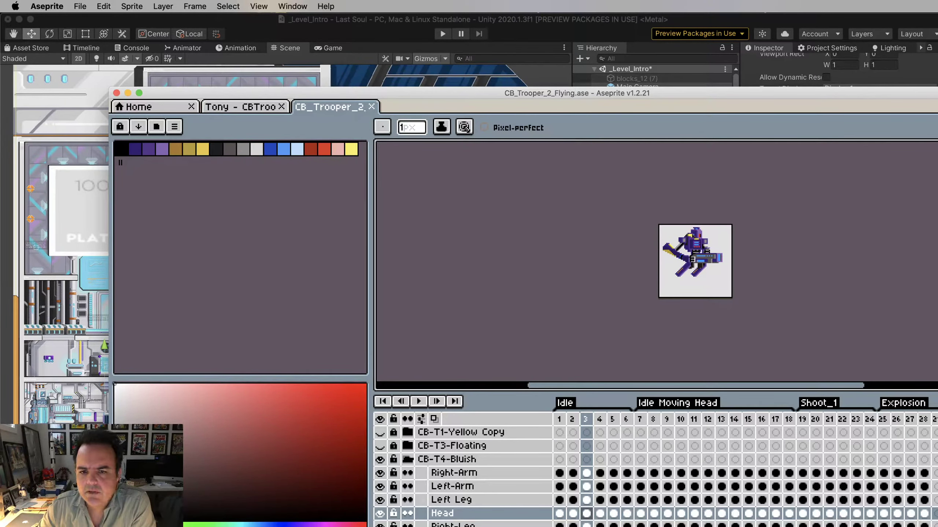
key(super+Tab)
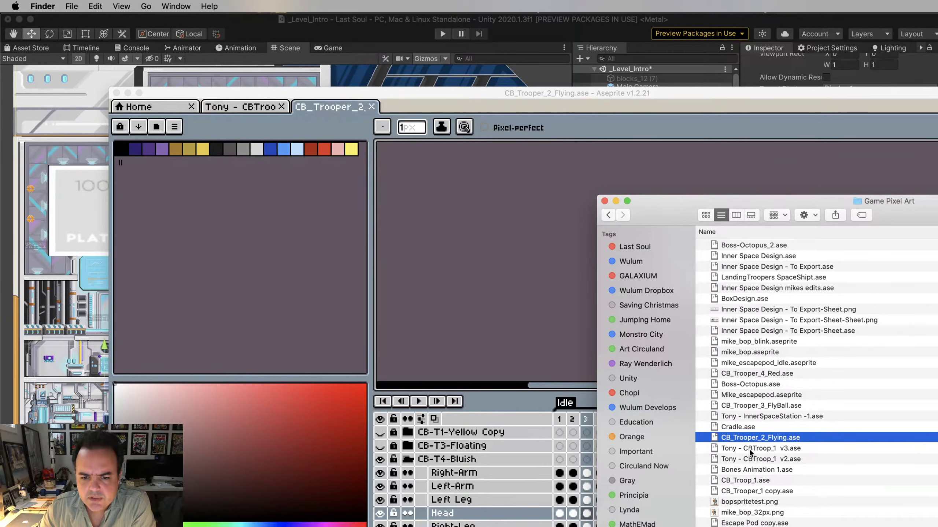
double_click(739, 374)
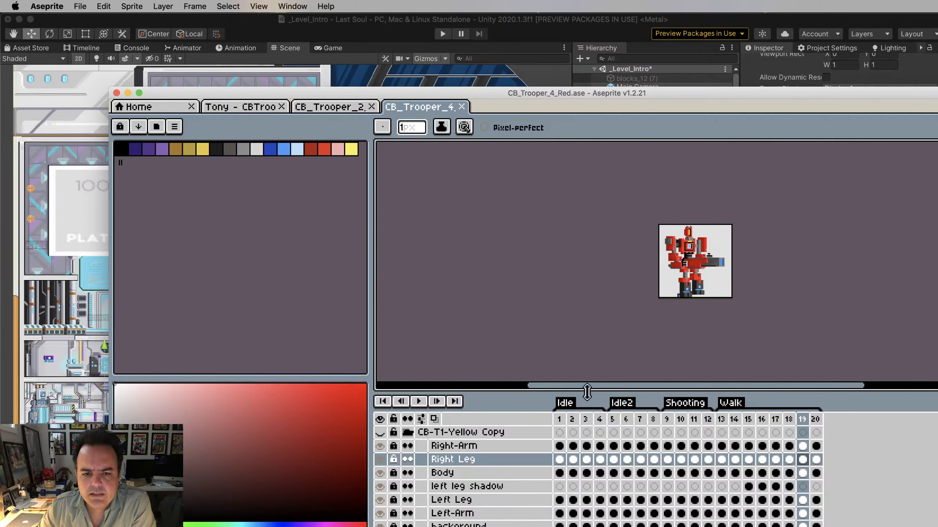
Make the CB-T1-Yellow Copy group visible in CB_Trooper_4_Red.ase
scroll(710, 299, up, 2)
scroll(711, 299, right, 2)
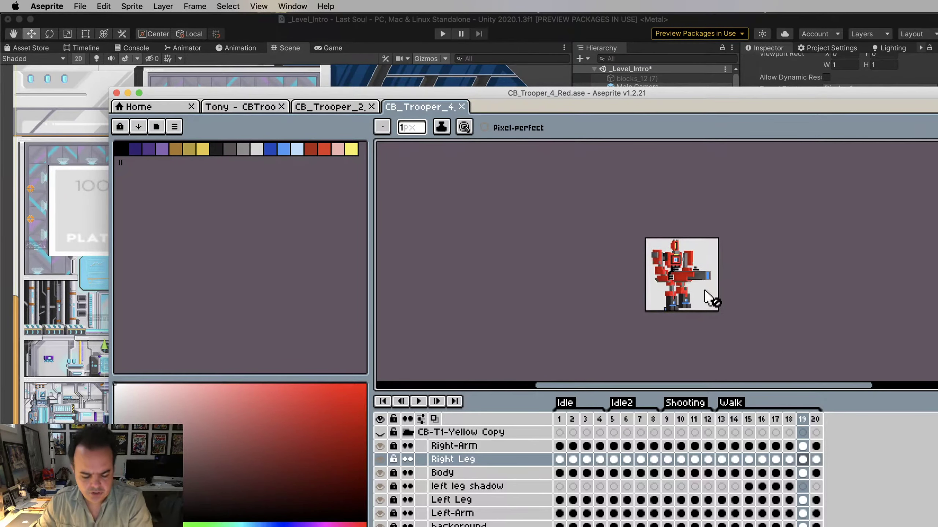
scroll(710, 299, up, 1)
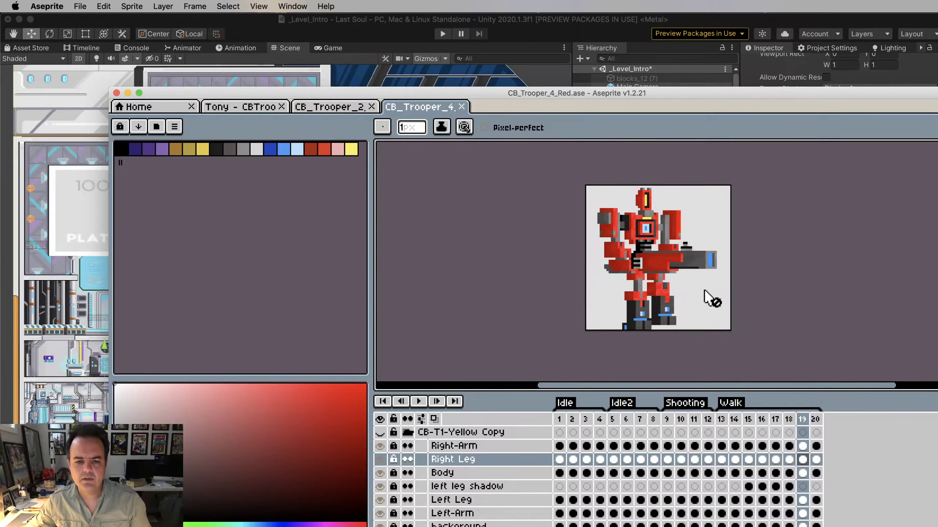
scroll(711, 298, up, 1)
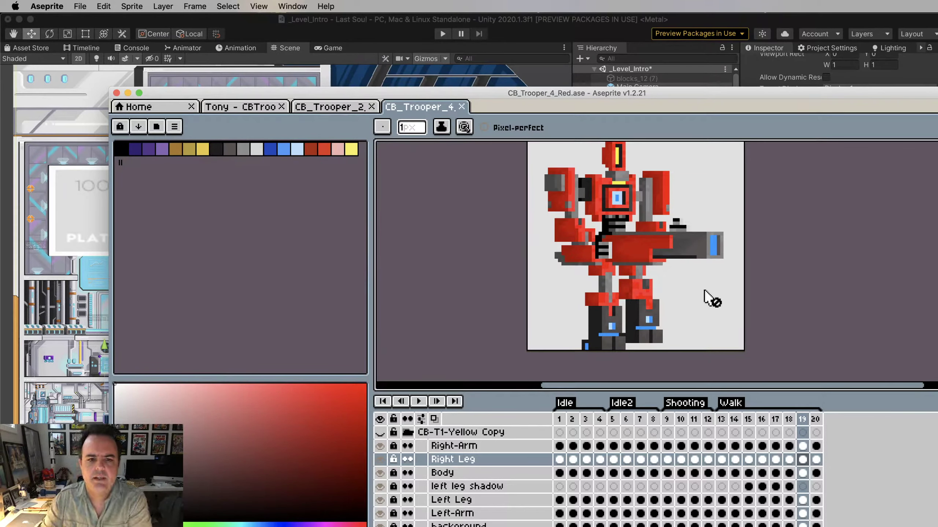
key(super+Tab)
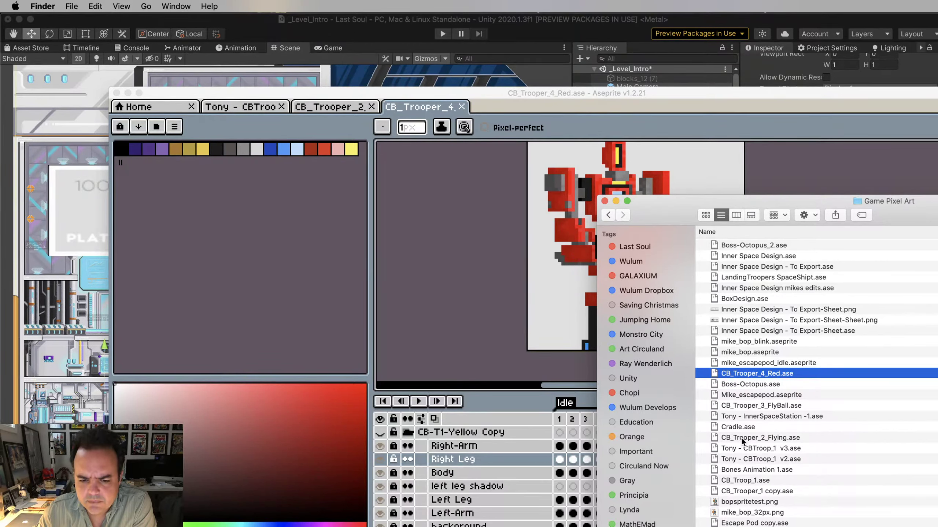
click(744, 492)
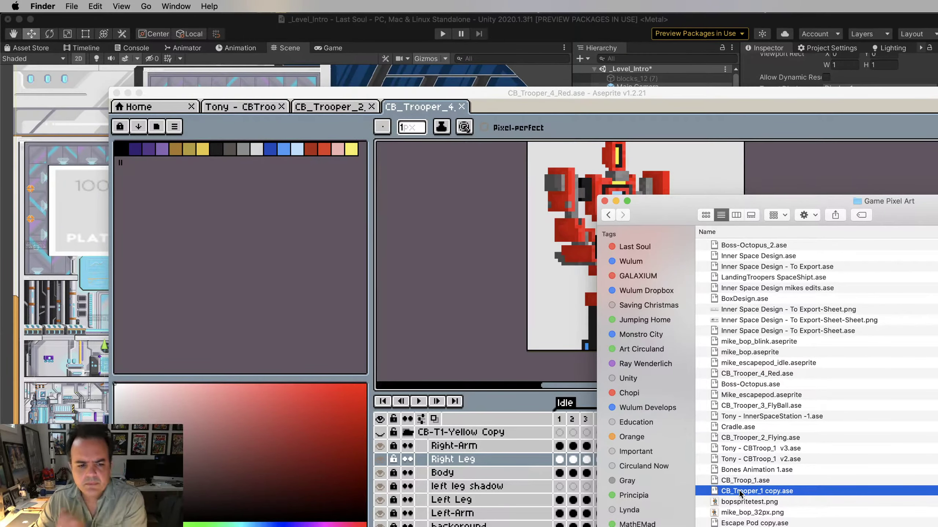
click(460, 350)
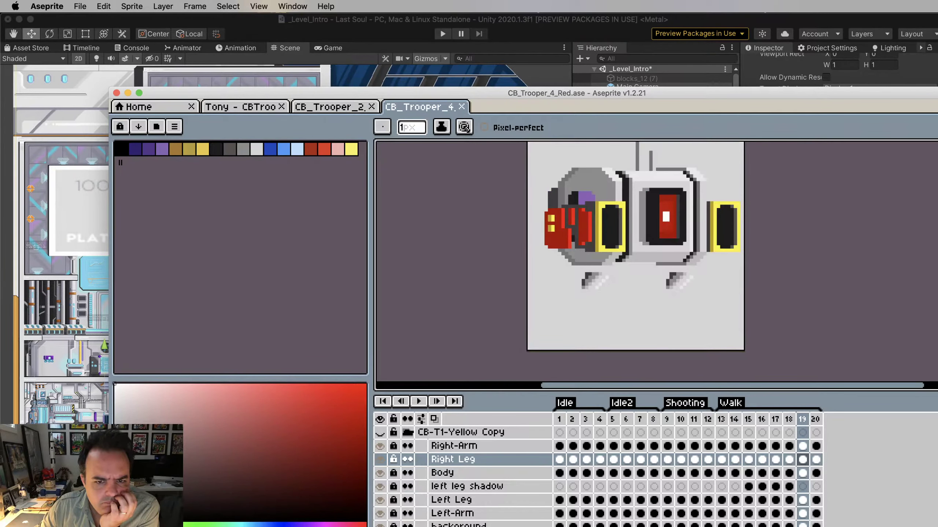
click(380, 433)
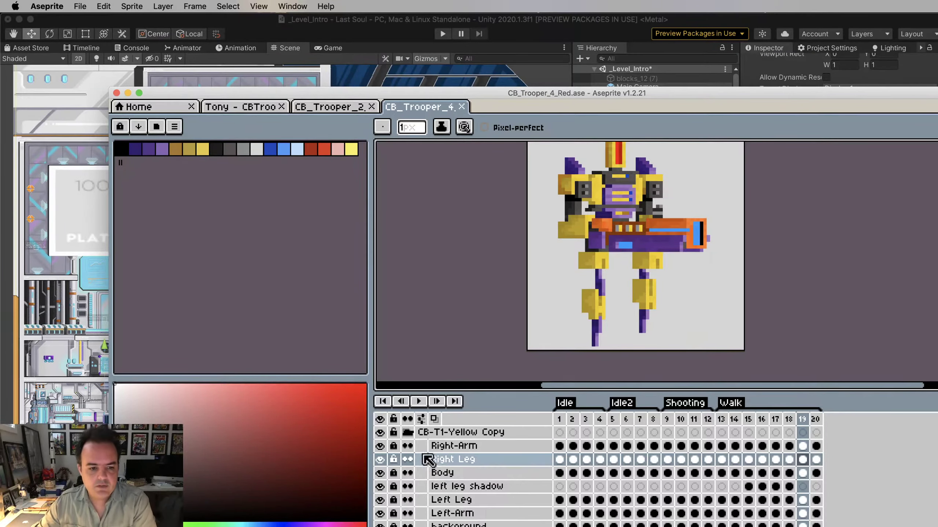
Collapse and inspect the trooper groups in the timeline, then select the CB-T2-Red group
click(407, 432)
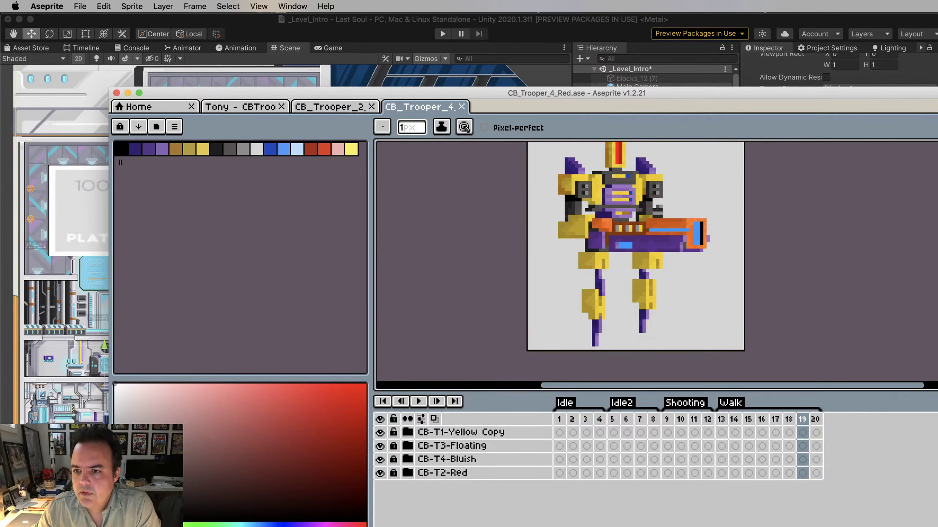
key(super+Tab)
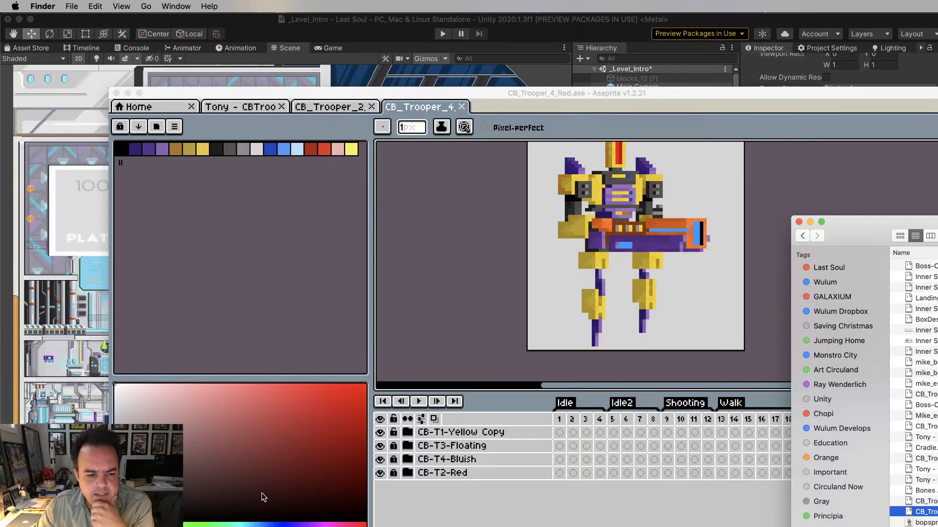
click(503, 522)
click(410, 473)
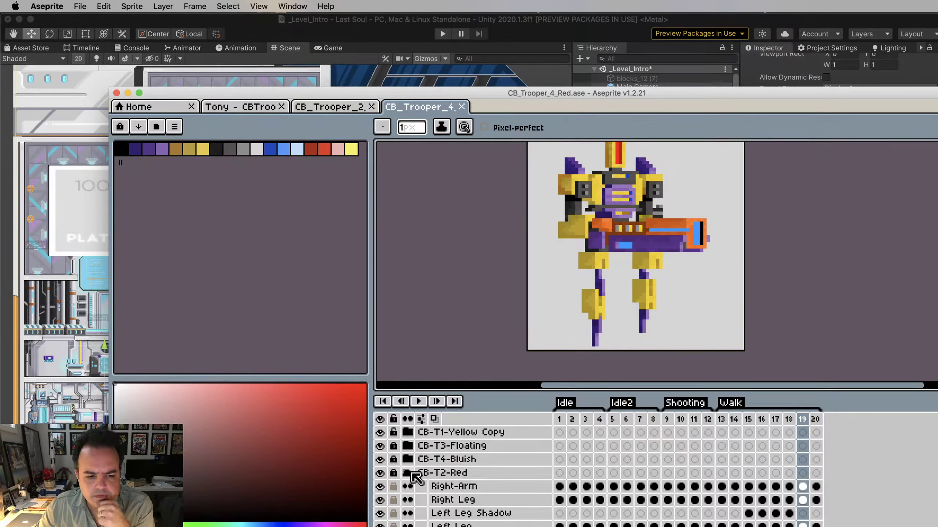
click(412, 474)
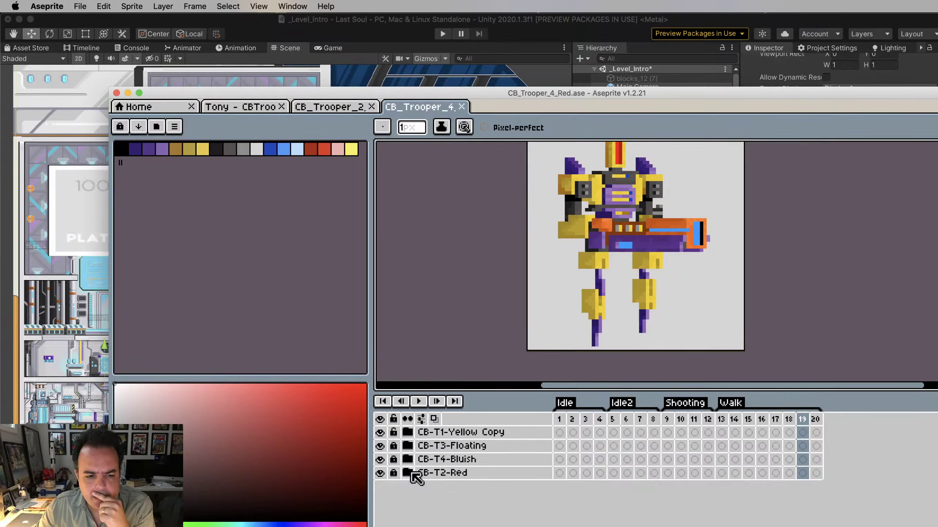
click(494, 474)
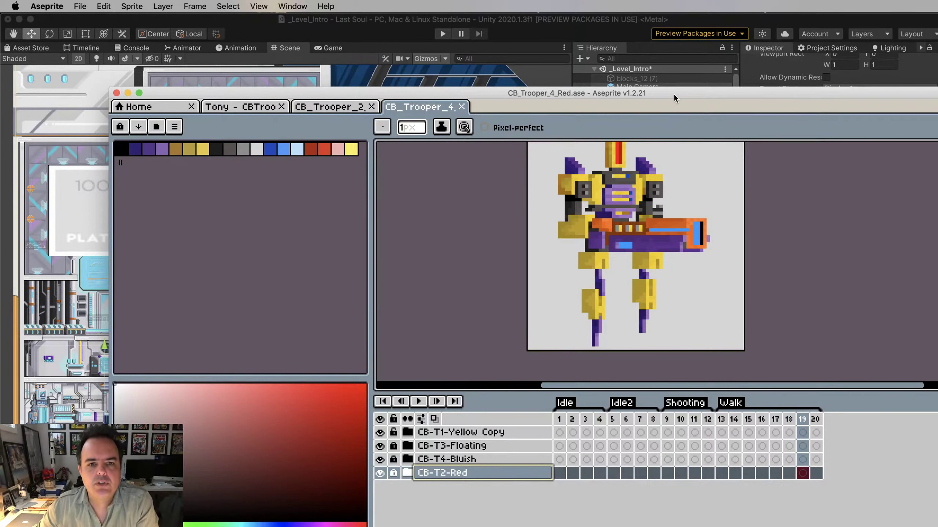
Hide the CB-T1-Yellow Copy, CB-T3-Floating and CB-T4-Bluish groups so only the red trooper shows
drag(674, 93, 606, 28)
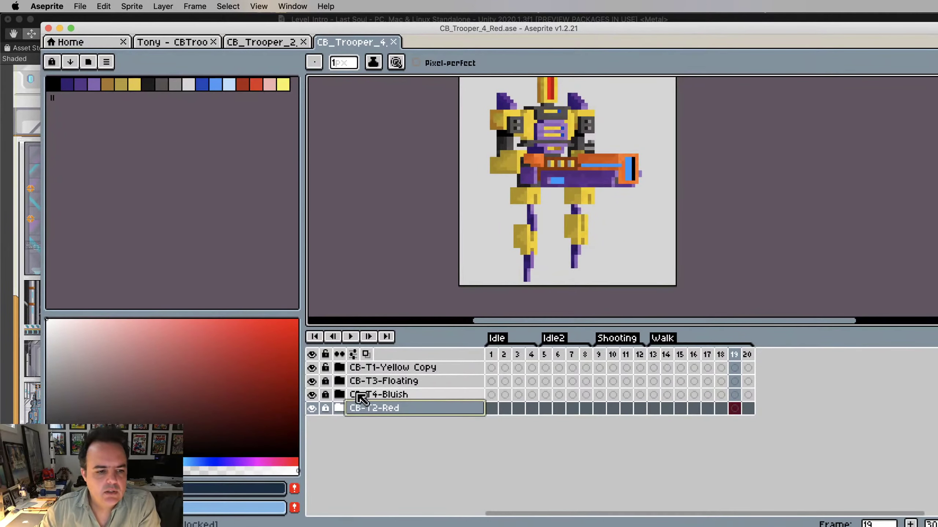
click(312, 367)
click(312, 381)
click(314, 394)
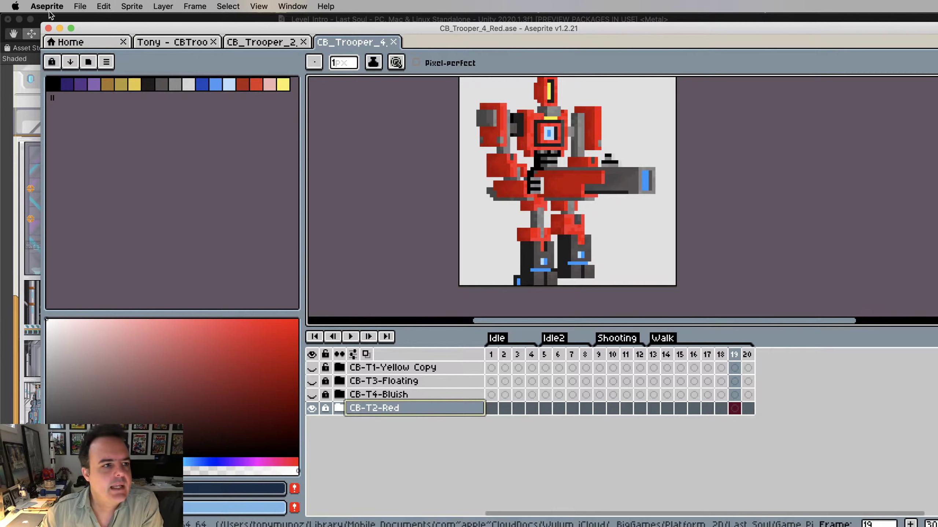
click(81, 6)
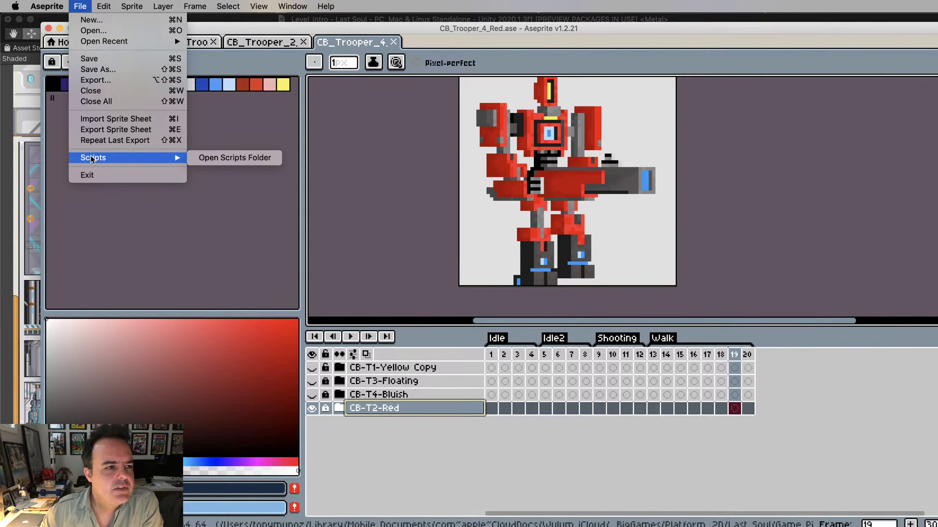
Export the red trooper sprite sheet with Split Tags on and Open Sprite Sheet ticked
click(114, 130)
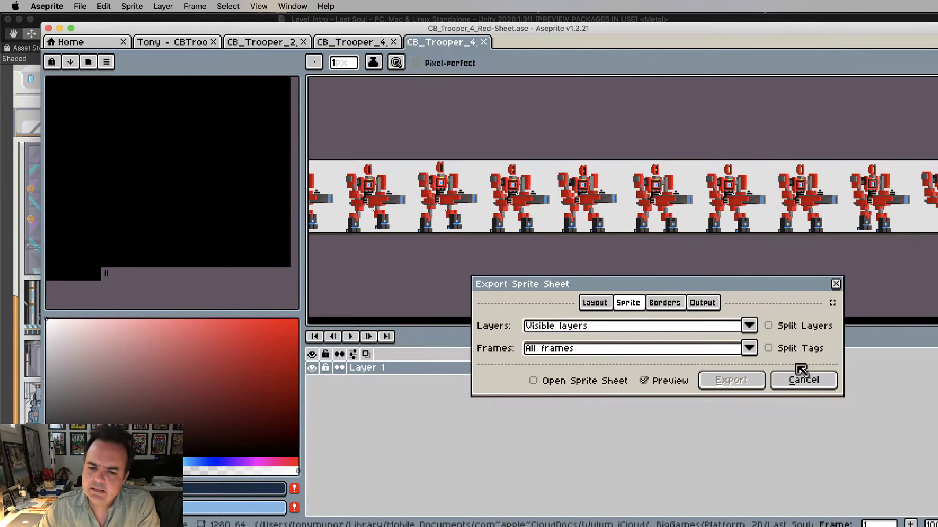
click(769, 351)
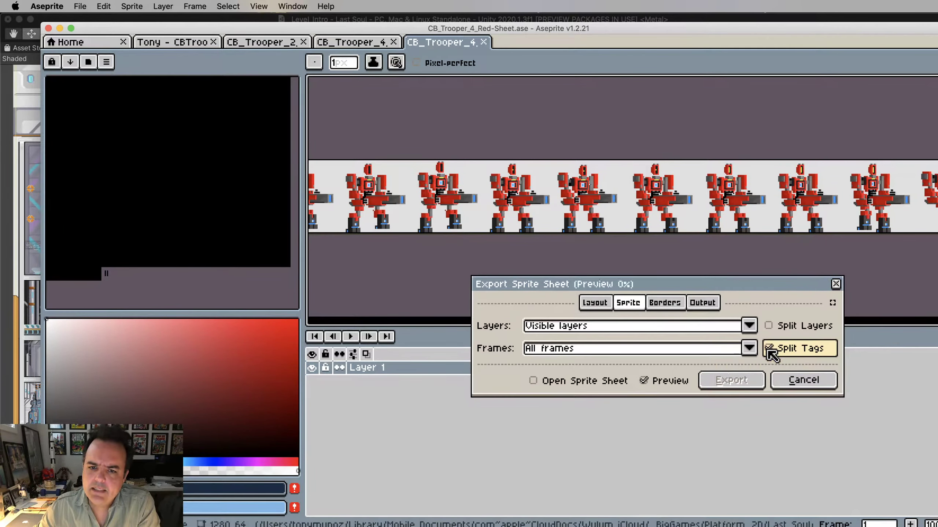
scroll(762, 262, down, 3)
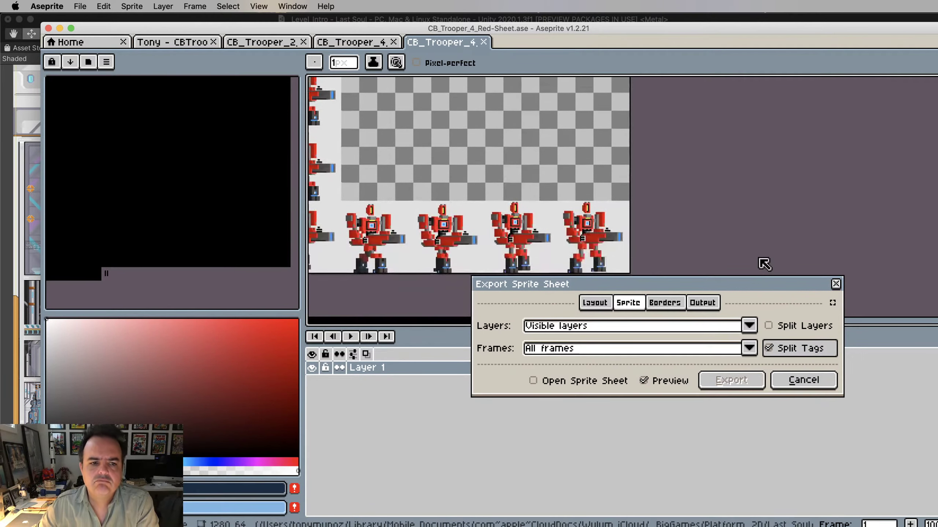
scroll(653, 245, up, 1)
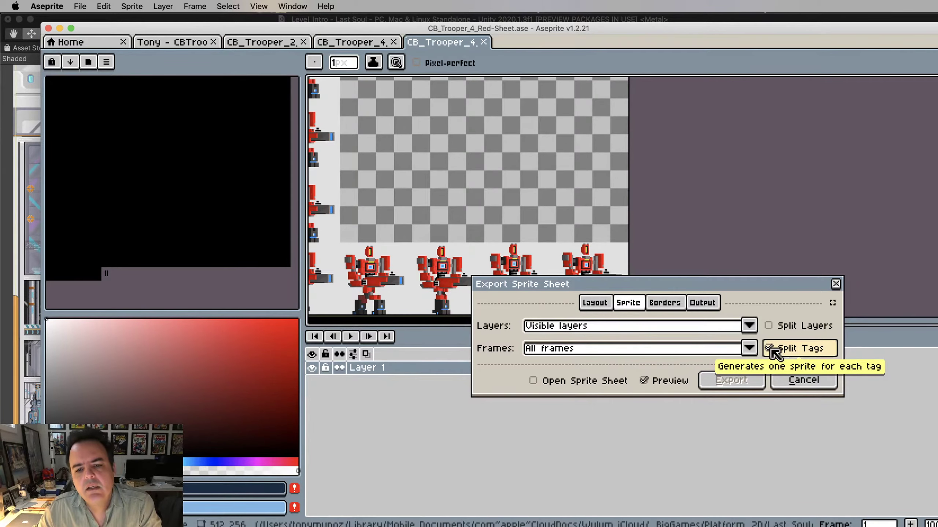
scroll(670, 251, down, 5)
scroll(670, 251, left, 5)
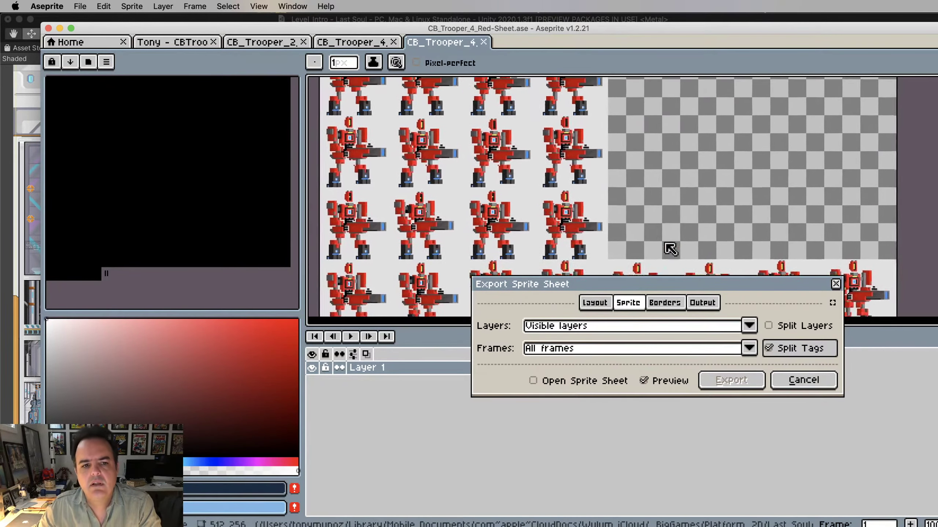
scroll(670, 250, right, 5)
scroll(670, 250, down, 2)
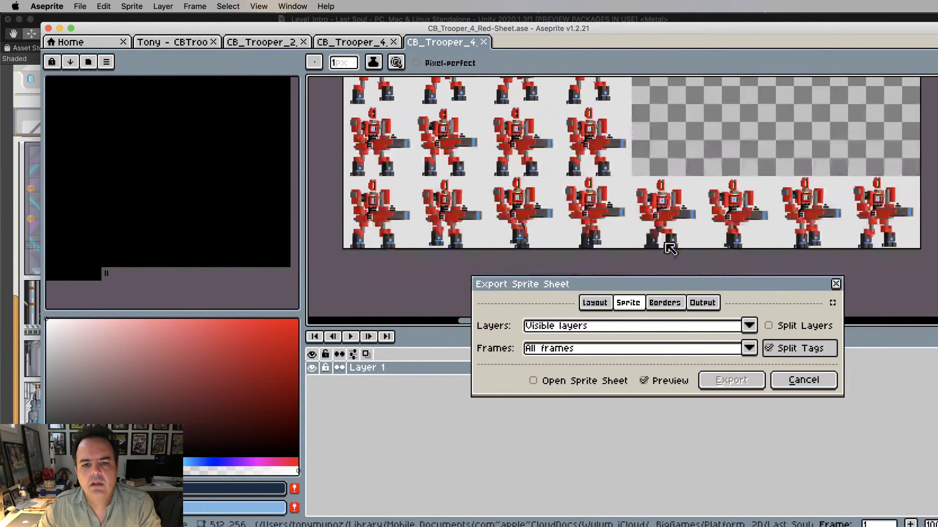
scroll(670, 250, up, 3)
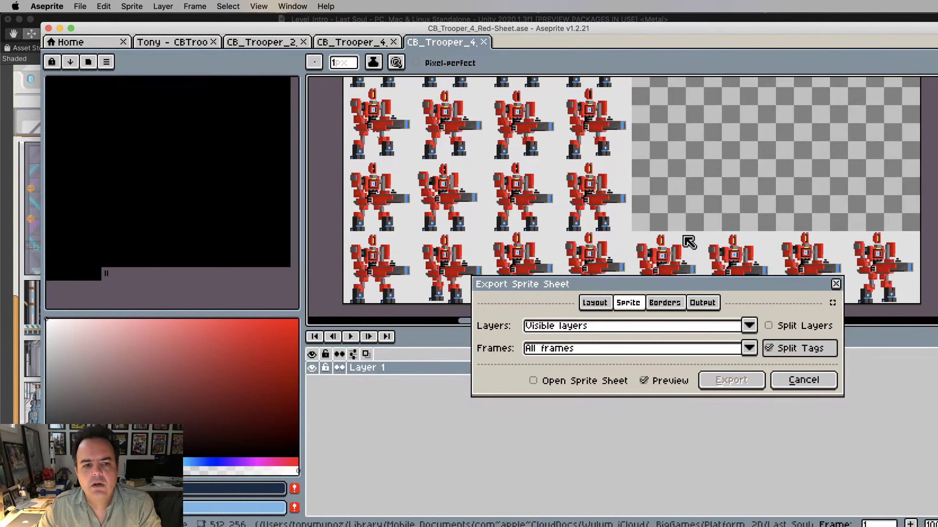
scroll(689, 242, up, 3)
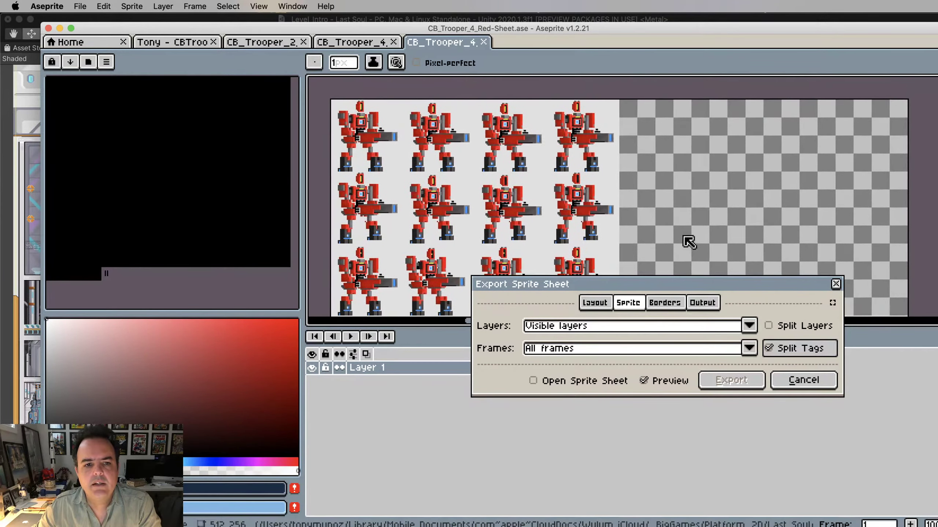
scroll(688, 242, down, 2)
scroll(688, 242, left, 2)
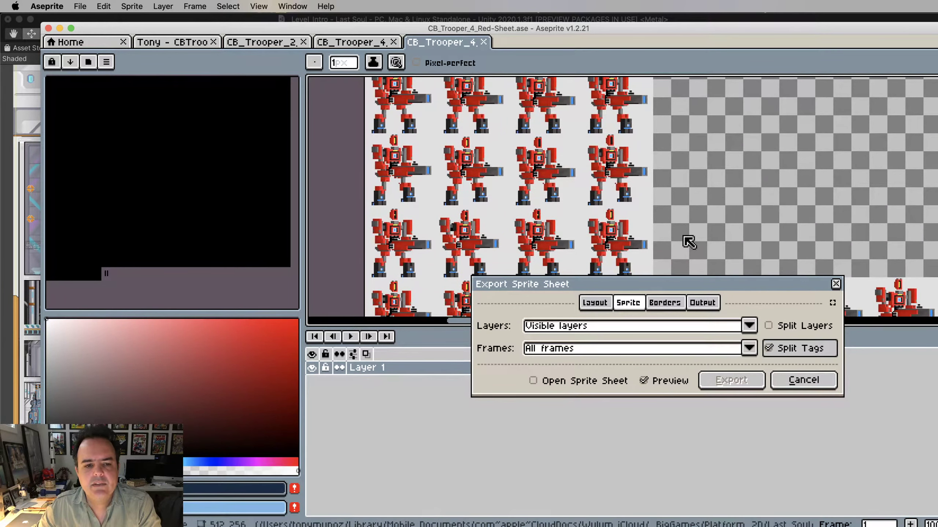
scroll(689, 242, up, 2)
scroll(689, 243, right, 1)
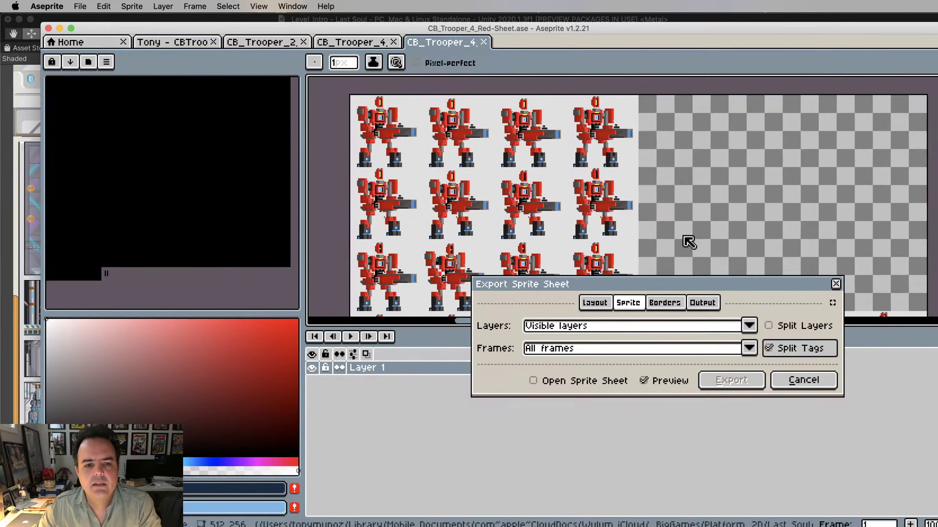
scroll(688, 242, down, 1)
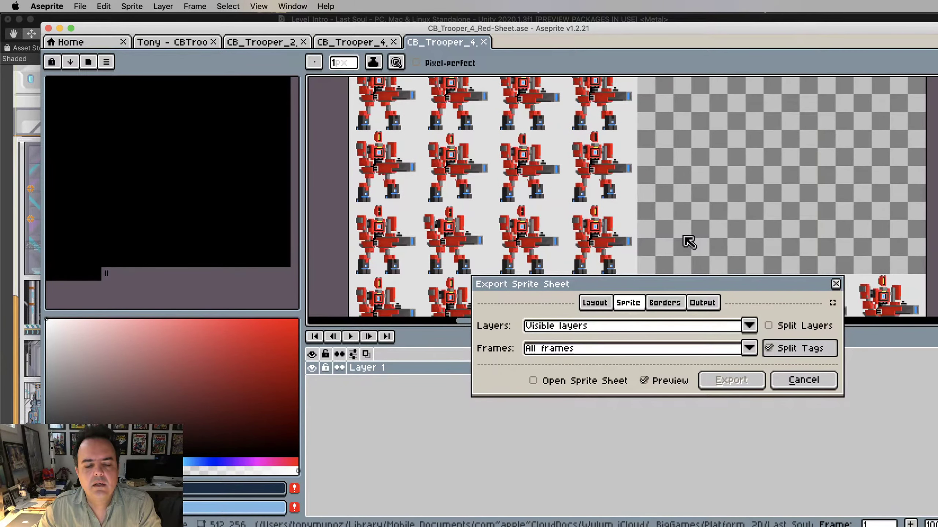
scroll(688, 242, down, 1)
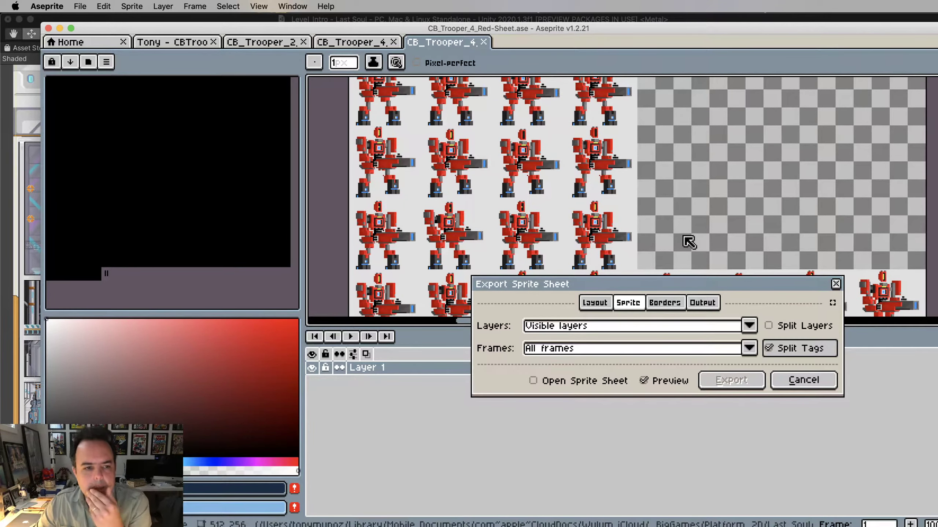
scroll(689, 242, up, 1)
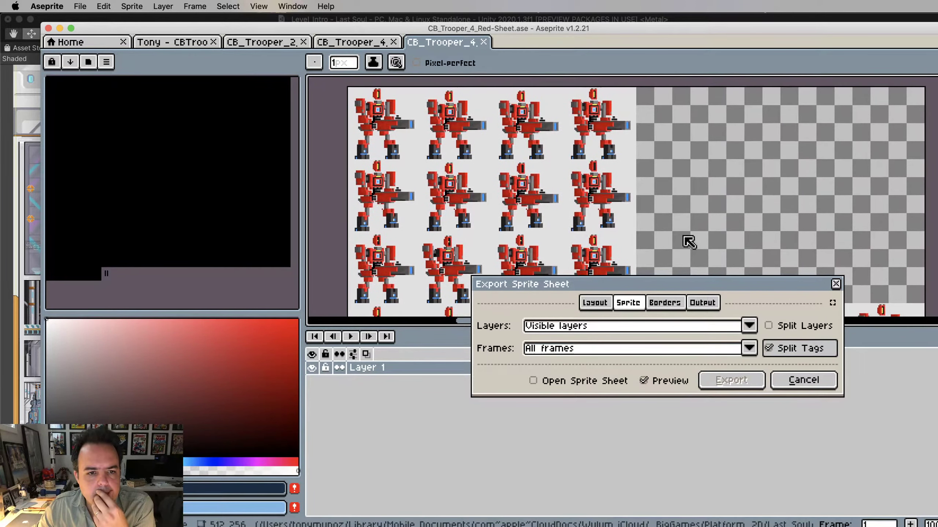
scroll(688, 243, down, 1)
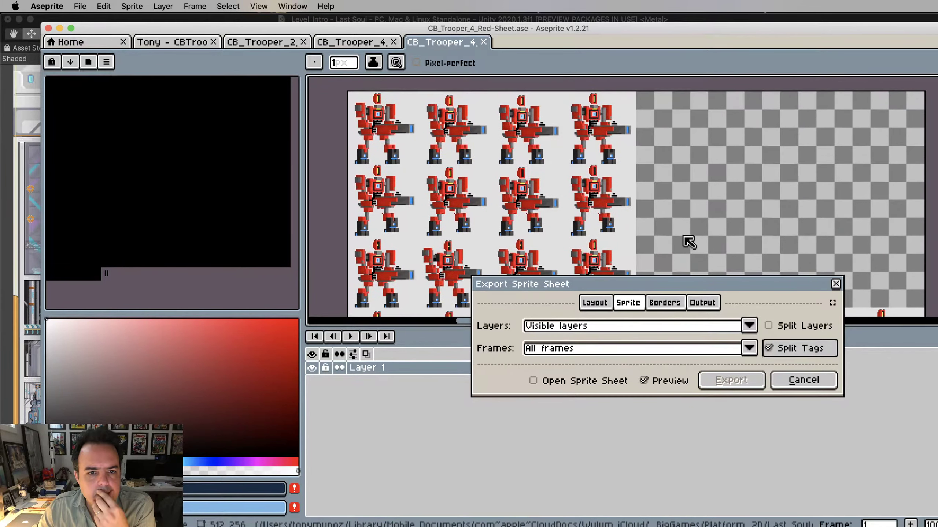
scroll(688, 242, down, 1)
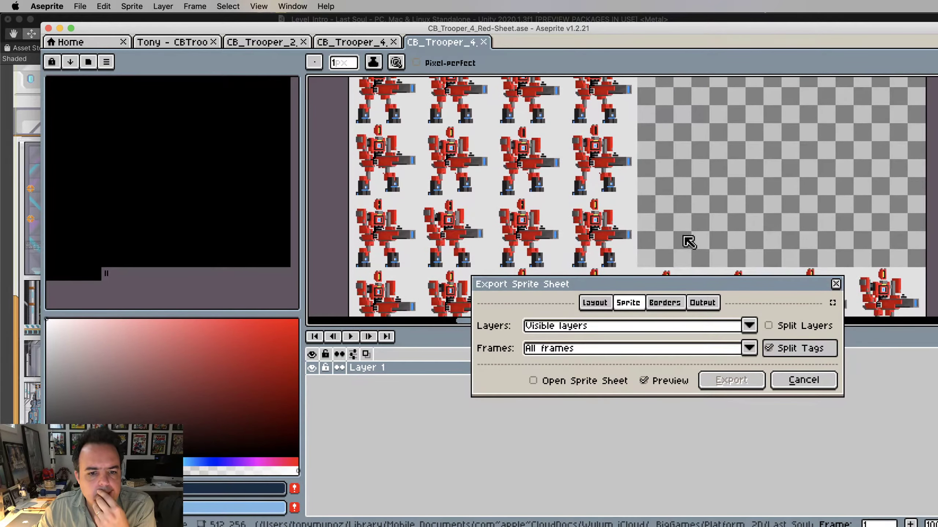
scroll(689, 242, down, 3)
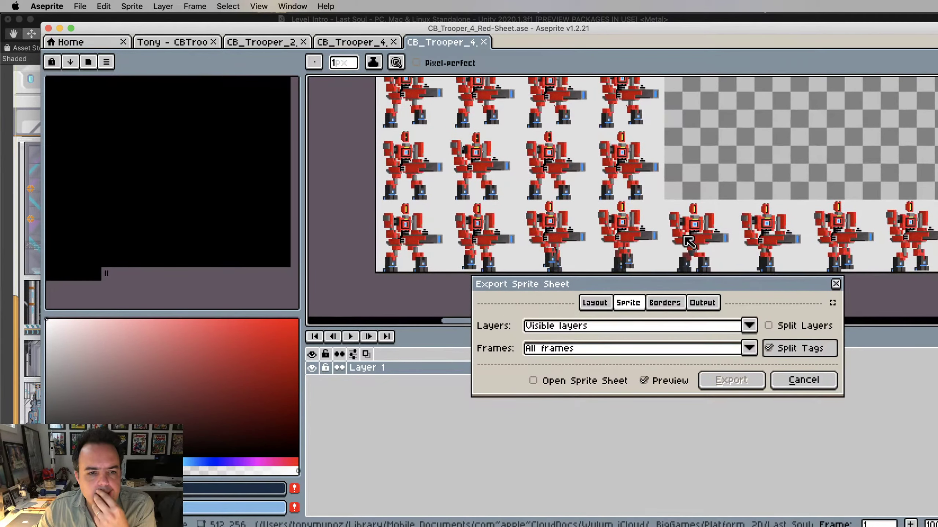
scroll(689, 242, up, 2)
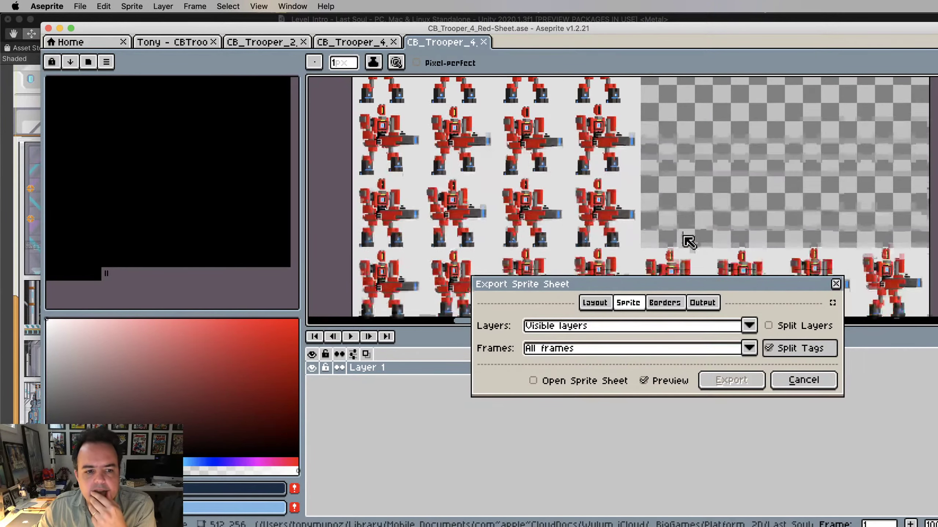
scroll(688, 242, up, 3)
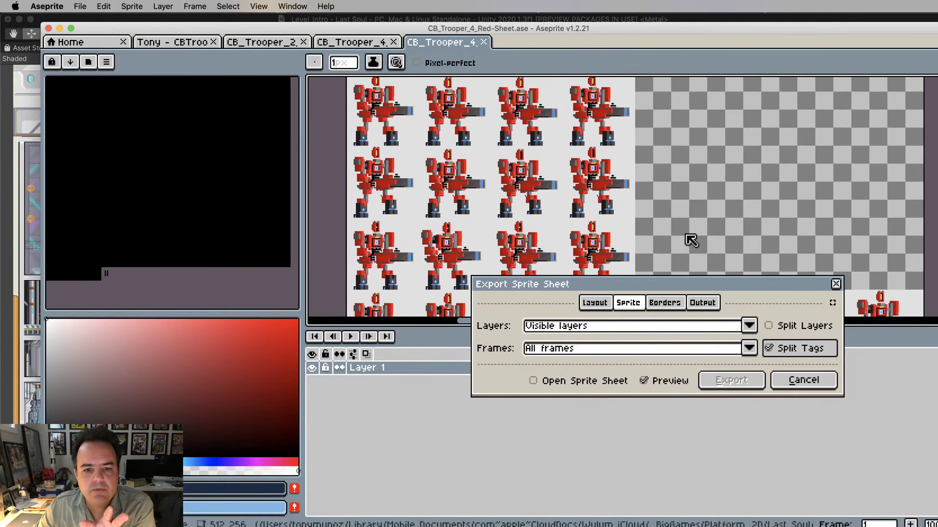
click(535, 382)
click(718, 382)
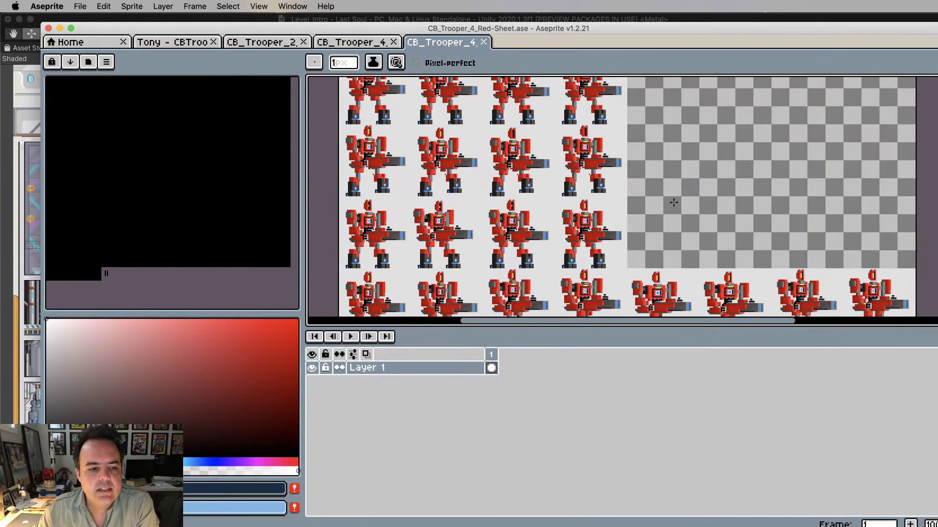
Confirm the CB_Trooper_4_Red canvas is 64×64 px, then return to the sheet tab
click(364, 41)
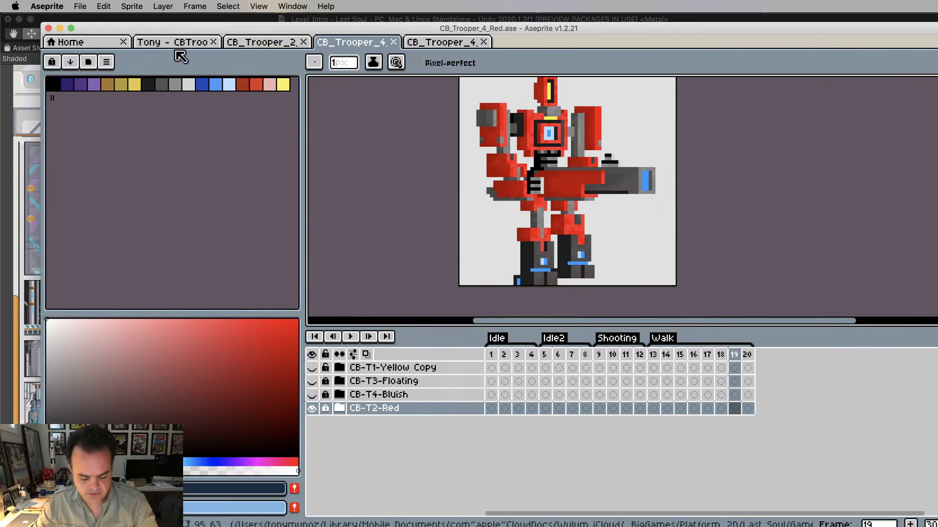
key(super+alt+c)
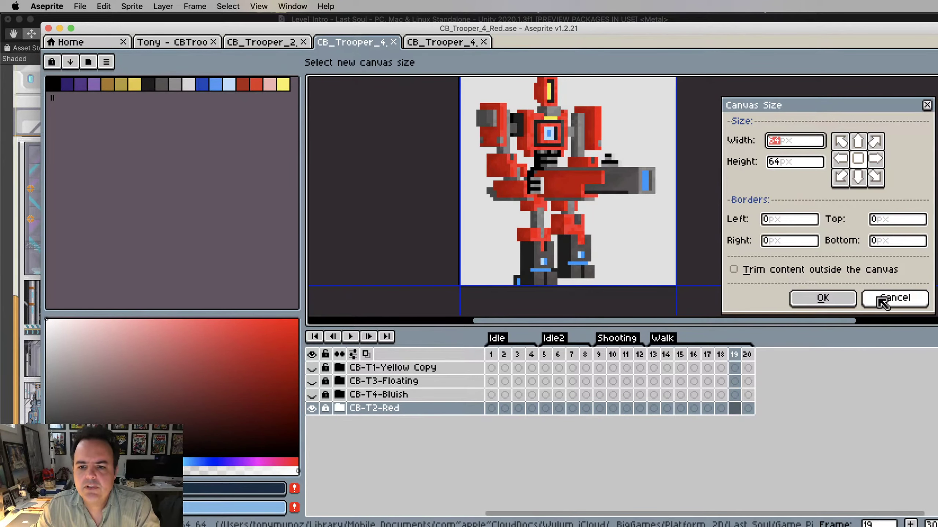
click(895, 298)
click(456, 41)
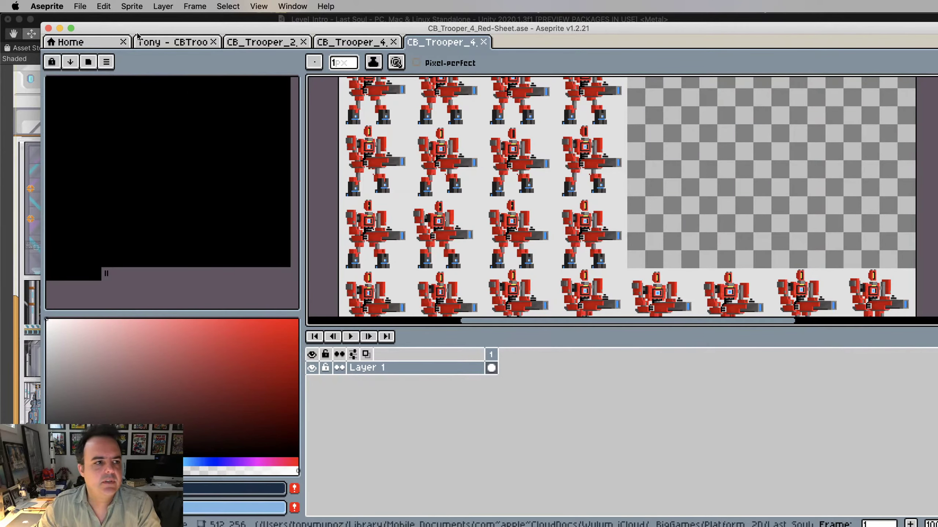
click(85, 5)
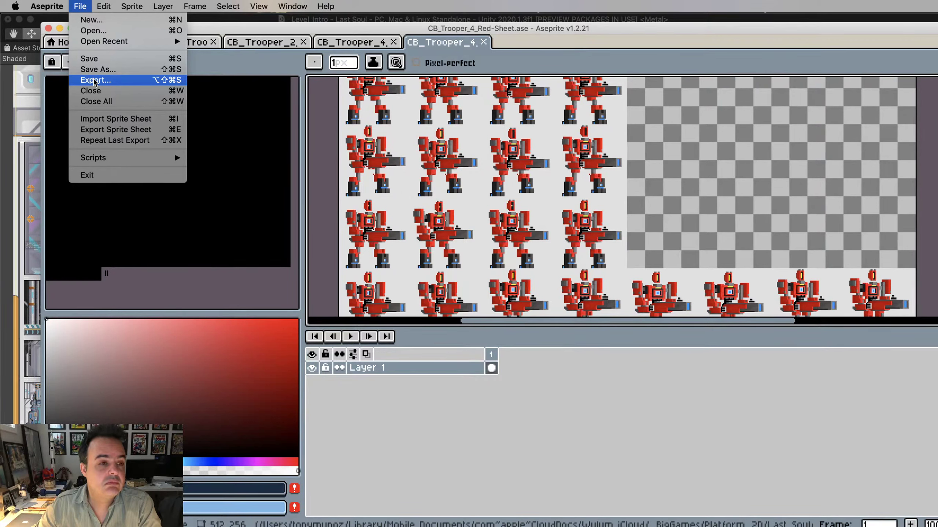
Export the red sheet as CB_Trooper_4_-64x64.png, then switch to Finder
click(95, 80)
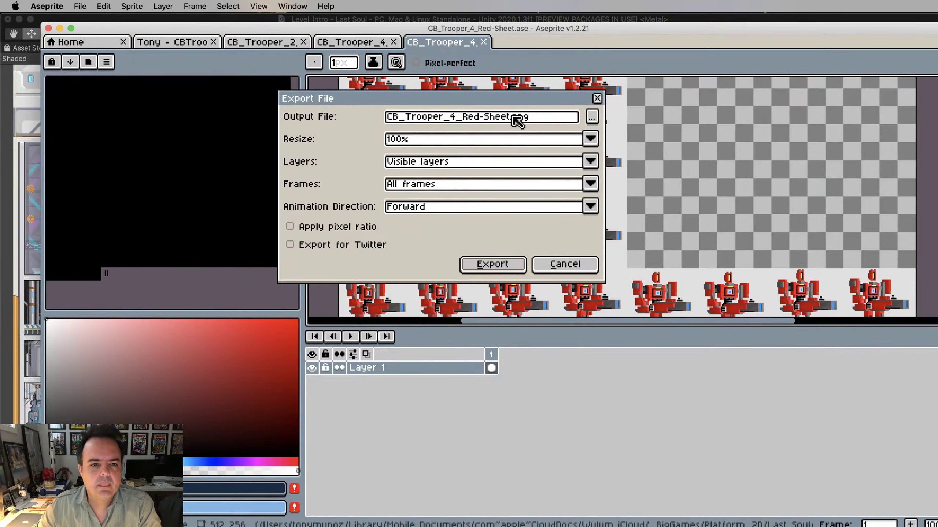
click(512, 118)
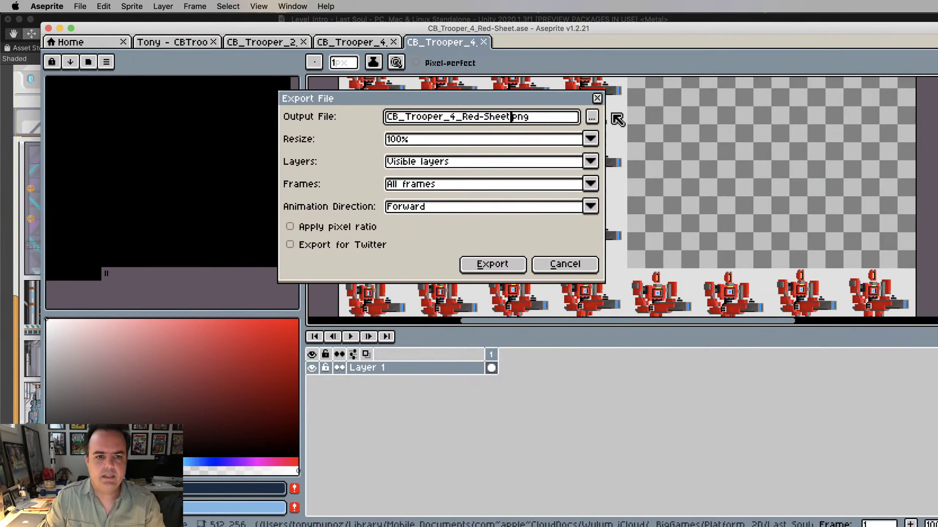
text(-)
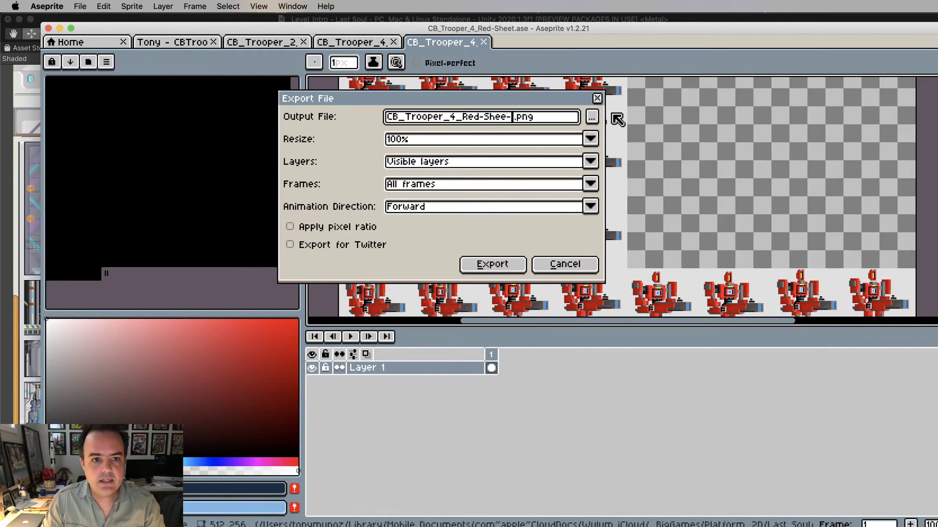
key(BackSpace)
key(Delete)
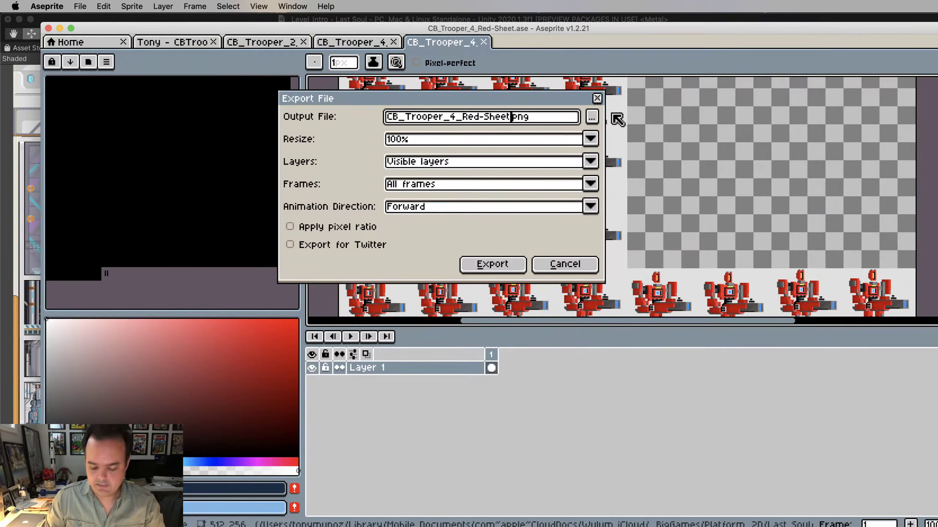
text(-)
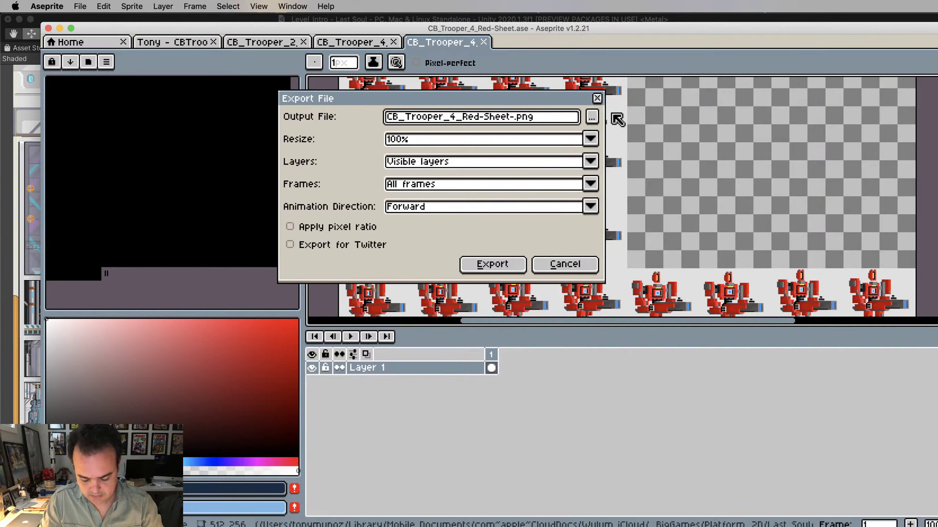
text(64x64)
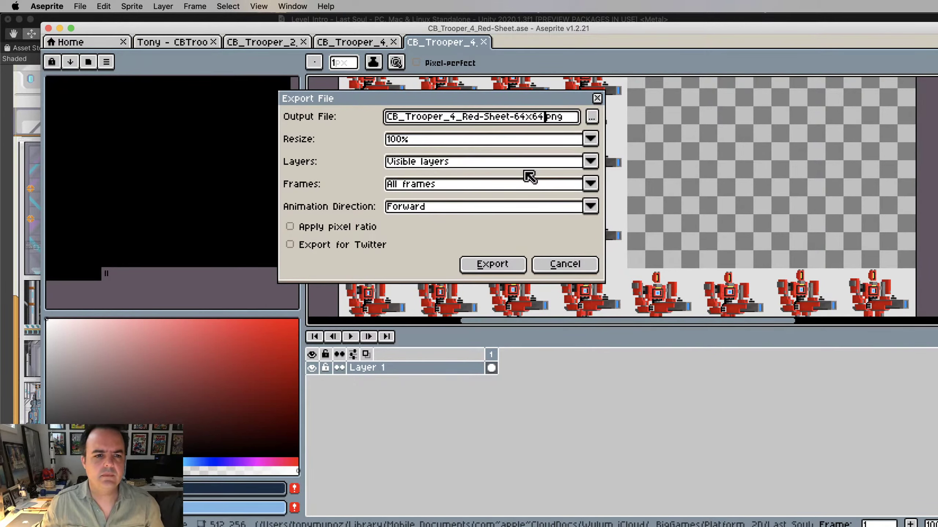
click(452, 118)
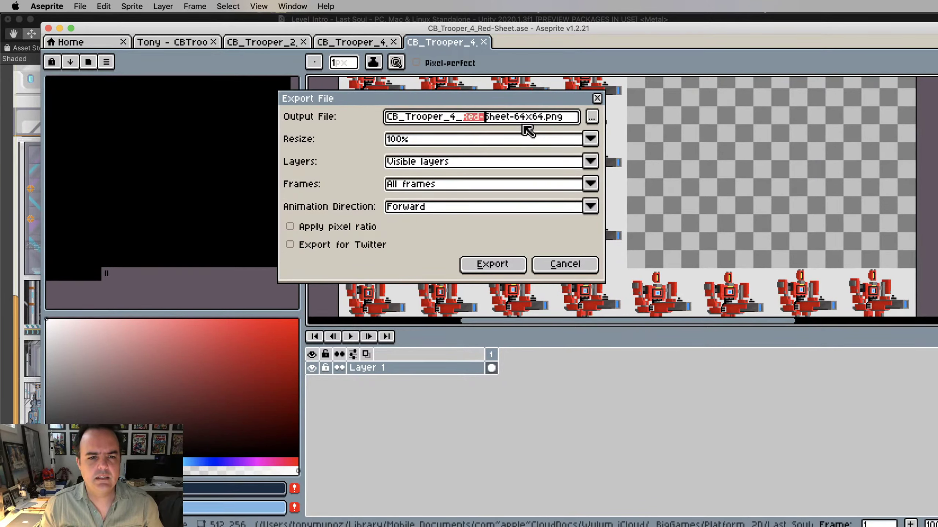
key(shift+Right)
key(BackSpace)
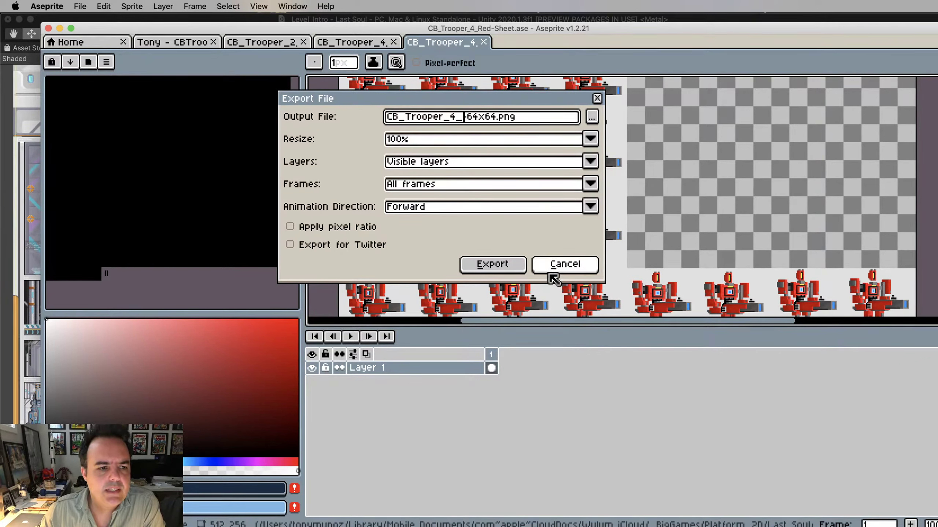
click(496, 269)
key(super+Tab)
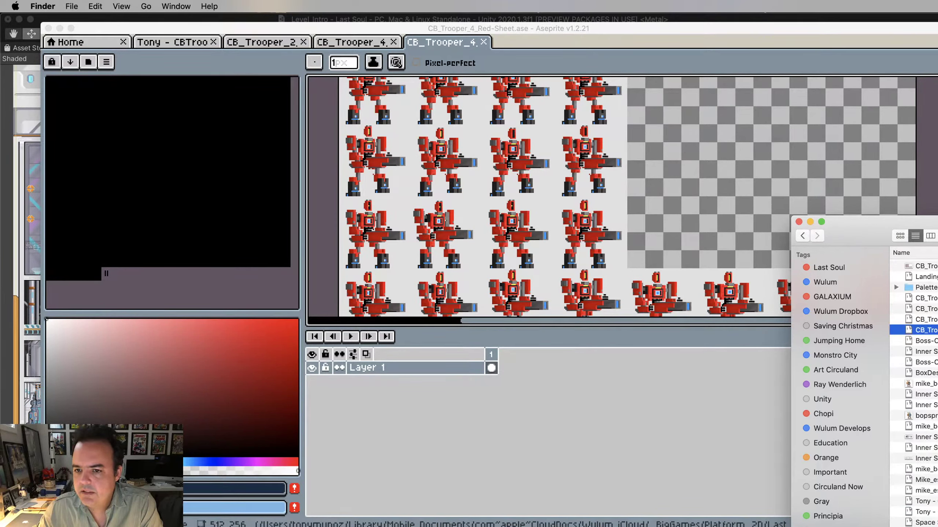
Quick Look the exported CB_Trooper_4_-64x64.png sheet in Finder, then select the next file
click(923, 266)
key(space)
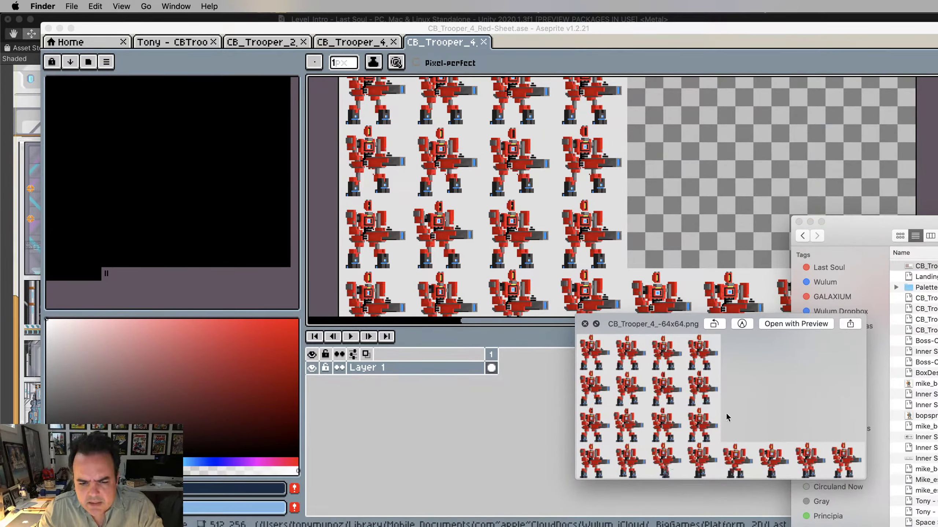
key(space)
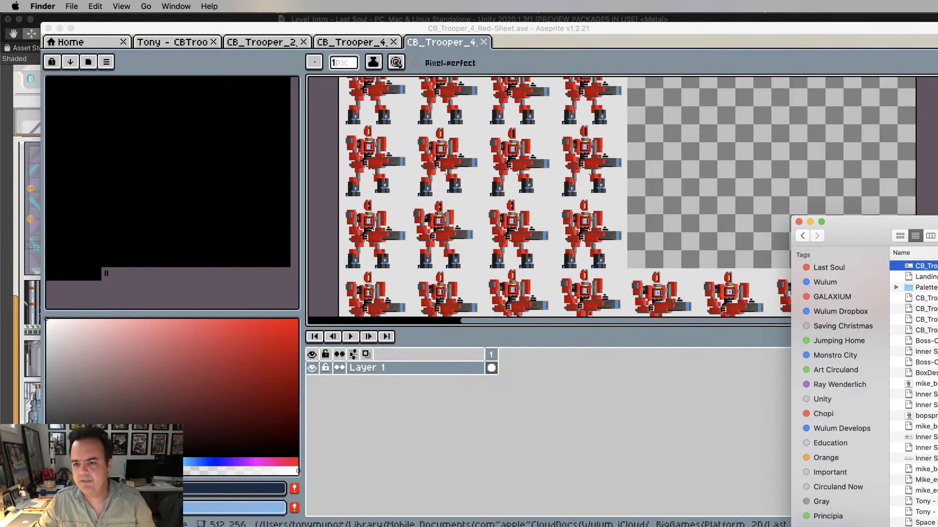
click(923, 277)
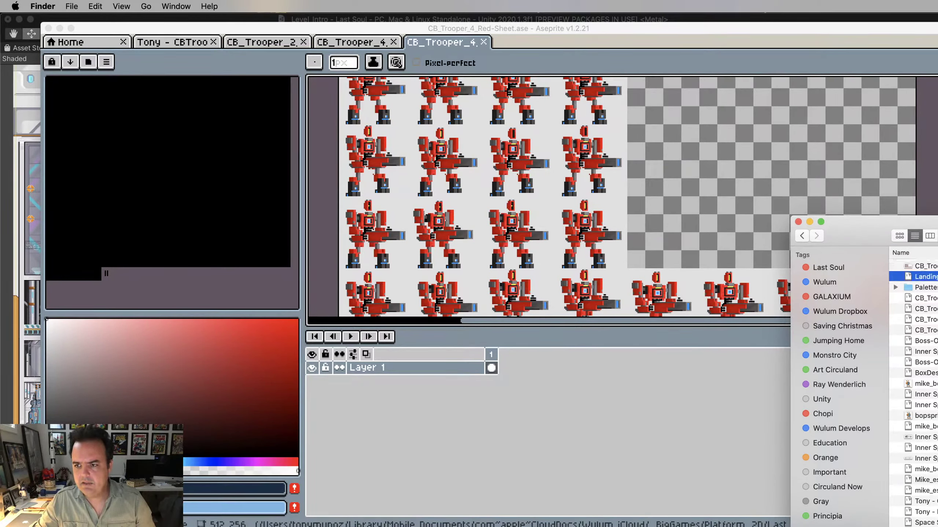
scroll(916, 288, down, 1)
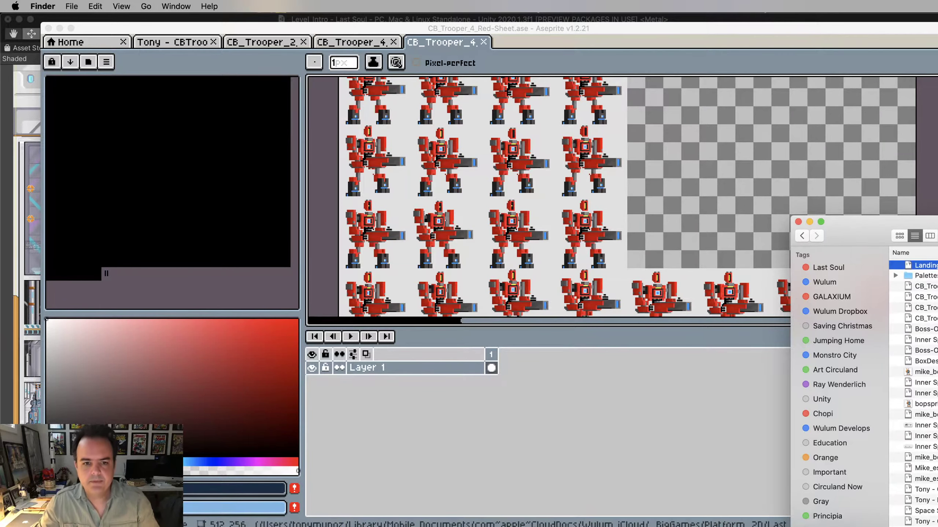
Close the red sprite sheet, hide the background layer, and collapse the CB-T4-Bluish group
click(583, 46)
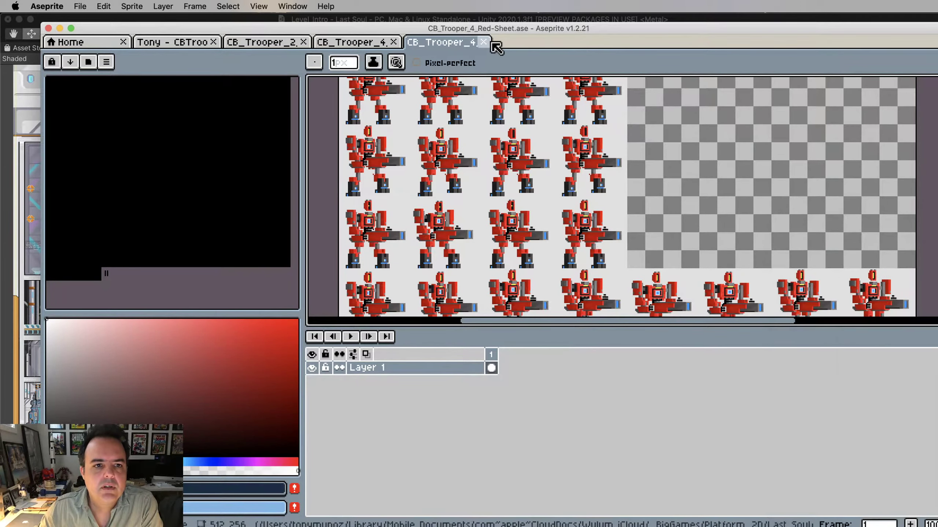
click(484, 42)
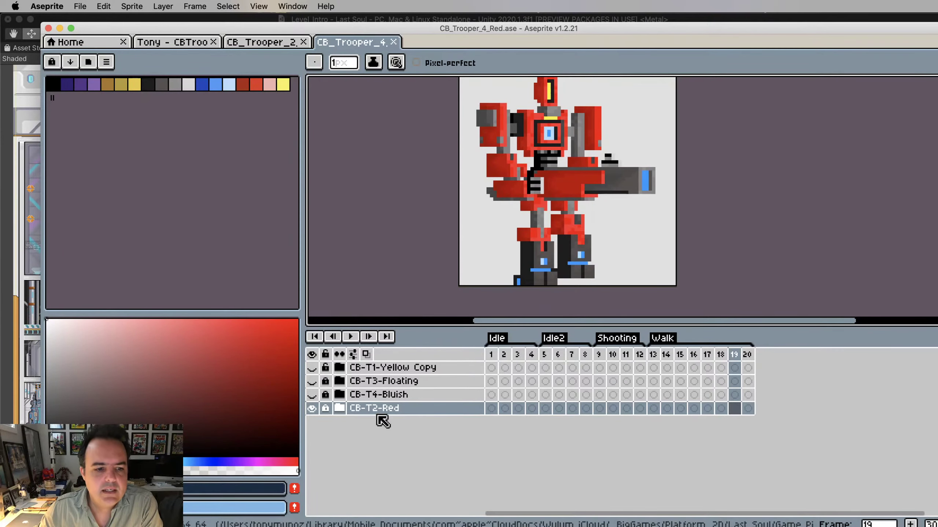
click(338, 408)
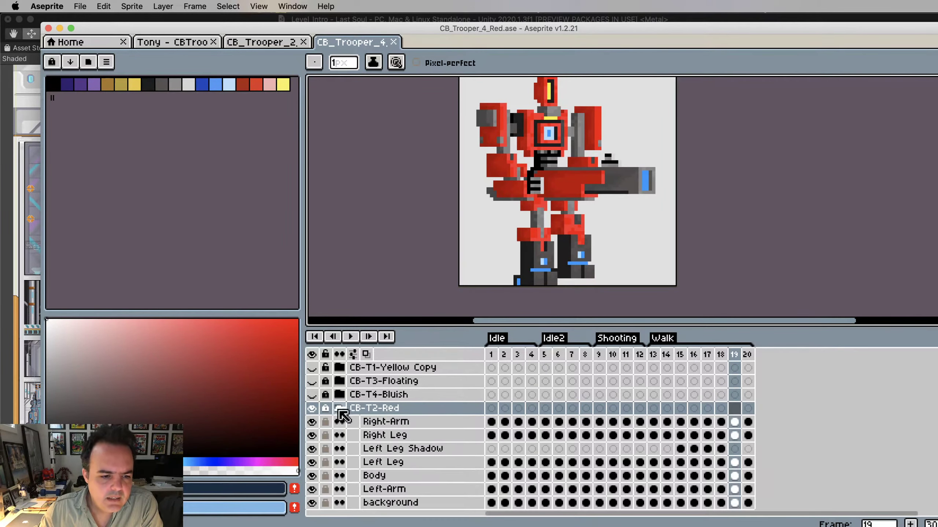
click(312, 502)
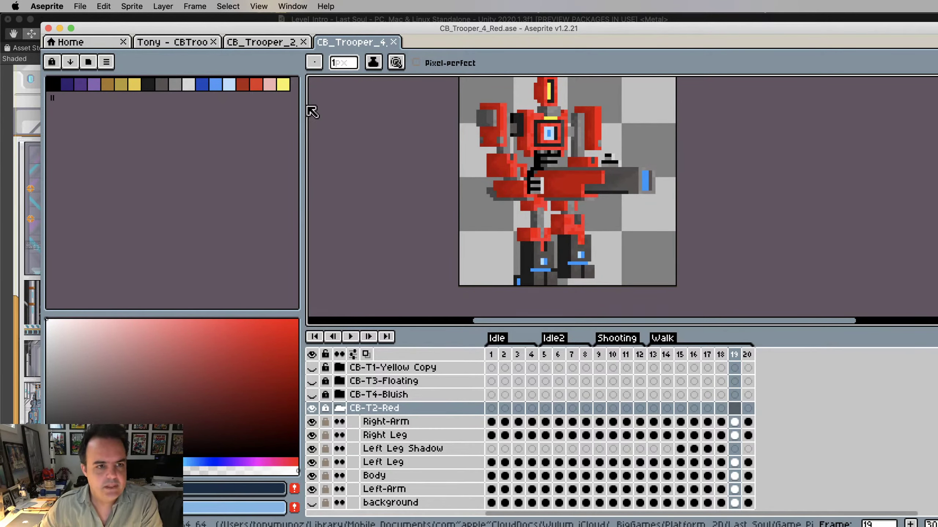
click(340, 396)
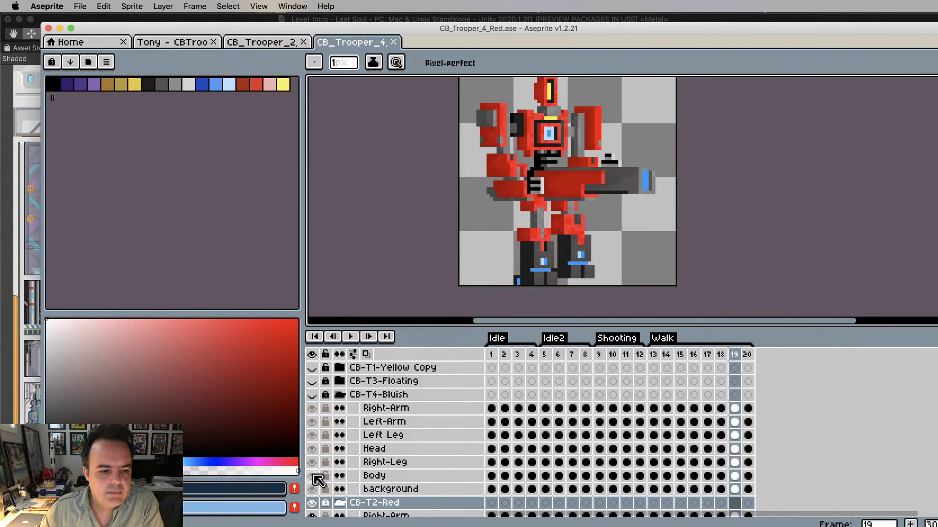
click(339, 395)
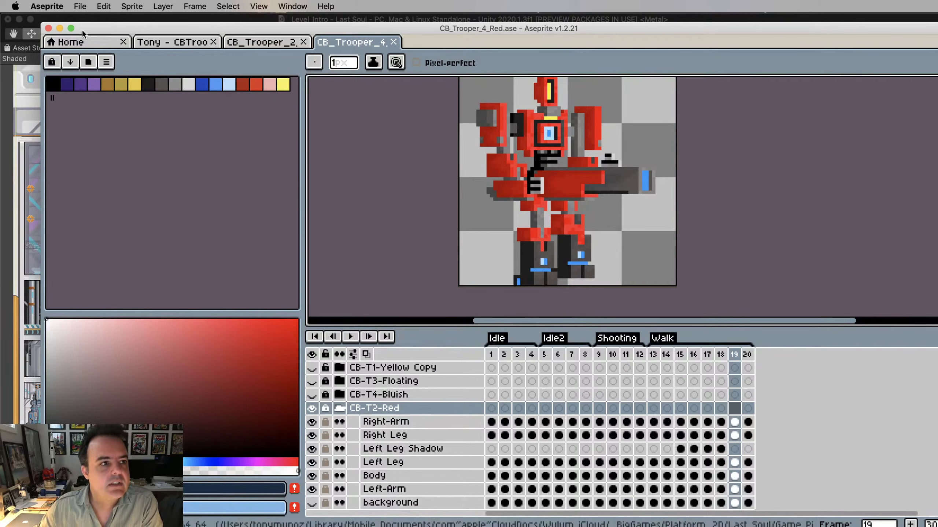
click(80, 7)
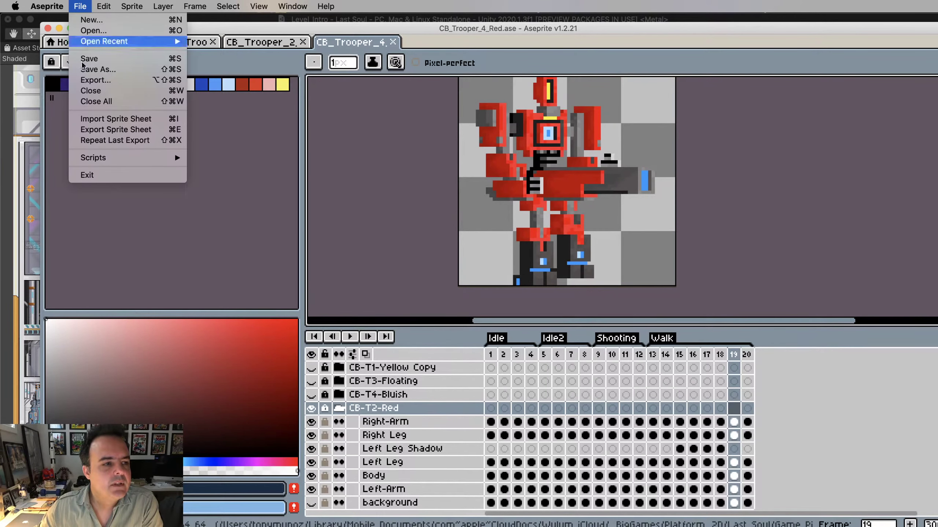
Generate a red trooper sprite sheet with Split Tags enabled
click(97, 133)
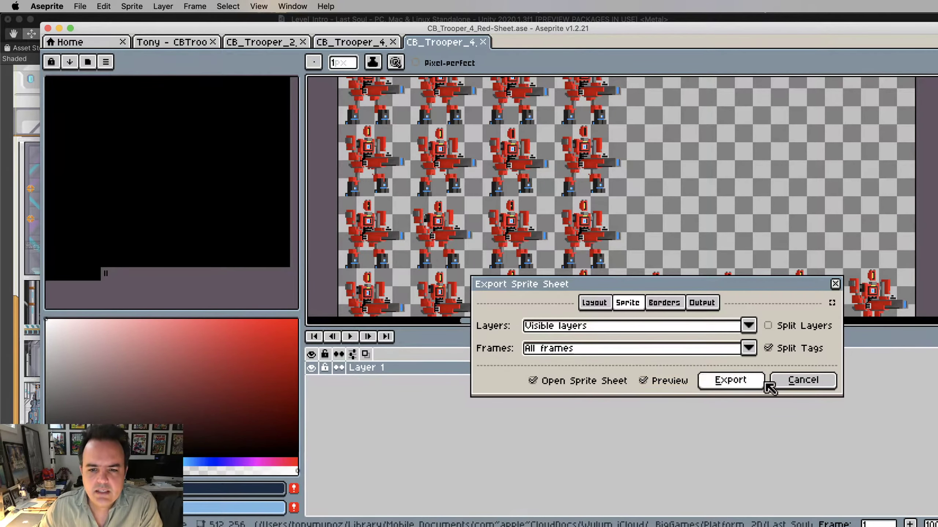
click(779, 348)
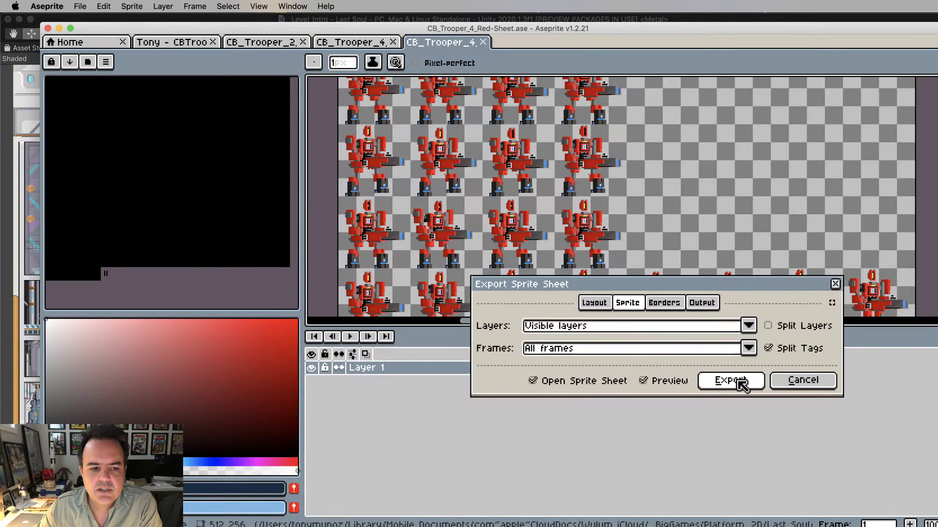
click(730, 381)
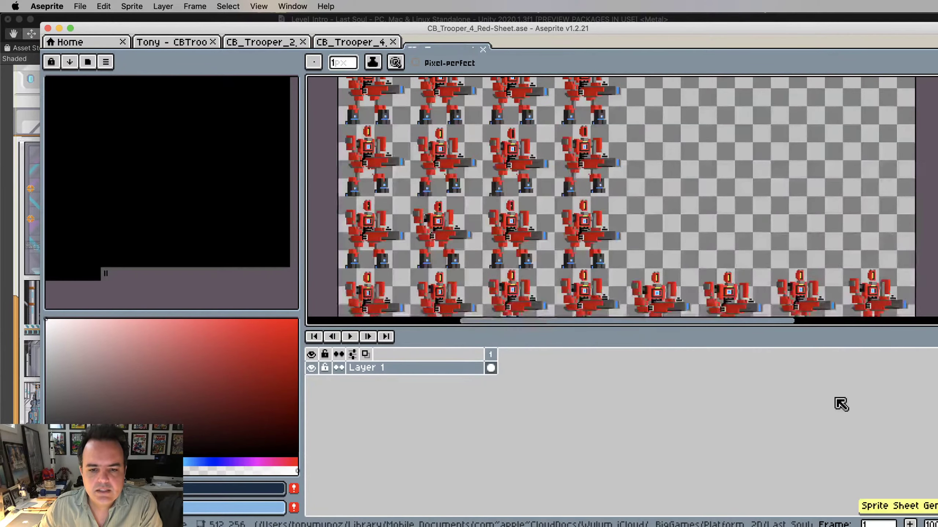
Export the red sheet as the PNG CB_Trooper_4_Red-64x64.png
click(81, 7)
click(92, 81)
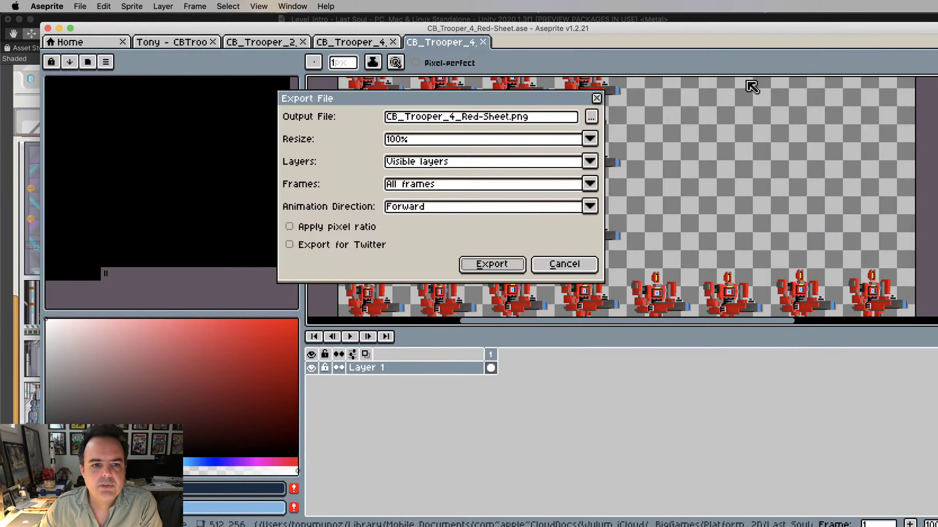
click(481, 117)
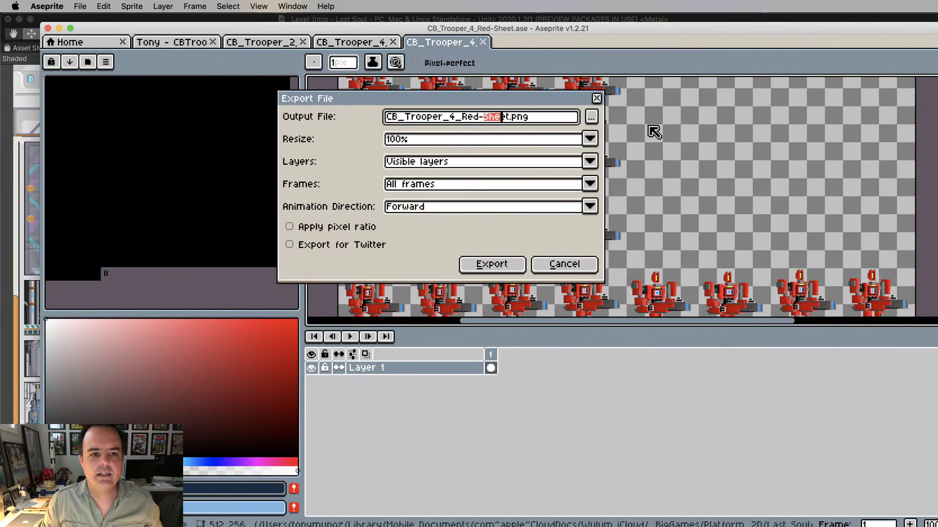
key(shift+Right)
key(BackSpace)
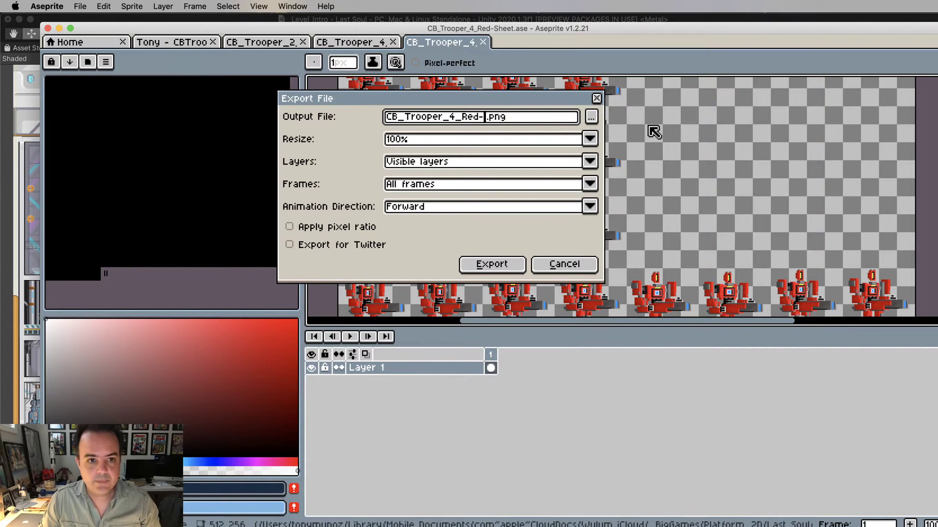
text(6)
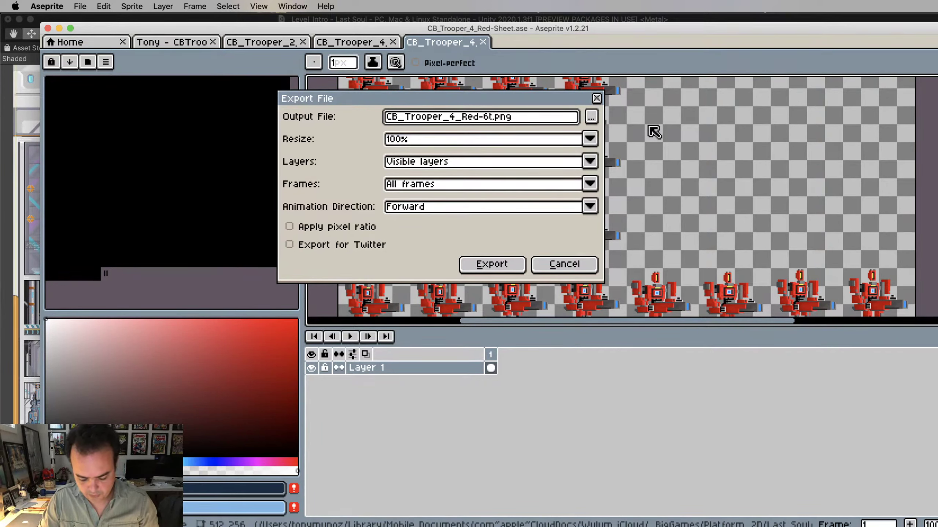
text(4x64)
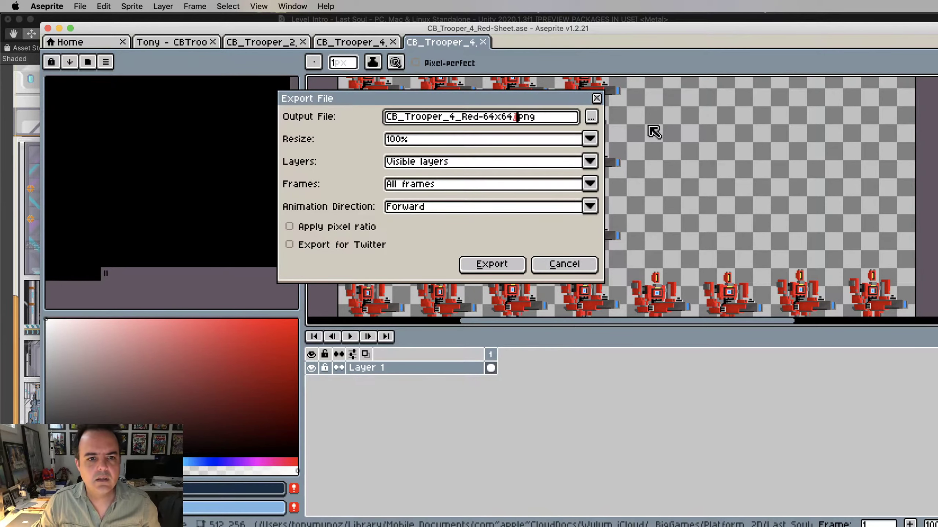
key(BackSpace)
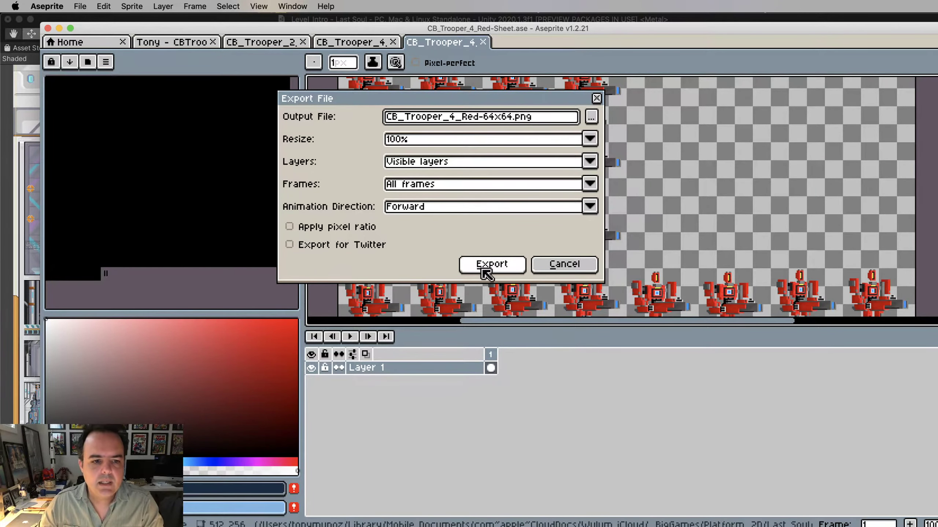
click(502, 266)
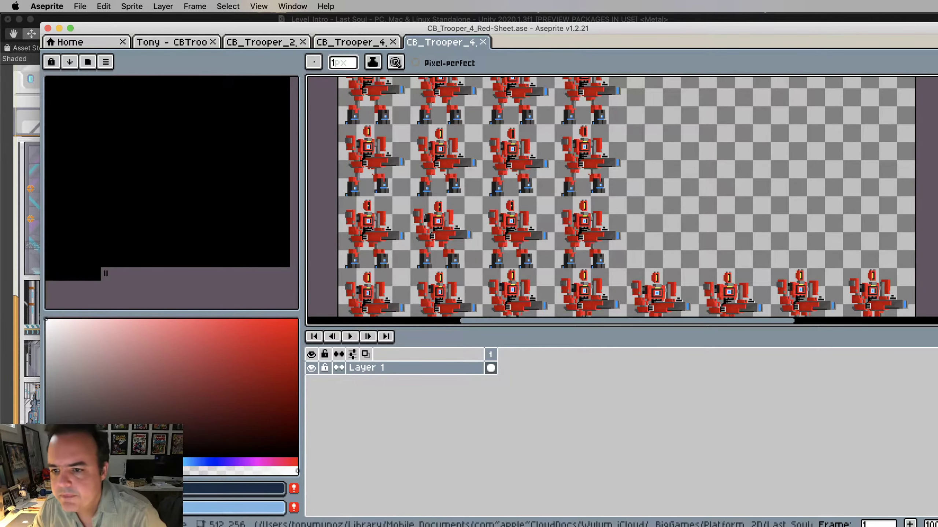
key(super+Tab)
In CB_Trooper_4_Red.ase, hide CB-T2-Red, show and unlock CB-T4-Bluish, and hide the background
click(546, 448)
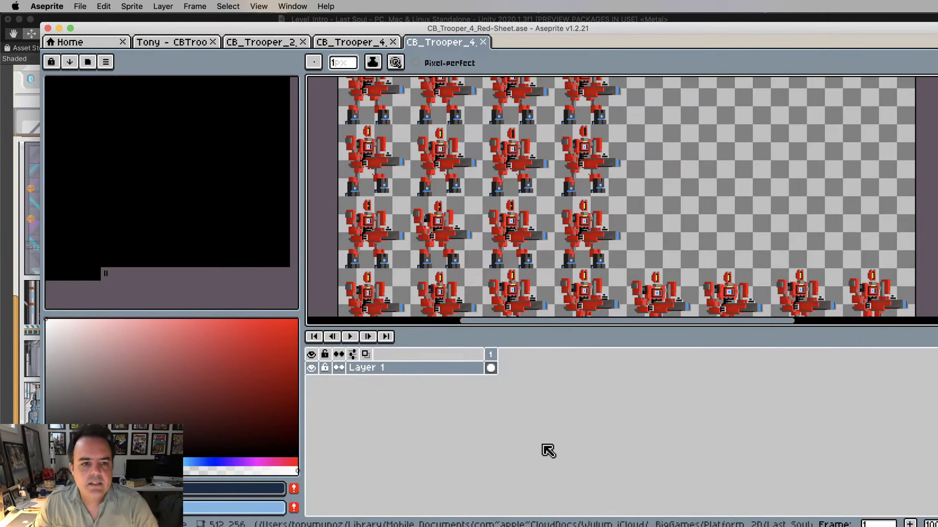
click(359, 42)
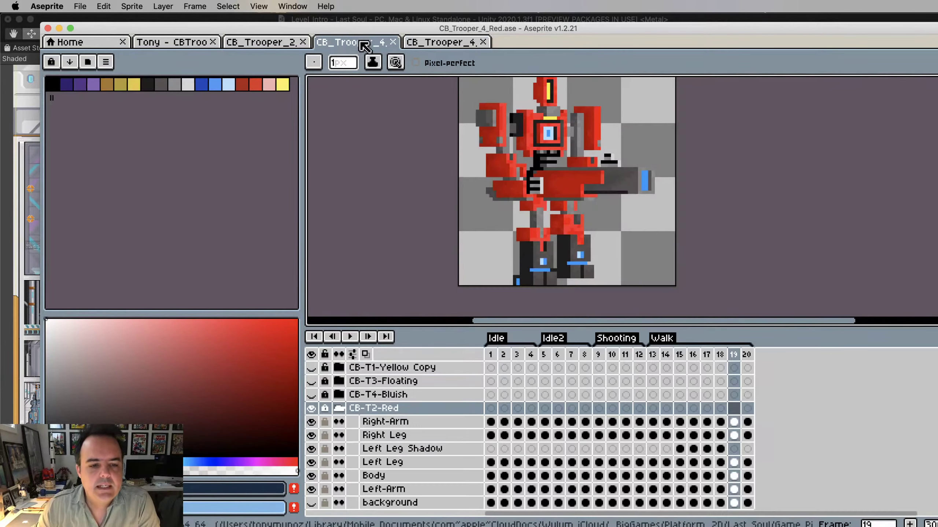
click(339, 408)
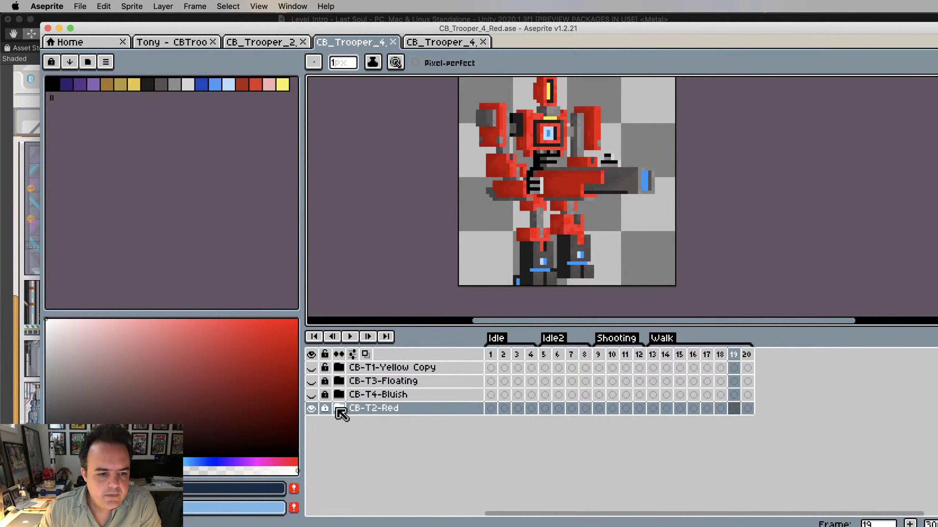
click(311, 409)
click(311, 395)
click(340, 395)
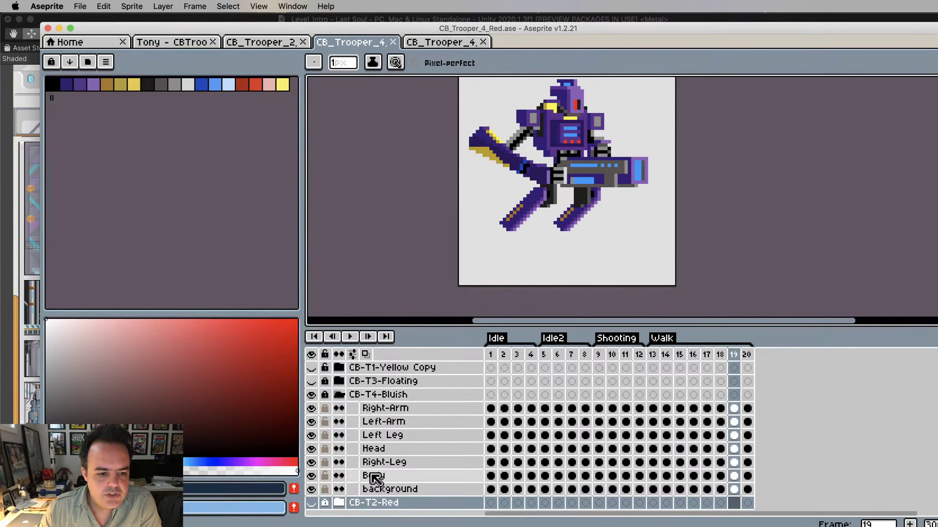
click(325, 395)
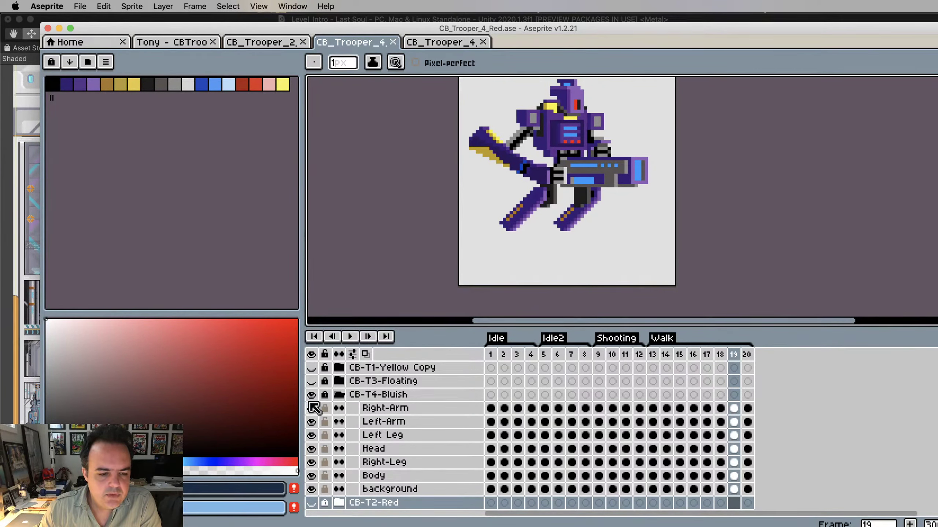
click(311, 489)
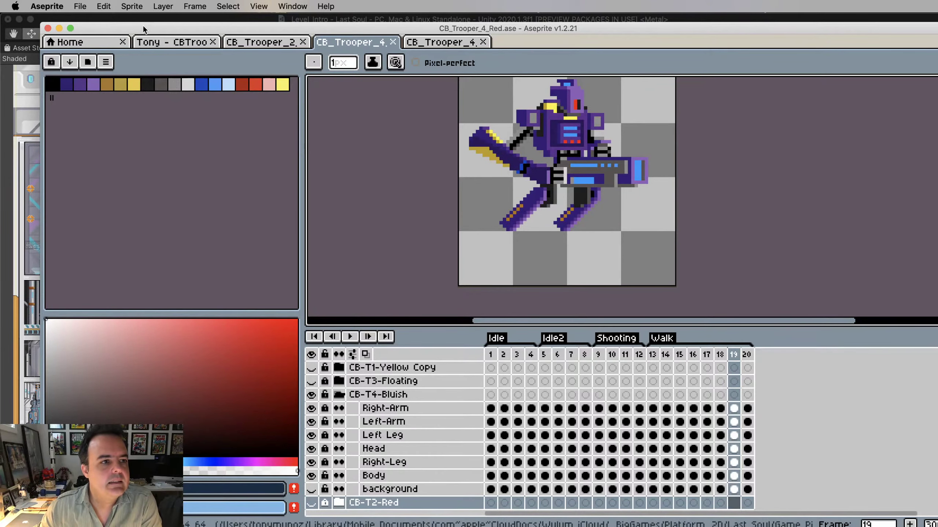
Generate a sprite sheet of the bluish trooper
click(82, 7)
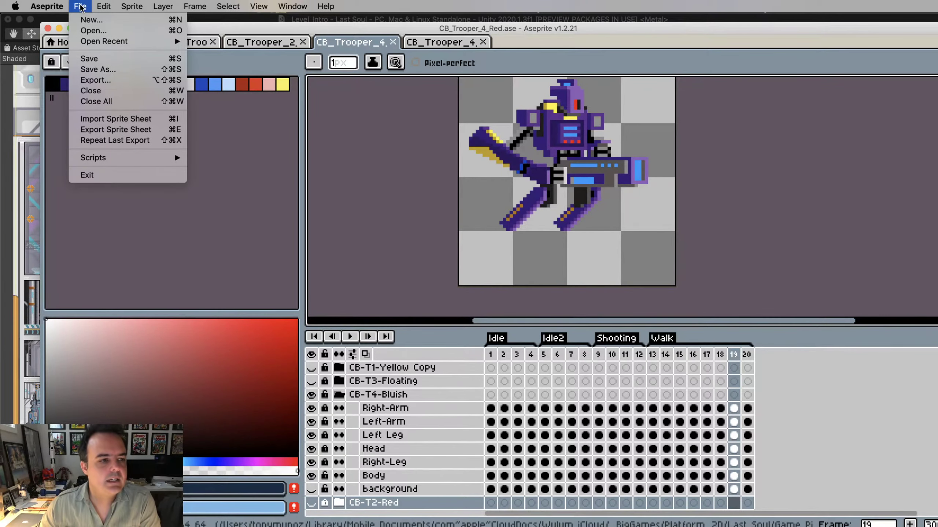
click(105, 130)
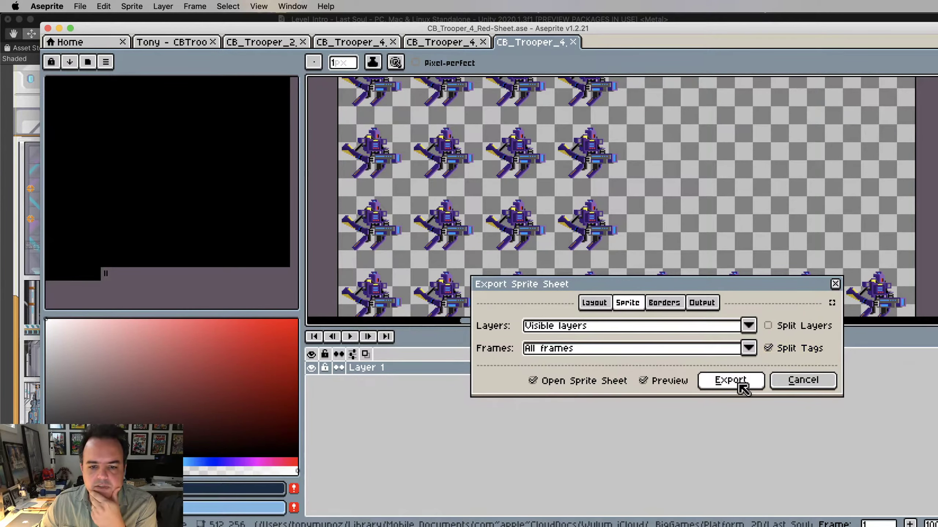
click(730, 381)
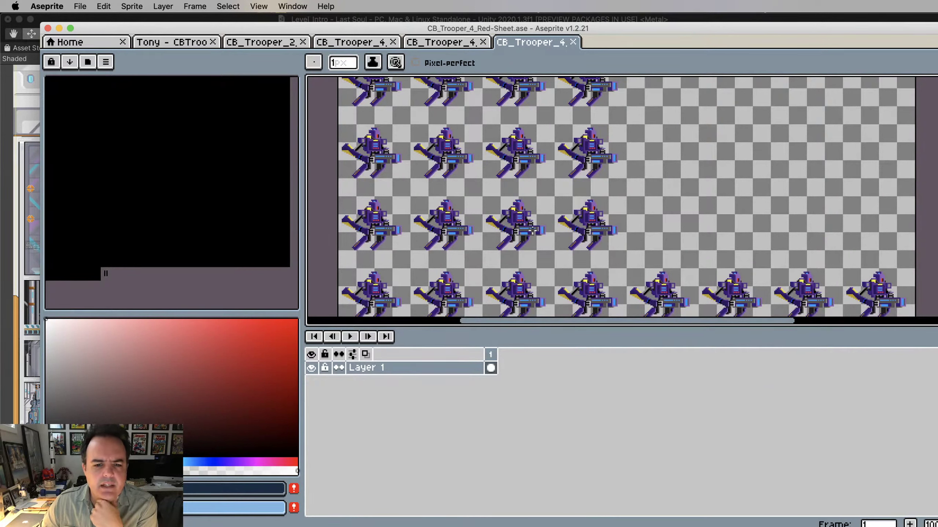
Export the bluish sheet as CB_Trooper_3-Flying_64x64.png and close the sheet document
click(80, 7)
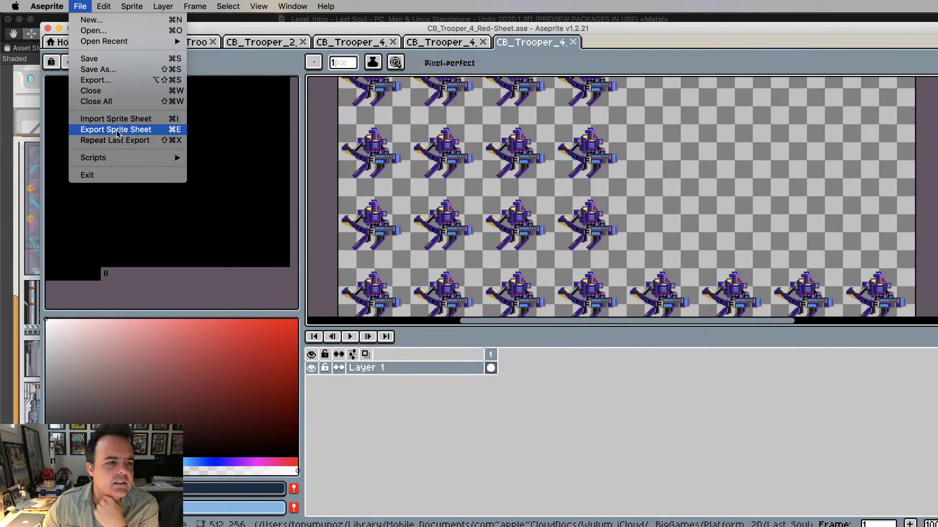
click(96, 80)
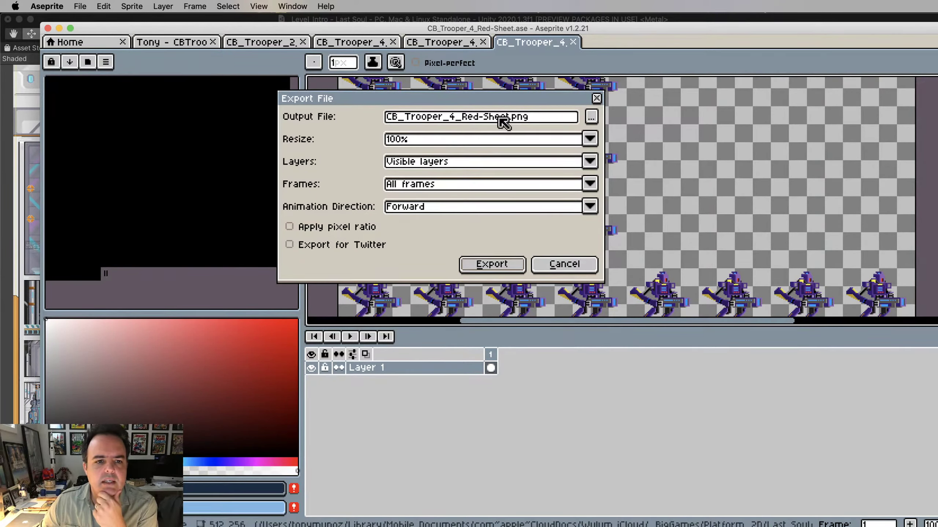
click(503, 117)
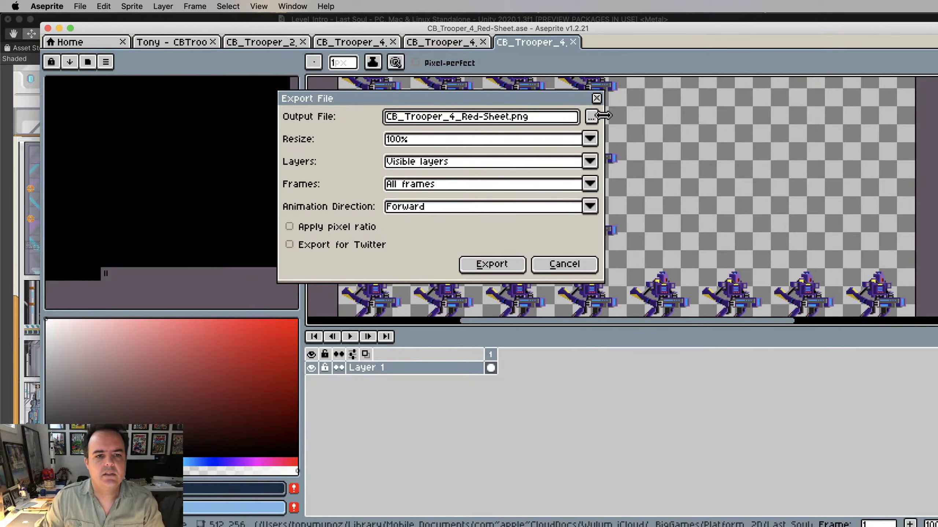
key(BackSpace)
key(BackSpace)
key(BackSpace)
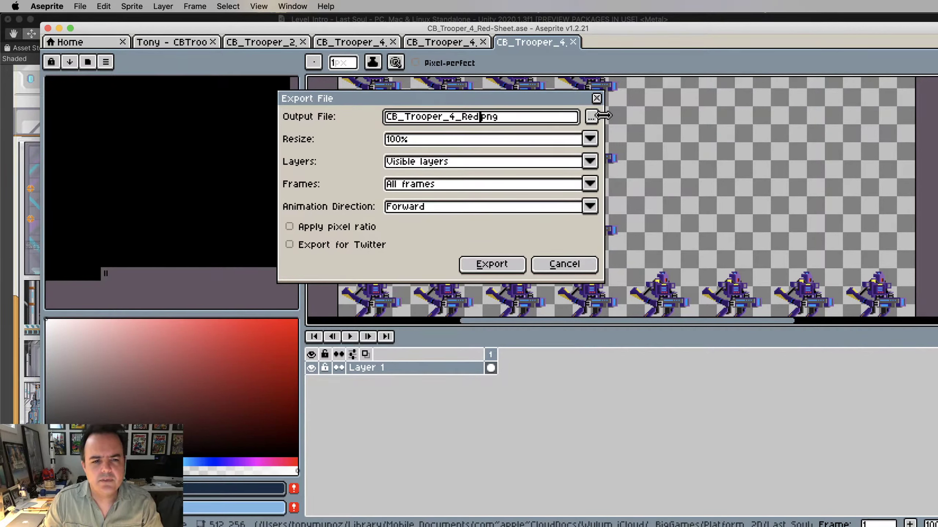
key(BackSpace)
key(BackSpace)
key(BackSpace)
text(3-Flying_64x64)
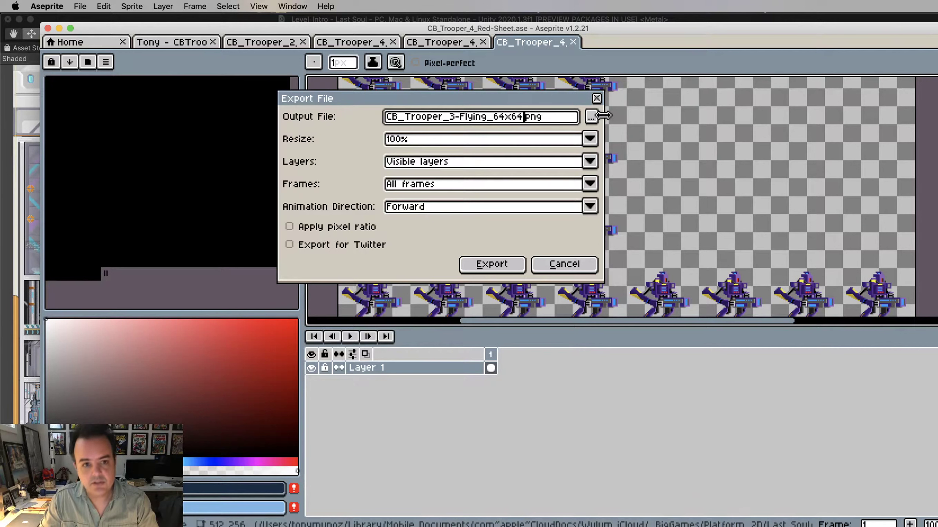
click(509, 264)
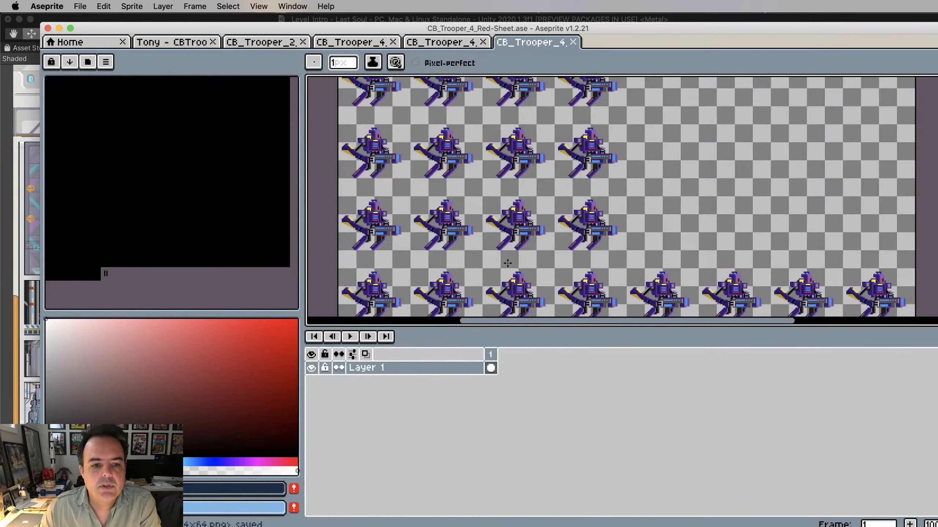
click(572, 41)
Hide the CB-T4-Bluish and CB-T3-Floating groups, show CB-T1-Yellow Copy, and hide its background layer
click(483, 42)
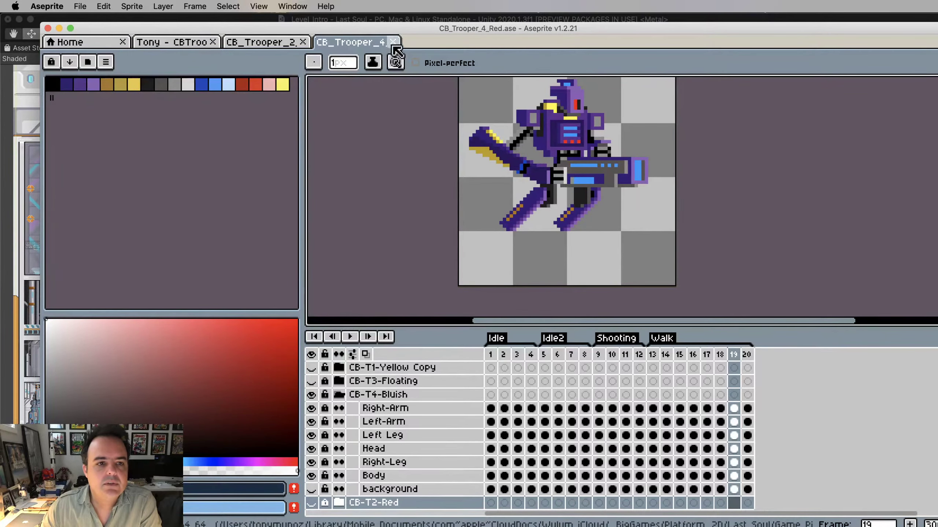
click(311, 394)
click(311, 381)
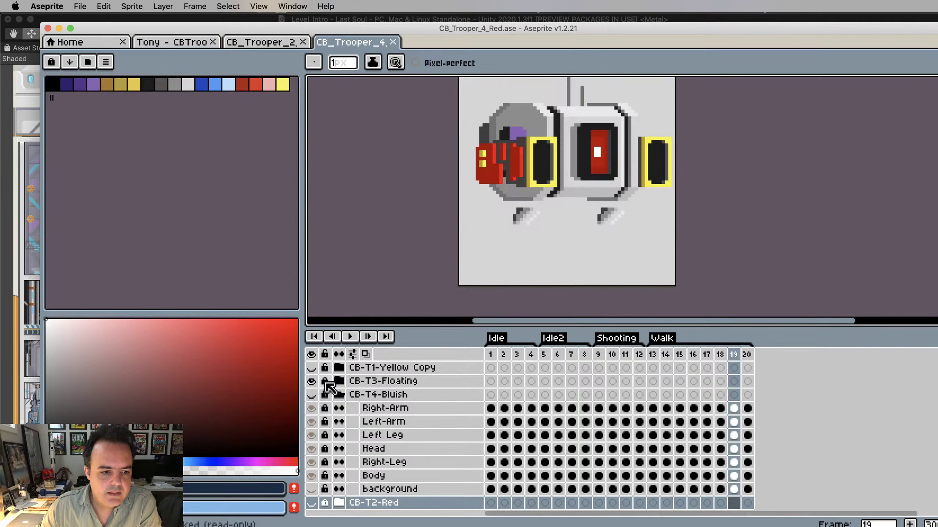
click(339, 381)
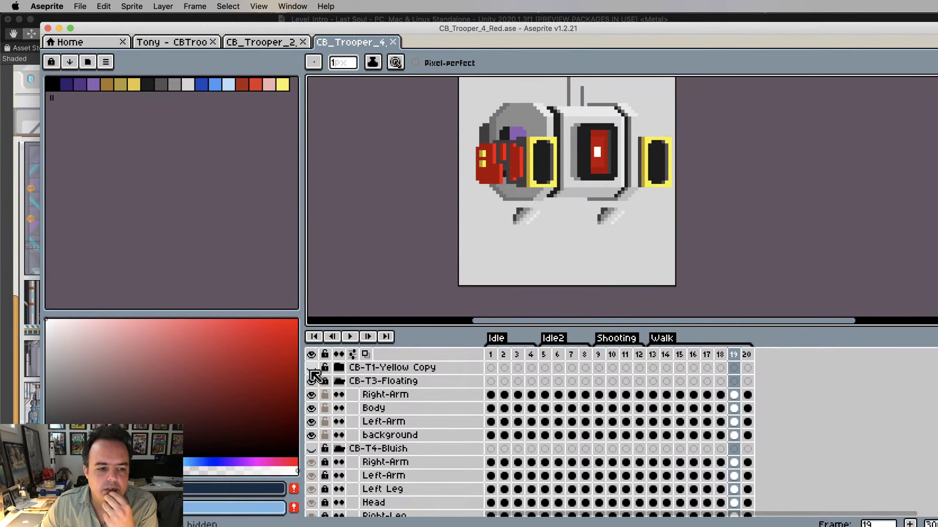
click(311, 381)
click(312, 367)
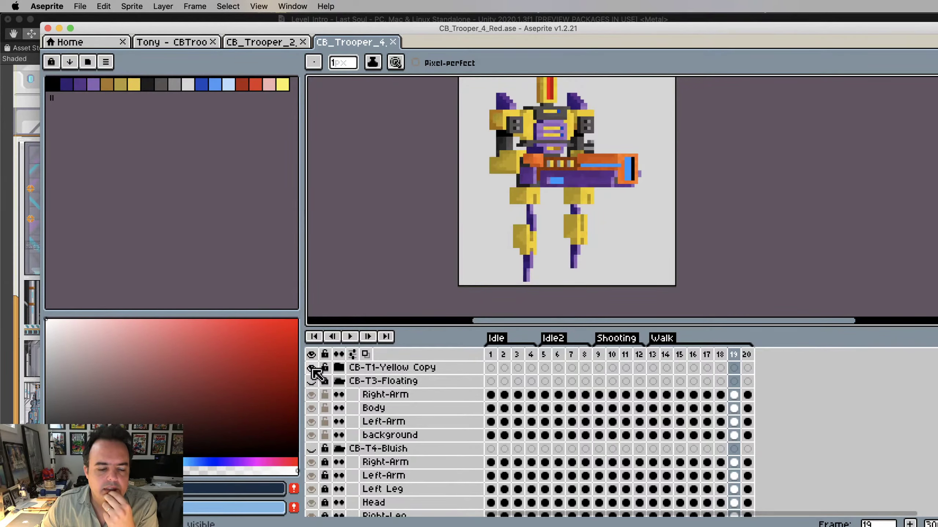
click(338, 368)
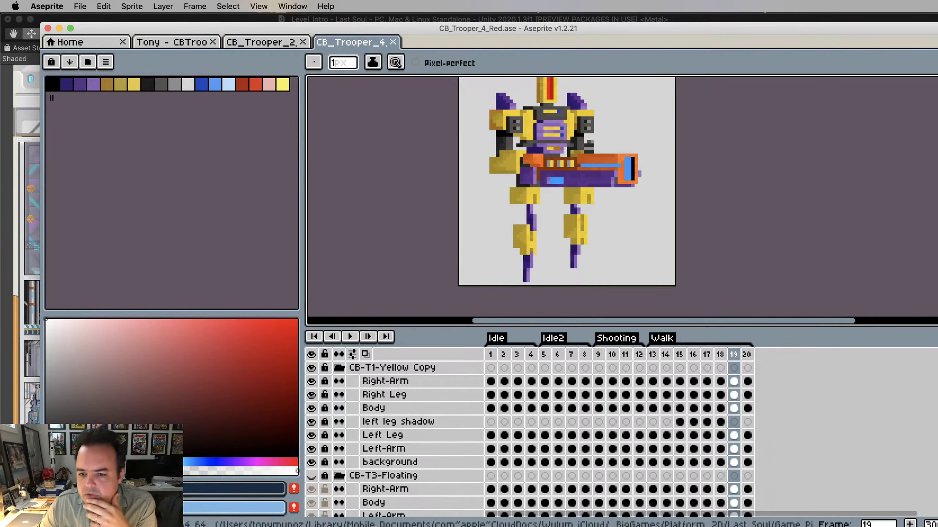
key(super+Tab)
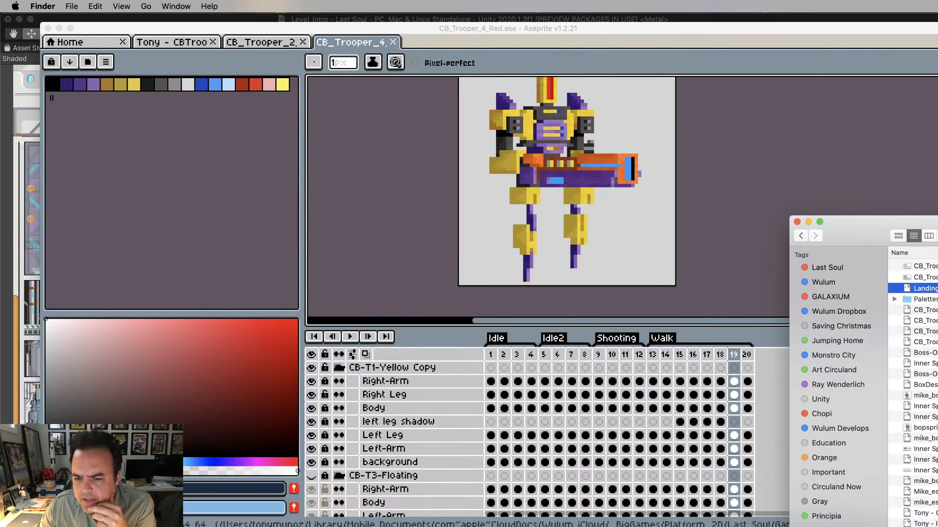
click(634, 25)
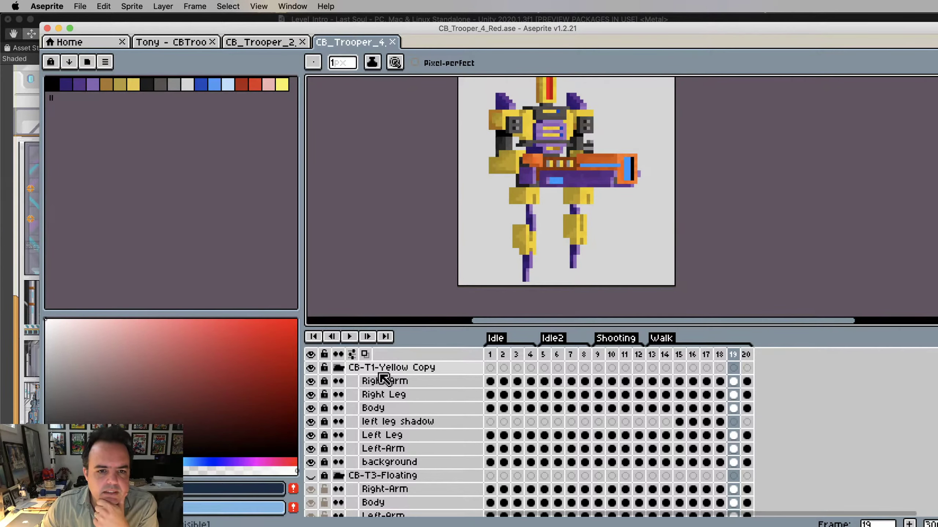
click(311, 462)
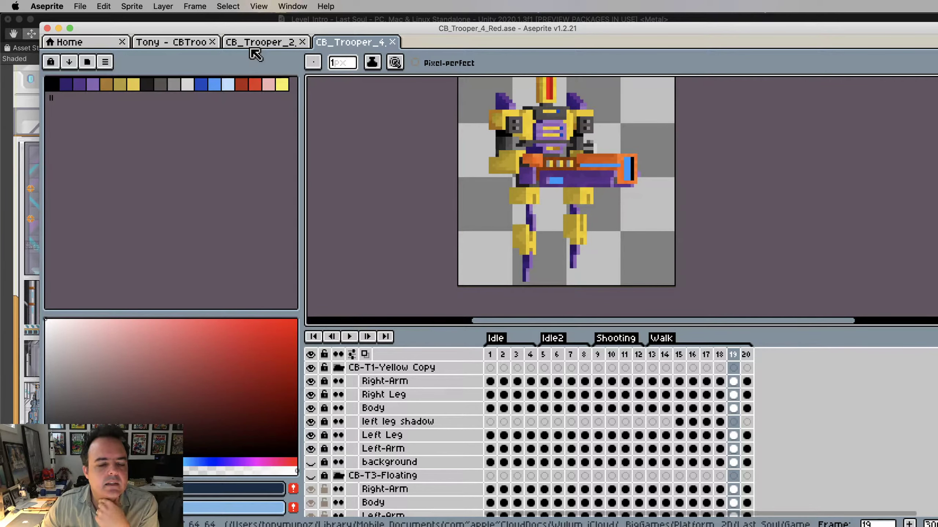
click(371, 368)
click(80, 6)
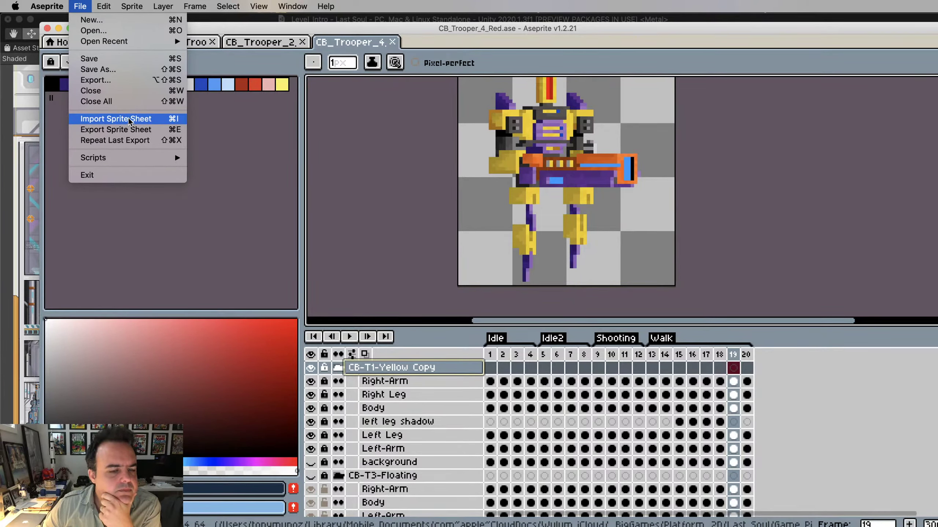
mouse_move(123, 161)
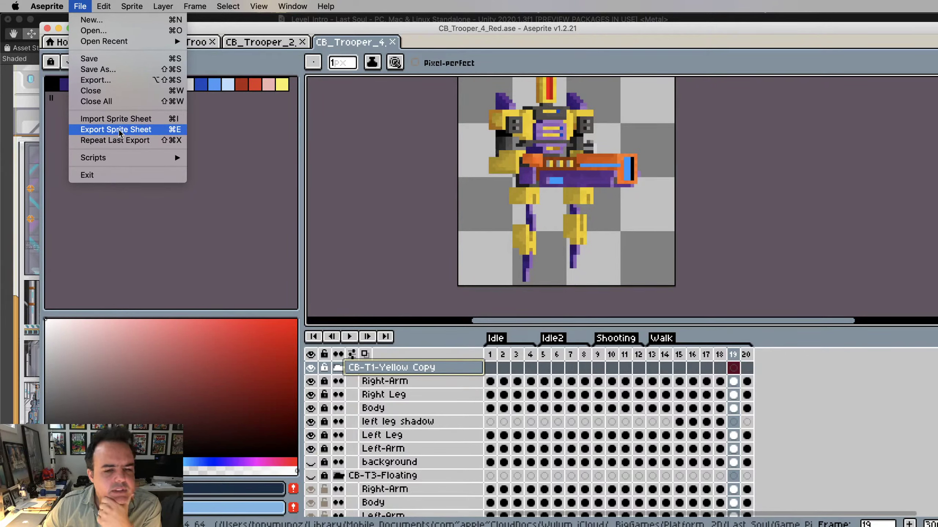
click(354, 340)
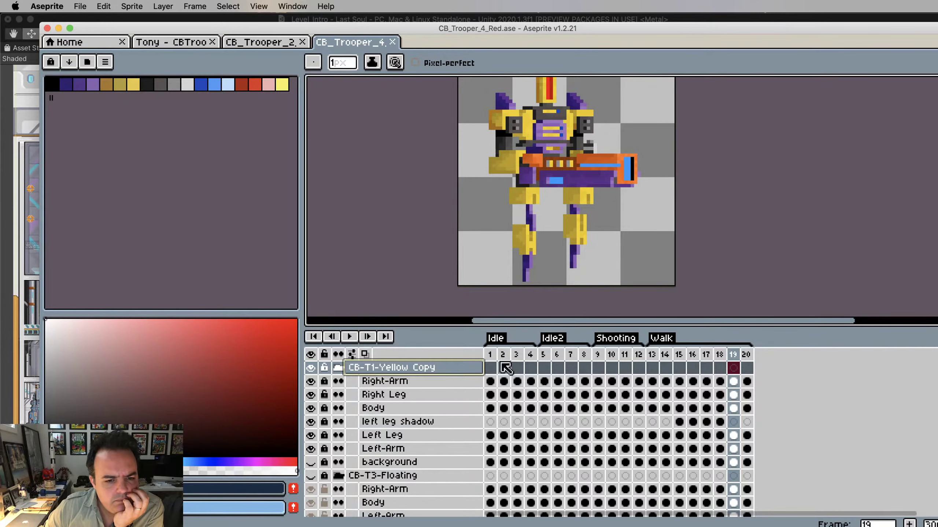
click(490, 368)
click(349, 337)
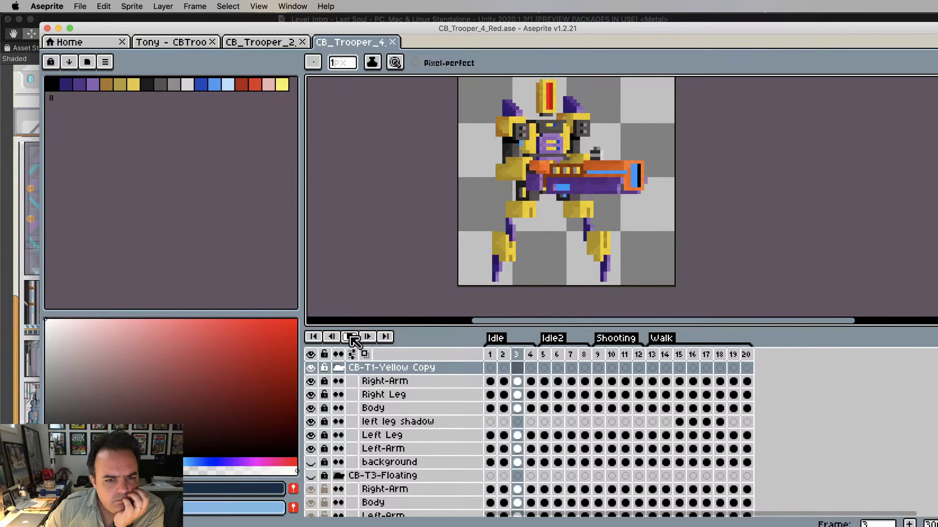
click(350, 336)
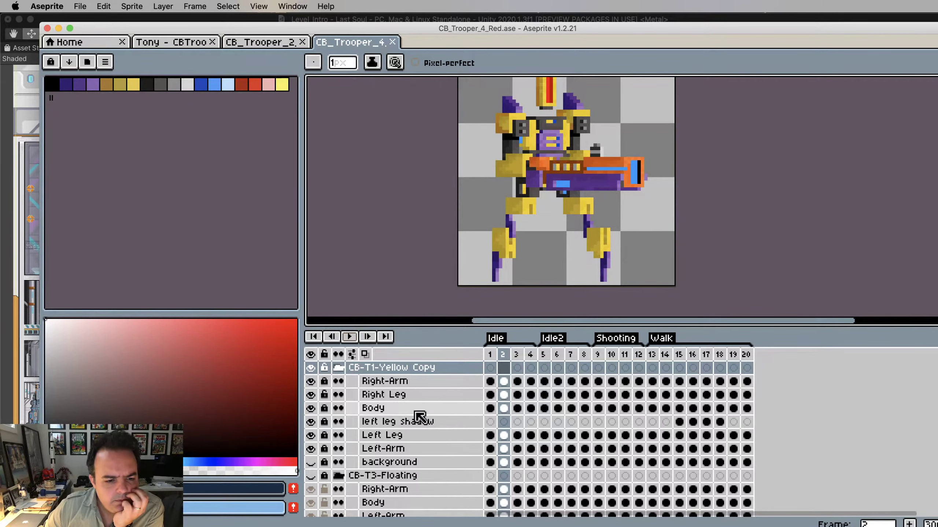
scroll(419, 415, down, 4)
scroll(419, 415, up, 2)
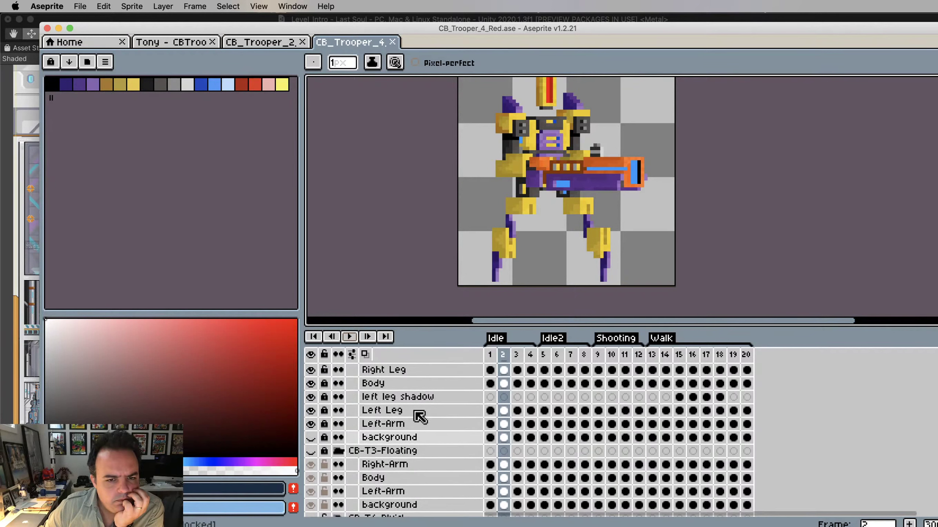
scroll(419, 416, down, 2)
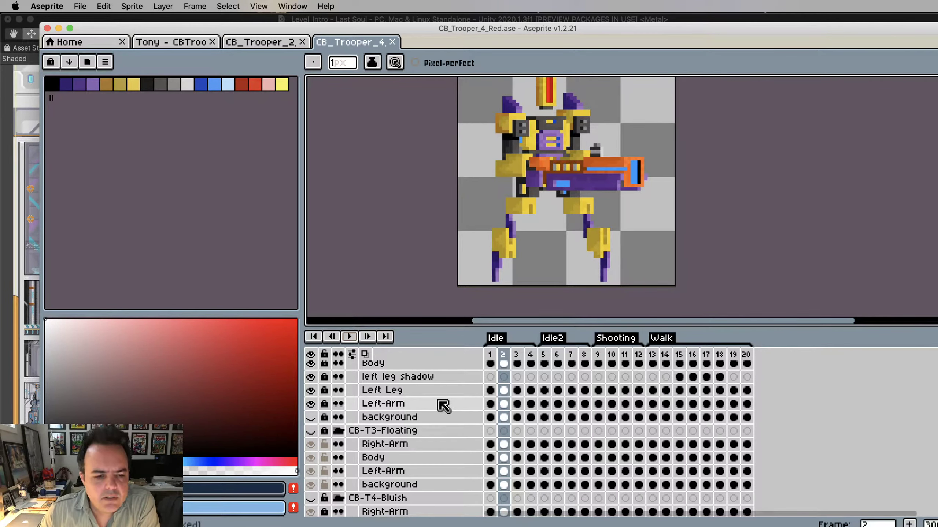
scroll(443, 405, down, 1)
scroll(443, 405, up, 3)
scroll(442, 405, down, 3)
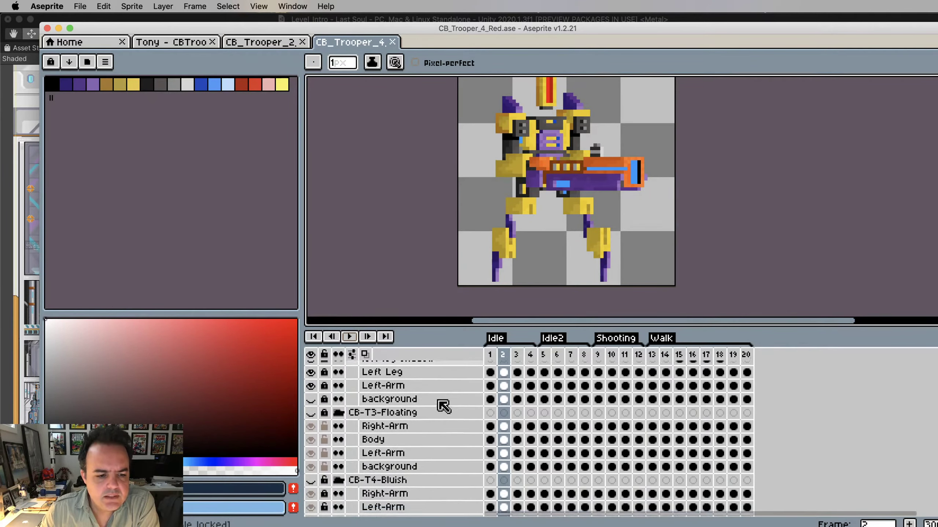
scroll(443, 406, down, 3)
click(311, 496)
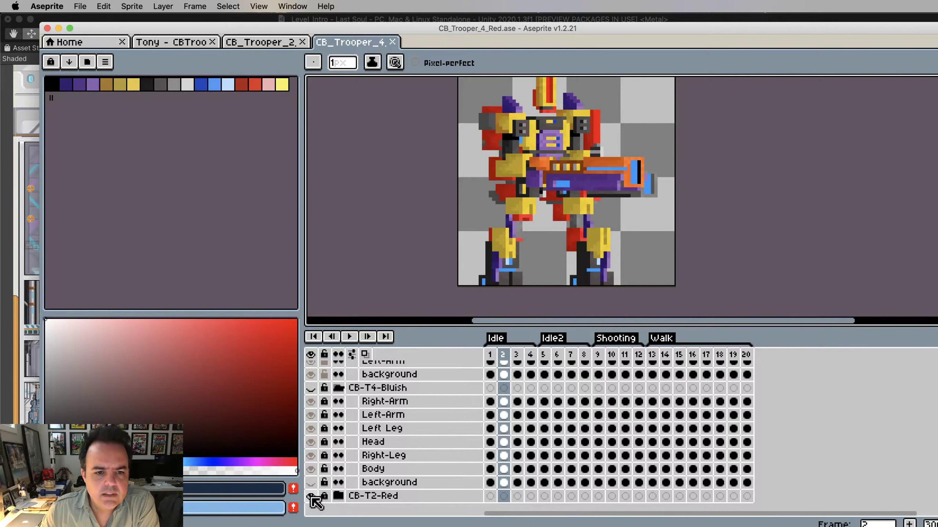
click(311, 496)
scroll(372, 443, up, 3)
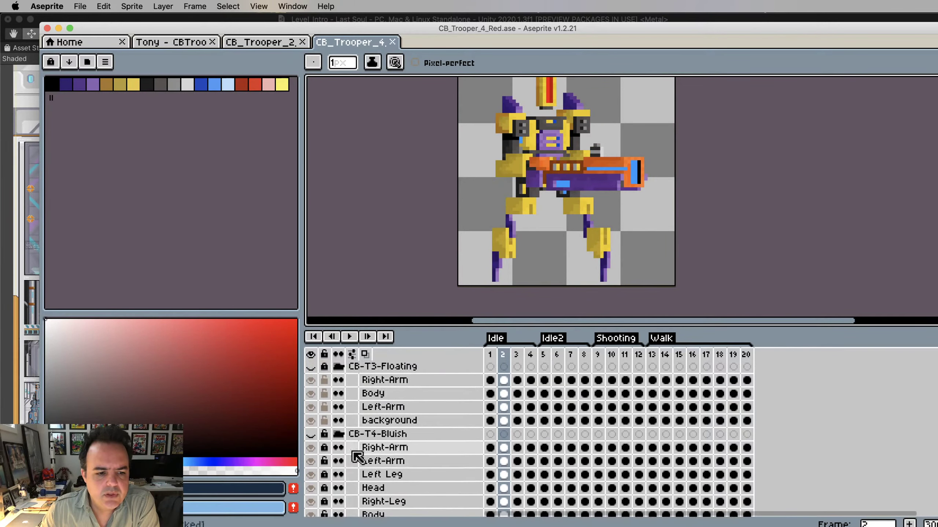
click(311, 435)
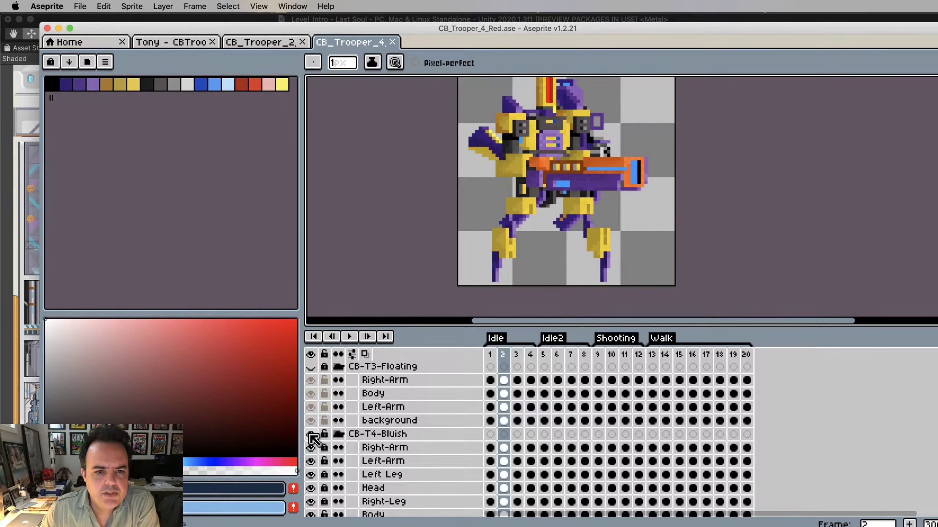
click(311, 435)
scroll(387, 425, up, 3)
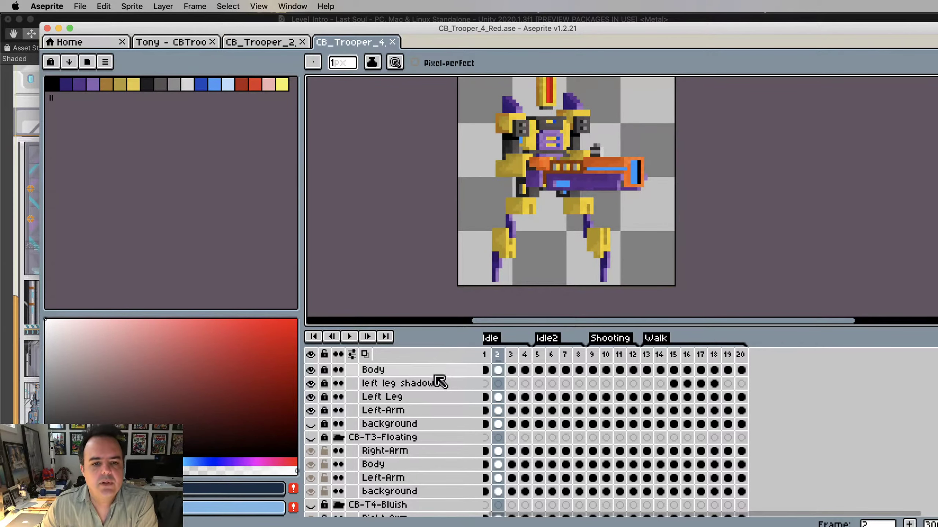
scroll(441, 384, up, 2)
scroll(553, 233, up, 1)
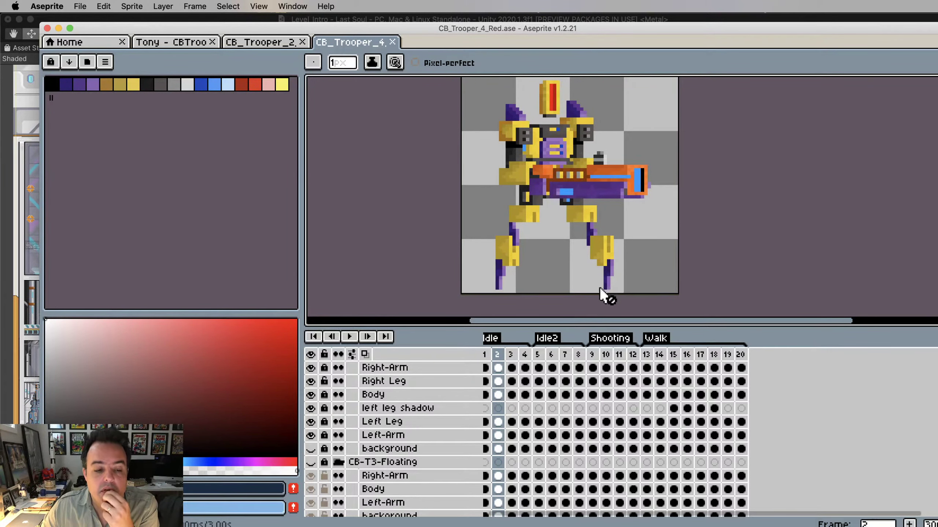
drag(270, 30, 269, 30)
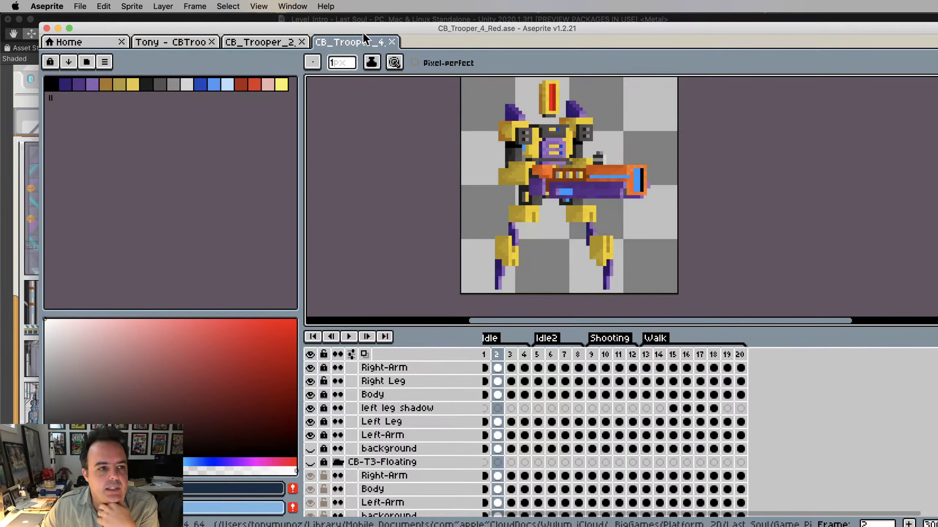
key(super+Tab)
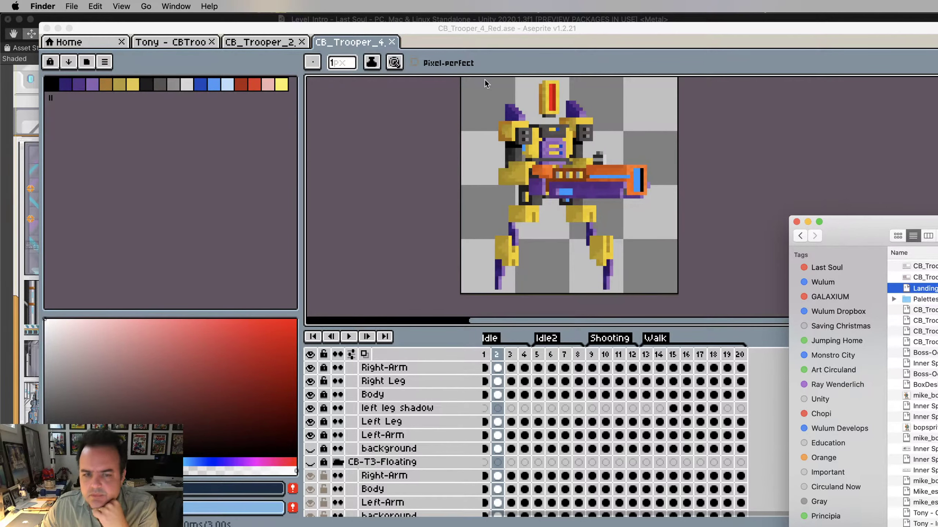
click(605, 28)
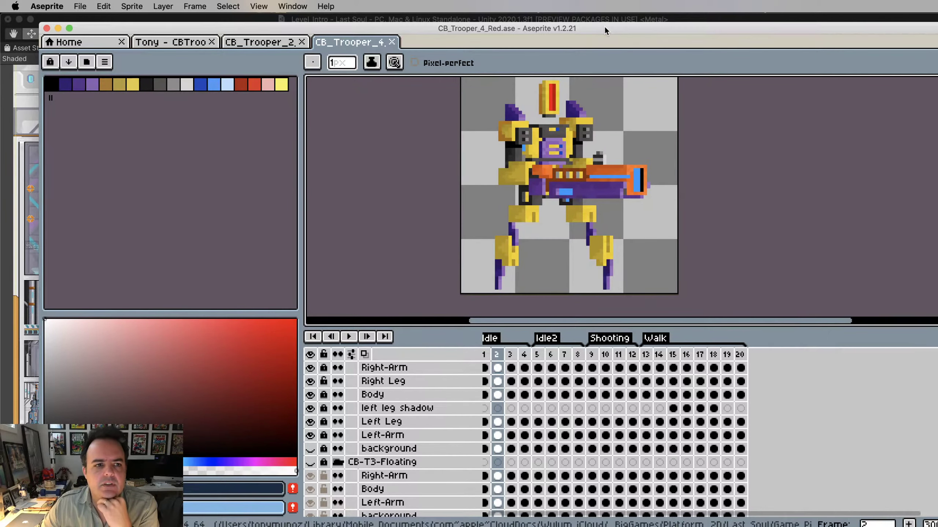
Save As the sprite under the name CB_Trooper_1_Yellow.ase
click(81, 7)
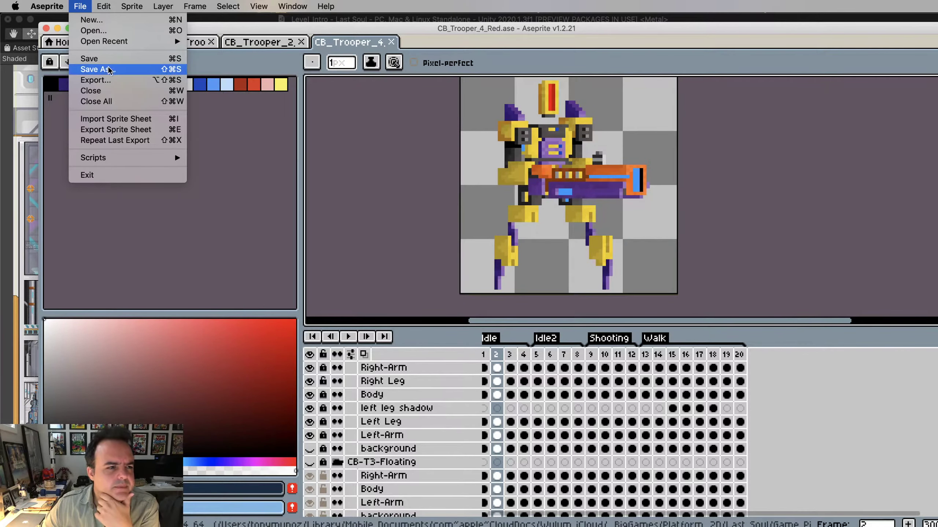
click(98, 70)
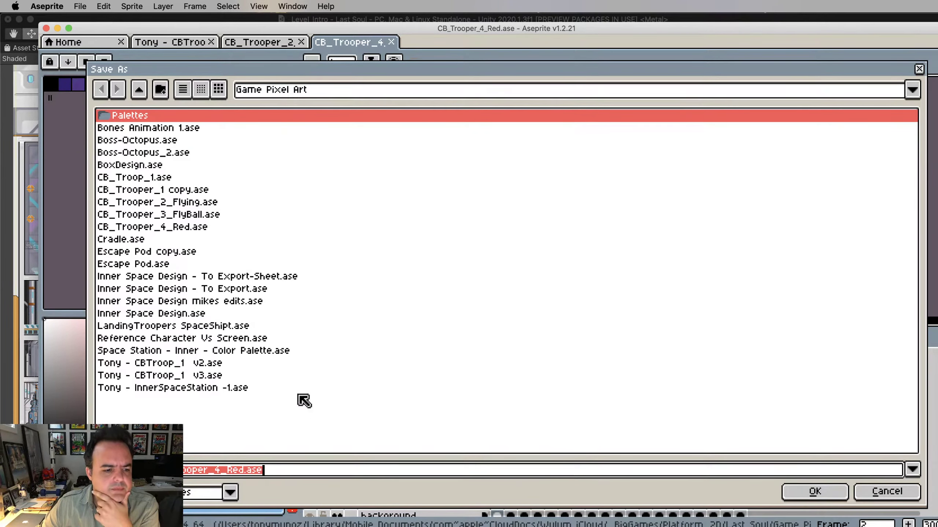
click(223, 473)
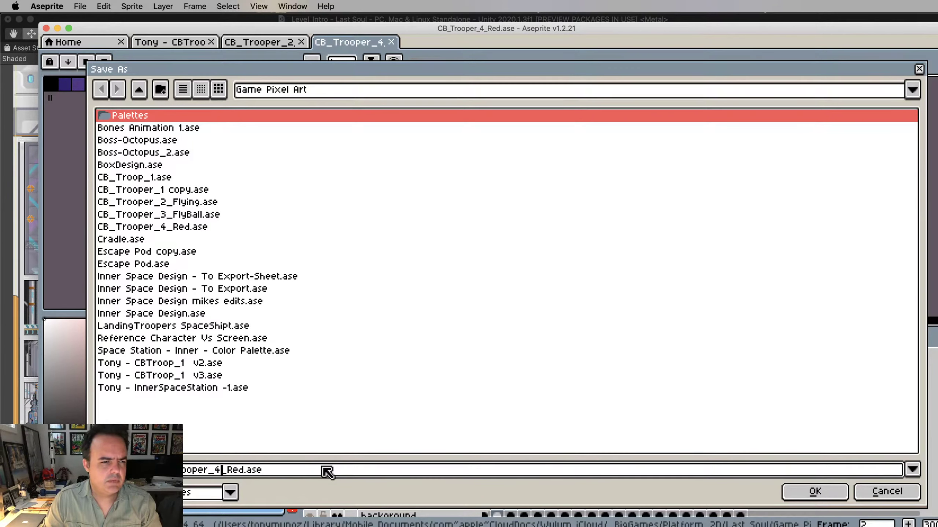
key(BackSpace)
text(1-)
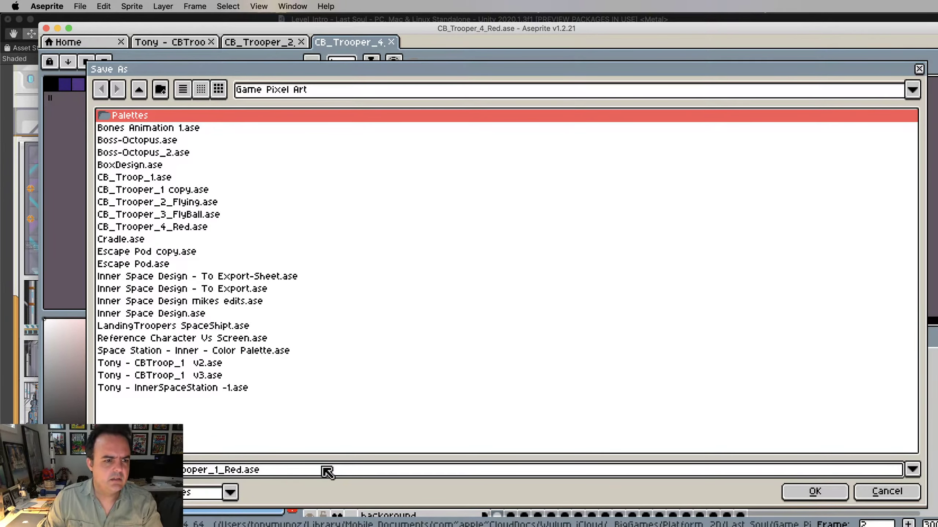
text(Y)
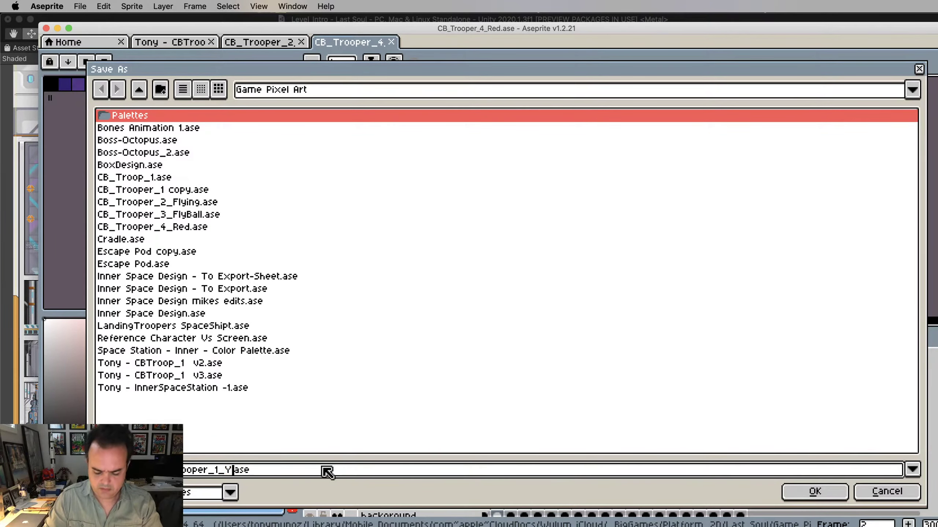
text(ellow)
key(Return)
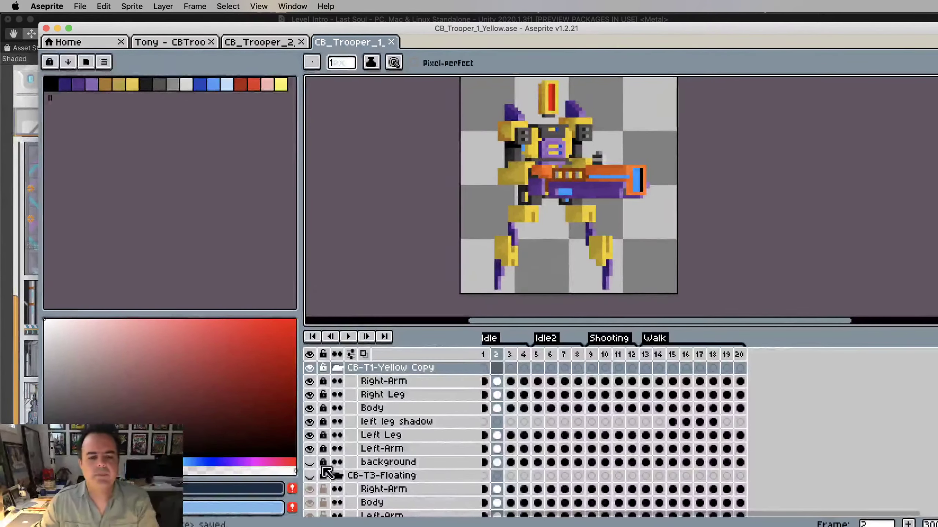
Add 1 px to the top and bottom of the canvas, making it 64×66
key(super+alt+c)
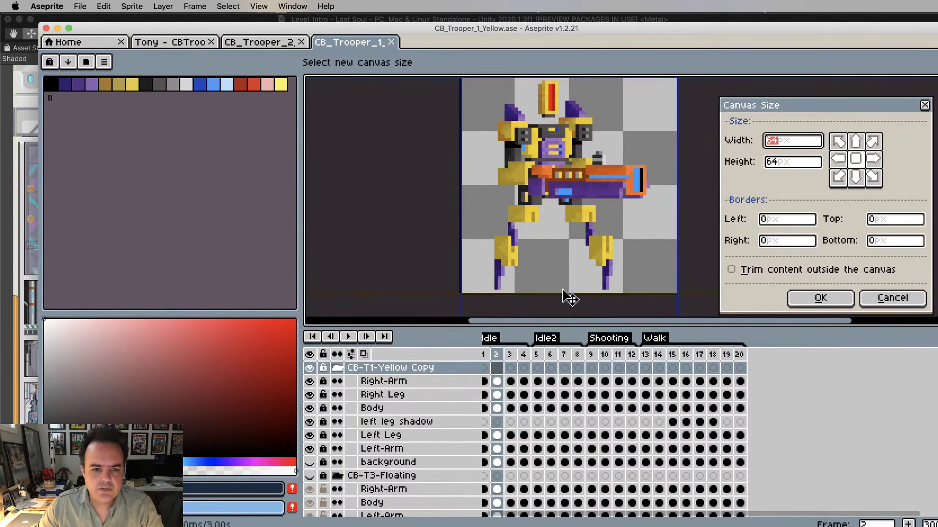
drag(562, 292, 562, 289)
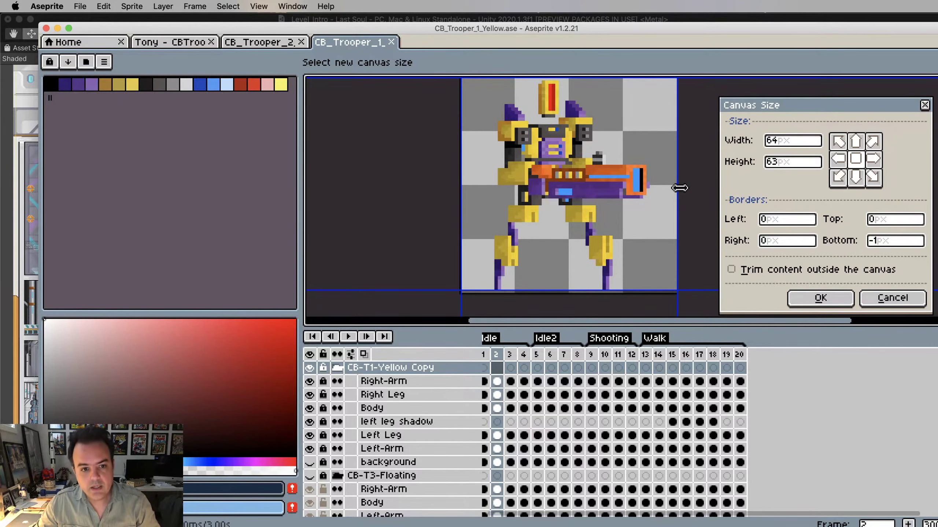
click(892, 298)
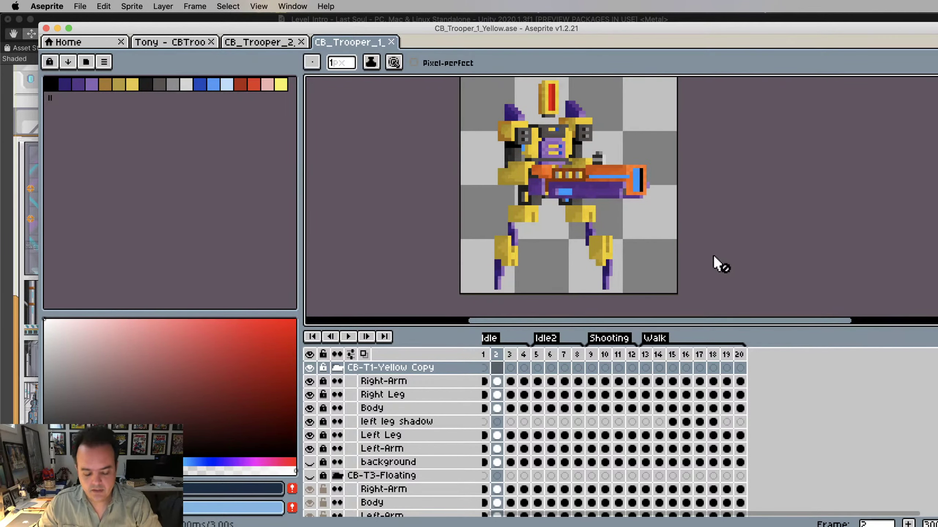
key(super+alt+c)
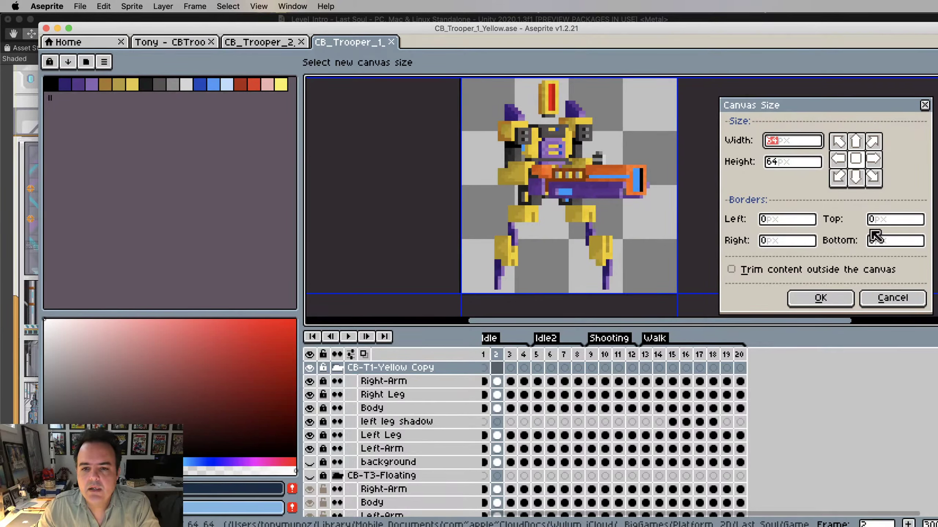
click(878, 221)
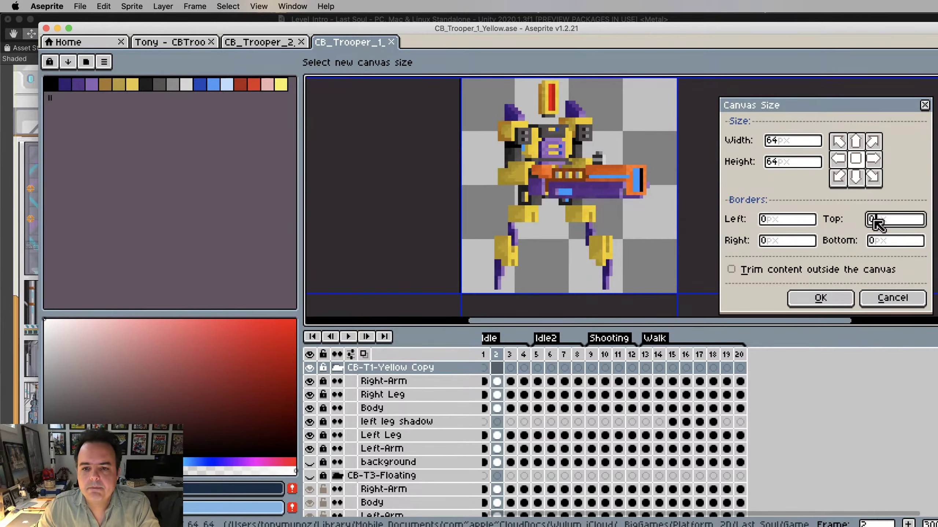
key(BackSpace)
text(1)
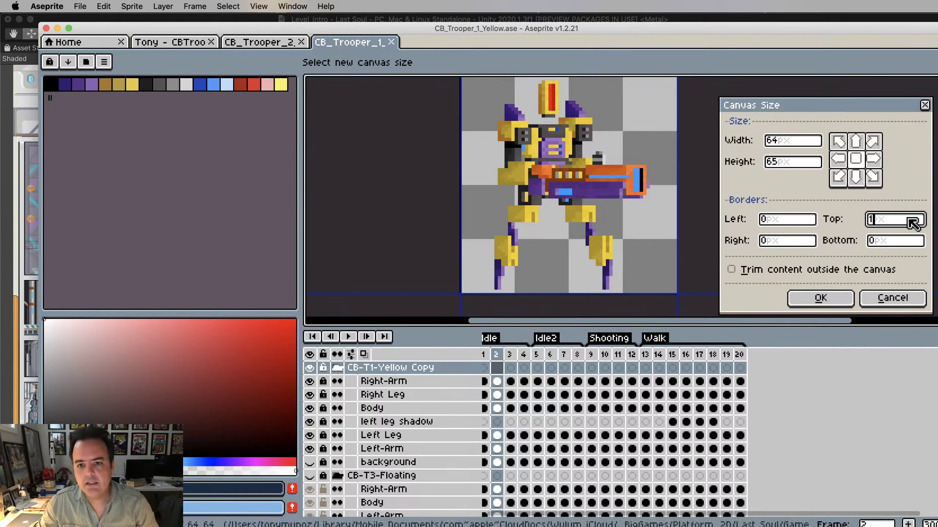
key(Tab)
click(878, 242)
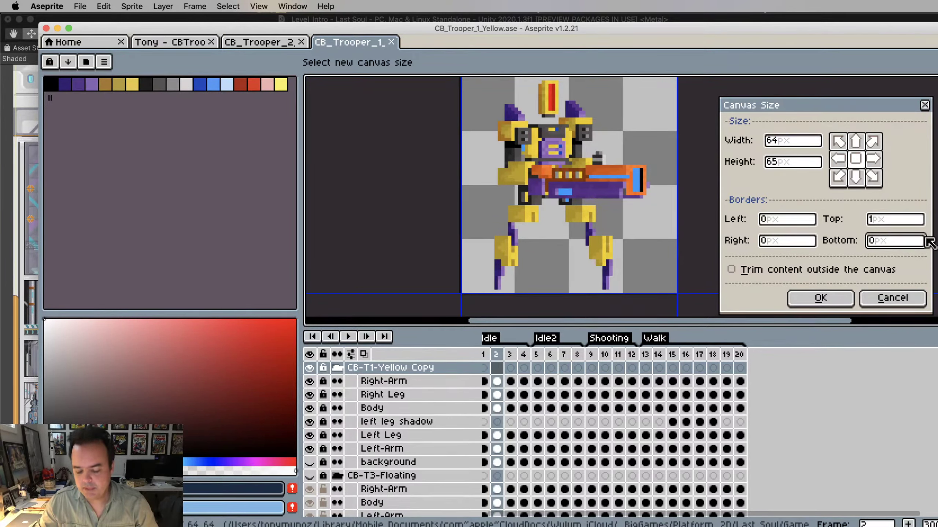
text(1)
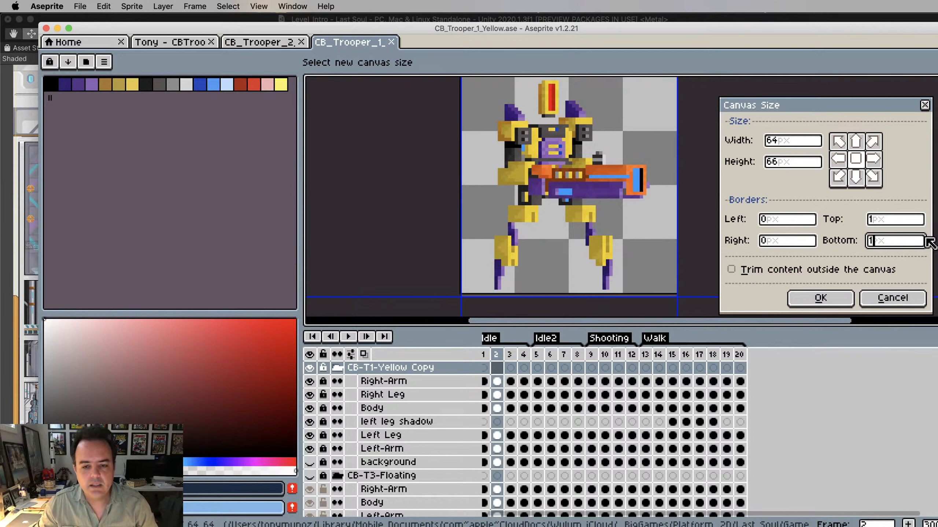
click(819, 300)
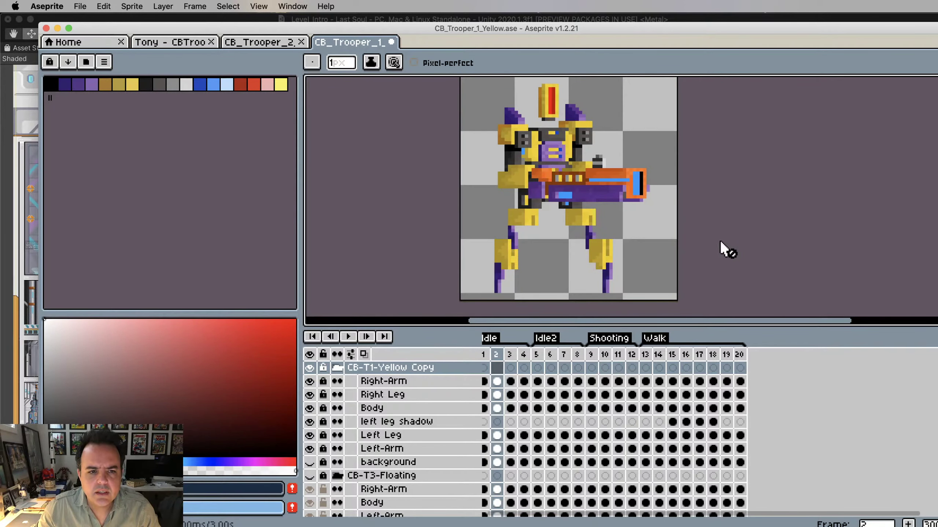
scroll(722, 242, up, 2)
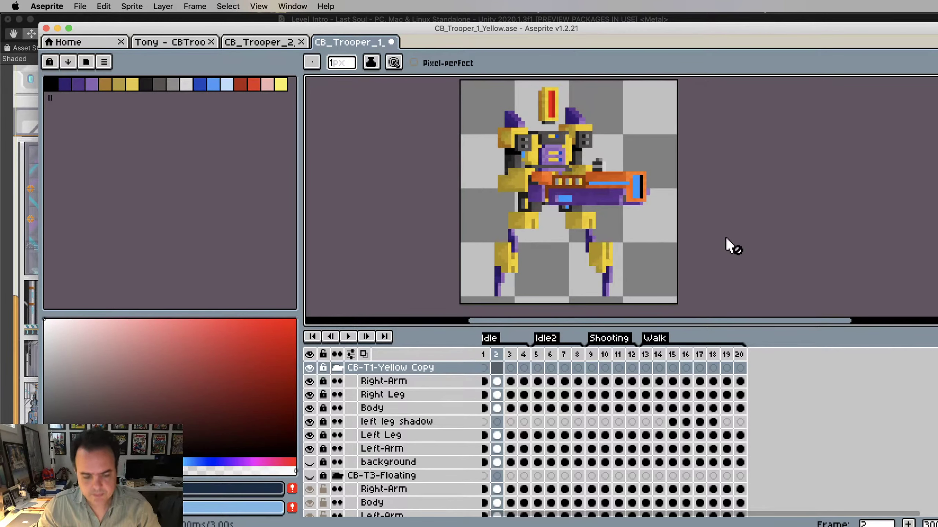
Trim 2 px from the canvas bottom to return to 64×64, then verify the size
key(super+alt+c)
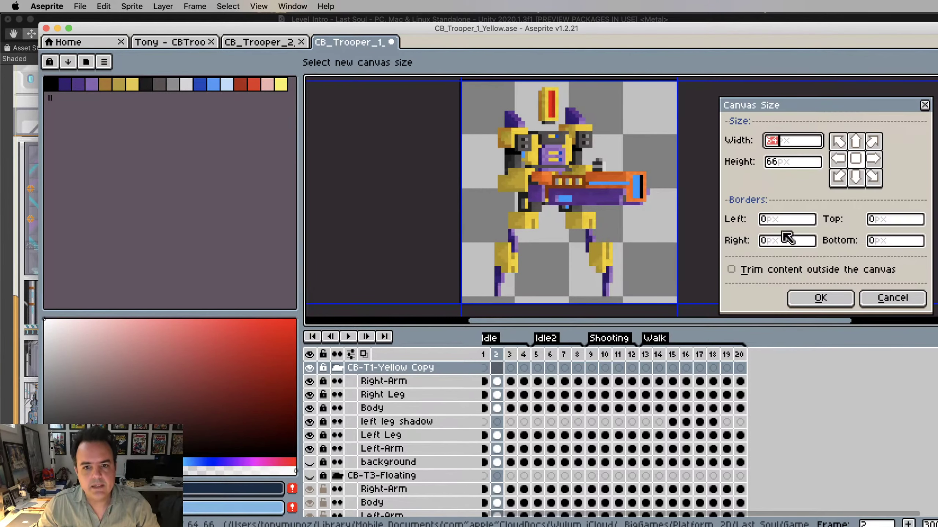
click(871, 240)
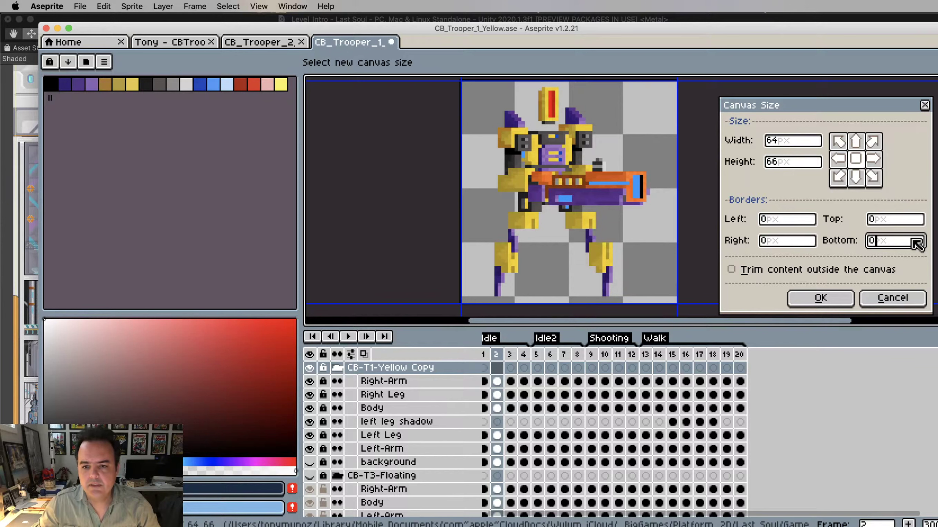
text(-1)
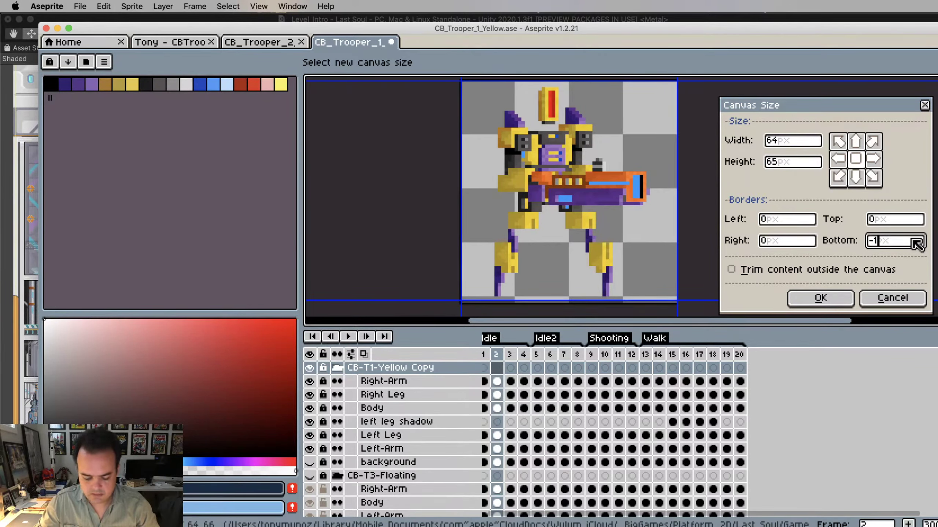
key(BackSpace)
text(2)
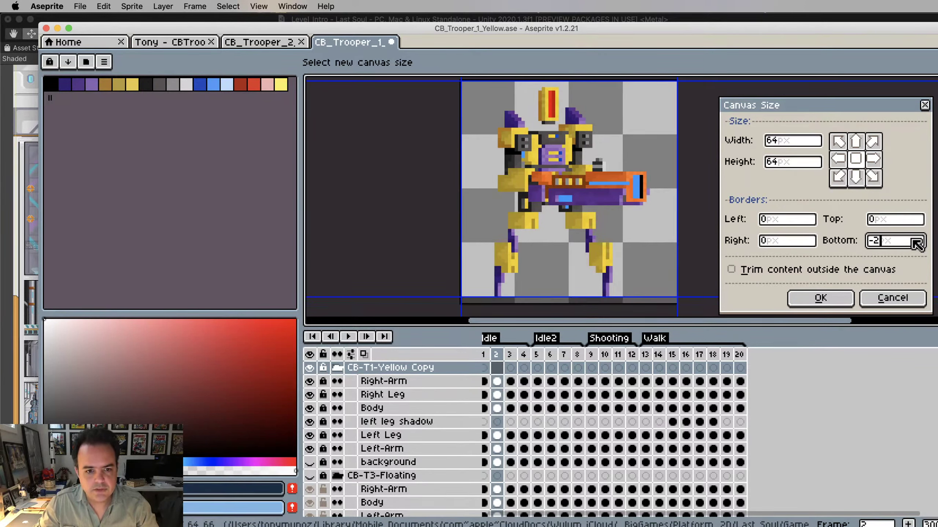
click(826, 304)
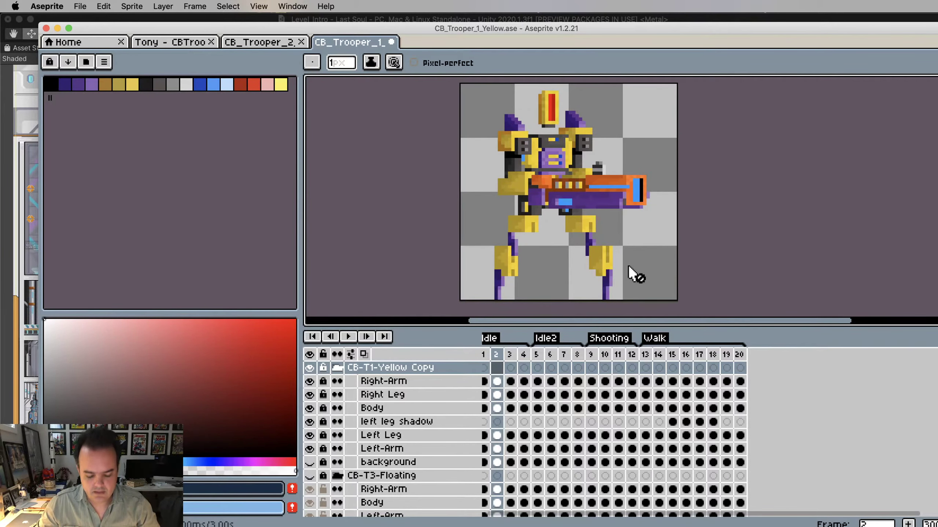
key(super+alt+c)
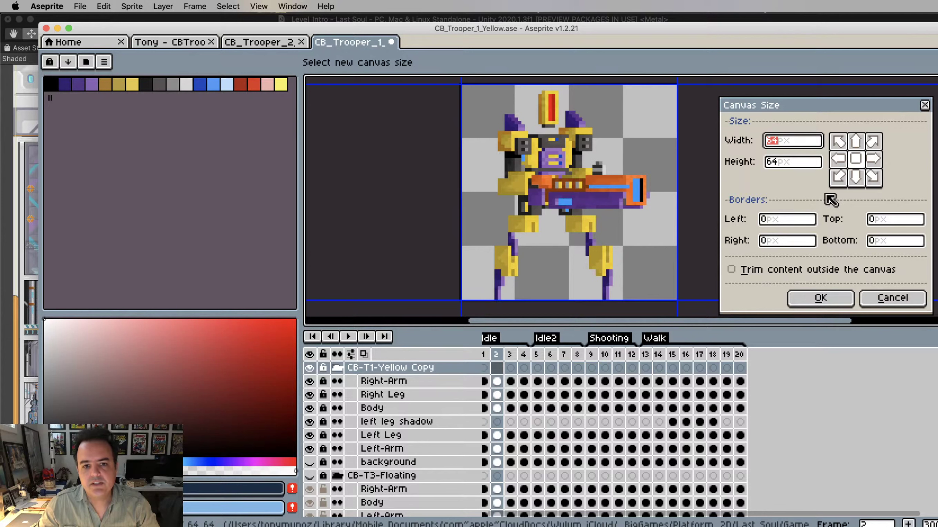
click(891, 298)
Generate a split-tag sprite sheet of the yellow trooper, opened as CB_Trooper_1_Yellow-Sheet.ase
click(85, 6)
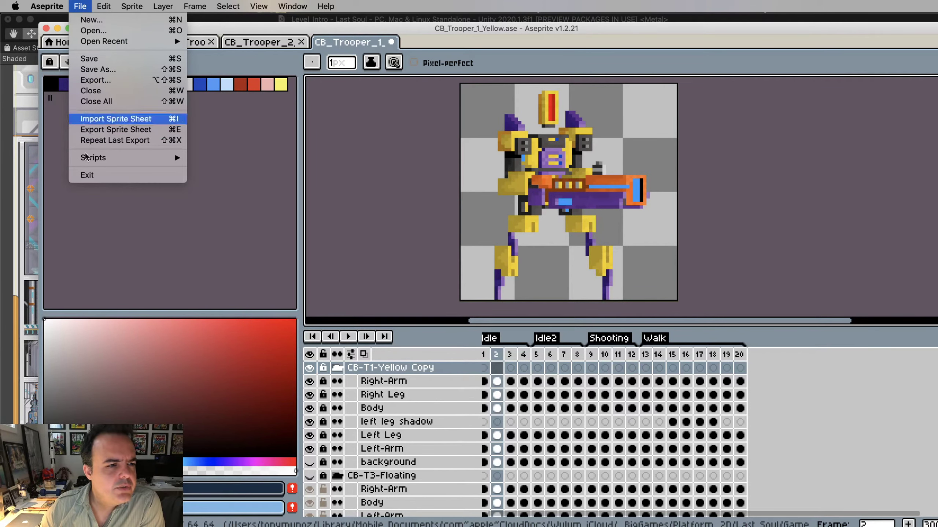
click(108, 130)
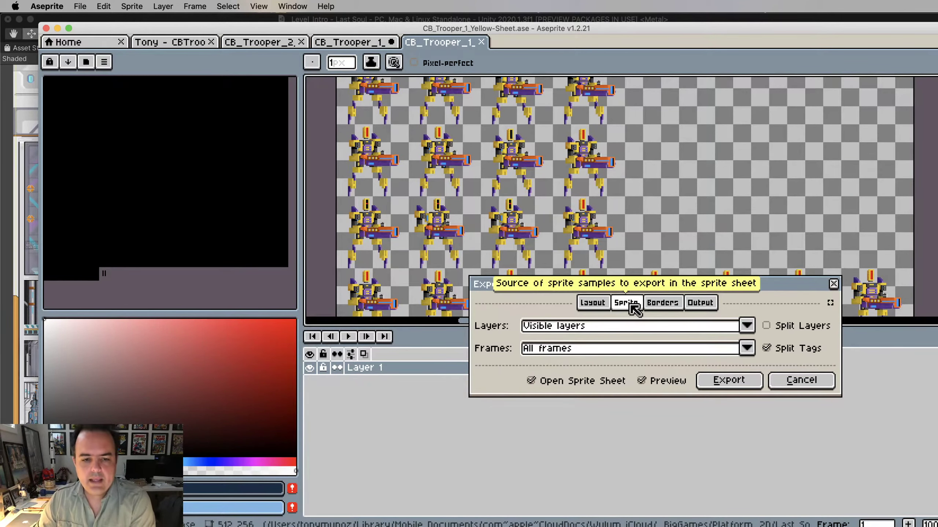
click(731, 383)
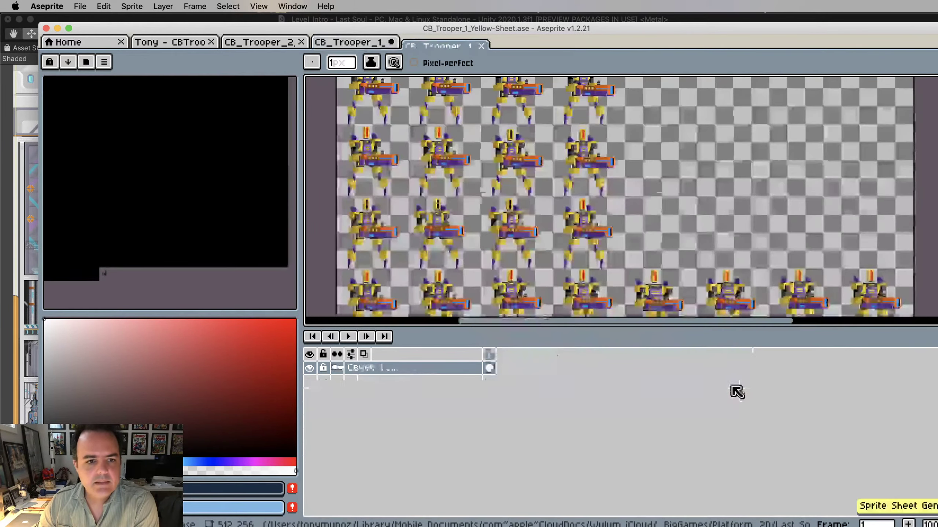
Export the yellow trooper sheet as CB_Trooper_1_Yellow-64x64.png
click(80, 6)
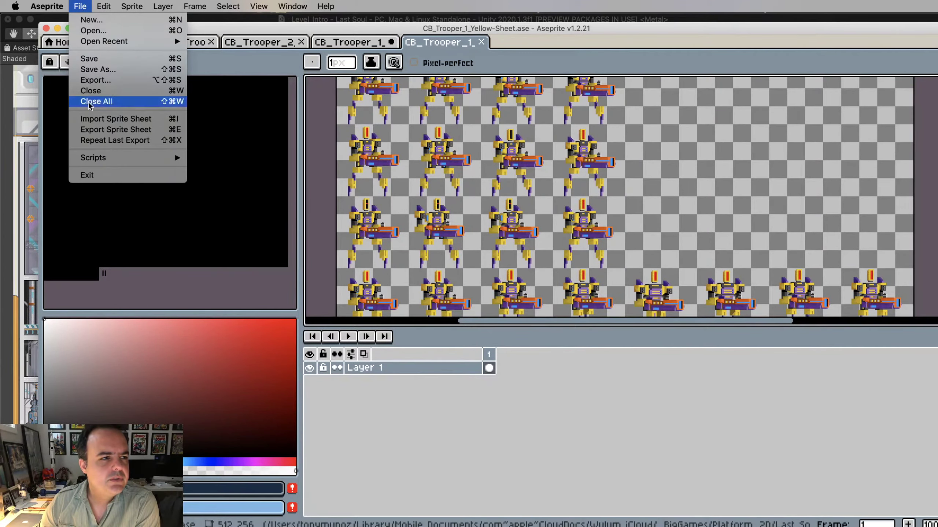
click(100, 84)
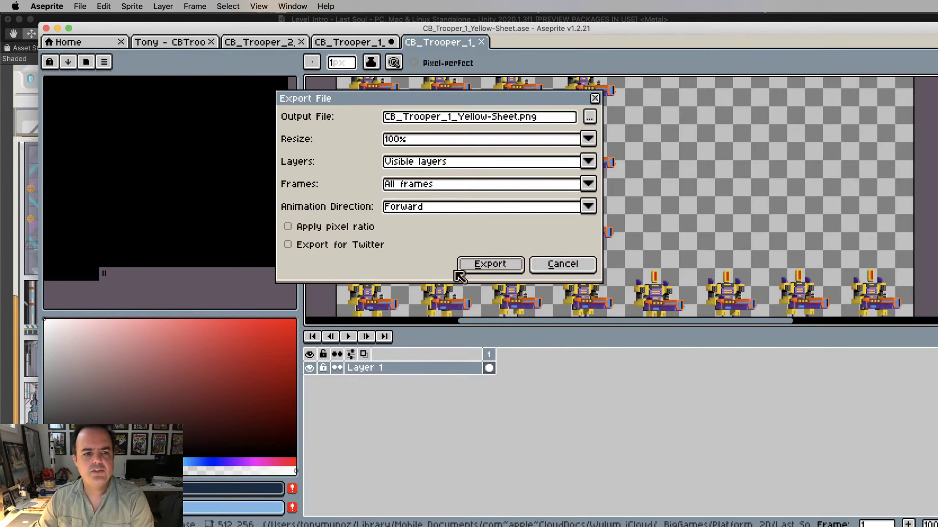
click(510, 117)
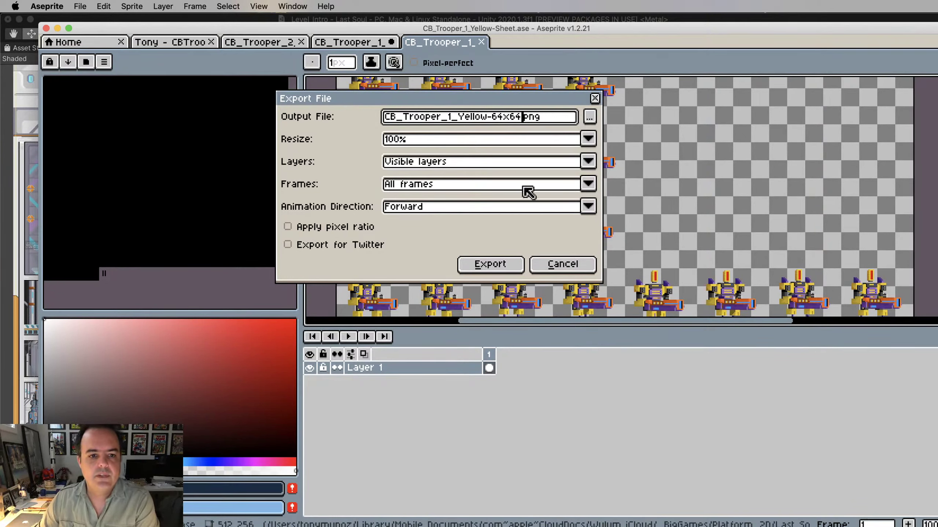
click(495, 266)
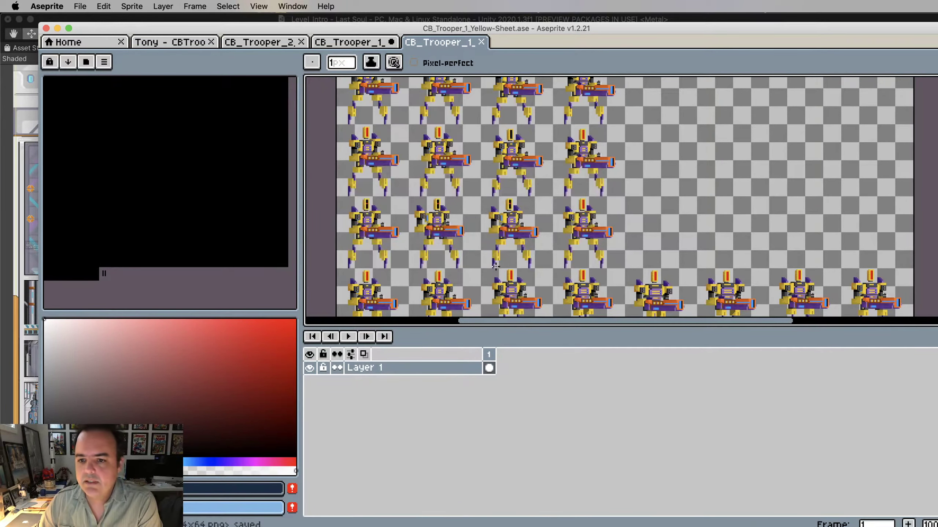
key(super+Tab)
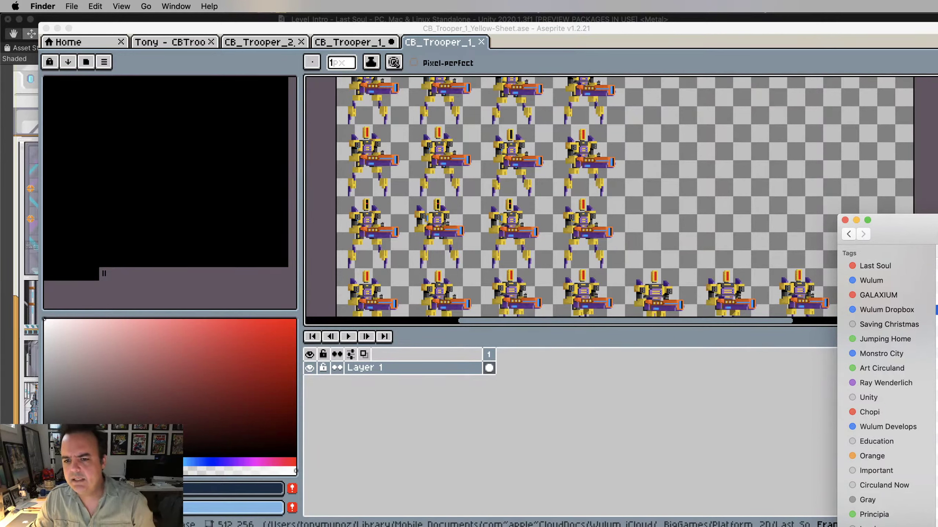
key(space)
key(Down)
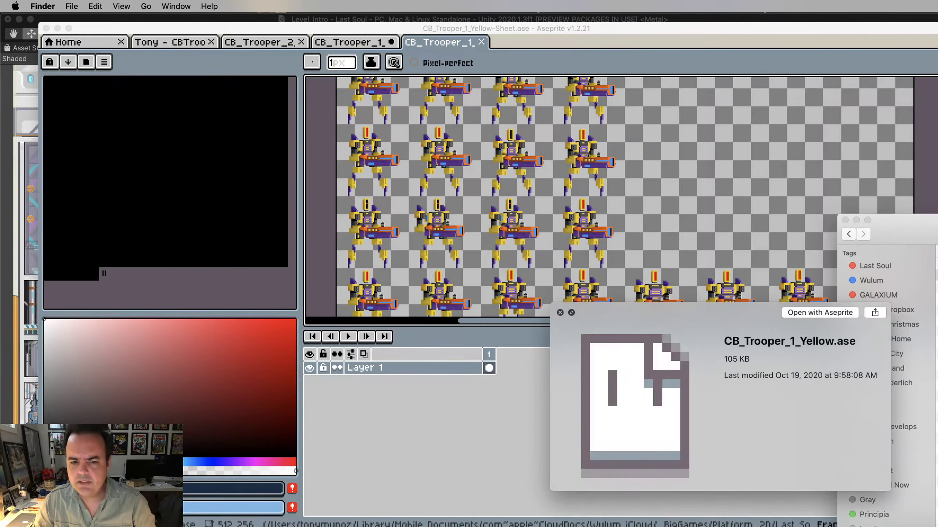
key(Down)
key(Down)
key(Down)
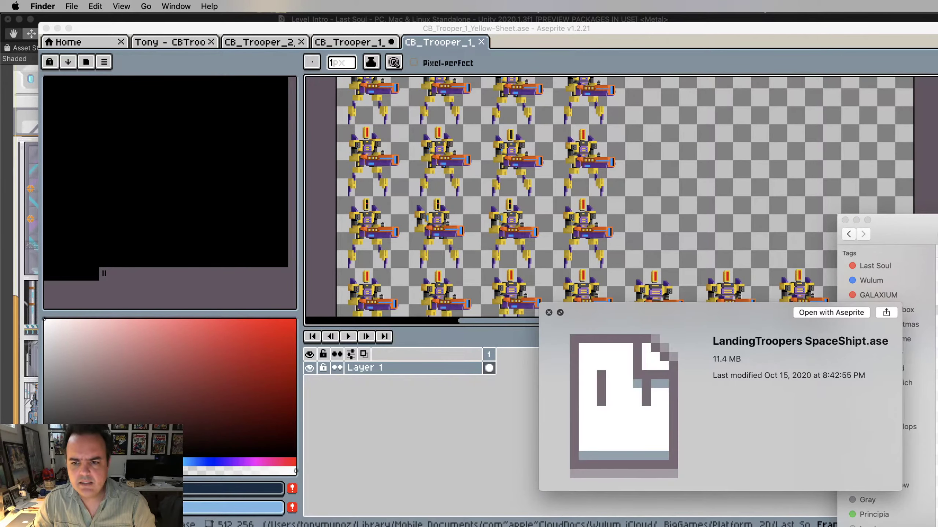
key(Up)
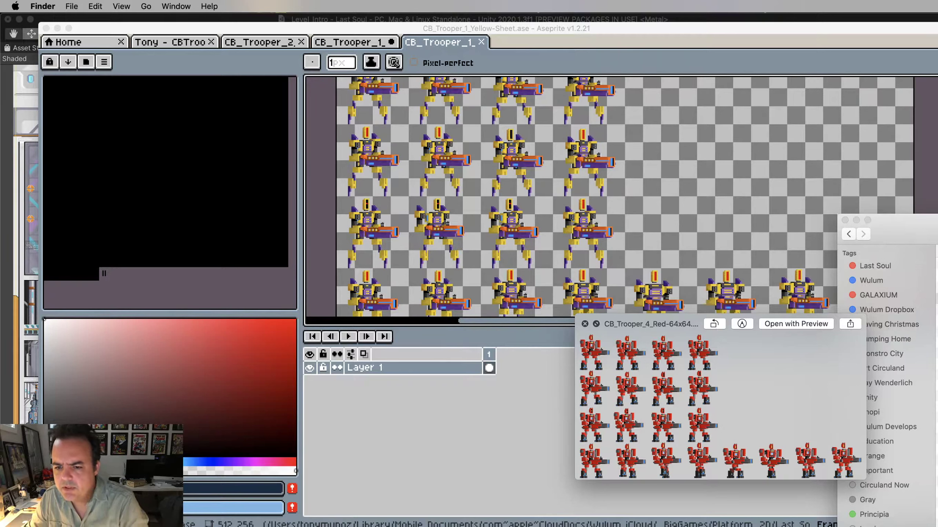
key(space)
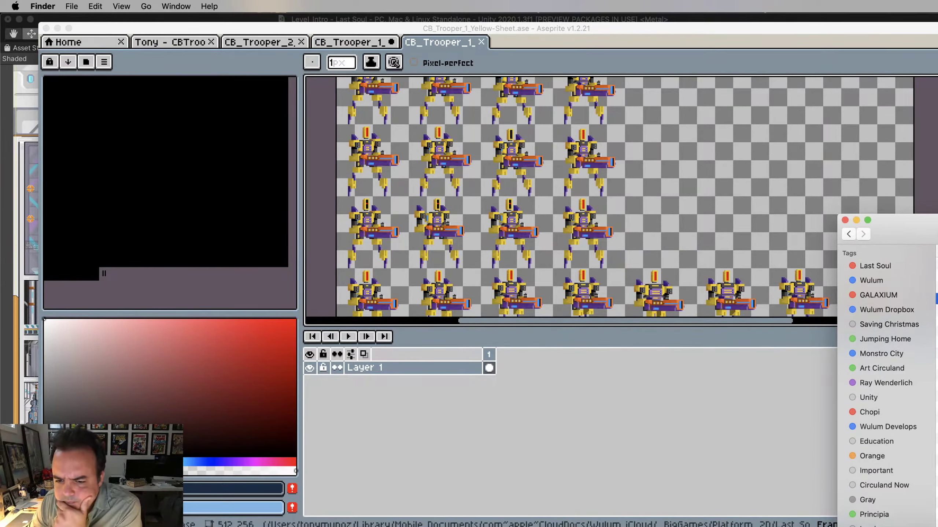
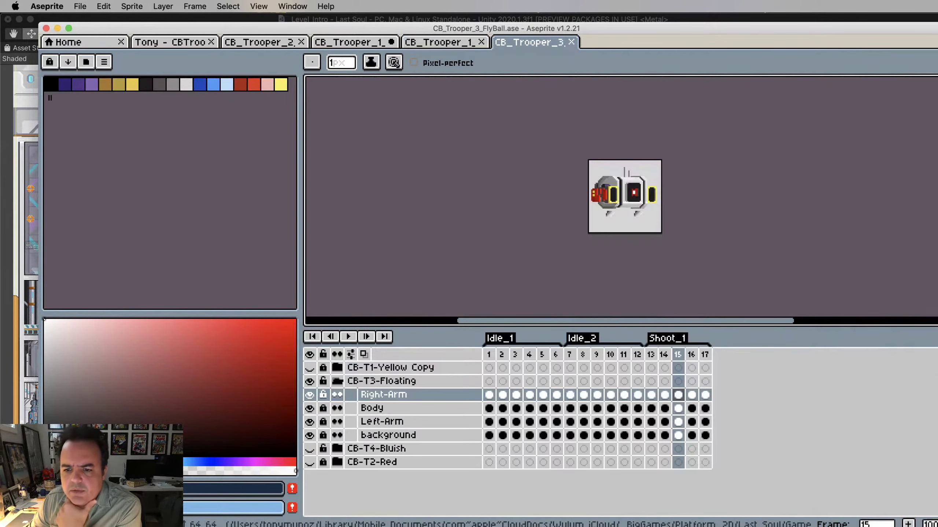
Zoom in on the CB_Trooper_3_FlyBall sprite, then play and stop its animation preview
scroll(609, 210, up, 3)
scroll(609, 209, down, 3)
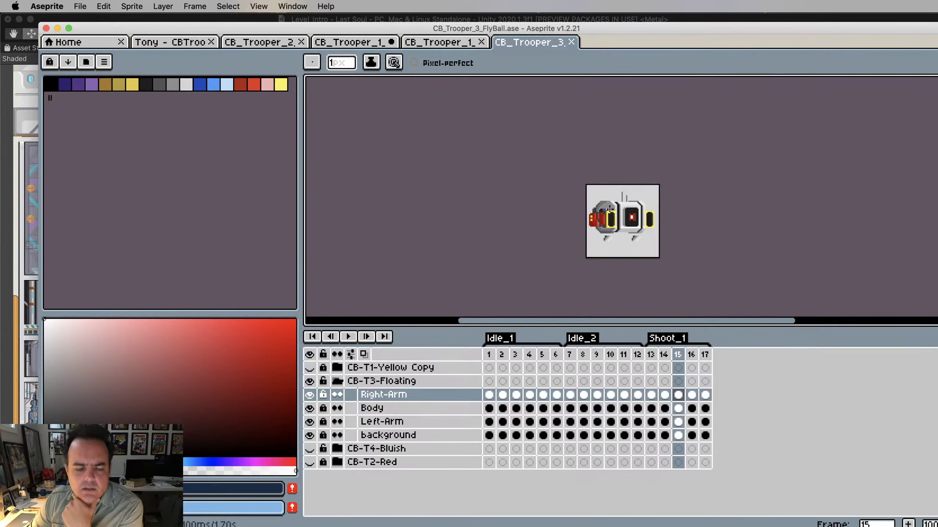
scroll(610, 208, up, 2)
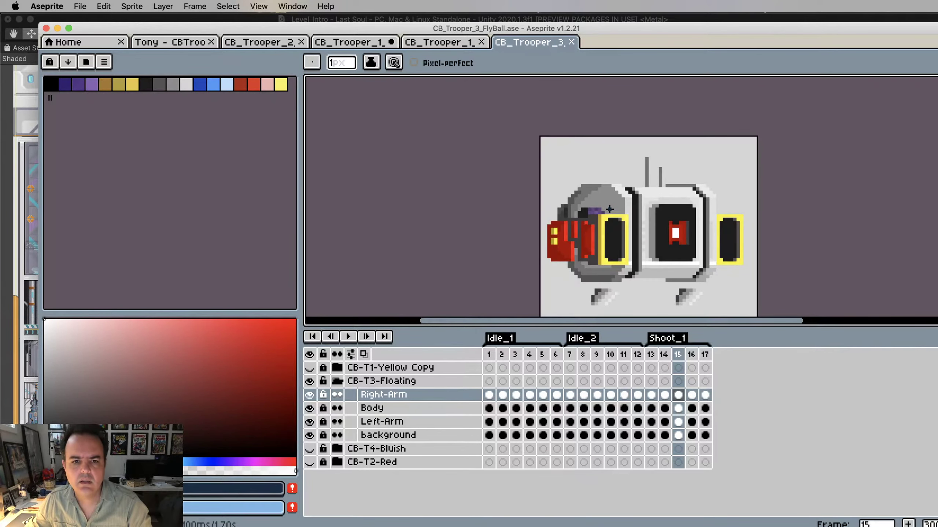
scroll(661, 262, down, 2)
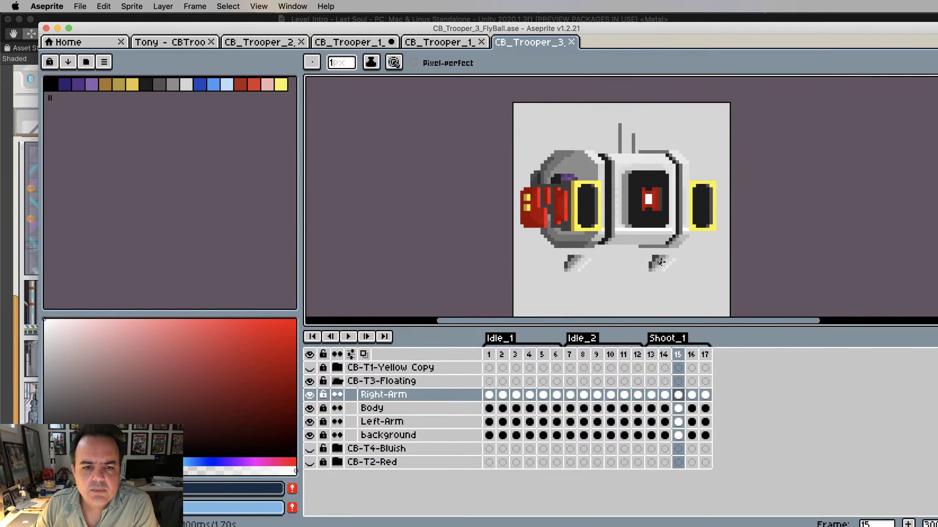
scroll(660, 262, right, 3)
scroll(661, 262, left, 2)
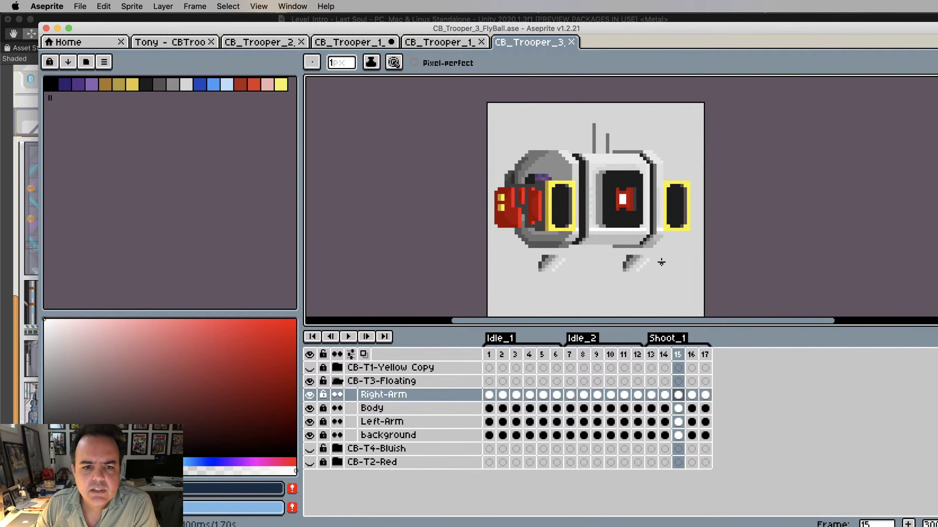
click(348, 337)
click(349, 336)
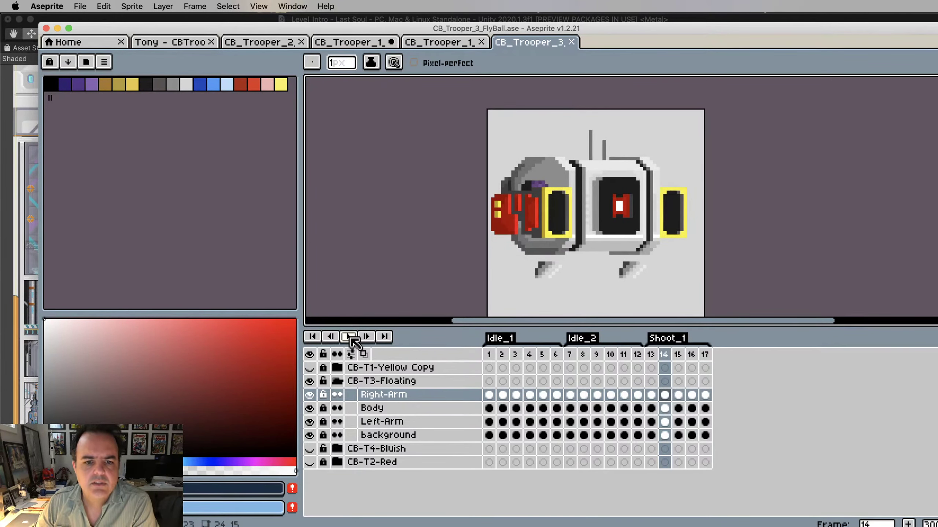
drag(115, 26, 114, 25)
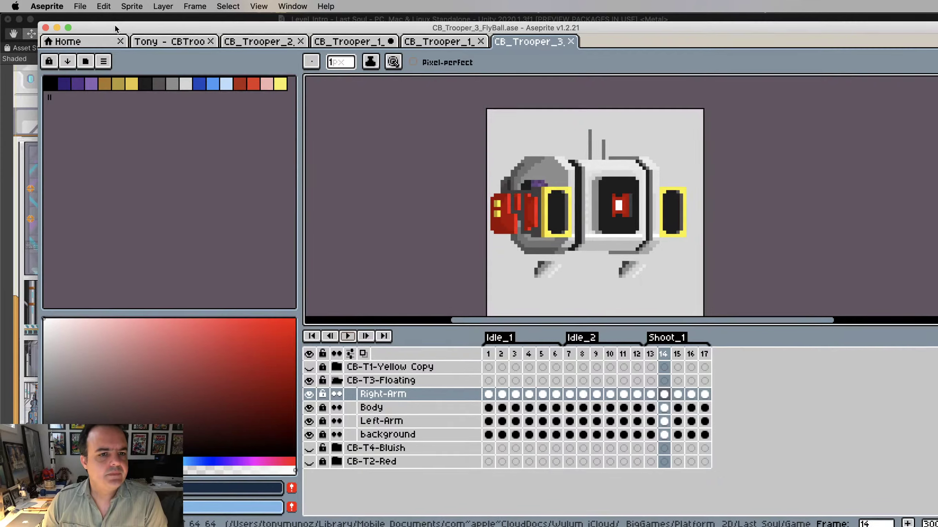
Hide the background layer so the trooper plays over transparency, then stop playback
click(308, 434)
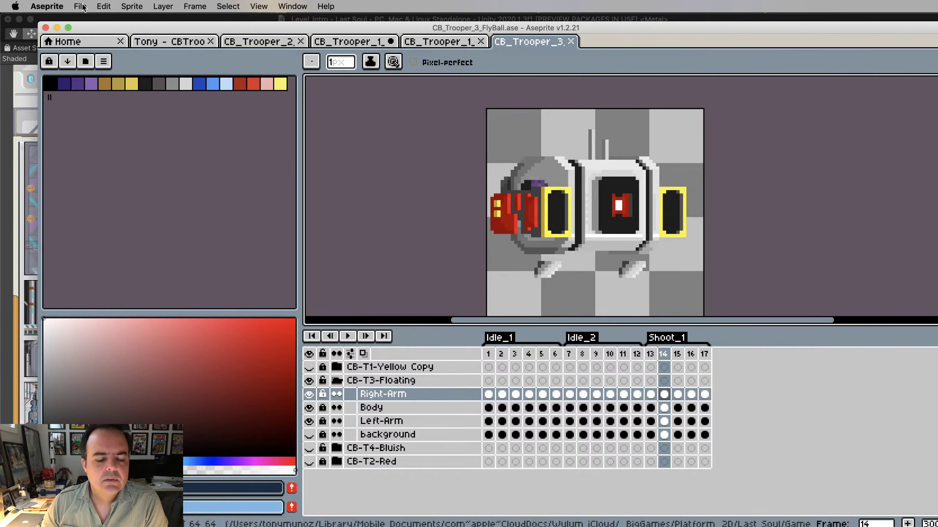
scroll(435, 174, down, 3)
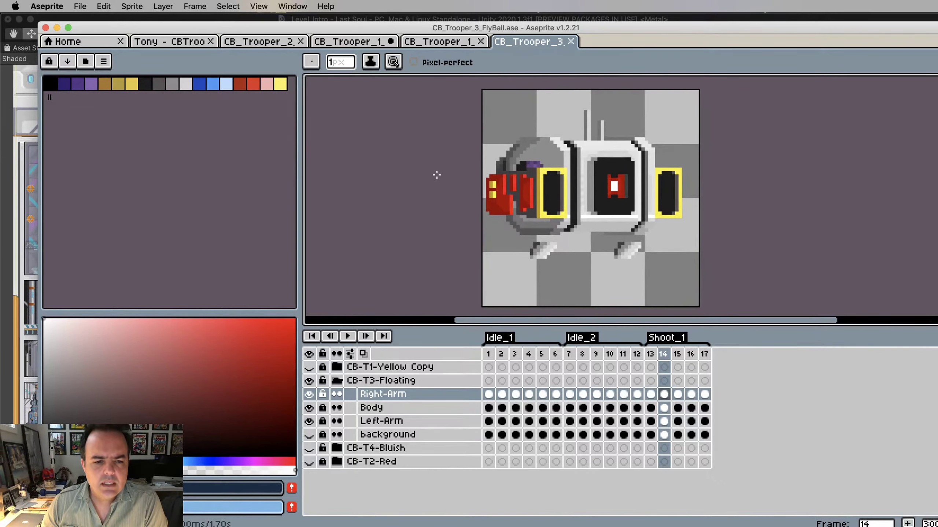
scroll(437, 175, up, 1)
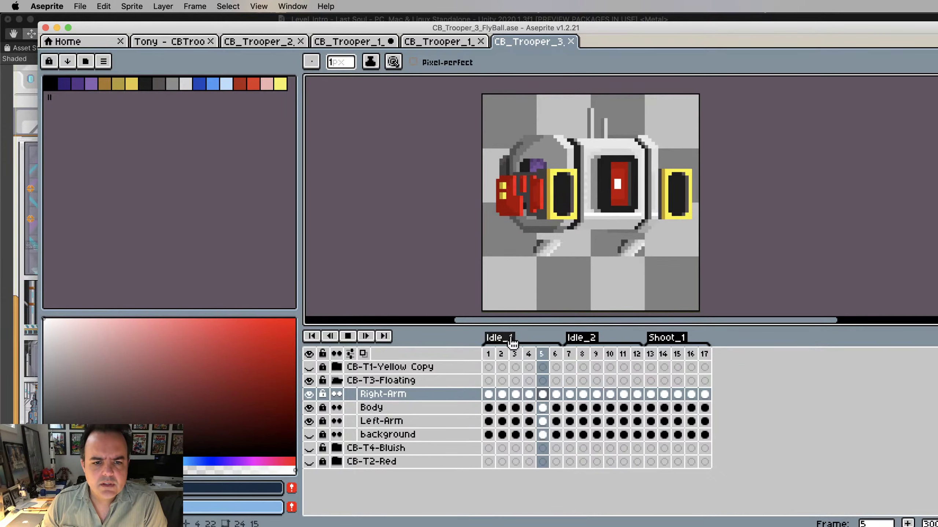
click(349, 336)
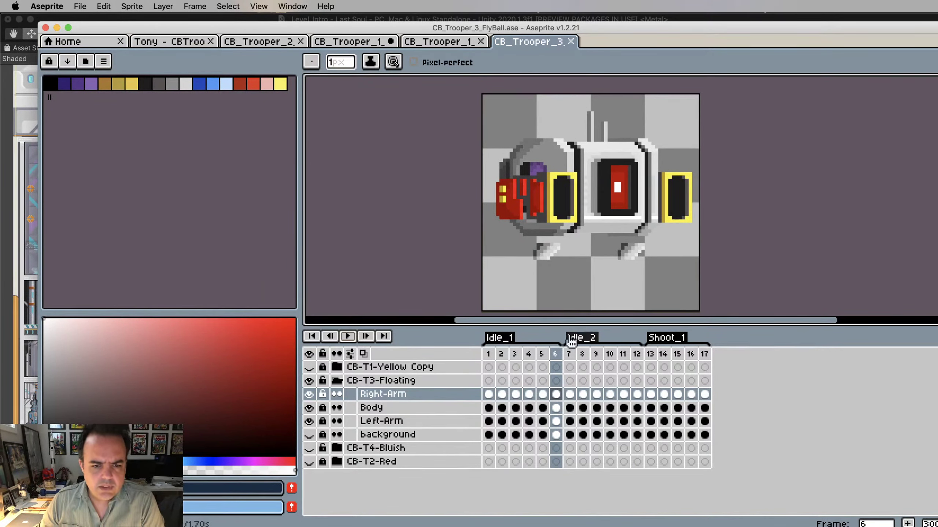
Raise the canvas bottom edge to make it 64×50, then play the animation to check the trim
click(488, 355)
key(c)
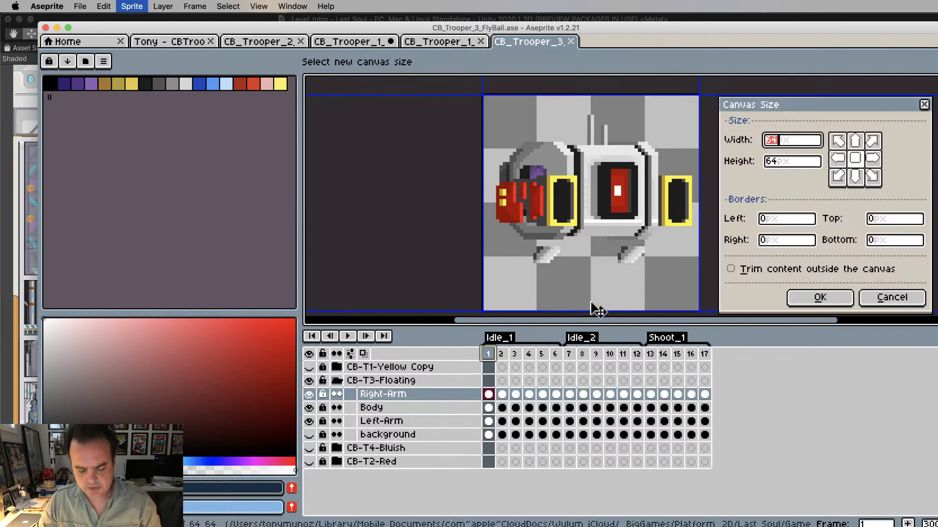
drag(601, 310, 612, 263)
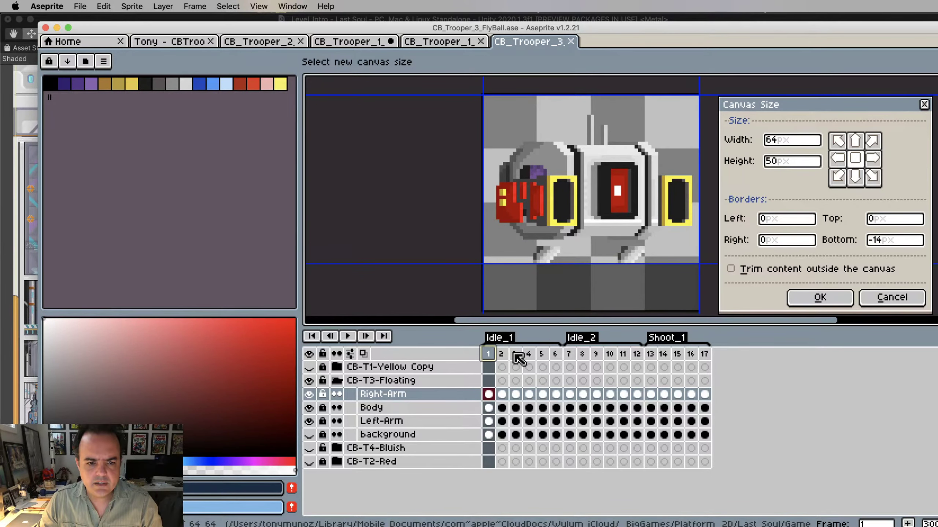
click(819, 298)
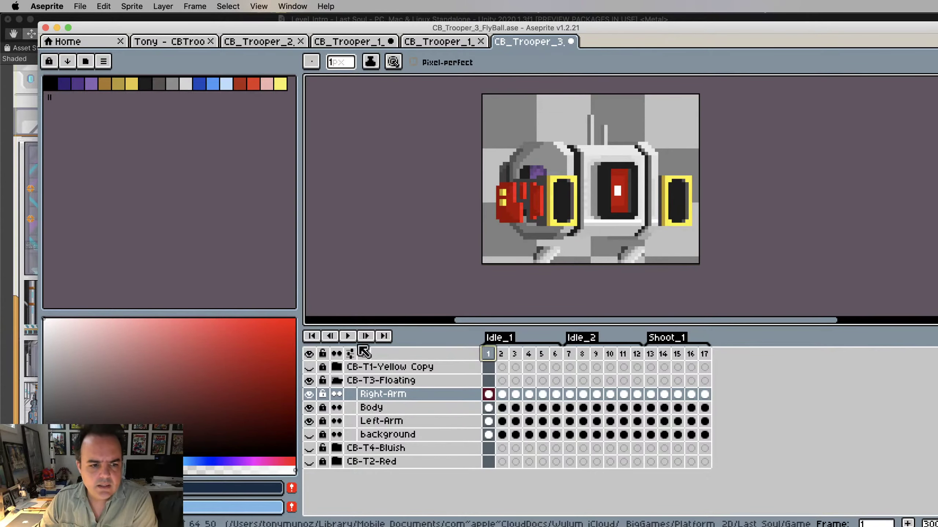
click(348, 336)
click(349, 337)
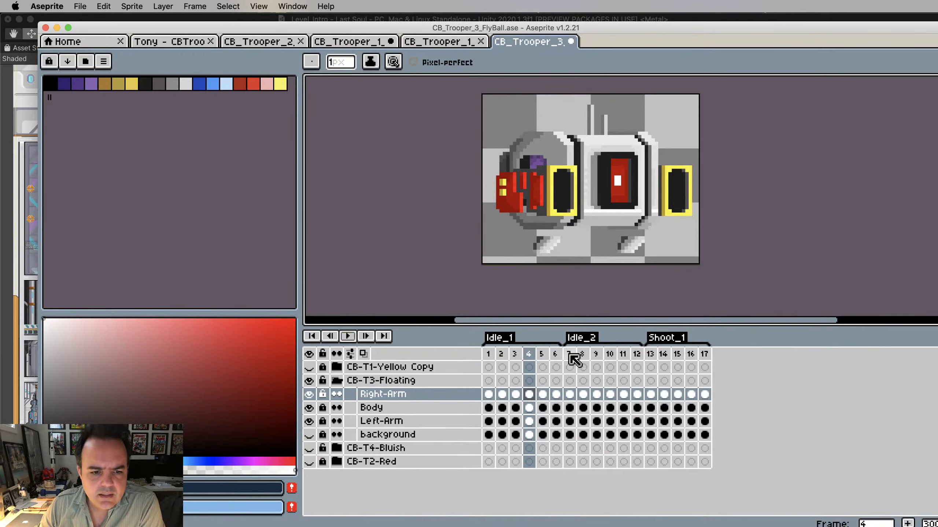
Check frames 3–5, then lower the canvas top edge 3 px for a 64×47 canvas
click(524, 355)
click(516, 354)
click(528, 355)
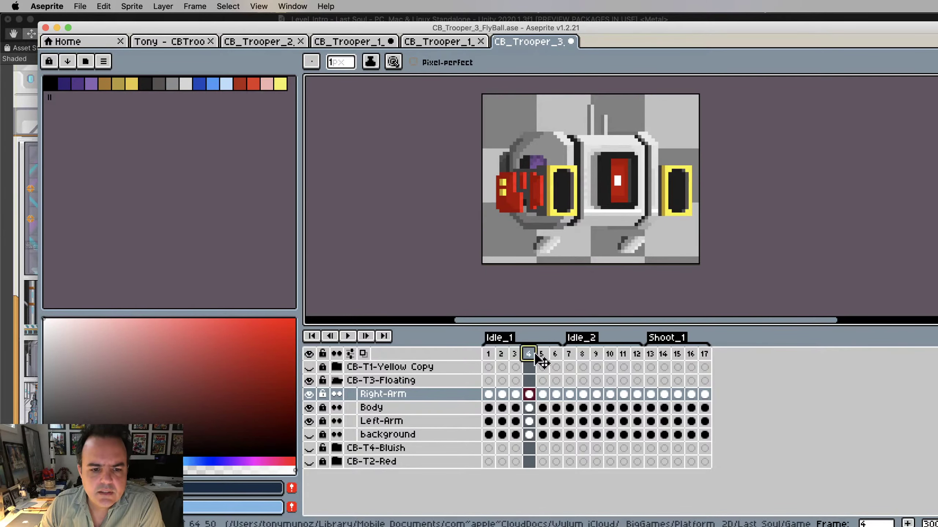
click(543, 354)
click(529, 354)
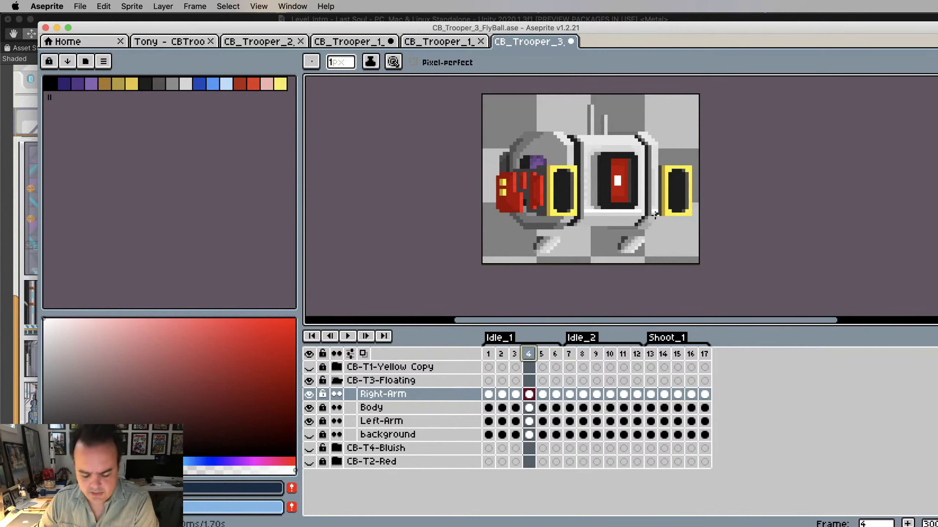
key(super+alt+c)
drag(645, 96, 645, 106)
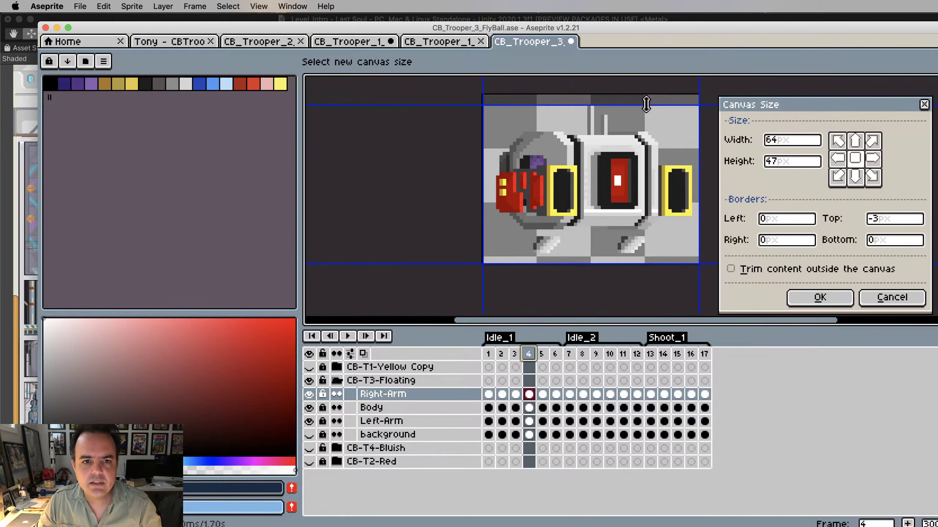
click(820, 298)
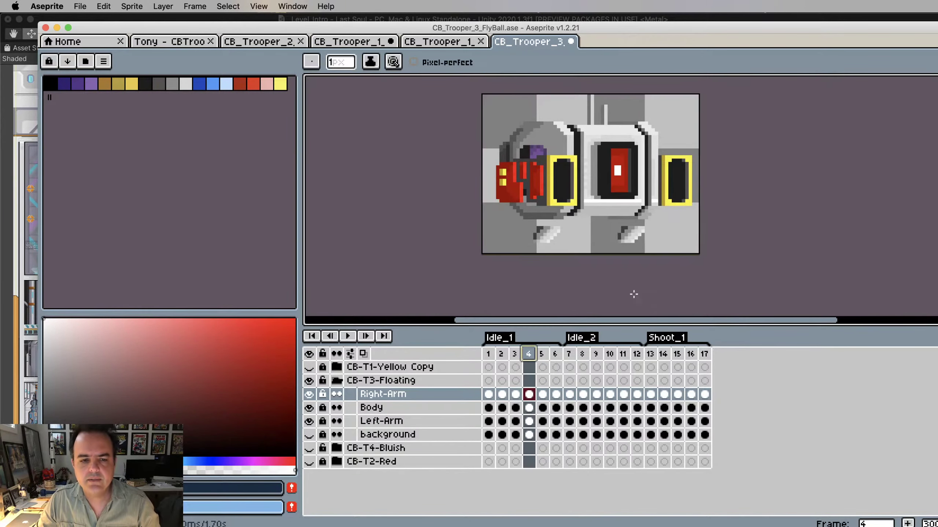
Preview frames 14–15, then trim one pixel off the left edge for a 63-px-wide canvas
click(348, 336)
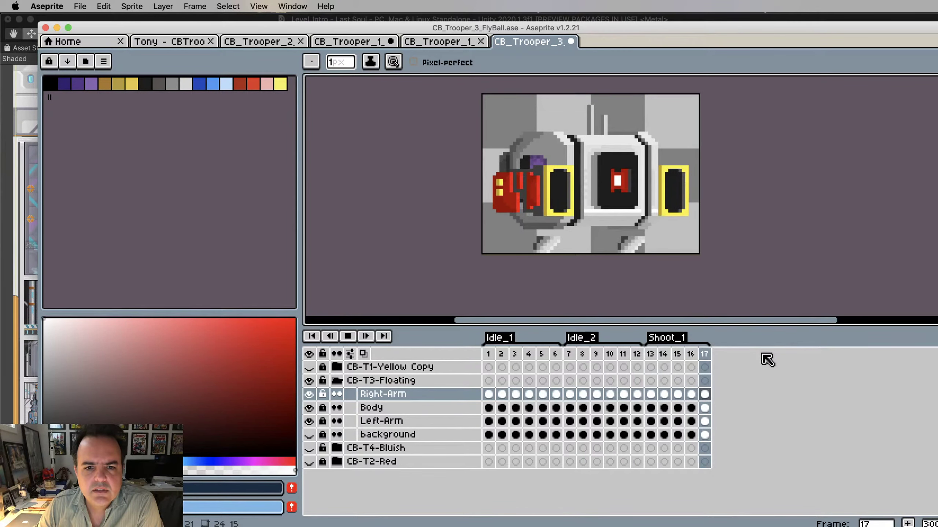
click(348, 336)
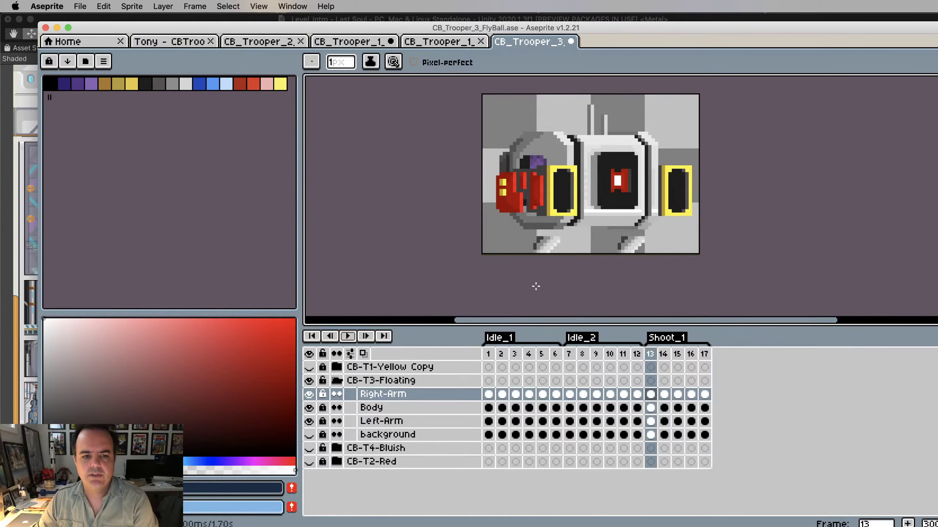
click(664, 354)
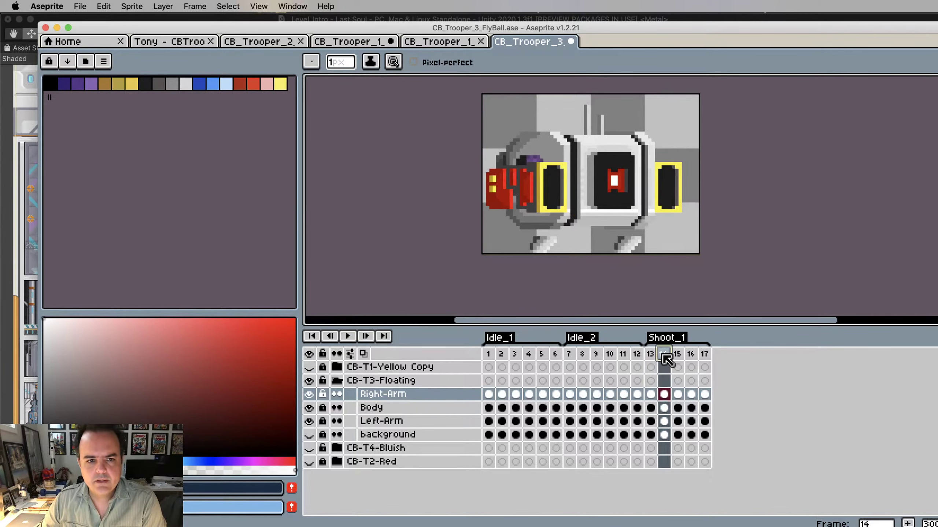
key(Right)
key(Left)
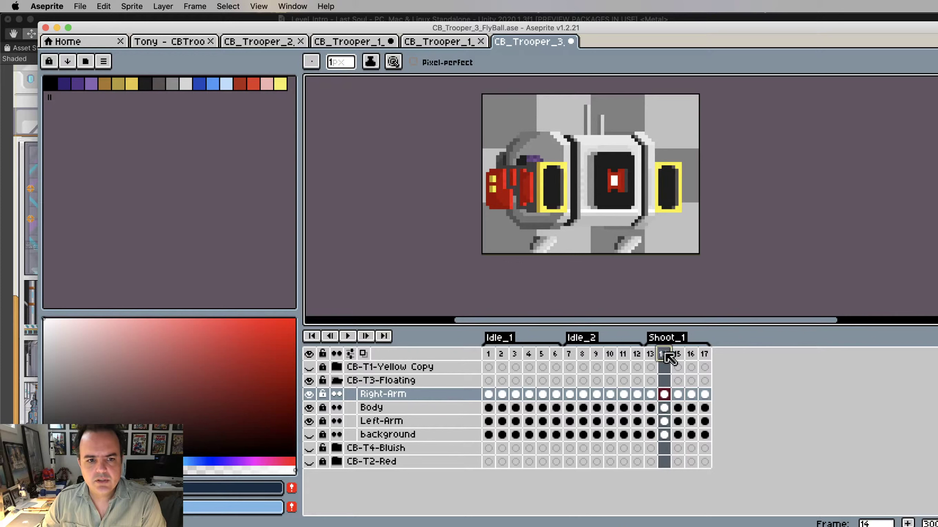
key(super+alt+c)
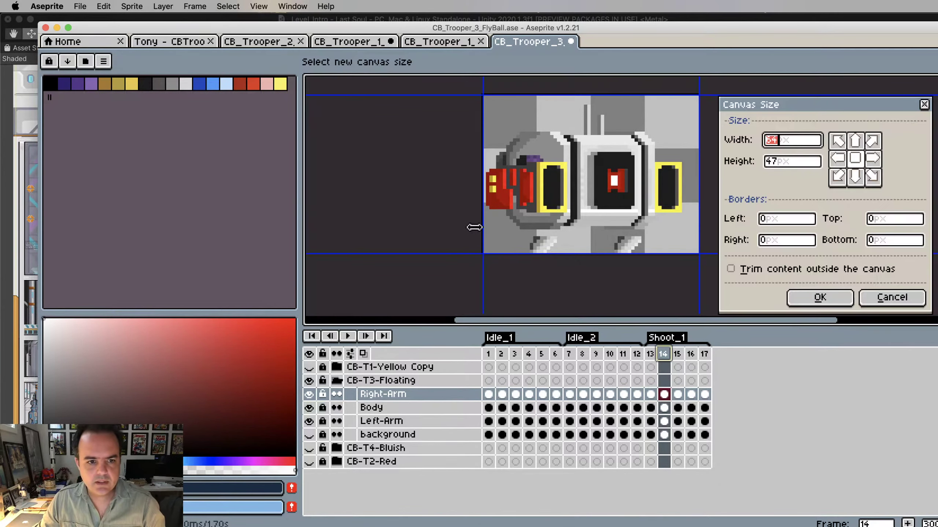
drag(483, 233, 487, 232)
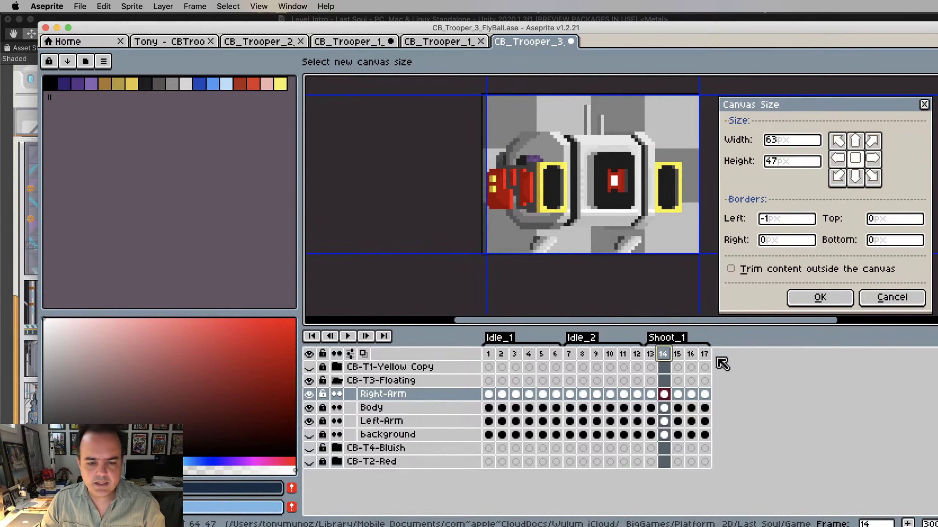
click(806, 300)
Step through frames 13–17, 1 and 2 to check the trooper's framing across the animation
click(650, 354)
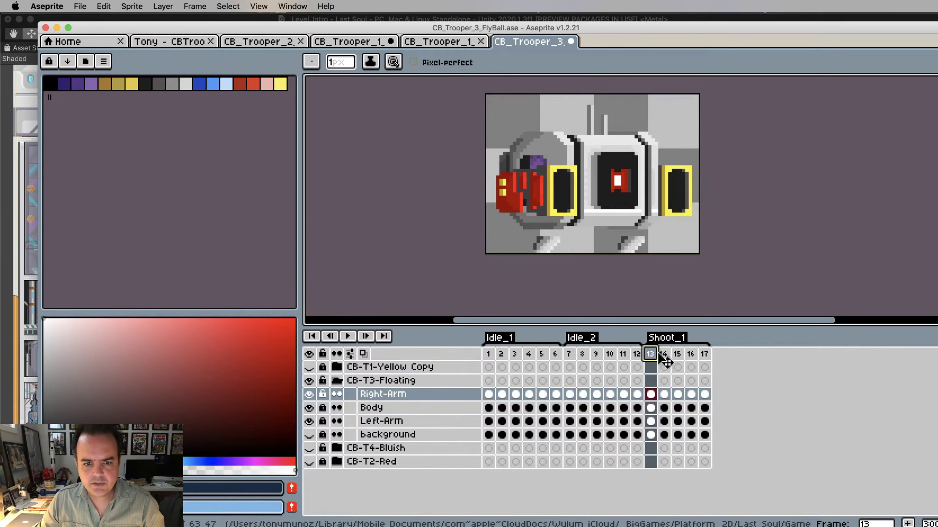
click(663, 354)
click(677, 354)
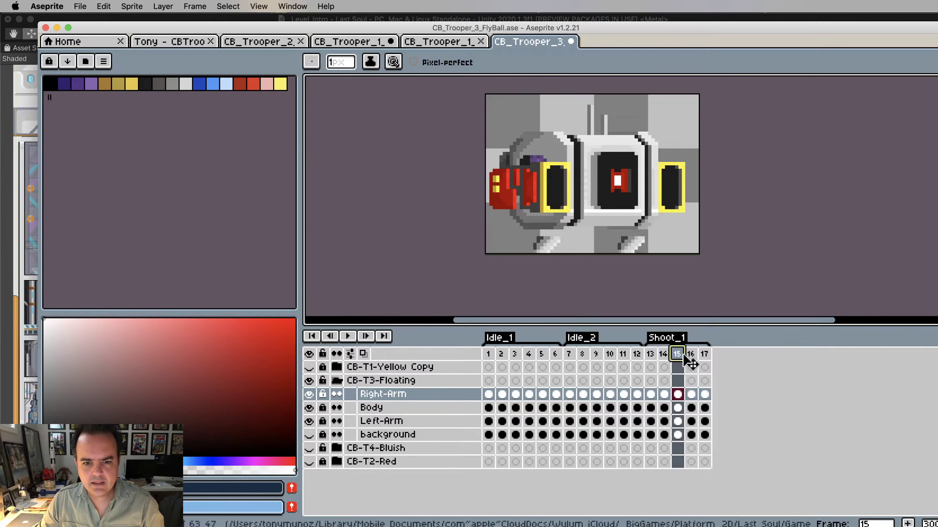
click(691, 353)
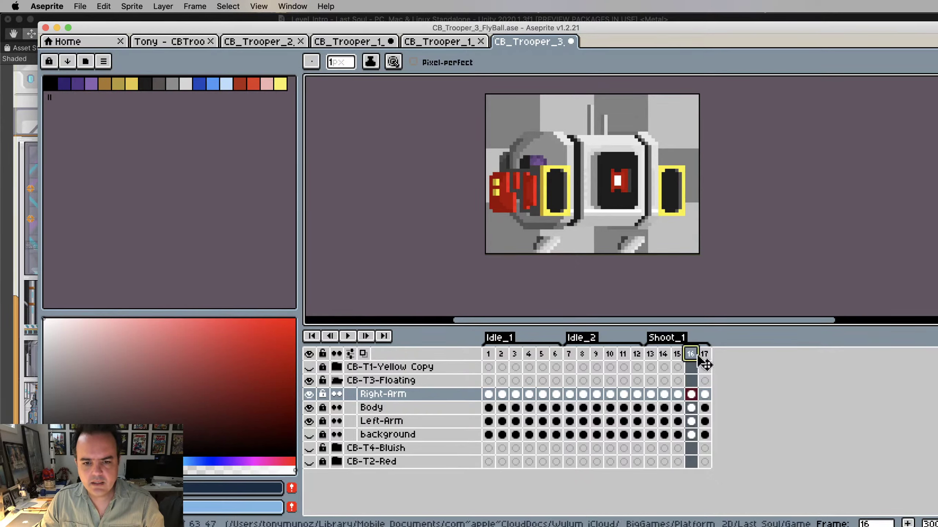
click(705, 355)
click(650, 353)
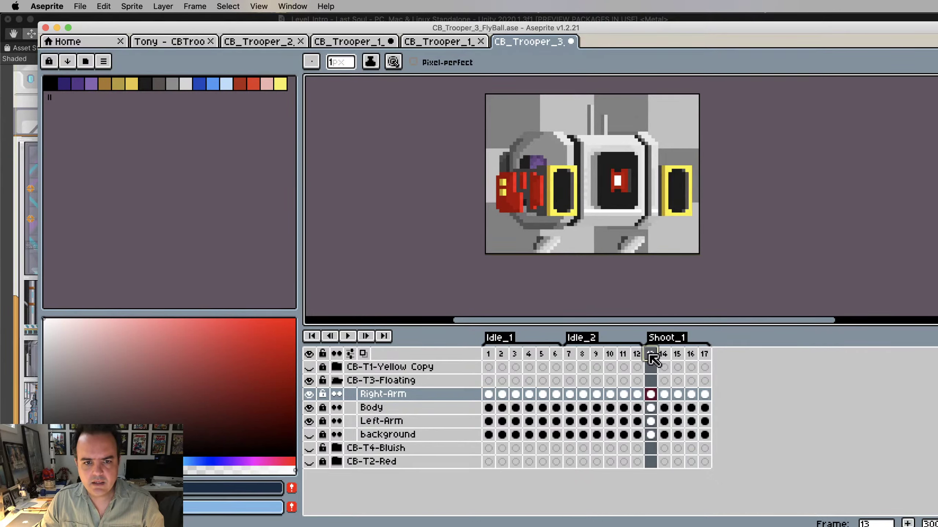
click(488, 353)
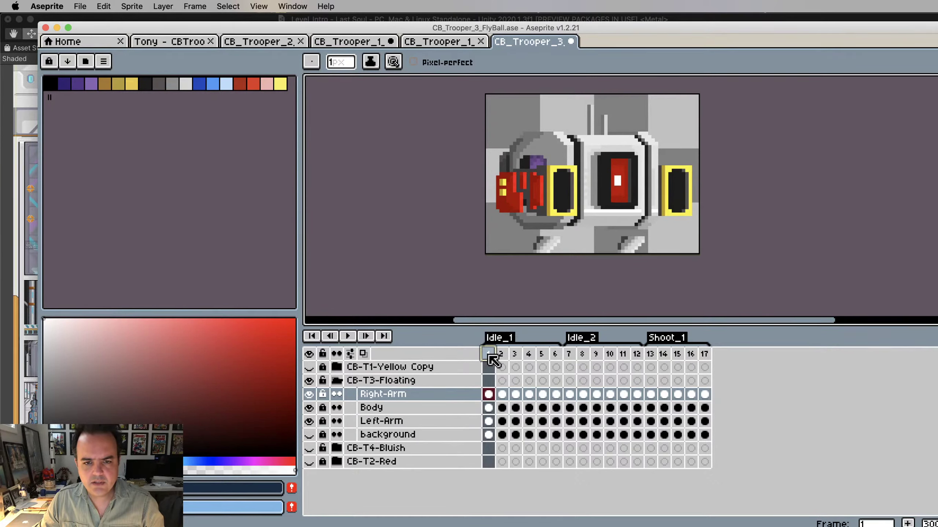
click(501, 354)
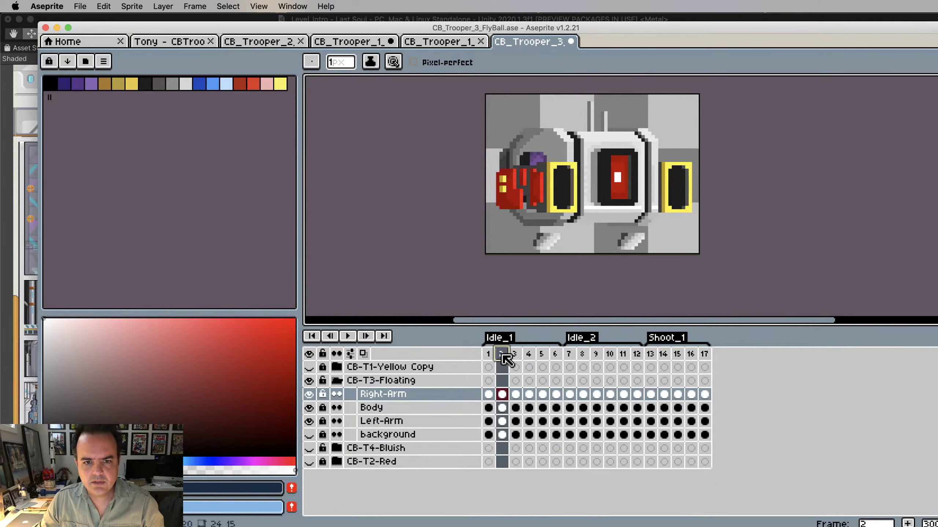
click(650, 355)
click(664, 354)
click(677, 354)
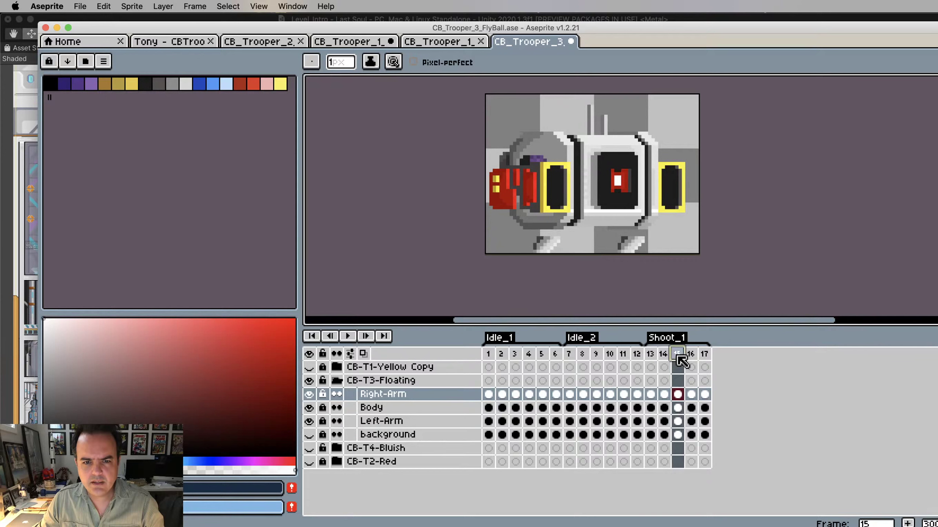
click(691, 354)
click(704, 354)
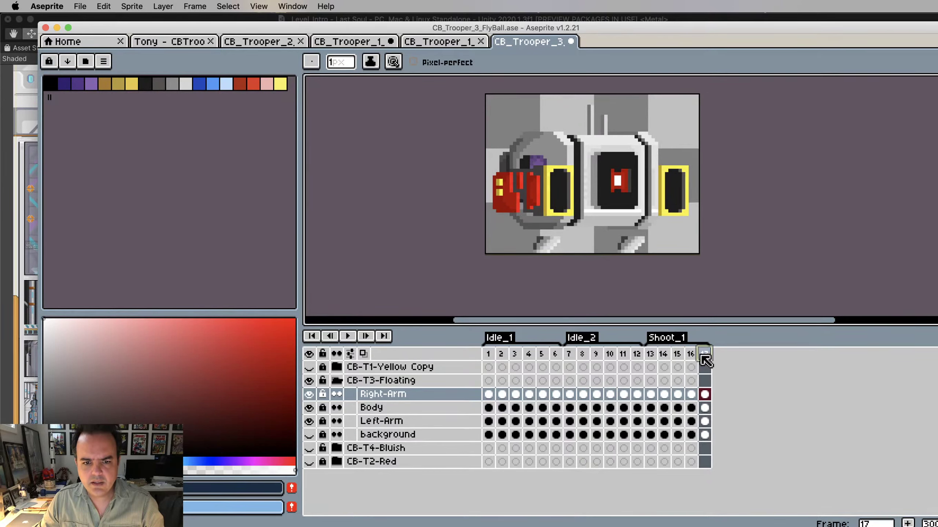
click(650, 354)
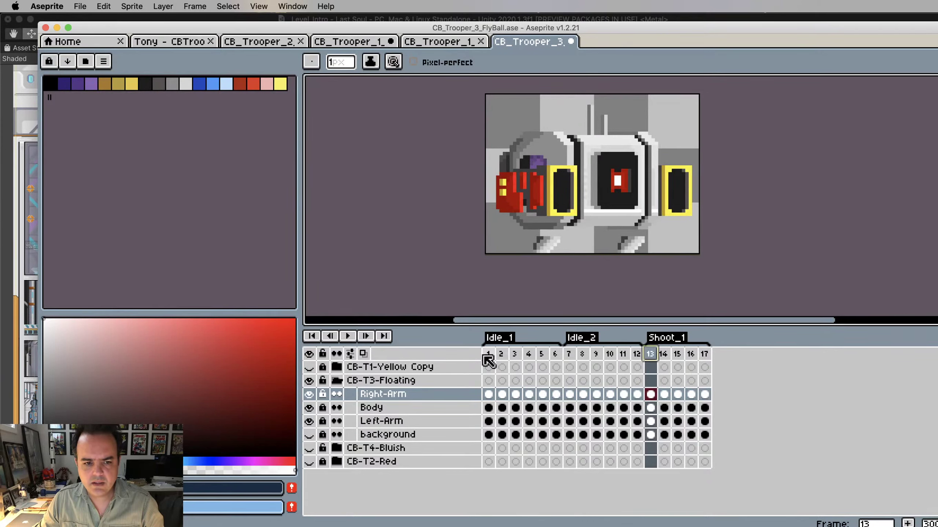
click(488, 355)
Pull the right canvas edge in 2 px, narrowing the canvas to 61×47
key(super+alt+c)
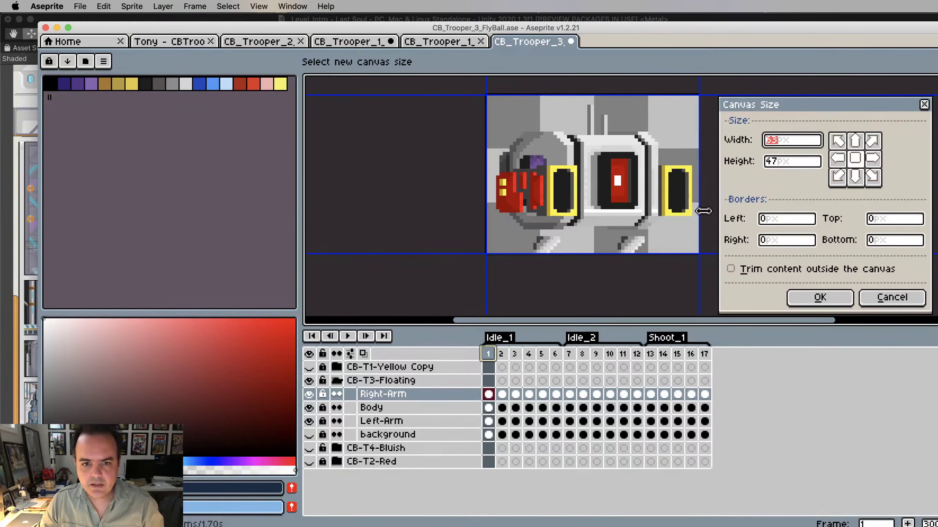
drag(700, 237, 693, 236)
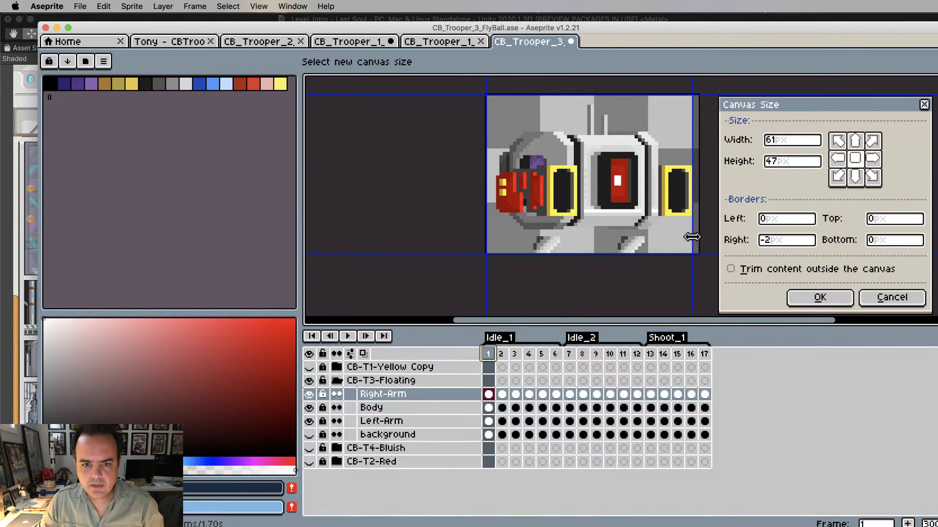
click(820, 299)
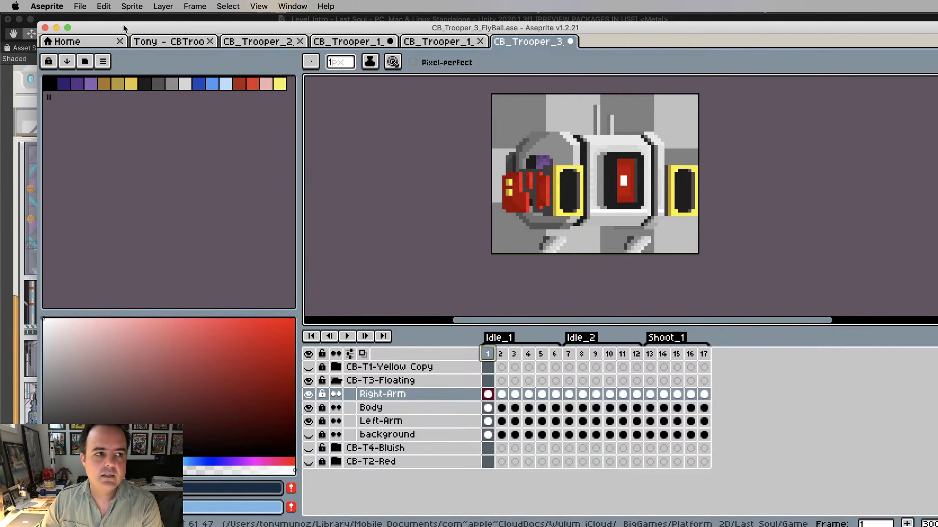
Generate a sprite sheet from all the FlyBall frames via Export Sprite Sheet
click(80, 6)
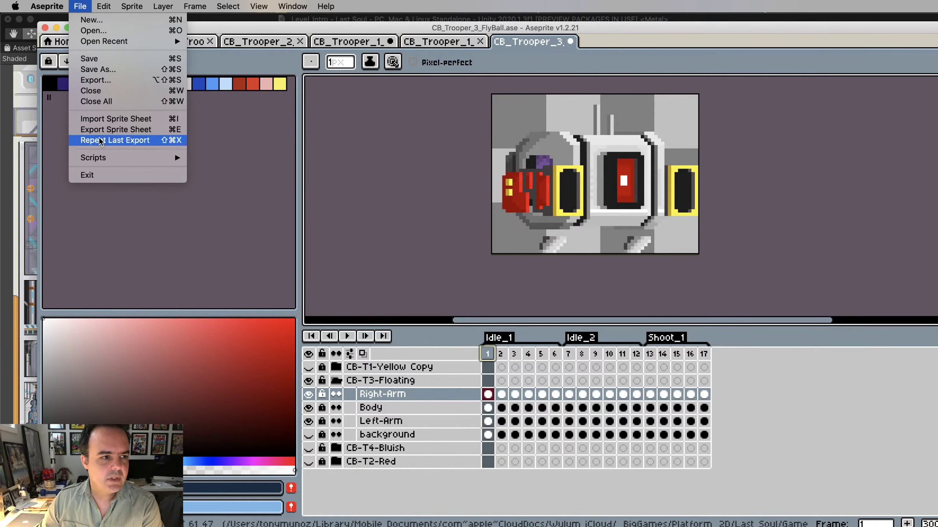
click(111, 133)
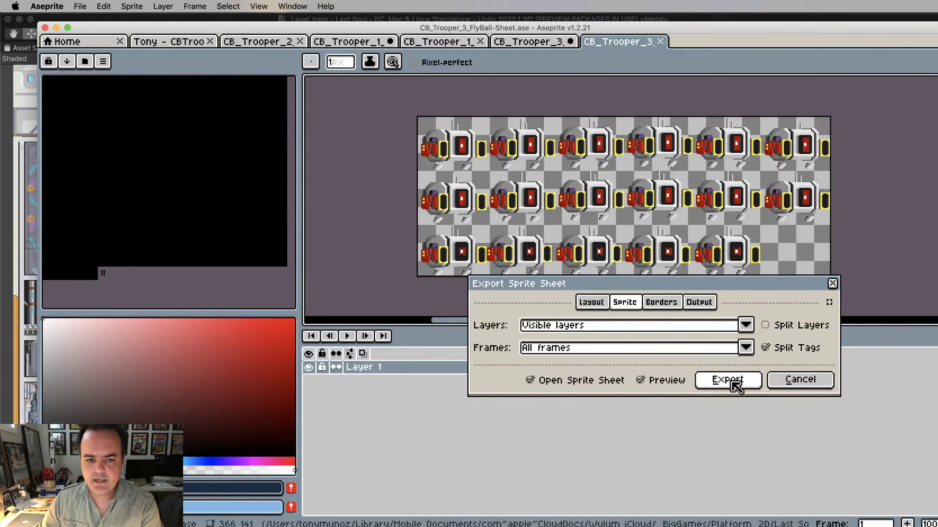
click(740, 384)
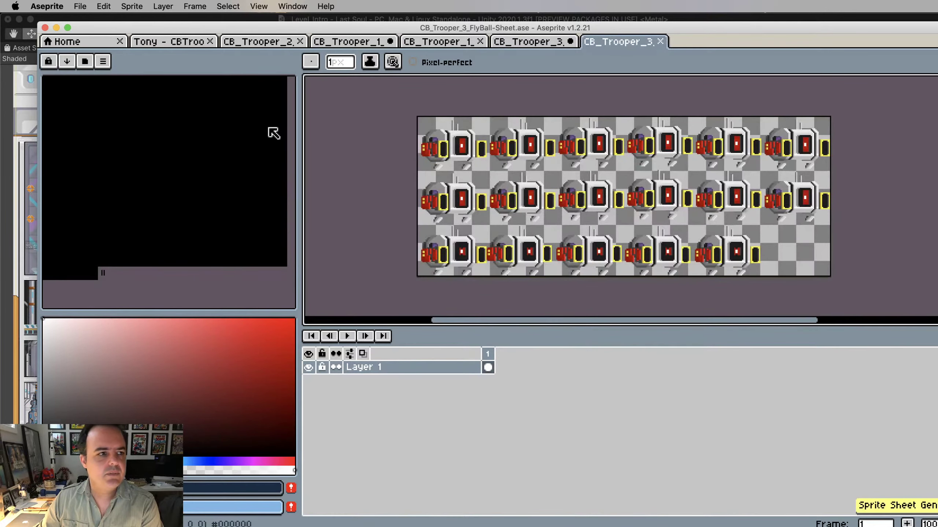
Export the sheet as a PNG named CB_Trooper_3_FlyBall-.png, with 'Sheet' removed from the name
click(80, 6)
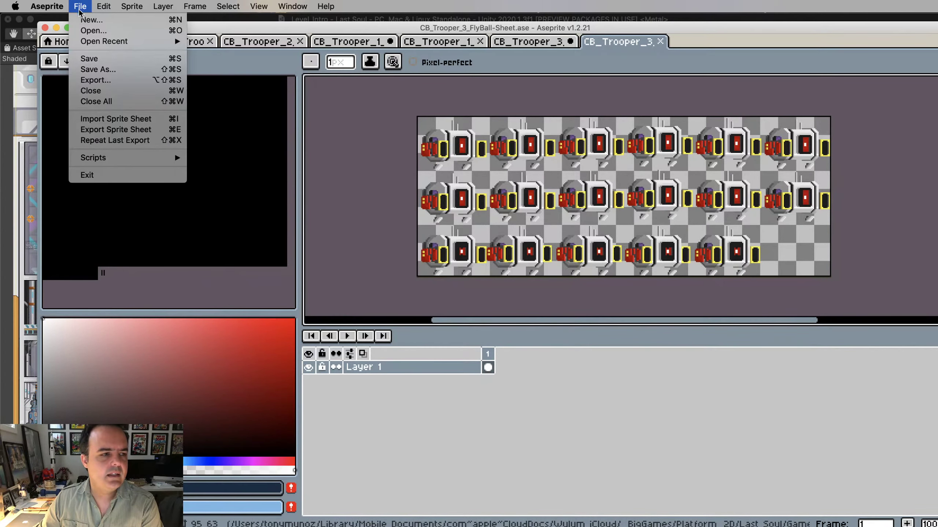
click(95, 80)
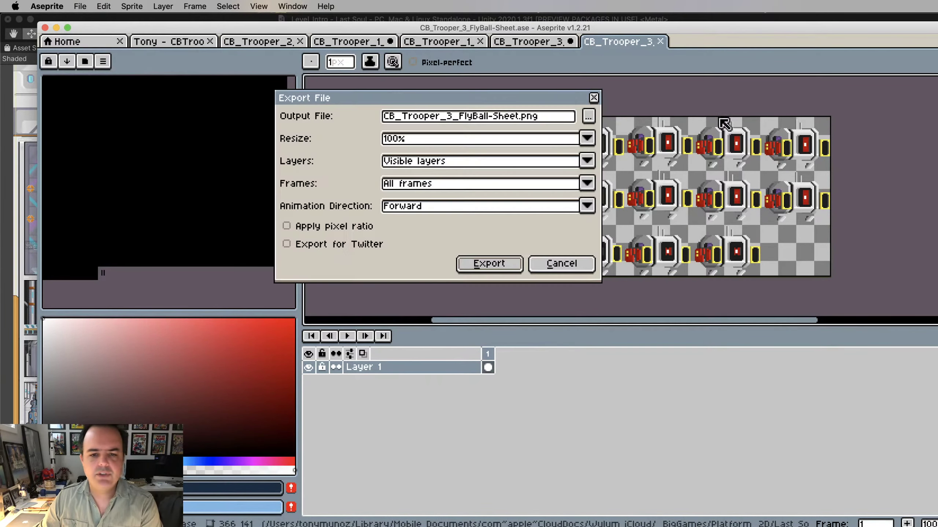
click(510, 117)
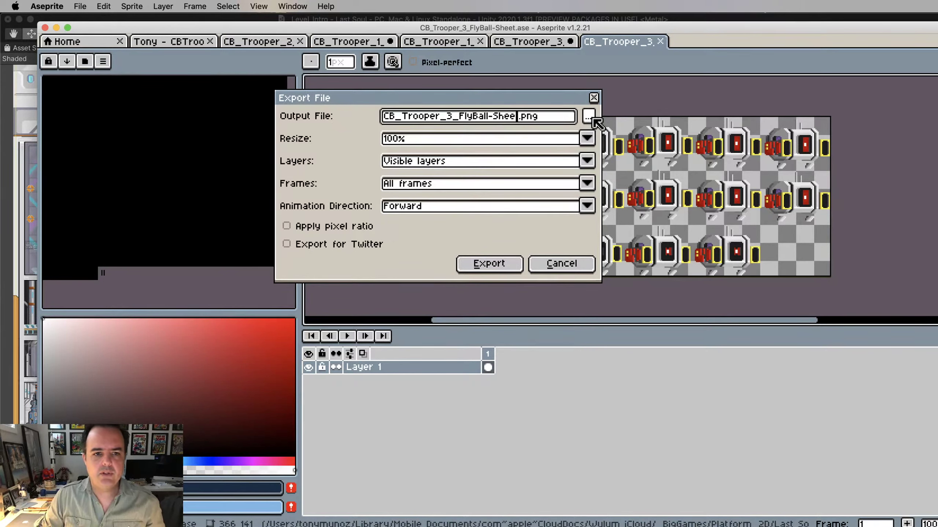
key(BackSpace)
key(BackSpace)
key(BackSpace)
key(BackSpace)
key(BackSpace)
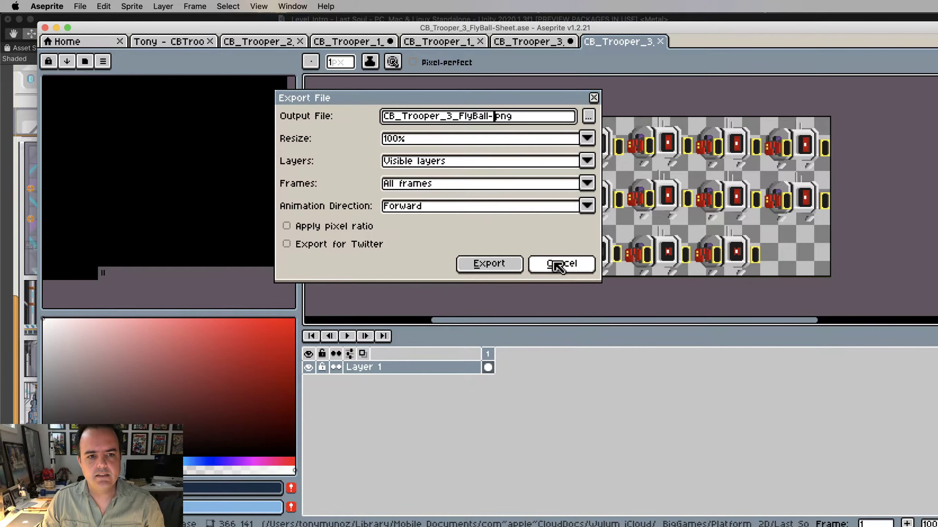
click(480, 265)
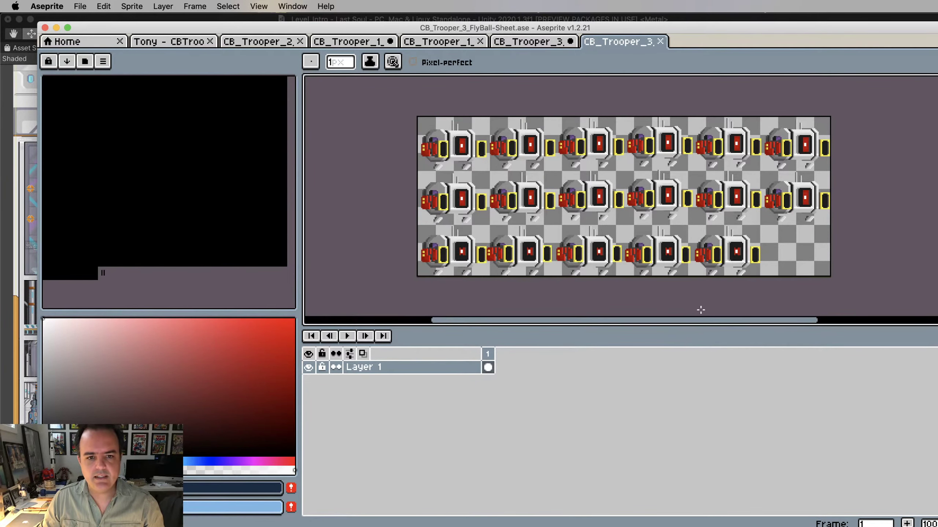
Back on the layered FlyBall .ase sprite, confirm the canvas size stays 61×47
click(531, 41)
key(super+alt+c)
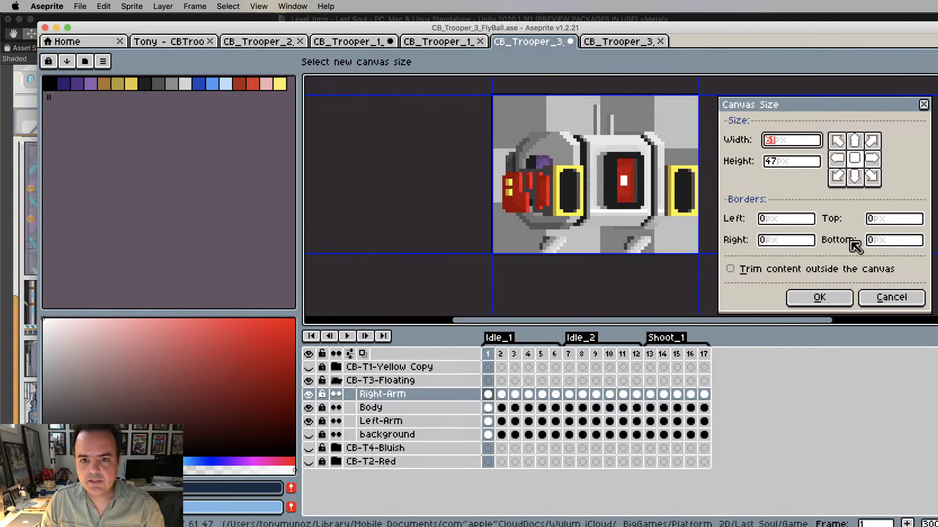
key(super+Tab)
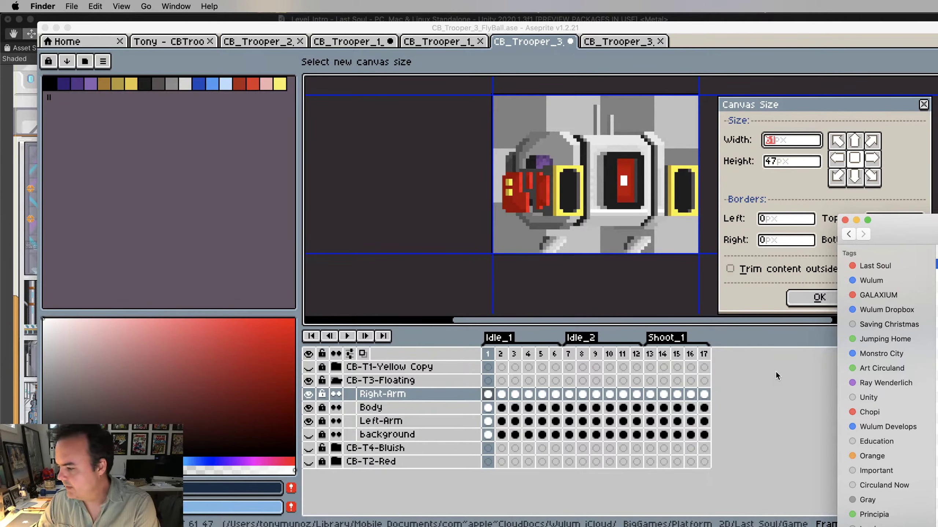
click(780, 413)
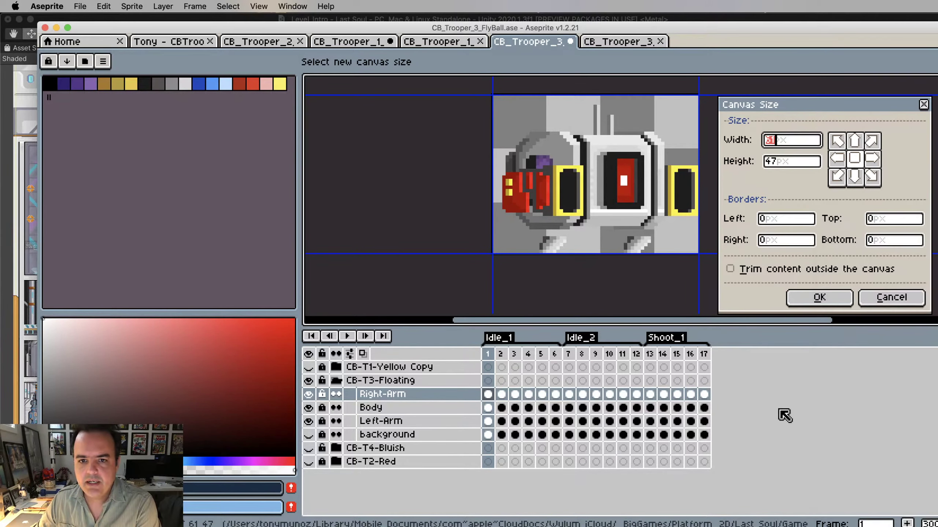
click(818, 298)
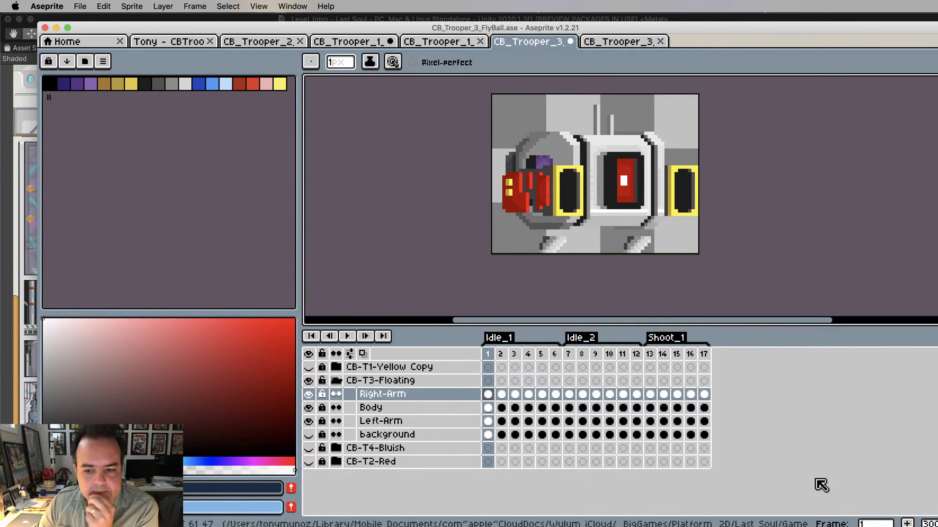
Quick Look through the exported trooper sprite sheets up to CB_Trooper_4_Red, then minimise Aseprite
key(super+Tab)
key(space)
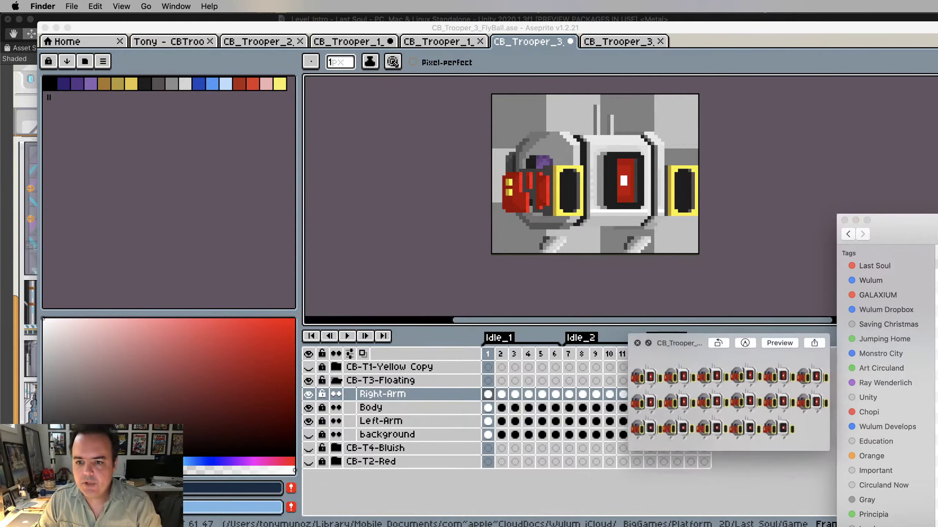
key(Down)
key(Down)
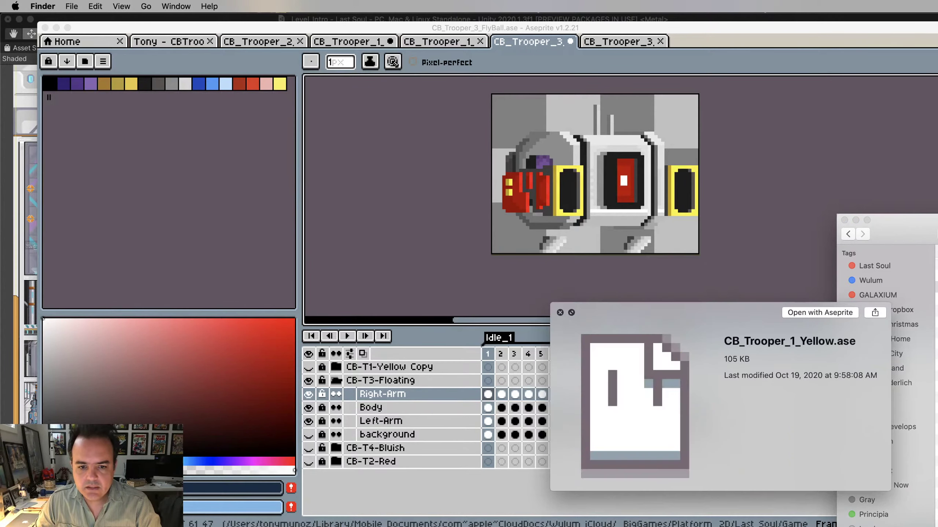
key(Up)
key(Up)
key(Up)
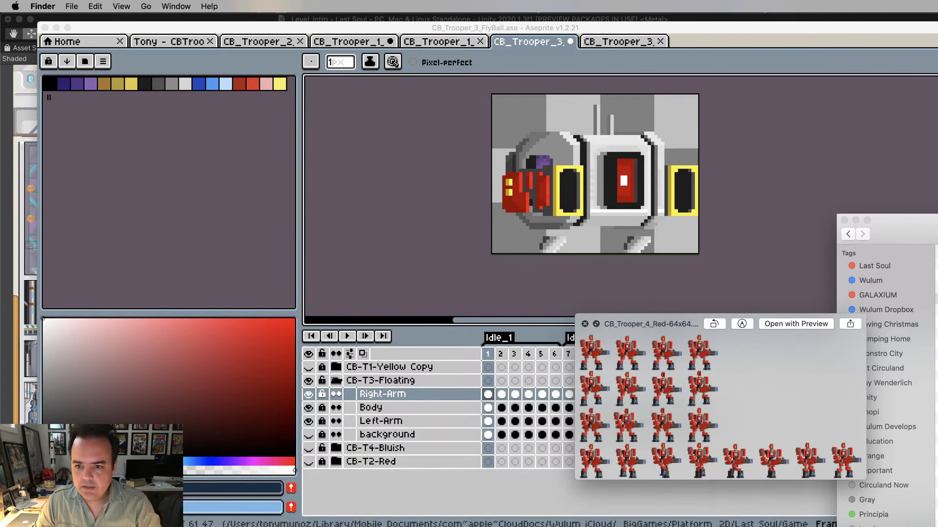
key(Down)
key(Down)
key(Down)
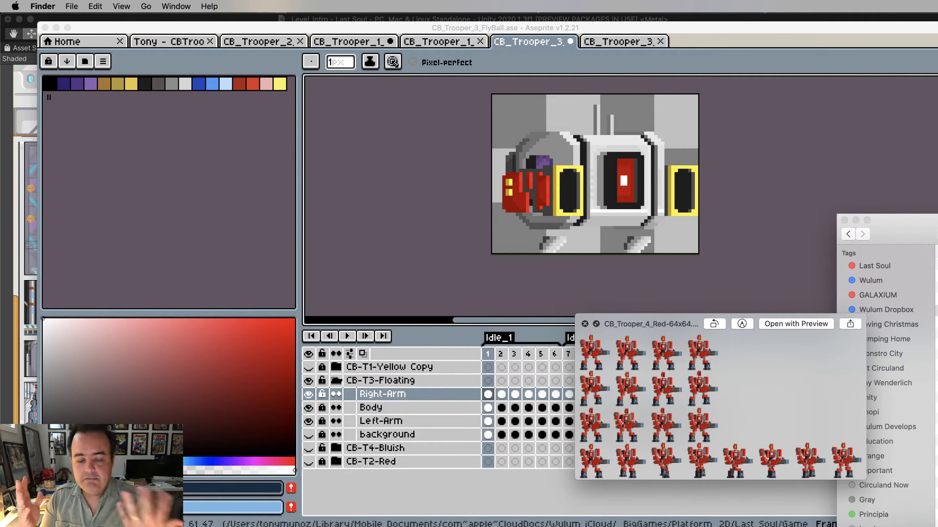
key(space)
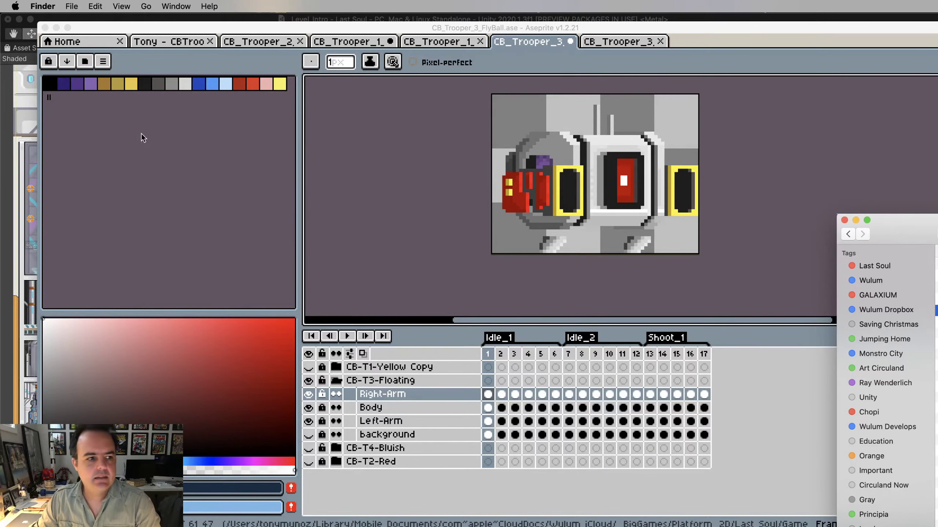
click(56, 27)
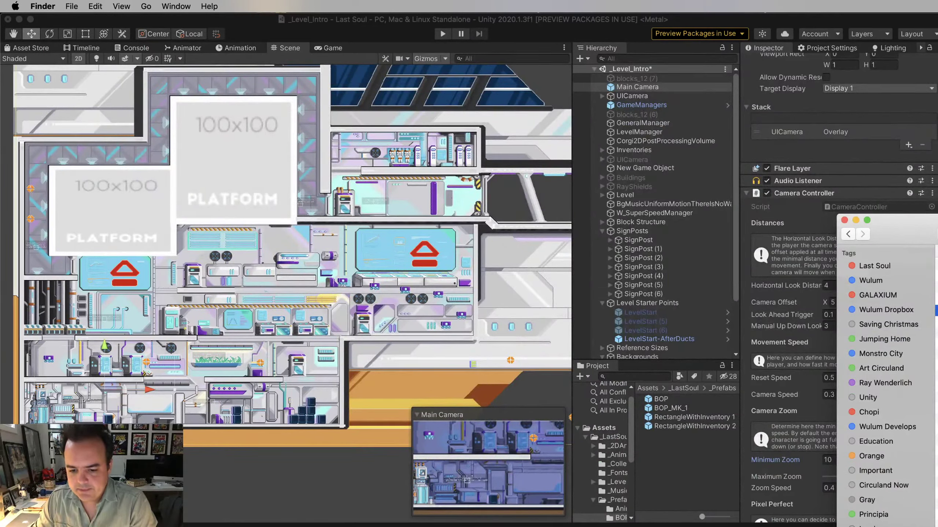
Close the Finder window with Cmd+W and switch to the Discord desktop
key(super+w)
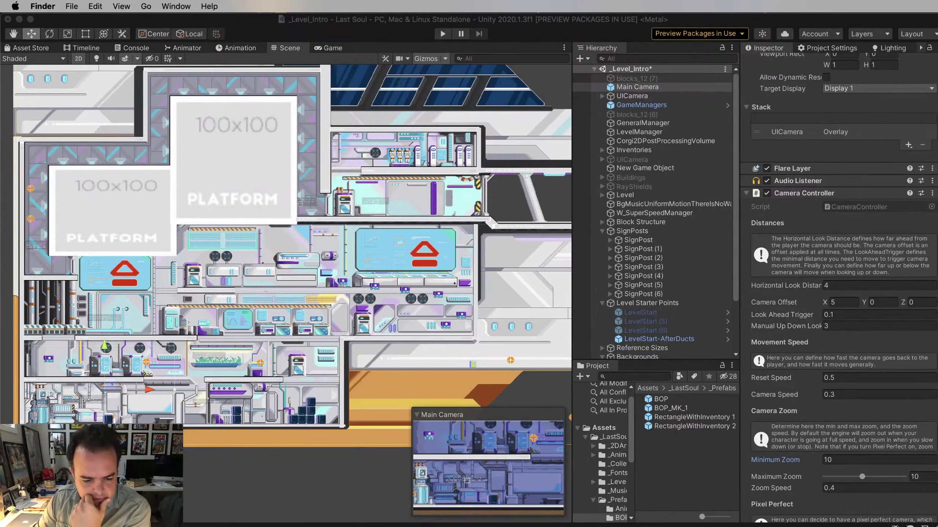
key(ctrl+Left)
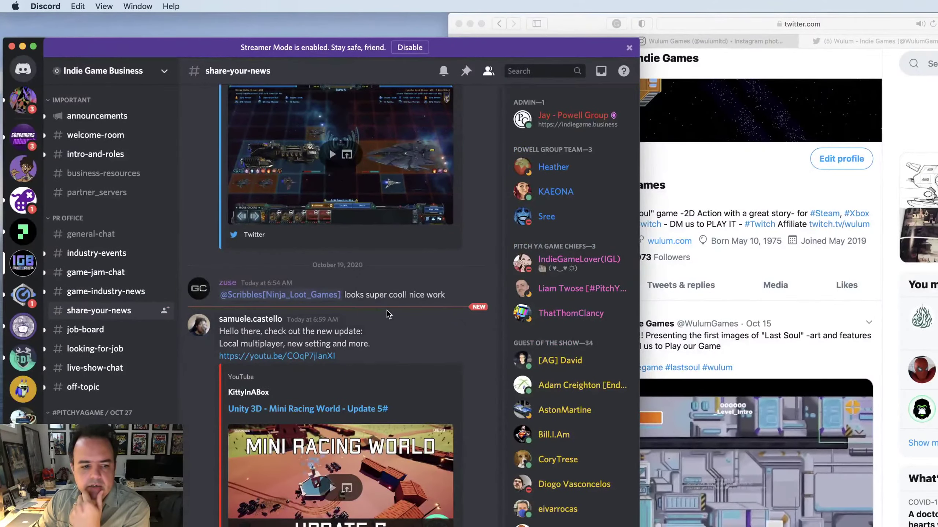
Move the Discord window onto Desktop 3 in Mission Control, then return to Unity's Desktop 2
key(ctrl+Up)
drag(364, 326, 502, 46)
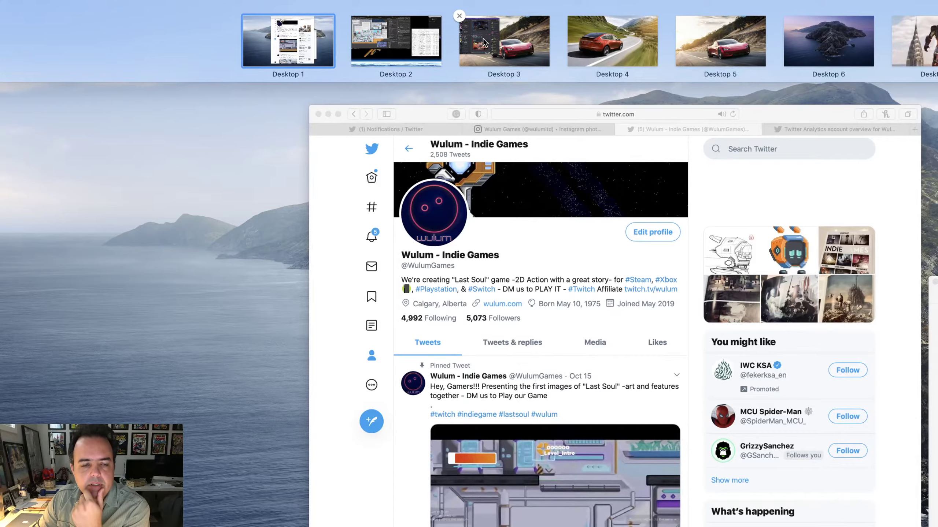
key(ctrl+Right)
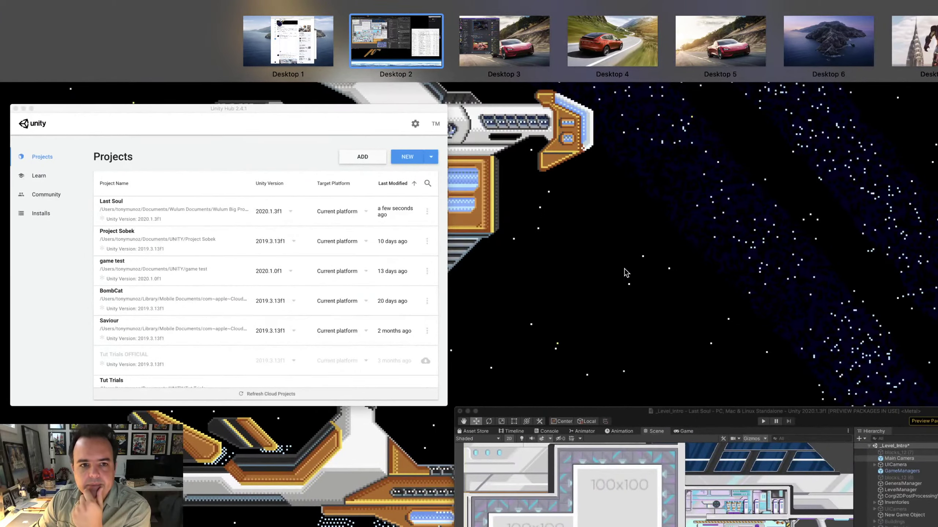
key(ctrl+Right)
drag(346, 283, 934, 283)
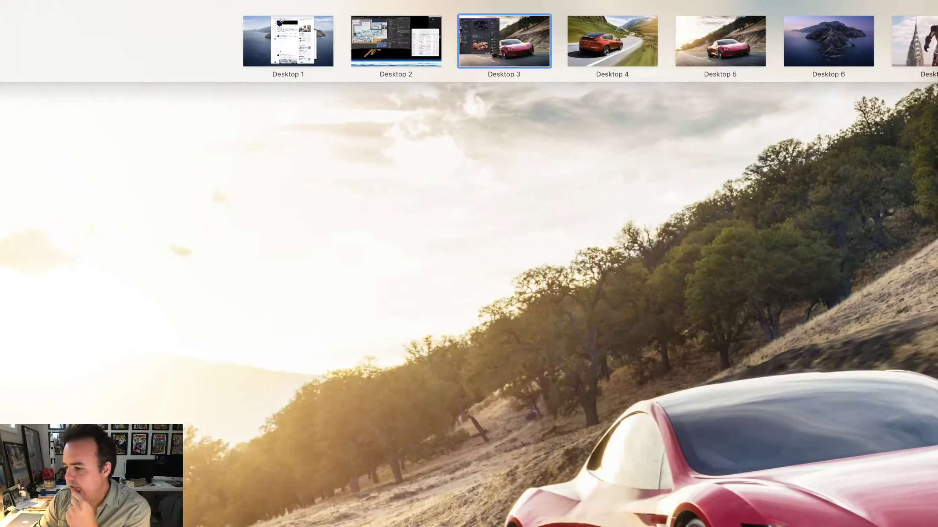
click(416, 50)
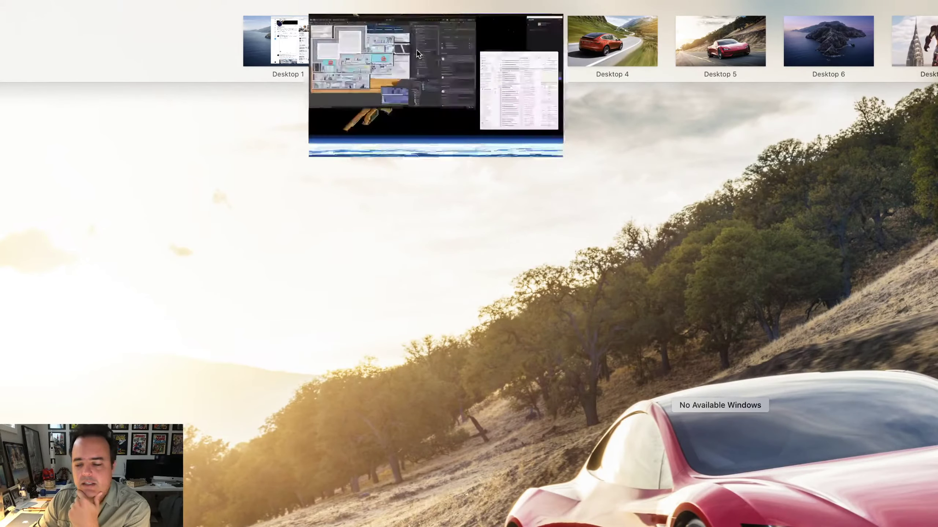